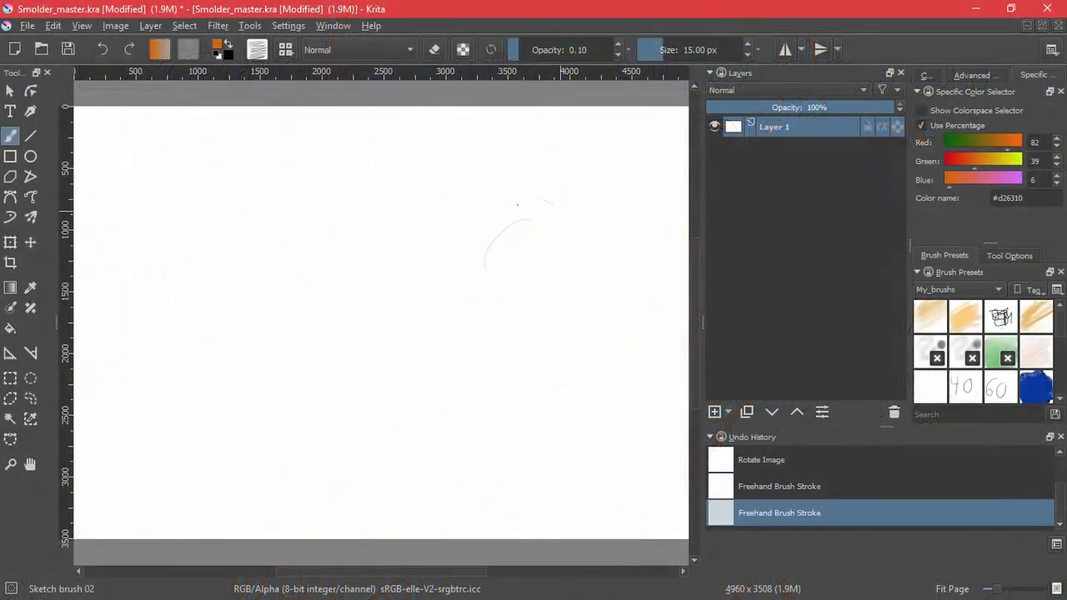
Step: Undo the test brush strokes on the blank white layer
{"action": "key", "text": "ctrl+z"}
{"action": "key", "text": "ctrl+z"}
{"action": "key", "text": "ctrl+z"}
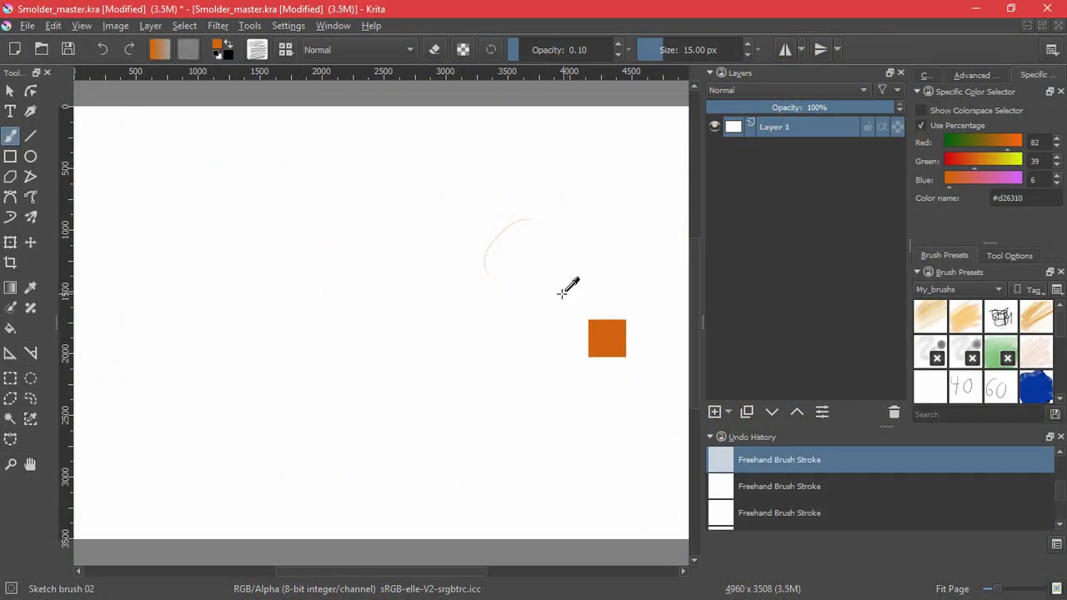
Step: Add a paint layer inside a new group and sketch a large rough circle for the dragon's head
{"action": "left_click", "coordinate": [715, 412]}
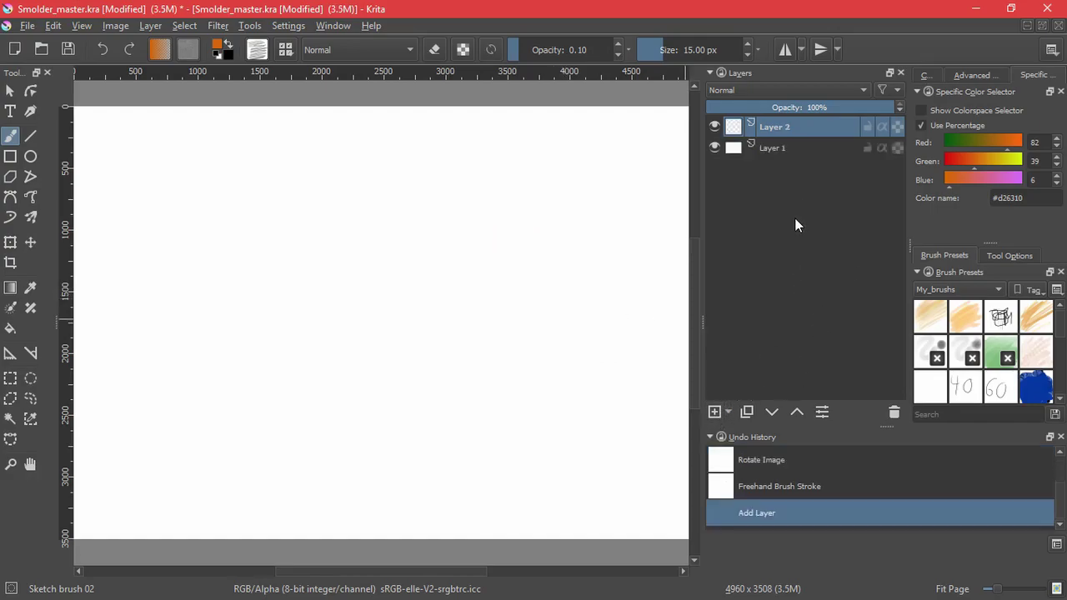
{"action": "key", "text": "ctrl+g"}
{"action": "mouse_move", "coordinate": [529, 201]}
{"action": "left_mouse_down"}
{"action": "mouse_move", "coordinate": [486, 231]}
{"action": "mouse_move", "coordinate": [530, 282]}
{"action": "left_mouse_up"}
{"action": "left_click_drag", "start_coordinate": [521, 197], "coordinate": [523, 271]}
{"action": "left_click_drag", "start_coordinate": [505, 205], "coordinate": [534, 280]}
{"action": "left_click_drag", "start_coordinate": [565, 221], "coordinate": [483, 254]}
{"action": "mouse_move", "coordinate": [505, 207]}
{"action": "left_mouse_down"}
{"action": "mouse_move", "coordinate": [545, 274]}
{"action": "mouse_move", "coordinate": [540, 285]}
{"action": "left_mouse_up"}
{"action": "mouse_move", "coordinate": [506, 208]}
{"action": "left_mouse_down"}
{"action": "mouse_move", "coordinate": [549, 207]}
{"action": "mouse_move", "coordinate": [549, 240]}
{"action": "mouse_move", "coordinate": [562, 226]}
{"action": "mouse_move", "coordinate": [570, 248]}
{"action": "mouse_move", "coordinate": [551, 282]}
{"action": "left_mouse_up"}
{"action": "mouse_move", "coordinate": [485, 244]}
{"action": "left_mouse_down"}
{"action": "mouse_move", "coordinate": [563, 264]}
{"action": "mouse_move", "coordinate": [554, 204]}
{"action": "left_mouse_up"}
{"action": "mouse_move", "coordinate": [493, 271]}
{"action": "left_mouse_down"}
{"action": "mouse_move", "coordinate": [543, 289]}
{"action": "mouse_move", "coordinate": [575, 218]}
{"action": "left_mouse_up"}
Step: Sketch two smaller construction circles diagonally below the head circle for the chest and hips
{"action": "mouse_move", "coordinate": [564, 201]}
{"action": "left_mouse_down"}
{"action": "mouse_move", "coordinate": [488, 219]}
{"action": "mouse_move", "coordinate": [552, 288]}
{"action": "mouse_move", "coordinate": [513, 327]}
{"action": "mouse_move", "coordinate": [496, 305]}
{"action": "mouse_move", "coordinate": [504, 341]}
{"action": "mouse_move", "coordinate": [516, 301]}
{"action": "mouse_move", "coordinate": [599, 318]}
{"action": "mouse_move", "coordinate": [487, 305]}
{"action": "mouse_move", "coordinate": [484, 357]}
{"action": "mouse_move", "coordinate": [501, 297]}
{"action": "left_mouse_up"}
{"action": "mouse_move", "coordinate": [418, 330]}
{"action": "left_mouse_down"}
{"action": "mouse_move", "coordinate": [446, 373]}
{"action": "mouse_move", "coordinate": [418, 318]}
{"action": "mouse_move", "coordinate": [396, 324]}
{"action": "mouse_move", "coordinate": [438, 339]}
{"action": "left_mouse_up"}
{"action": "mouse_move", "coordinate": [510, 299]}
{"action": "left_mouse_down"}
{"action": "mouse_move", "coordinate": [473, 334]}
{"action": "mouse_move", "coordinate": [519, 340]}
{"action": "mouse_move", "coordinate": [458, 285]}
{"action": "mouse_move", "coordinate": [415, 312]}
{"action": "mouse_move", "coordinate": [394, 351]}
{"action": "mouse_move", "coordinate": [432, 379]}
{"action": "mouse_move", "coordinate": [436, 316]}
{"action": "mouse_move", "coordinate": [403, 363]}
{"action": "mouse_move", "coordinate": [438, 337]}
{"action": "left_mouse_up"}
Step: On a new layer, sketch two small shoulder circles on either side of the chest circle
{"action": "key", "text": "Insert"}
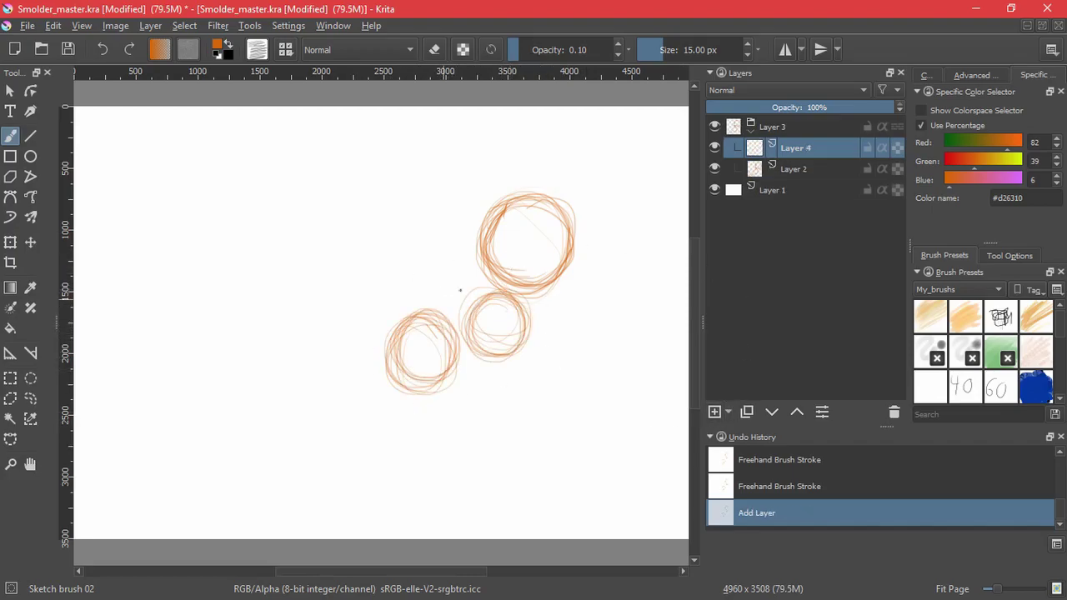
{"action": "mouse_move", "coordinate": [464, 336]}
{"action": "left_mouse_down"}
{"action": "mouse_move", "coordinate": [464, 383]}
{"action": "mouse_move", "coordinate": [515, 422]}
{"action": "mouse_move", "coordinate": [523, 375]}
{"action": "mouse_move", "coordinate": [515, 433]}
{"action": "left_mouse_up"}
{"action": "mouse_move", "coordinate": [433, 342]}
{"action": "left_mouse_down"}
{"action": "mouse_move", "coordinate": [436, 388]}
{"action": "mouse_move", "coordinate": [435, 360]}
{"action": "left_mouse_up"}
{"action": "mouse_move", "coordinate": [450, 351]}
{"action": "left_mouse_down"}
{"action": "mouse_move", "coordinate": [392, 358]}
{"action": "mouse_move", "coordinate": [399, 377]}
{"action": "mouse_move", "coordinate": [388, 358]}
{"action": "left_mouse_up"}
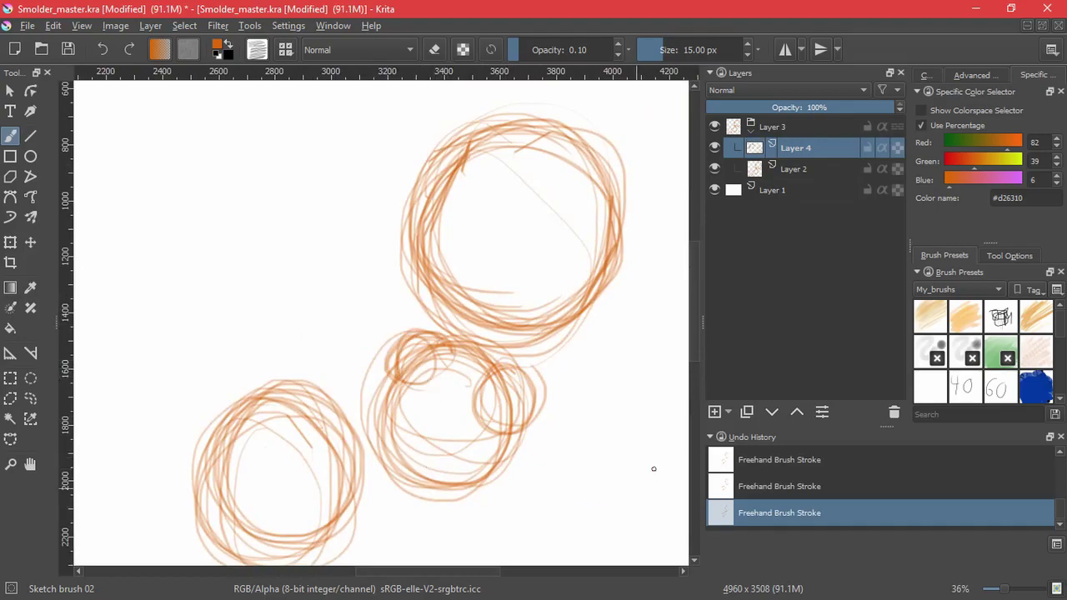
Step: On another new layer, add a small circle at the bottom of the chest circle and sketch the surrounding torso contour
{"action": "key", "text": "Insert"}
{"action": "mouse_move", "coordinate": [439, 447]}
{"action": "left_mouse_down"}
{"action": "mouse_move", "coordinate": [417, 490]}
{"action": "mouse_move", "coordinate": [439, 435]}
{"action": "mouse_move", "coordinate": [434, 467]}
{"action": "left_mouse_up"}
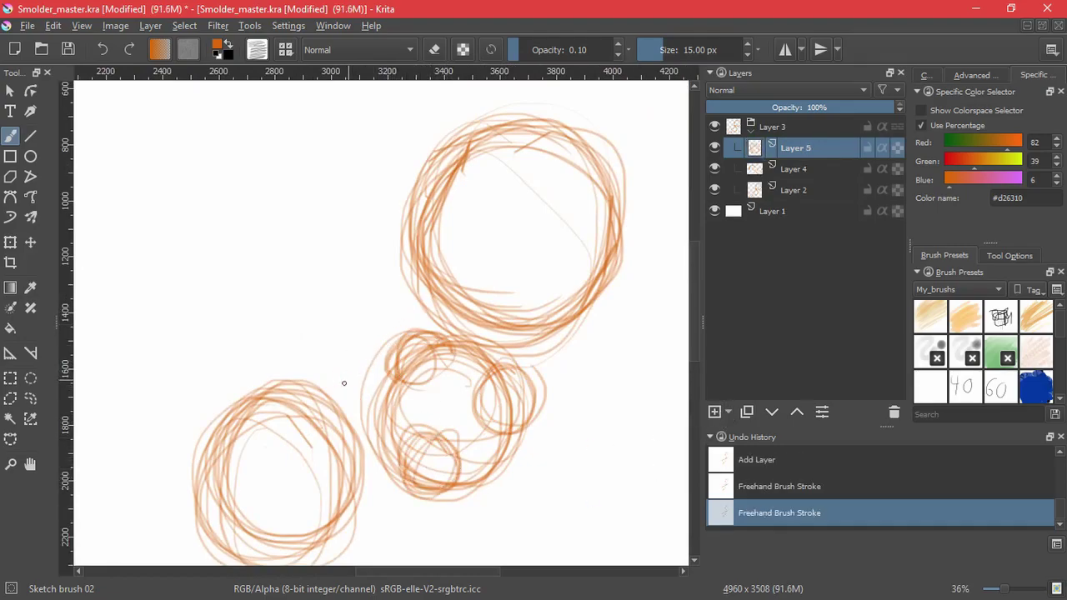
{"action": "mouse_move", "coordinate": [397, 380]}
{"action": "left_mouse_down"}
{"action": "mouse_move", "coordinate": [451, 446]}
{"action": "mouse_move", "coordinate": [404, 380]}
{"action": "mouse_move", "coordinate": [354, 391]}
{"action": "left_mouse_up"}
{"action": "mouse_move", "coordinate": [542, 406]}
{"action": "left_mouse_down"}
{"action": "mouse_move", "coordinate": [448, 492]}
{"action": "mouse_move", "coordinate": [409, 502]}
{"action": "mouse_move", "coordinate": [424, 507]}
{"action": "mouse_move", "coordinate": [369, 400]}
{"action": "mouse_move", "coordinate": [416, 501]}
{"action": "left_mouse_up"}
{"action": "mouse_move", "coordinate": [539, 388]}
{"action": "left_mouse_down"}
{"action": "mouse_move", "coordinate": [534, 427]}
{"action": "mouse_move", "coordinate": [506, 459]}
{"action": "left_mouse_up"}
{"action": "mouse_move", "coordinate": [508, 356]}
{"action": "left_mouse_down"}
{"action": "mouse_move", "coordinate": [525, 378]}
{"action": "mouse_move", "coordinate": [532, 366]}
{"action": "mouse_move", "coordinate": [540, 386]}
{"action": "mouse_move", "coordinate": [519, 358]}
{"action": "mouse_move", "coordinate": [493, 357]}
{"action": "mouse_move", "coordinate": [507, 456]}
{"action": "left_mouse_up"}
{"action": "left_click_drag", "start_coordinate": [542, 404], "coordinate": [469, 492]}
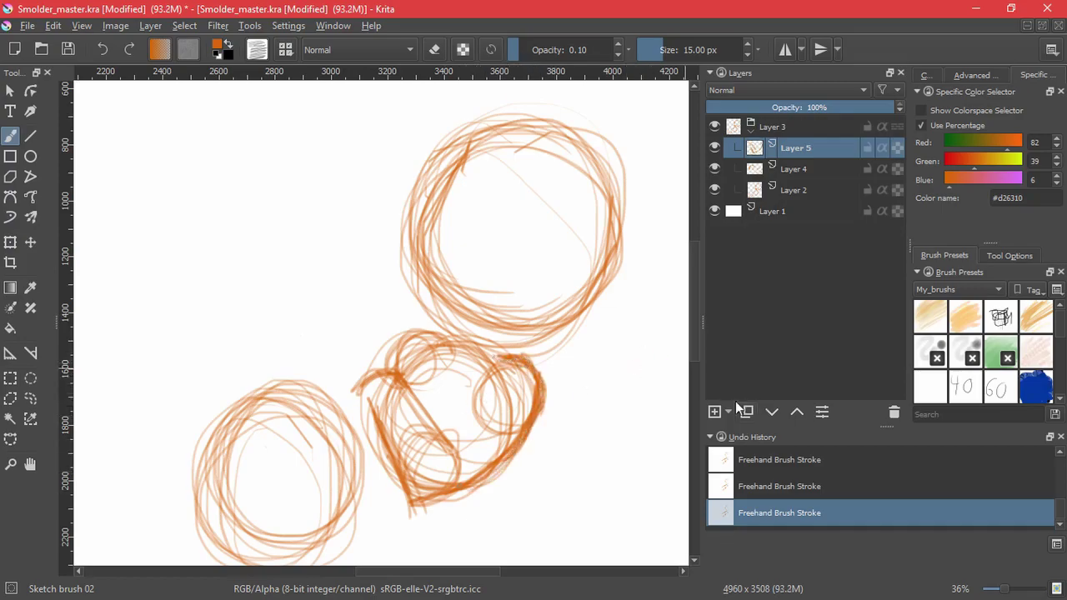
Step: On a new layer, sketch a hand with jagged fingers over the lower part of the chest
{"action": "left_click", "coordinate": [715, 411]}
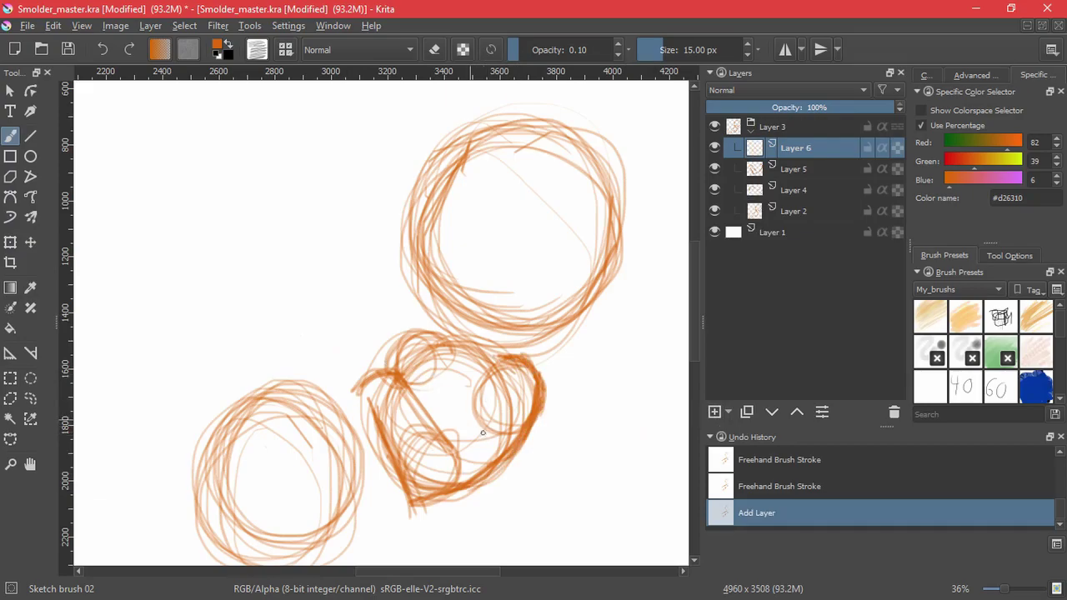
{"action": "left_click_drag", "start_coordinate": [488, 423], "coordinate": [480, 474]}
{"action": "mouse_move", "coordinate": [492, 395]}
{"action": "left_mouse_down"}
{"action": "mouse_move", "coordinate": [479, 490]}
{"action": "mouse_move", "coordinate": [489, 459]}
{"action": "mouse_move", "coordinate": [472, 470]}
{"action": "left_mouse_up"}
{"action": "mouse_move", "coordinate": [470, 415]}
{"action": "left_mouse_down"}
{"action": "mouse_move", "coordinate": [467, 482]}
{"action": "mouse_move", "coordinate": [460, 473]}
{"action": "left_mouse_up"}
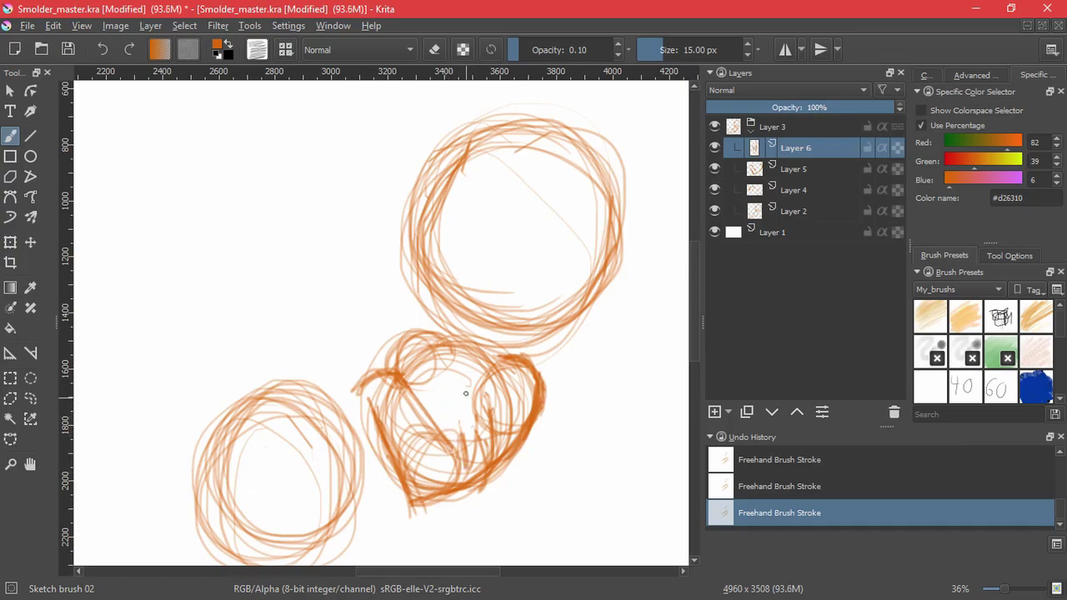
{"action": "mouse_move", "coordinate": [486, 392]}
{"action": "left_mouse_down"}
{"action": "mouse_move", "coordinate": [417, 397]}
{"action": "mouse_move", "coordinate": [466, 395]}
{"action": "mouse_move", "coordinate": [471, 459]}
{"action": "left_mouse_up"}
{"action": "left_click_drag", "start_coordinate": [464, 431], "coordinate": [459, 478]}
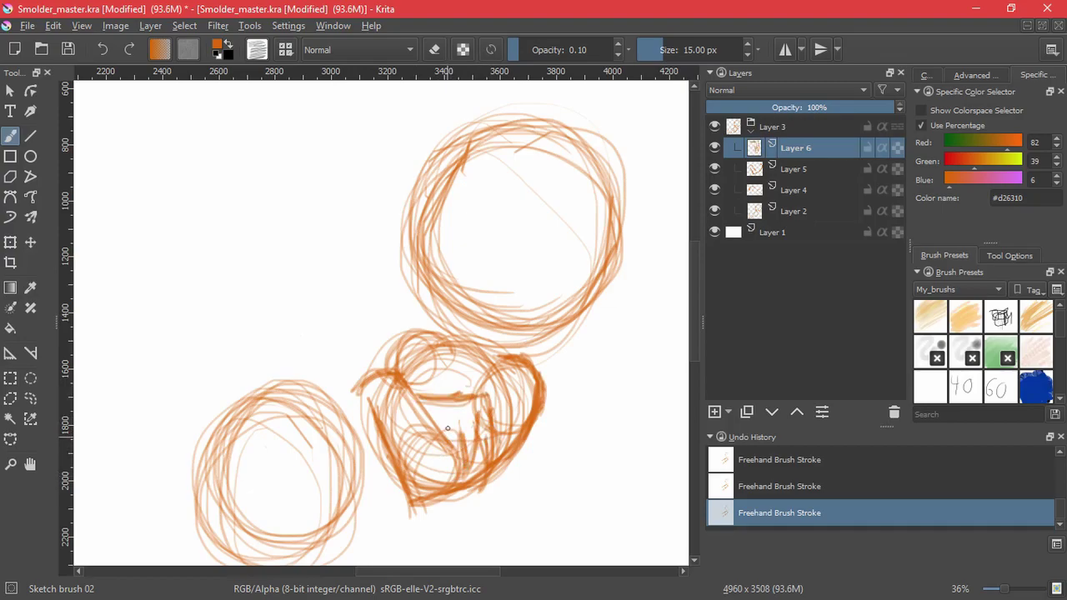
{"action": "mouse_move", "coordinate": [460, 426]}
{"action": "left_mouse_down"}
{"action": "mouse_move", "coordinate": [441, 473]}
{"action": "mouse_move", "coordinate": [449, 449]}
{"action": "left_mouse_up"}
Step: Draw the shoulder contour along the upper edge of the chest circle, undoing misplaced strokes
{"action": "left_click_drag", "start_coordinate": [401, 352], "coordinate": [392, 370]}
{"action": "mouse_move", "coordinate": [391, 370]}
{"action": "left_mouse_down"}
{"action": "mouse_move", "coordinate": [425, 336]}
{"action": "mouse_move", "coordinate": [451, 340]}
{"action": "left_mouse_up"}
{"action": "mouse_move", "coordinate": [449, 337]}
{"action": "left_mouse_down"}
{"action": "mouse_move", "coordinate": [417, 326]}
{"action": "mouse_move", "coordinate": [390, 372]}
{"action": "mouse_move", "coordinate": [407, 336]}
{"action": "mouse_move", "coordinate": [393, 367]}
{"action": "mouse_move", "coordinate": [434, 332]}
{"action": "mouse_move", "coordinate": [425, 336]}
{"action": "left_mouse_up"}
{"action": "key", "text": "ctrl+z"}
{"action": "key", "text": "ctrl+z"}
{"action": "key", "text": "ctrl+z"}
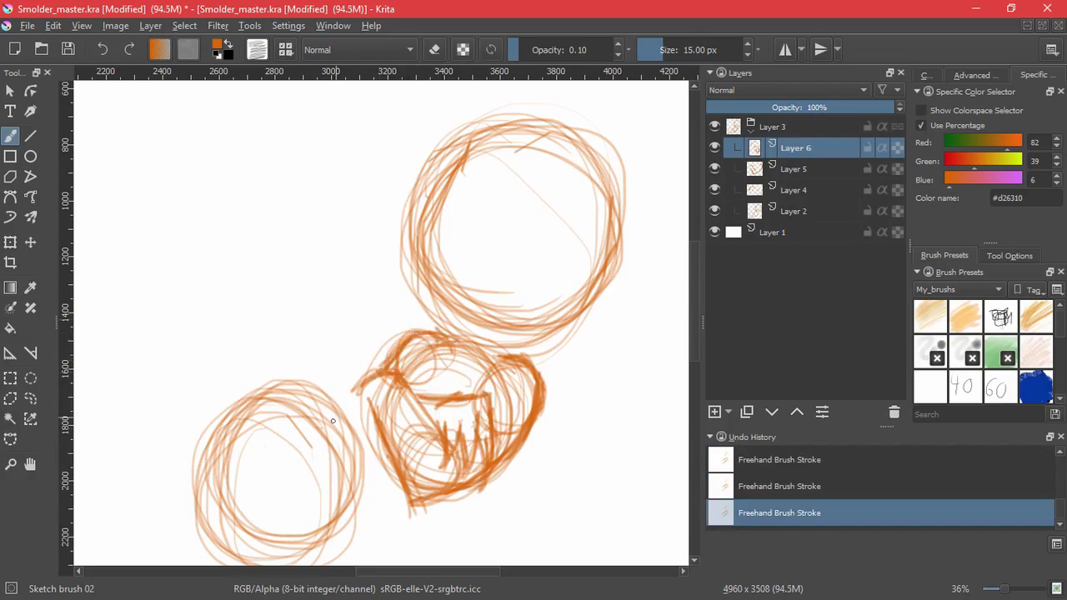
Step: Sketch the angular elbow shape projecting from the chest toward the hip circle
{"action": "mouse_move", "coordinate": [362, 391]}
{"action": "left_mouse_down"}
{"action": "mouse_move", "coordinate": [359, 435]}
{"action": "mouse_move", "coordinate": [389, 442]}
{"action": "mouse_move", "coordinate": [349, 441]}
{"action": "left_mouse_up"}
{"action": "mouse_move", "coordinate": [375, 373]}
{"action": "left_mouse_down"}
{"action": "mouse_move", "coordinate": [337, 405]}
{"action": "mouse_move", "coordinate": [333, 431]}
{"action": "mouse_move", "coordinate": [347, 401]}
{"action": "left_mouse_up"}
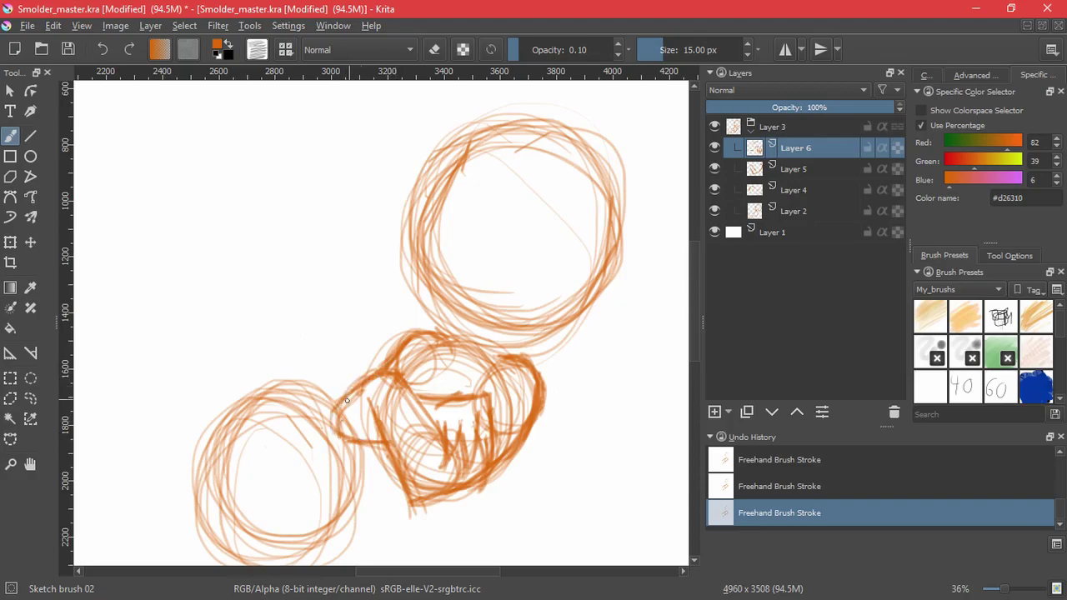
{"action": "mouse_move", "coordinate": [335, 425]}
{"action": "left_mouse_down"}
{"action": "mouse_move", "coordinate": [352, 397]}
{"action": "mouse_move", "coordinate": [355, 431]}
{"action": "mouse_move", "coordinate": [384, 443]}
{"action": "left_mouse_up"}
{"action": "mouse_move", "coordinate": [575, 443]}
{"action": "left_mouse_down"}
{"action": "mouse_move", "coordinate": [565, 401]}
{"action": "mouse_move", "coordinate": [567, 435]}
{"action": "left_mouse_up"}
Step: On a new layer, sketch the long underside curve running from the chest down to the hip circle
{"action": "left_click", "coordinate": [715, 412]}
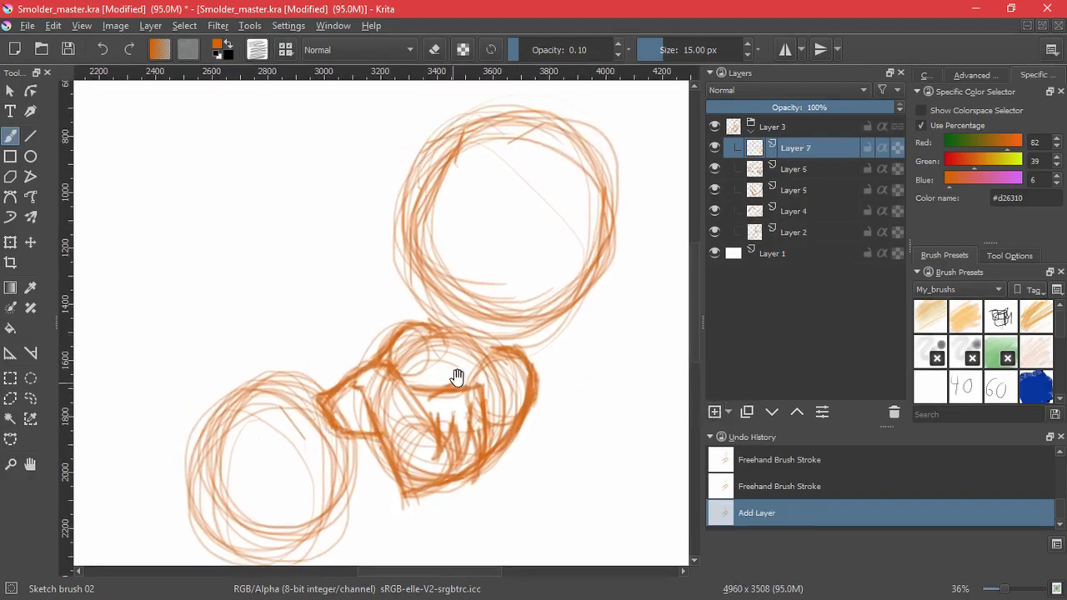
{"action": "left_click_drag", "start_coordinate": [420, 460], "coordinate": [465, 420]}
{"action": "left_click_drag", "start_coordinate": [546, 407], "coordinate": [445, 496]}
{"action": "mouse_move", "coordinate": [550, 381]}
{"action": "left_mouse_down"}
{"action": "mouse_move", "coordinate": [456, 496]}
{"action": "mouse_move", "coordinate": [356, 504]}
{"action": "left_mouse_up"}
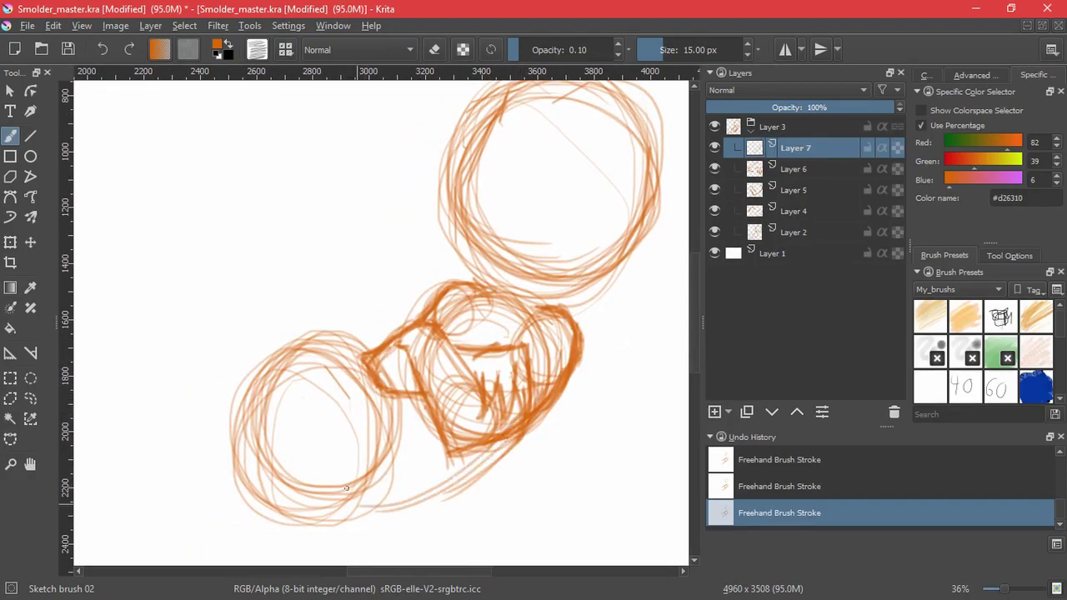
Step: Sketch the rounded contour from the elbow through the hip circle to join the underside curve
{"action": "mouse_move", "coordinate": [410, 369]}
{"action": "left_mouse_down"}
{"action": "mouse_move", "coordinate": [310, 451]}
{"action": "mouse_move", "coordinate": [338, 511]}
{"action": "mouse_move", "coordinate": [407, 492]}
{"action": "mouse_move", "coordinate": [450, 460]}
{"action": "mouse_move", "coordinate": [380, 380]}
{"action": "left_mouse_up"}
{"action": "mouse_move", "coordinate": [411, 375]}
{"action": "left_mouse_down"}
{"action": "mouse_move", "coordinate": [354, 387]}
{"action": "mouse_move", "coordinate": [303, 440]}
{"action": "left_mouse_up"}
{"action": "mouse_move", "coordinate": [352, 388]}
{"action": "left_mouse_down"}
{"action": "mouse_move", "coordinate": [315, 473]}
{"action": "mouse_move", "coordinate": [323, 493]}
{"action": "left_mouse_up"}
{"action": "left_click_drag", "start_coordinate": [364, 388], "coordinate": [310, 475]}
{"action": "left_click_drag", "start_coordinate": [341, 402], "coordinate": [409, 375]}
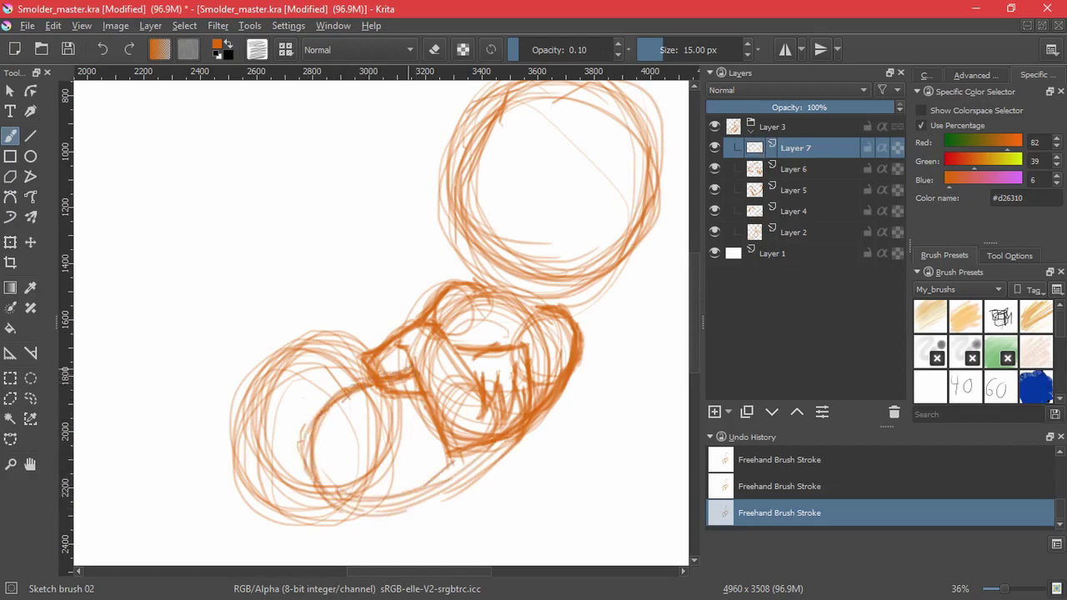
Step: Thicken the lower body outline with repeated strokes and add a new layer above it
{"action": "left_click_drag", "start_coordinate": [512, 435], "coordinate": [456, 486]}
{"action": "left_click_drag", "start_coordinate": [549, 402], "coordinate": [374, 519]}
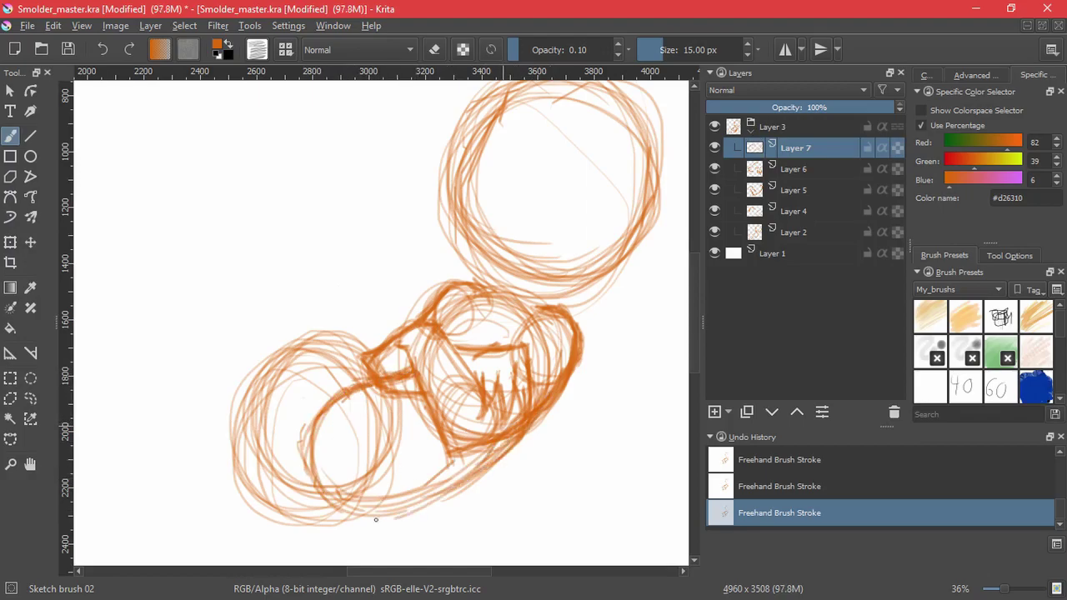
{"action": "mouse_move", "coordinate": [316, 426]}
{"action": "left_mouse_down"}
{"action": "mouse_move", "coordinate": [330, 501]}
{"action": "mouse_move", "coordinate": [368, 521]}
{"action": "left_mouse_up"}
{"action": "mouse_move", "coordinate": [326, 490]}
{"action": "left_mouse_down"}
{"action": "mouse_move", "coordinate": [360, 516]}
{"action": "mouse_move", "coordinate": [458, 489]}
{"action": "mouse_move", "coordinate": [388, 507]}
{"action": "left_mouse_up"}
{"action": "mouse_move", "coordinate": [512, 443]}
{"action": "left_mouse_down"}
{"action": "mouse_move", "coordinate": [439, 497]}
{"action": "mouse_move", "coordinate": [336, 518]}
{"action": "left_mouse_up"}
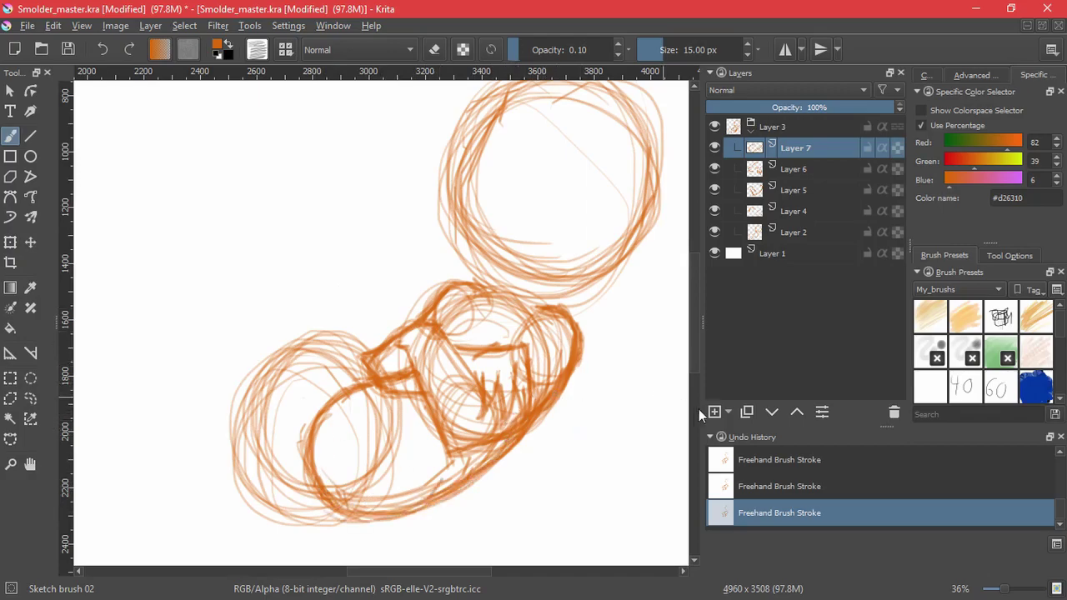
{"action": "left_click", "coordinate": [715, 412]}
{"action": "left_click_drag", "start_coordinate": [327, 264], "coordinate": [382, 240]}
{"action": "left_click_drag", "start_coordinate": [305, 278], "coordinate": [393, 241]}
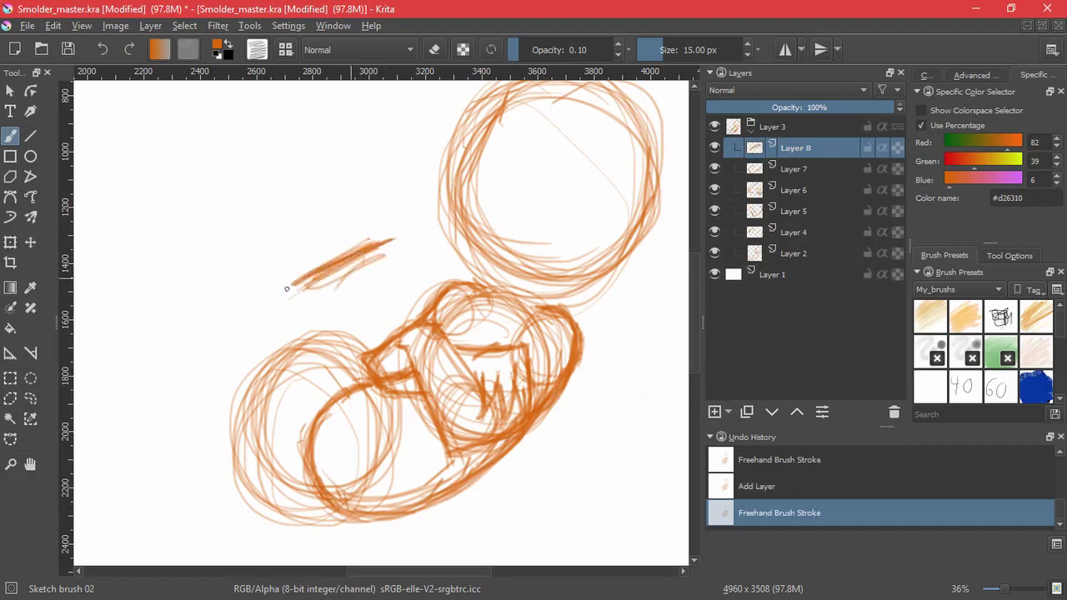
{"action": "left_click_drag", "start_coordinate": [287, 293], "coordinate": [417, 242]}
{"action": "mouse_move", "coordinate": [288, 325]}
{"action": "left_mouse_down"}
{"action": "mouse_move", "coordinate": [418, 254]}
{"action": "mouse_move", "coordinate": [399, 253]}
{"action": "mouse_move", "coordinate": [412, 262]}
{"action": "left_mouse_up"}
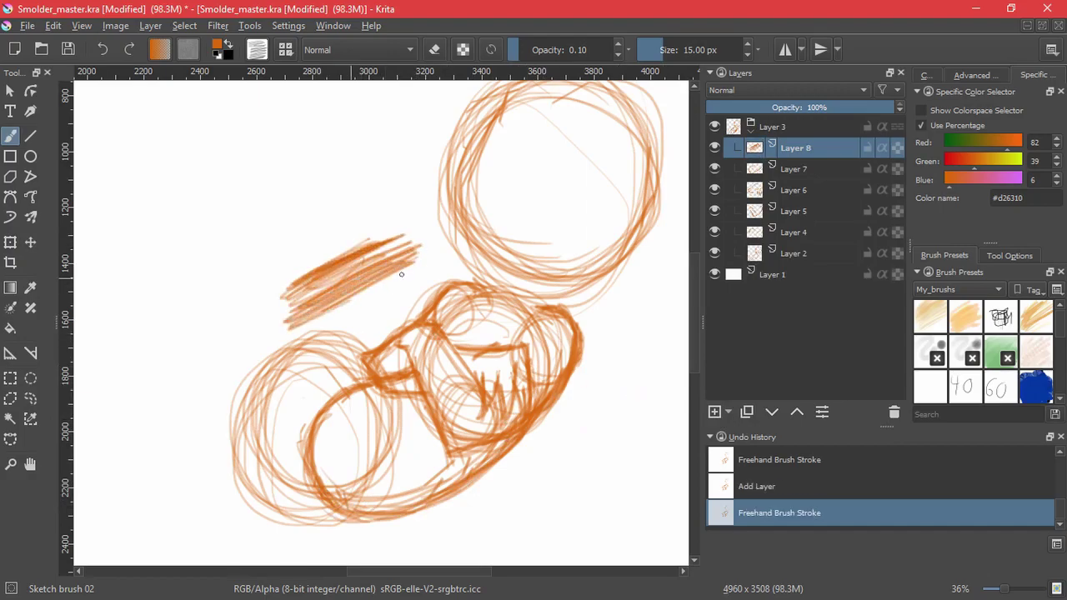
{"action": "left_click_drag", "start_coordinate": [336, 307], "coordinate": [290, 337]}
{"action": "key", "text": "ctrl+z"}
{"action": "key", "text": "ctrl+z"}
Step: Sketch the tail sweeping down from the hips and curling back toward a tapered tip
{"action": "left_click_drag", "start_coordinate": [428, 452], "coordinate": [410, 375]}
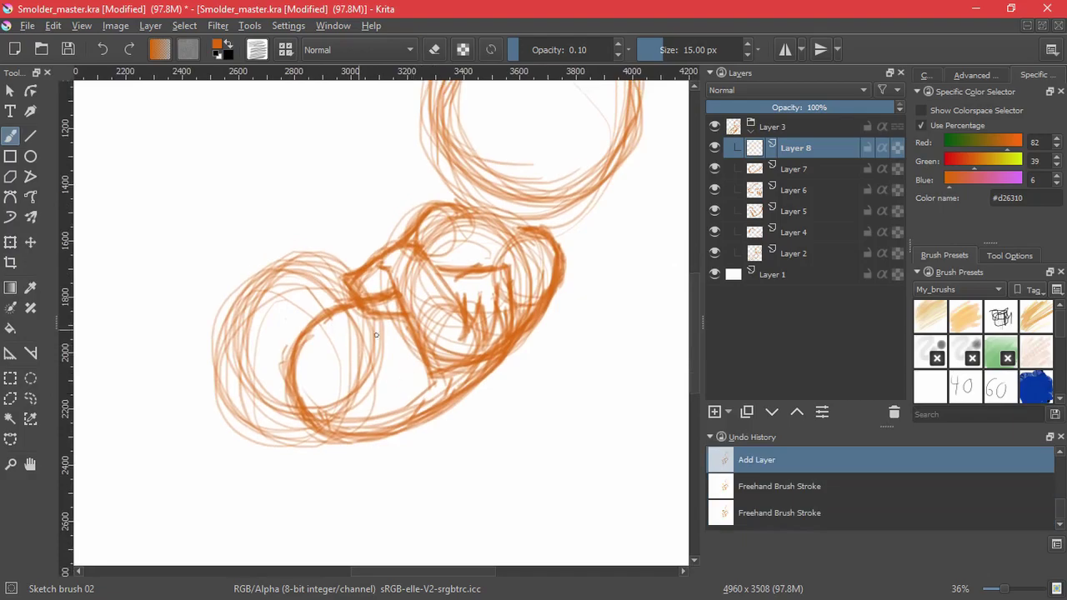
{"action": "left_click_drag", "start_coordinate": [307, 357], "coordinate": [363, 408]}
{"action": "left_click_drag", "start_coordinate": [422, 344], "coordinate": [446, 333]}
{"action": "left_click_drag", "start_coordinate": [435, 271], "coordinate": [362, 326]}
{"action": "left_click_drag", "start_coordinate": [437, 275], "coordinate": [335, 362]}
{"action": "left_click_drag", "start_coordinate": [409, 295], "coordinate": [345, 351]}
{"action": "mouse_move", "coordinate": [464, 275]}
{"action": "left_mouse_down"}
{"action": "mouse_move", "coordinate": [360, 331]}
{"action": "mouse_move", "coordinate": [298, 401]}
{"action": "mouse_move", "coordinate": [287, 469]}
{"action": "left_mouse_up"}
{"action": "left_click_drag", "start_coordinate": [357, 330], "coordinate": [306, 489]}
{"action": "mouse_move", "coordinate": [324, 367]}
{"action": "left_mouse_down"}
{"action": "mouse_move", "coordinate": [373, 524]}
{"action": "mouse_move", "coordinate": [308, 400]}
{"action": "left_mouse_up"}
{"action": "mouse_move", "coordinate": [399, 297]}
{"action": "left_mouse_down"}
{"action": "mouse_move", "coordinate": [362, 323]}
{"action": "mouse_move", "coordinate": [298, 438]}
{"action": "left_mouse_up"}
{"action": "left_click_drag", "start_coordinate": [332, 349], "coordinate": [302, 493]}
{"action": "left_click_drag", "start_coordinate": [318, 371], "coordinate": [305, 451]}
{"action": "left_click_drag", "start_coordinate": [358, 320], "coordinate": [409, 289]}
{"action": "left_click_drag", "start_coordinate": [301, 386], "coordinate": [359, 482]}
{"action": "left_click_drag", "start_coordinate": [302, 431], "coordinate": [369, 525]}
{"action": "left_click_drag", "start_coordinate": [327, 483], "coordinate": [458, 516]}
{"action": "left_click_drag", "start_coordinate": [339, 504], "coordinate": [478, 504]}
{"action": "left_click_drag", "start_coordinate": [416, 530], "coordinate": [497, 471]}
{"action": "left_click_drag", "start_coordinate": [300, 439], "coordinate": [354, 521]}
{"action": "left_click_drag", "start_coordinate": [311, 389], "coordinate": [298, 447]}
{"action": "left_click_drag", "start_coordinate": [322, 484], "coordinate": [420, 520]}
{"action": "left_click_drag", "start_coordinate": [328, 502], "coordinate": [466, 511]}
{"action": "left_click_drag", "start_coordinate": [502, 465], "coordinate": [419, 524]}
{"action": "left_click_drag", "start_coordinate": [502, 453], "coordinate": [448, 519]}
{"action": "mouse_move", "coordinate": [463, 395]}
{"action": "left_mouse_down"}
{"action": "mouse_move", "coordinate": [412, 414]}
{"action": "mouse_move", "coordinate": [362, 459]}
{"action": "left_mouse_up"}
{"action": "left_click_drag", "start_coordinate": [448, 396], "coordinate": [356, 467]}
{"action": "left_click_drag", "start_coordinate": [388, 424], "coordinate": [358, 467]}
{"action": "left_click_drag", "start_coordinate": [396, 417], "coordinate": [359, 464]}
Step: Build up the tail's long curved contour with repeated overlapping strokes
{"action": "left_click_drag", "start_coordinate": [554, 464], "coordinate": [289, 470]}
{"action": "left_click_drag", "start_coordinate": [260, 330], "coordinate": [232, 379]}
{"action": "left_click_drag", "start_coordinate": [253, 340], "coordinate": [232, 410]}
{"action": "left_click_drag", "start_coordinate": [358, 363], "coordinate": [227, 464]}
{"action": "left_click_drag", "start_coordinate": [217, 405], "coordinate": [240, 437]}
{"action": "left_click_drag", "start_coordinate": [212, 385], "coordinate": [243, 438]}
{"action": "left_click_drag", "start_coordinate": [209, 332], "coordinate": [231, 432]}
{"action": "mouse_move", "coordinate": [225, 307]}
{"action": "left_mouse_down"}
{"action": "mouse_move", "coordinate": [213, 373]}
{"action": "mouse_move", "coordinate": [210, 355]}
{"action": "left_mouse_up"}
{"action": "left_click_drag", "start_coordinate": [253, 284], "coordinate": [210, 342]}
{"action": "left_click_drag", "start_coordinate": [216, 321], "coordinate": [230, 418]}
{"action": "left_click_drag", "start_coordinate": [208, 345], "coordinate": [245, 440]}
{"action": "left_click_drag", "start_coordinate": [211, 365], "coordinate": [245, 441]}
{"action": "left_click_drag", "start_coordinate": [209, 340], "coordinate": [212, 395]}
{"action": "left_click_drag", "start_coordinate": [178, 288], "coordinate": [237, 437]}
{"action": "left_click_drag", "start_coordinate": [205, 259], "coordinate": [180, 399]}
{"action": "left_click_drag", "start_coordinate": [190, 280], "coordinate": [173, 354]}
{"action": "mouse_move", "coordinate": [237, 225]}
{"action": "left_mouse_down"}
{"action": "mouse_move", "coordinate": [175, 367]}
{"action": "mouse_move", "coordinate": [251, 448]}
{"action": "left_mouse_up"}
{"action": "left_click_drag", "start_coordinate": [161, 296], "coordinate": [248, 447]}
{"action": "key", "text": "5"}
{"action": "left_click_drag", "start_coordinate": [572, 341], "coordinate": [565, 309]}
Step: On a new layer, sketch the lower outer edge of the leaf-shaped tail tip, undoing misplaced strokes
{"action": "left_click", "coordinate": [715, 412]}
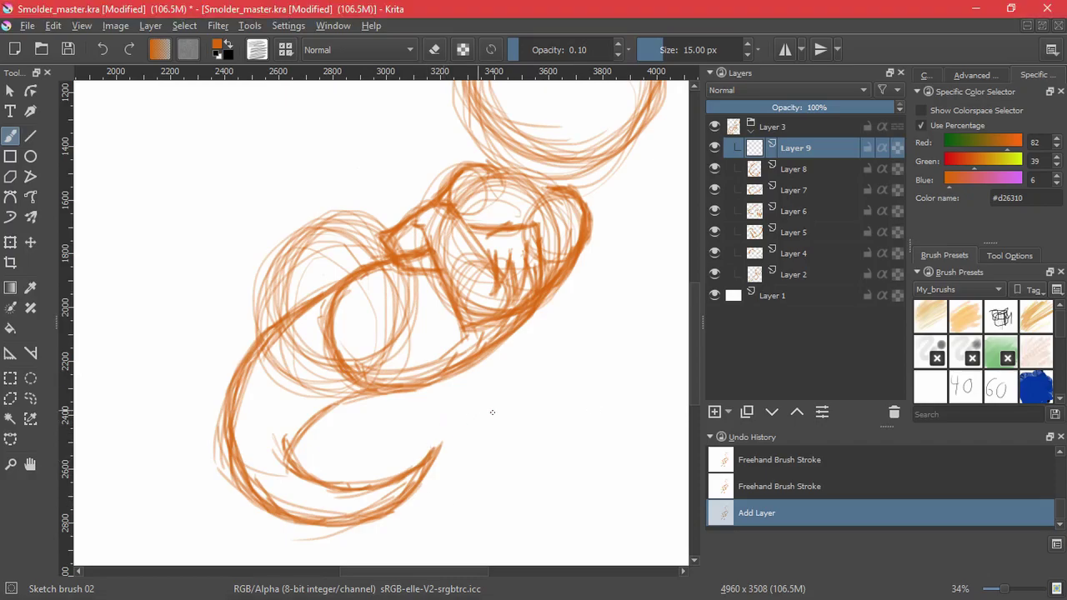
{"action": "left_click_drag", "start_coordinate": [493, 412], "coordinate": [460, 504]}
{"action": "key", "text": "ctrl+z"}
{"action": "scroll", "coordinate": [464, 481], "scroll_direction": "up", "scroll_amount": 3}
{"action": "mouse_move", "coordinate": [346, 496]}
{"action": "left_mouse_down"}
{"action": "mouse_move", "coordinate": [446, 434]}
{"action": "mouse_move", "coordinate": [499, 372]}
{"action": "left_mouse_up"}
{"action": "left_click_drag", "start_coordinate": [559, 200], "coordinate": [490, 342]}
{"action": "key", "text": "ctrl+z"}
{"action": "key", "text": "ctrl+z"}
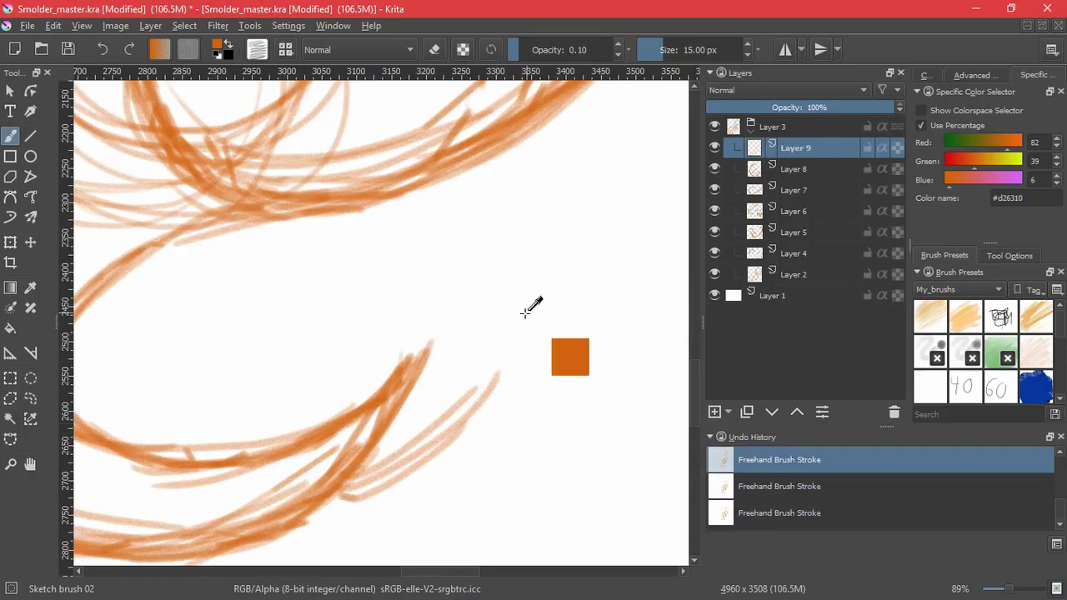
{"action": "mouse_move", "coordinate": [507, 236]}
{"action": "left_mouse_down"}
{"action": "mouse_move", "coordinate": [515, 332]}
{"action": "mouse_move", "coordinate": [340, 473]}
{"action": "mouse_move", "coordinate": [461, 458]}
{"action": "left_mouse_up"}
{"action": "left_click_drag", "start_coordinate": [355, 480], "coordinate": [503, 418]}
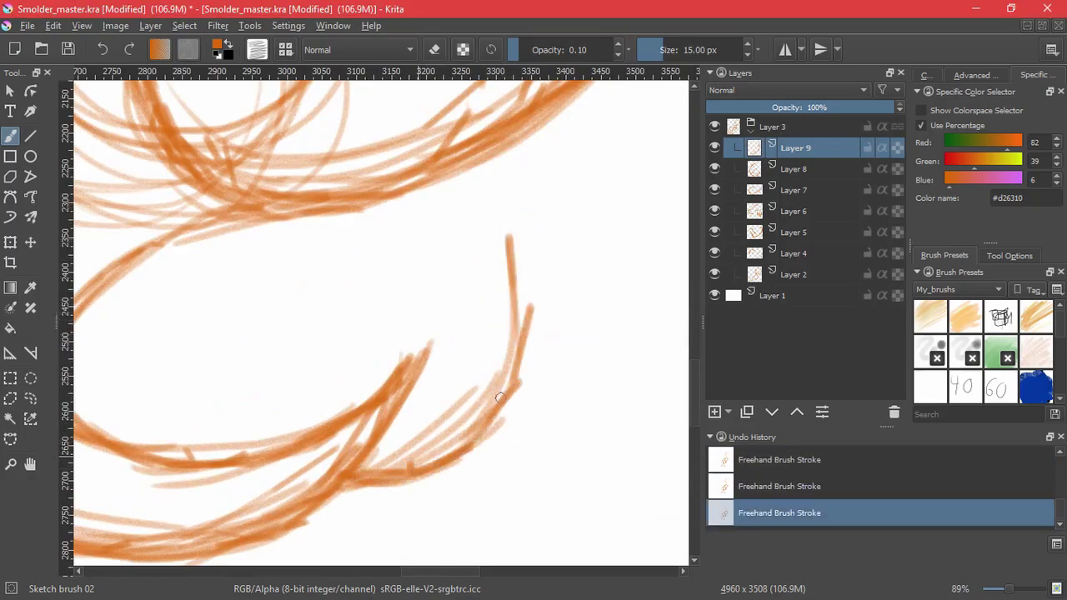
Step: Complete the leaf-shaped tail tip with its pointed end and the inner edge back to the tail
{"action": "left_click_drag", "start_coordinate": [425, 460], "coordinate": [522, 299]}
{"action": "mouse_move", "coordinate": [531, 208]}
{"action": "left_mouse_down"}
{"action": "mouse_move", "coordinate": [506, 249]}
{"action": "mouse_move", "coordinate": [506, 391]}
{"action": "left_mouse_up"}
{"action": "mouse_move", "coordinate": [535, 200]}
{"action": "left_mouse_down"}
{"action": "mouse_move", "coordinate": [438, 226]}
{"action": "mouse_move", "coordinate": [321, 400]}
{"action": "mouse_move", "coordinate": [393, 284]}
{"action": "mouse_move", "coordinate": [435, 242]}
{"action": "left_mouse_up"}
{"action": "left_click_drag", "start_coordinate": [357, 289], "coordinate": [300, 412]}
{"action": "left_click_drag", "start_coordinate": [344, 293], "coordinate": [316, 421]}
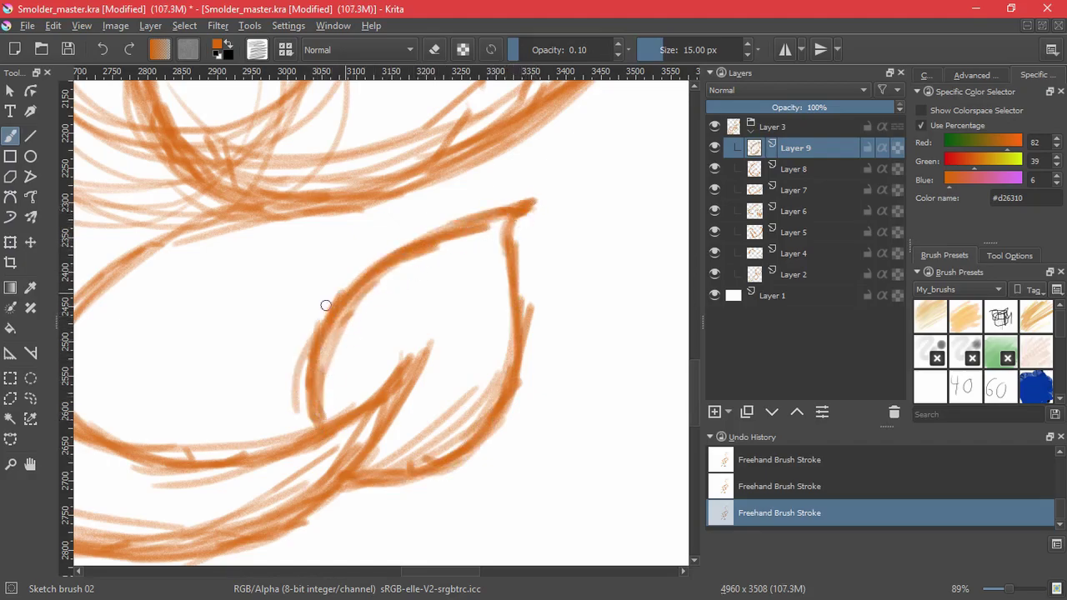
{"action": "left_click_drag", "start_coordinate": [365, 273], "coordinate": [322, 434]}
{"action": "left_click_drag", "start_coordinate": [344, 310], "coordinate": [320, 425]}
{"action": "mouse_move", "coordinate": [610, 371]}
{"action": "left_mouse_down"}
{"action": "mouse_move", "coordinate": [539, 387]}
{"action": "mouse_move", "coordinate": [542, 401]}
{"action": "left_mouse_up"}
{"action": "left_click_drag", "start_coordinate": [617, 371], "coordinate": [541, 395]}
{"action": "left_click_drag", "start_coordinate": [625, 373], "coordinate": [544, 398]}
{"action": "mouse_move", "coordinate": [623, 392]}
{"action": "left_mouse_down"}
{"action": "mouse_move", "coordinate": [632, 400]}
{"action": "mouse_move", "coordinate": [536, 426]}
{"action": "left_mouse_up"}
{"action": "key", "text": "ctrl+z"}
{"action": "key", "text": "ctrl+z"}
{"action": "key", "text": "ctrl+z"}
Step: On a new layer, outline the raised bent leg over the top and outer side of the hip circle
{"action": "mouse_move", "coordinate": [593, 342]}
{"action": "left_mouse_down"}
{"action": "mouse_move", "coordinate": [578, 308]}
{"action": "mouse_move", "coordinate": [525, 431]}
{"action": "mouse_move", "coordinate": [480, 374]}
{"action": "left_mouse_up"}
{"action": "left_click", "coordinate": [715, 412]}
{"action": "left_click_drag", "start_coordinate": [571, 358], "coordinate": [519, 473]}
{"action": "key", "text": "ctrl+z"}
{"action": "left_click_drag", "start_coordinate": [432, 289], "coordinate": [426, 382]}
{"action": "left_click_drag", "start_coordinate": [324, 387], "coordinate": [353, 339]}
{"action": "key", "text": "alt+Tab"}
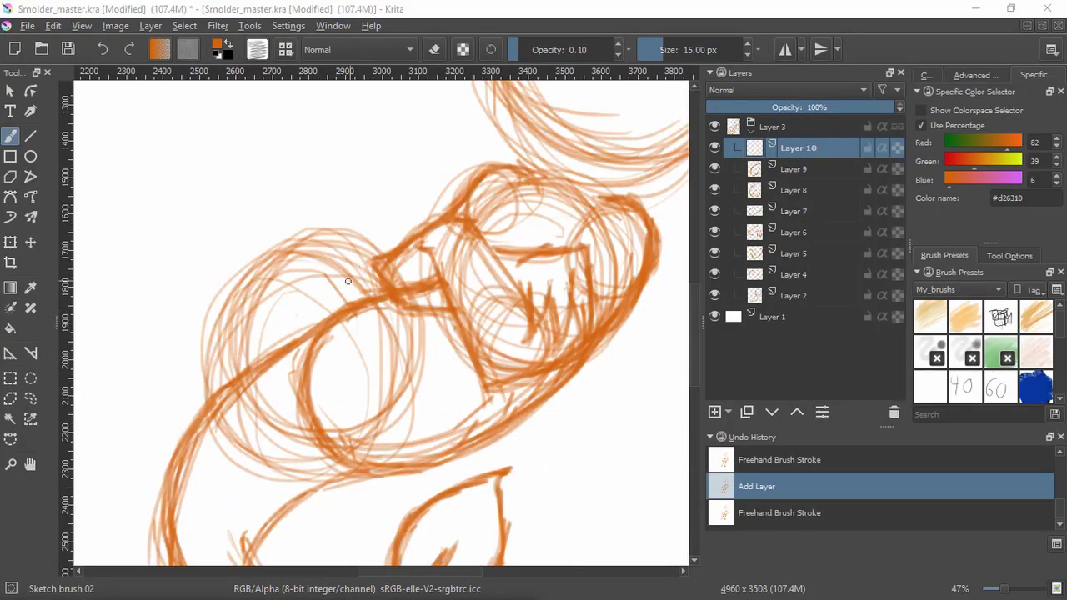
{"action": "mouse_move", "coordinate": [302, 253]}
{"action": "left_mouse_down"}
{"action": "mouse_move", "coordinate": [373, 295]}
{"action": "mouse_move", "coordinate": [362, 290]}
{"action": "left_mouse_up"}
{"action": "key", "text": "ctrl+z"}
{"action": "mouse_move", "coordinate": [307, 248]}
{"action": "left_mouse_down"}
{"action": "mouse_move", "coordinate": [375, 295]}
{"action": "mouse_move", "coordinate": [360, 293]}
{"action": "left_mouse_up"}
{"action": "mouse_move", "coordinate": [306, 253]}
{"action": "left_mouse_down"}
{"action": "mouse_move", "coordinate": [249, 293]}
{"action": "mouse_move", "coordinate": [230, 353]}
{"action": "left_mouse_up"}
{"action": "left_click_drag", "start_coordinate": [299, 248], "coordinate": [223, 387]}
{"action": "left_click_drag", "start_coordinate": [271, 281], "coordinate": [230, 383]}
{"action": "left_click_drag", "start_coordinate": [289, 257], "coordinate": [229, 382]}
{"action": "left_click_drag", "start_coordinate": [271, 284], "coordinate": [306, 250]}
{"action": "left_click_drag", "start_coordinate": [304, 250], "coordinate": [378, 293]}
{"action": "left_click_drag", "start_coordinate": [293, 263], "coordinate": [247, 342]}
Step: Sketch the bent leg's inner curve from inside the lower hip circle down to the shin, and reinforce the outline beside the hip circle
{"action": "mouse_move", "coordinate": [437, 400]}
{"action": "left_mouse_down"}
{"action": "mouse_move", "coordinate": [404, 326]}
{"action": "mouse_move", "coordinate": [291, 342]}
{"action": "left_mouse_up"}
{"action": "mouse_move", "coordinate": [359, 293]}
{"action": "left_mouse_down"}
{"action": "mouse_move", "coordinate": [285, 349]}
{"action": "mouse_move", "coordinate": [281, 475]}
{"action": "left_mouse_up"}
{"action": "left_click_drag", "start_coordinate": [275, 352], "coordinate": [263, 424]}
{"action": "left_click_drag", "start_coordinate": [342, 295], "coordinate": [283, 341]}
{"action": "mouse_move", "coordinate": [380, 279]}
{"action": "left_mouse_down"}
{"action": "mouse_move", "coordinate": [240, 378]}
{"action": "mouse_move", "coordinate": [274, 461]}
{"action": "left_mouse_up"}
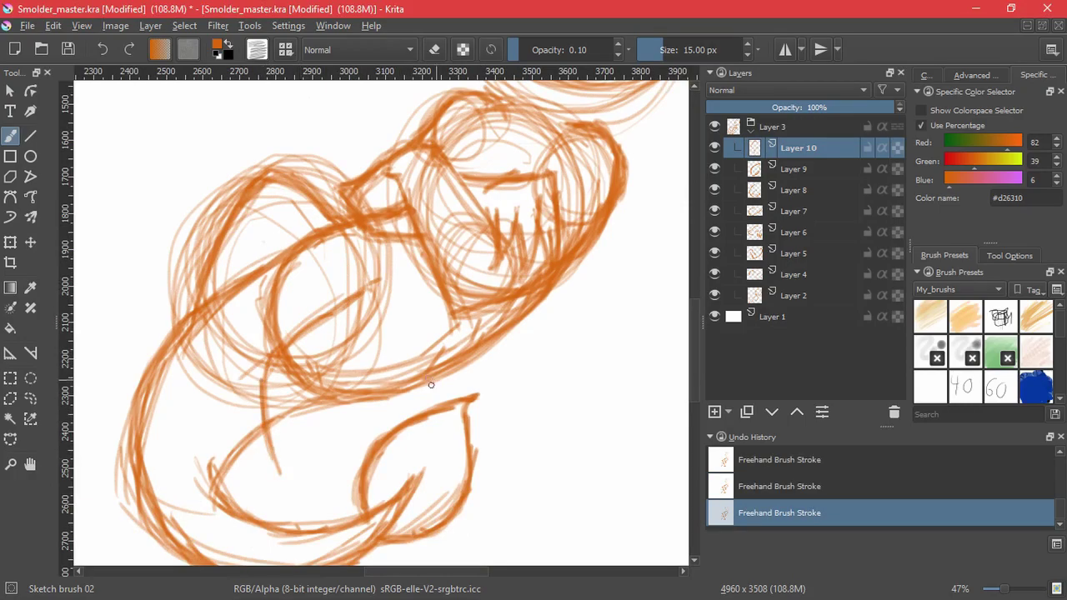
Step: Draw the bent leg's second edge along the lower belly line, and darken the inner curve with overlapping strokes
{"action": "mouse_move", "coordinate": [445, 349]}
{"action": "left_mouse_down"}
{"action": "mouse_move", "coordinate": [385, 402]}
{"action": "mouse_move", "coordinate": [340, 420]}
{"action": "left_mouse_up"}
{"action": "left_click_drag", "start_coordinate": [431, 363], "coordinate": [324, 424]}
{"action": "left_click_drag", "start_coordinate": [425, 363], "coordinate": [324, 421]}
{"action": "mouse_move", "coordinate": [389, 288]}
{"action": "left_mouse_down"}
{"action": "mouse_move", "coordinate": [302, 317]}
{"action": "mouse_move", "coordinate": [281, 340]}
{"action": "left_mouse_up"}
{"action": "left_click_drag", "start_coordinate": [376, 293], "coordinate": [260, 367]}
{"action": "mouse_move", "coordinate": [353, 308]}
{"action": "left_mouse_down"}
{"action": "mouse_move", "coordinate": [288, 350]}
{"action": "mouse_move", "coordinate": [265, 405]}
{"action": "left_mouse_up"}
{"action": "left_click_drag", "start_coordinate": [326, 321], "coordinate": [265, 404]}
{"action": "left_click_drag", "start_coordinate": [357, 307], "coordinate": [258, 380]}
Step: Erase the rough edges along the bent leg's inner curve and the excess line over the lower belly
{"action": "key", "text": "e"}
{"action": "left_click_drag", "start_coordinate": [313, 317], "coordinate": [248, 372]}
{"action": "left_click_drag", "start_coordinate": [338, 300], "coordinate": [261, 372]}
{"action": "left_click_drag", "start_coordinate": [345, 295], "coordinate": [300, 326]}
{"action": "left_click_drag", "start_coordinate": [380, 278], "coordinate": [289, 347]}
{"action": "left_click_drag", "start_coordinate": [359, 290], "coordinate": [310, 317]}
{"action": "left_click_drag", "start_coordinate": [364, 288], "coordinate": [285, 337]}
{"action": "left_click_drag", "start_coordinate": [264, 375], "coordinate": [260, 402]}
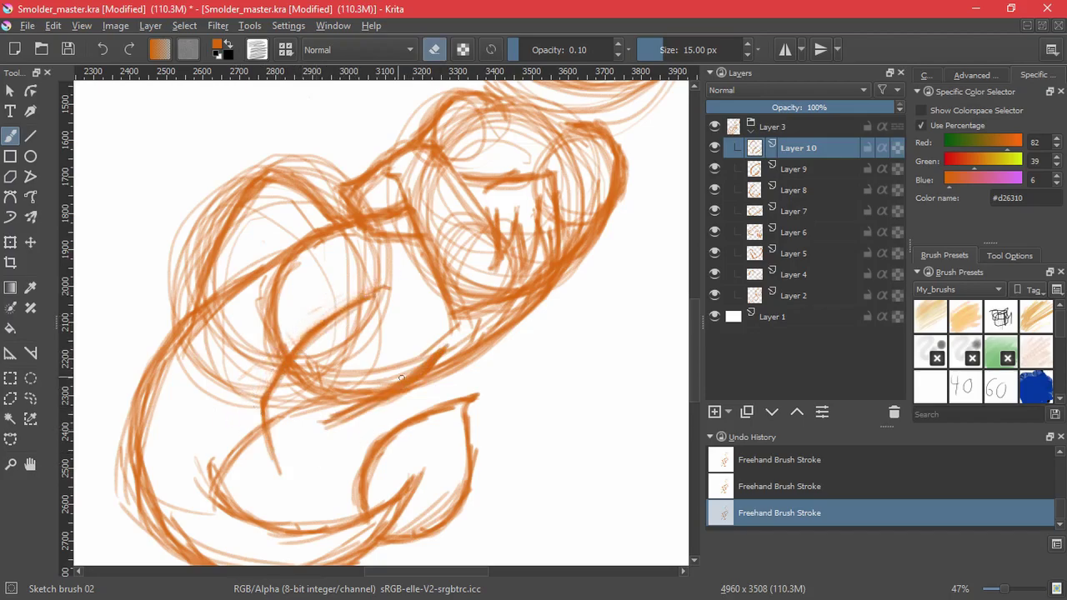
{"action": "mouse_move", "coordinate": [445, 342]}
{"action": "left_mouse_down"}
{"action": "mouse_move", "coordinate": [402, 407]}
{"action": "mouse_move", "coordinate": [439, 361]}
{"action": "left_mouse_up"}
Step: Extend the shin's two sides down over the tail and darken the leg edge beneath the belly
{"action": "key", "text": "e"}
{"action": "left_click_drag", "start_coordinate": [263, 440], "coordinate": [290, 492]}
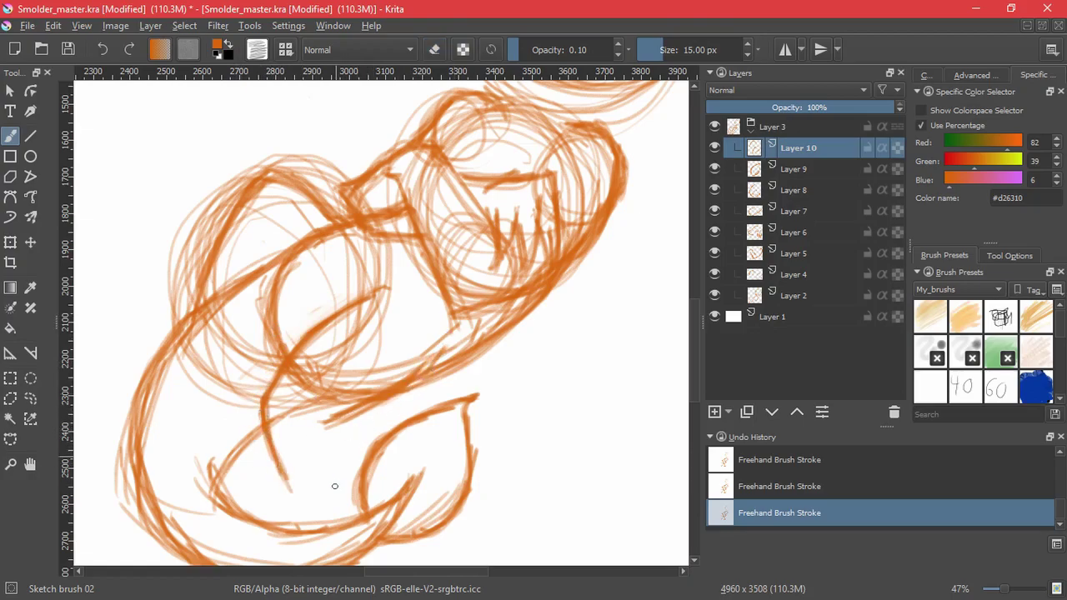
{"action": "left_click_drag", "start_coordinate": [336, 421], "coordinate": [342, 493]}
{"action": "left_click_drag", "start_coordinate": [418, 362], "coordinate": [344, 408]}
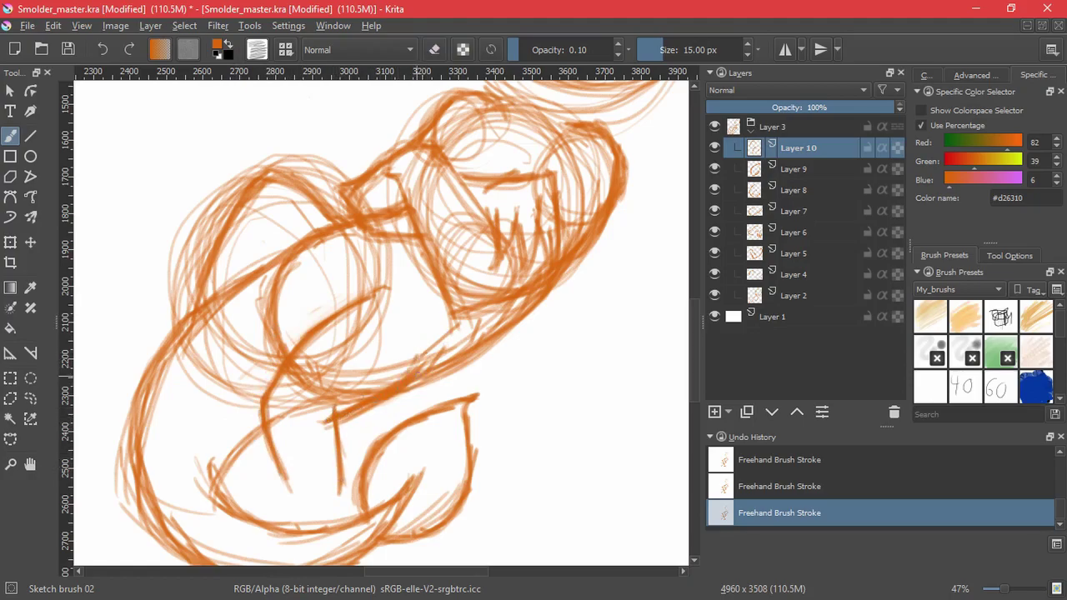
{"action": "scroll", "coordinate": [317, 460], "scroll_direction": "down", "scroll_amount": 3}
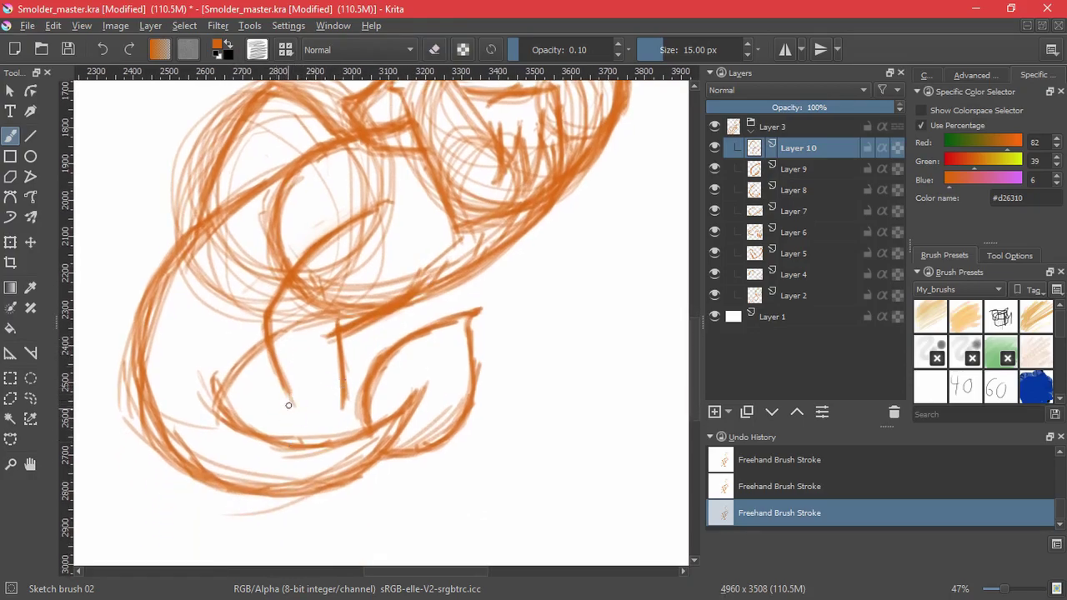
{"action": "left_click_drag", "start_coordinate": [290, 391], "coordinate": [265, 462]}
{"action": "mouse_move", "coordinate": [344, 402]}
{"action": "left_mouse_down"}
{"action": "mouse_move", "coordinate": [339, 427]}
{"action": "mouse_move", "coordinate": [307, 464]}
{"action": "left_mouse_up"}
{"action": "left_click_drag", "start_coordinate": [346, 395], "coordinate": [285, 477]}
{"action": "mouse_move", "coordinate": [289, 391]}
{"action": "left_mouse_down"}
{"action": "mouse_move", "coordinate": [251, 458]}
{"action": "mouse_move", "coordinate": [261, 466]}
{"action": "left_mouse_up"}
{"action": "mouse_move", "coordinate": [276, 409]}
{"action": "left_mouse_down"}
{"action": "mouse_move", "coordinate": [254, 463]}
{"action": "mouse_move", "coordinate": [268, 480]}
{"action": "left_mouse_up"}
{"action": "left_click_drag", "start_coordinate": [253, 442], "coordinate": [257, 487]}
{"action": "mouse_move", "coordinate": [288, 394]}
{"action": "left_mouse_down"}
{"action": "mouse_move", "coordinate": [251, 464]}
{"action": "mouse_move", "coordinate": [258, 431]}
{"action": "left_mouse_up"}
{"action": "mouse_move", "coordinate": [345, 408]}
{"action": "left_mouse_down"}
{"action": "mouse_move", "coordinate": [292, 477]}
{"action": "mouse_move", "coordinate": [271, 485]}
{"action": "left_mouse_up"}
{"action": "left_click_drag", "start_coordinate": [325, 432], "coordinate": [268, 486]}
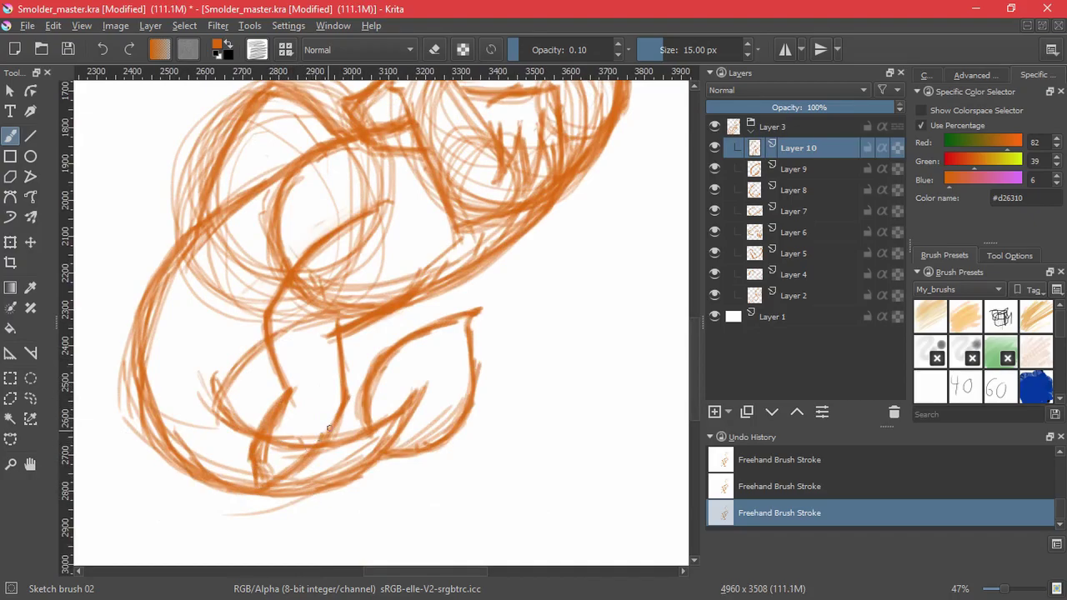
{"action": "key", "text": "ctrl+z"}
{"action": "key", "text": "ctrl+z"}
{"action": "key", "text": "ctrl+z"}
{"action": "key", "text": "ctrl+z"}
{"action": "key", "text": "ctrl+z"}
{"action": "key", "text": "ctrl+z"}
{"action": "key", "text": "ctrl+z"}
{"action": "key", "text": "ctrl+z"}
{"action": "key", "text": "ctrl+z"}
Step: Sketch the tapering foot from the ankle down to the tail's lower edge, building up both sides with overlapping strokes
{"action": "left_click_drag", "start_coordinate": [285, 397], "coordinate": [255, 477]}
{"action": "mouse_move", "coordinate": [350, 390]}
{"action": "left_mouse_down"}
{"action": "mouse_move", "coordinate": [332, 430]}
{"action": "mouse_move", "coordinate": [288, 480]}
{"action": "left_mouse_up"}
{"action": "left_click_drag", "start_coordinate": [261, 438], "coordinate": [261, 487]}
{"action": "left_click_drag", "start_coordinate": [269, 423], "coordinate": [264, 492]}
{"action": "left_click_drag", "start_coordinate": [280, 401], "coordinate": [260, 484]}
{"action": "mouse_move", "coordinate": [286, 396]}
{"action": "left_mouse_down"}
{"action": "mouse_move", "coordinate": [265, 489]}
{"action": "mouse_move", "coordinate": [258, 482]}
{"action": "left_mouse_up"}
{"action": "left_click_drag", "start_coordinate": [325, 452], "coordinate": [272, 490]}
{"action": "left_click_drag", "start_coordinate": [337, 416], "coordinate": [282, 482]}
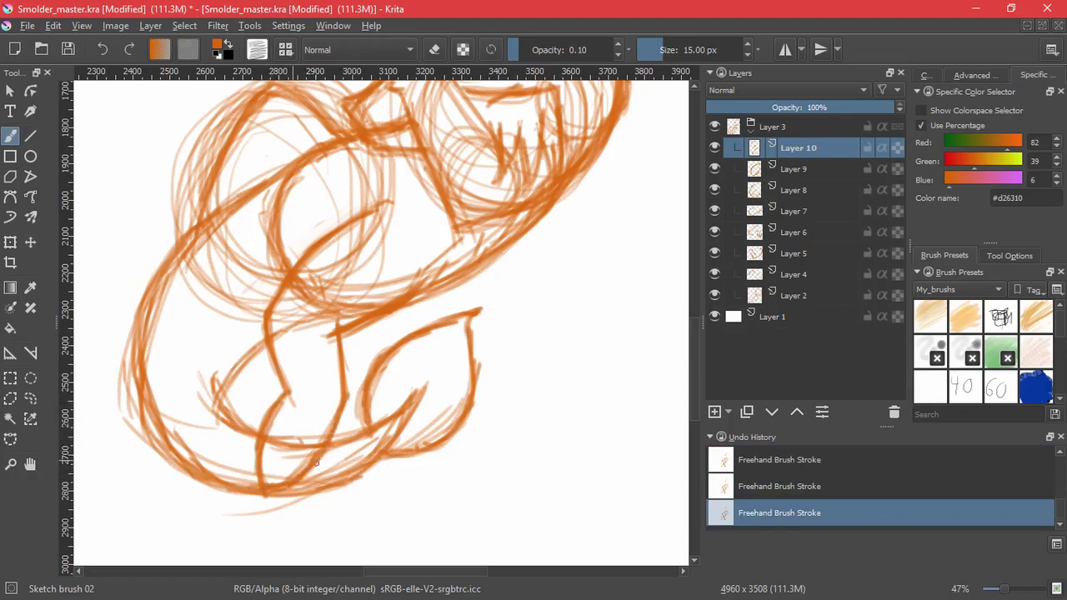
{"action": "mouse_move", "coordinate": [297, 441]}
{"action": "left_mouse_down"}
{"action": "mouse_move", "coordinate": [284, 480]}
{"action": "mouse_move", "coordinate": [266, 484]}
{"action": "left_mouse_up"}
Step: Add a new layer above the leg layer, undoing a trial stroke
{"action": "left_click_drag", "start_coordinate": [401, 250], "coordinate": [367, 359]}
{"action": "left_click_drag", "start_coordinate": [487, 278], "coordinate": [492, 342]}
{"action": "left_click_drag", "start_coordinate": [493, 342], "coordinate": [391, 472]}
{"action": "mouse_move", "coordinate": [426, 412]}
{"action": "left_mouse_down"}
{"action": "mouse_move", "coordinate": [460, 347]}
{"action": "mouse_move", "coordinate": [439, 406]}
{"action": "left_mouse_up"}
{"action": "left_click", "coordinate": [714, 413]}
{"action": "left_click_drag", "start_coordinate": [464, 325], "coordinate": [501, 295]}
{"action": "key", "text": "ctrl+z"}
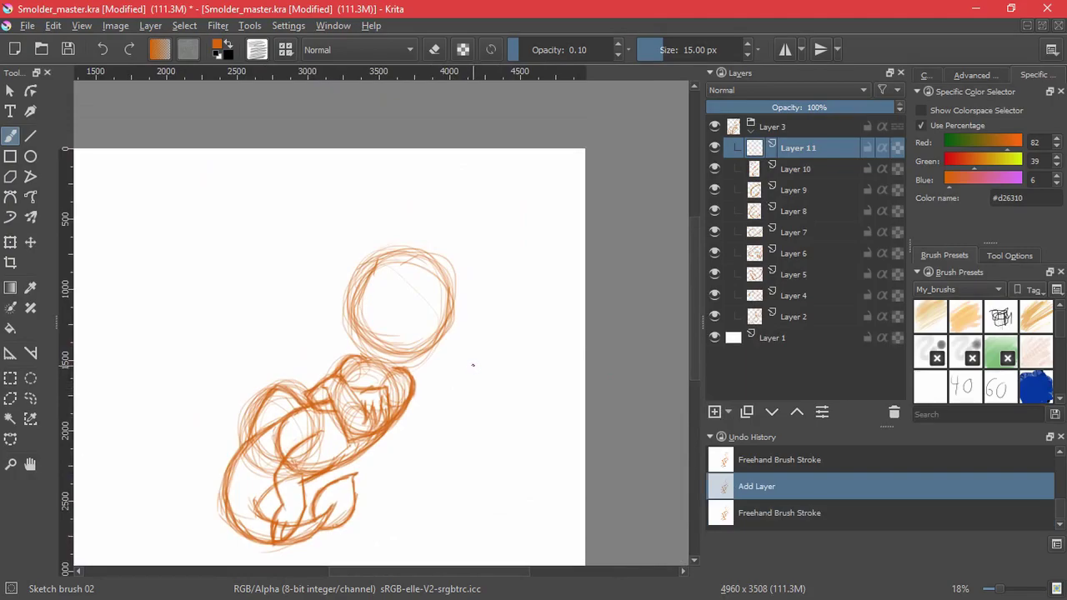
Step: Select the head circle on Layer 2 with a freehand outline, scale it down slightly toward the torso, and deselect it
{"action": "left_click", "coordinate": [720, 317]}
{"action": "left_click", "coordinate": [30, 399]}
{"action": "mouse_move", "coordinate": [371, 237]}
{"action": "left_mouse_down"}
{"action": "mouse_move", "coordinate": [479, 381]}
{"action": "mouse_move", "coordinate": [404, 223]}
{"action": "left_mouse_up"}
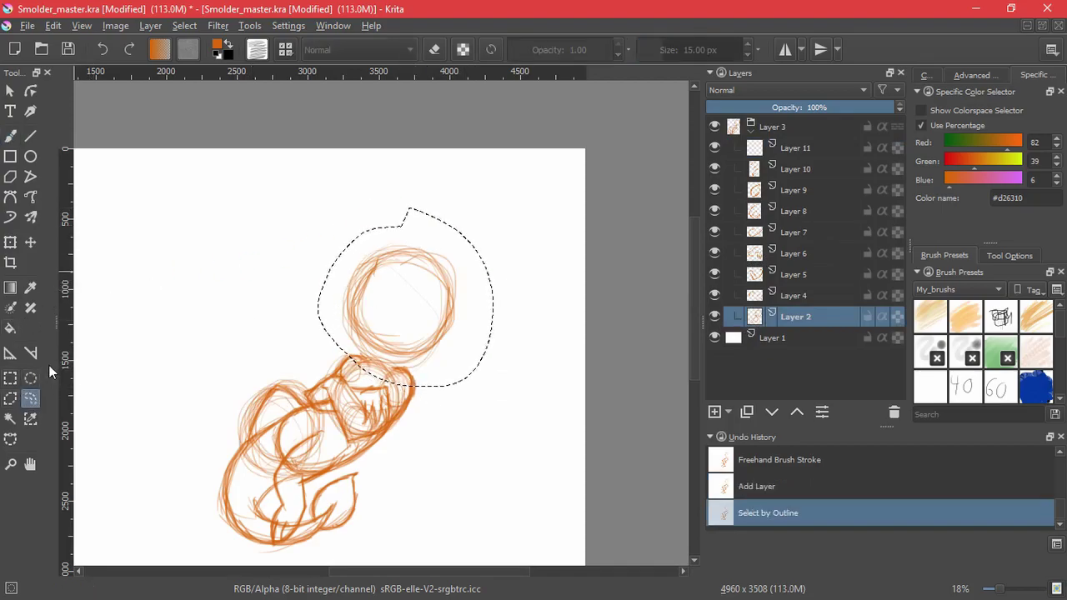
{"action": "left_click", "coordinate": [10, 242]}
{"action": "left_click_drag", "start_coordinate": [487, 383], "coordinate": [476, 372]}
{"action": "left_click_drag", "start_coordinate": [420, 329], "coordinate": [430, 338]}
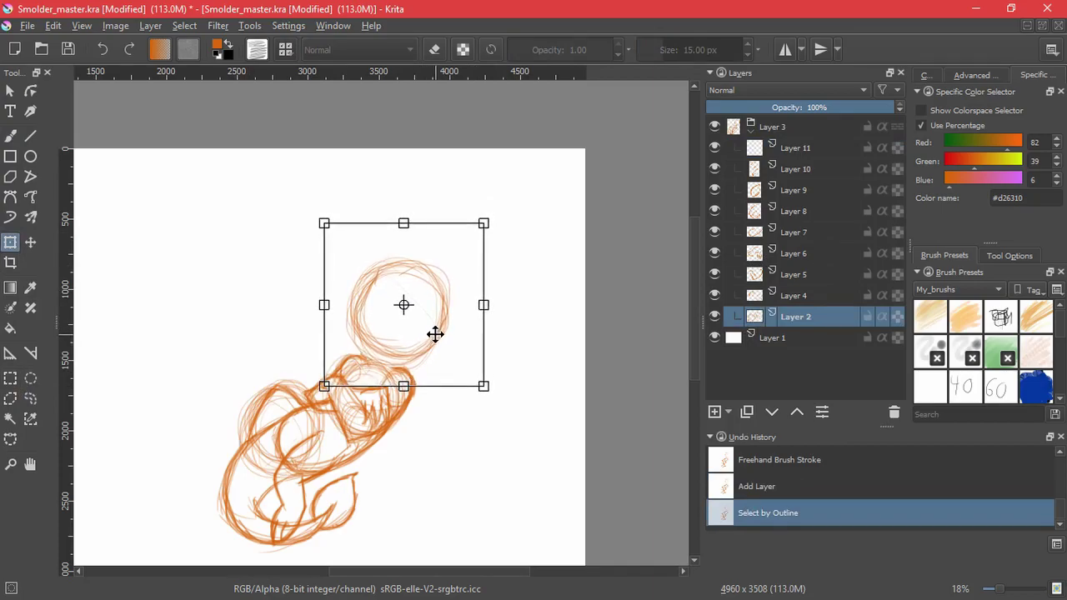
{"action": "key", "text": "Return"}
{"action": "left_click", "coordinate": [177, 27]}
{"action": "left_click", "coordinate": [190, 62]}
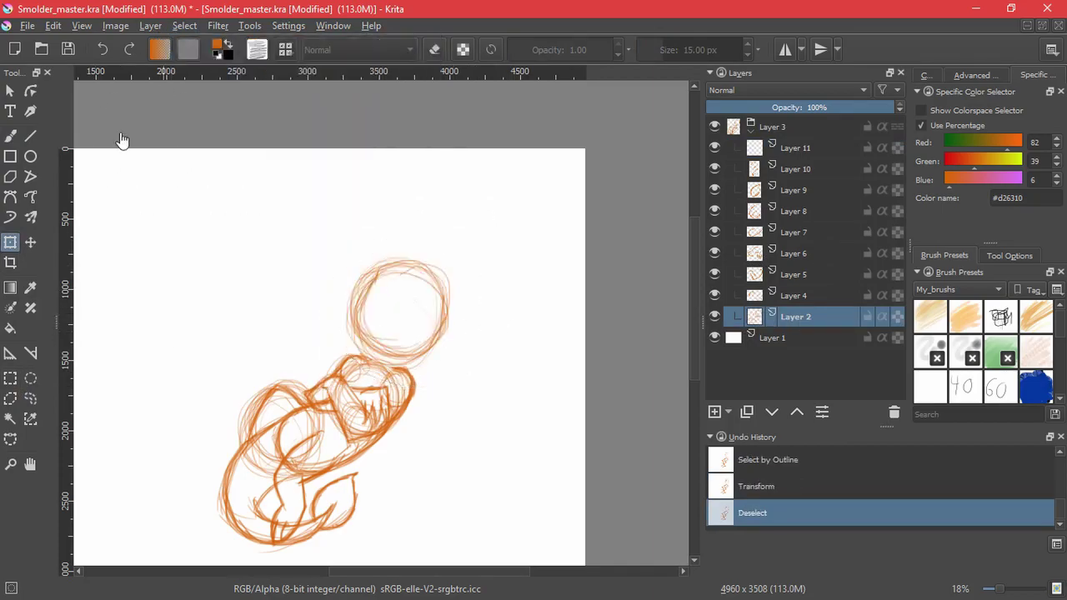
Step: Return to the Freehand Brush on Layer 11 and try a stroke beside the torso, undoing it
{"action": "left_click", "coordinate": [11, 136]}
{"action": "left_click_drag", "start_coordinate": [500, 412], "coordinate": [509, 336]}
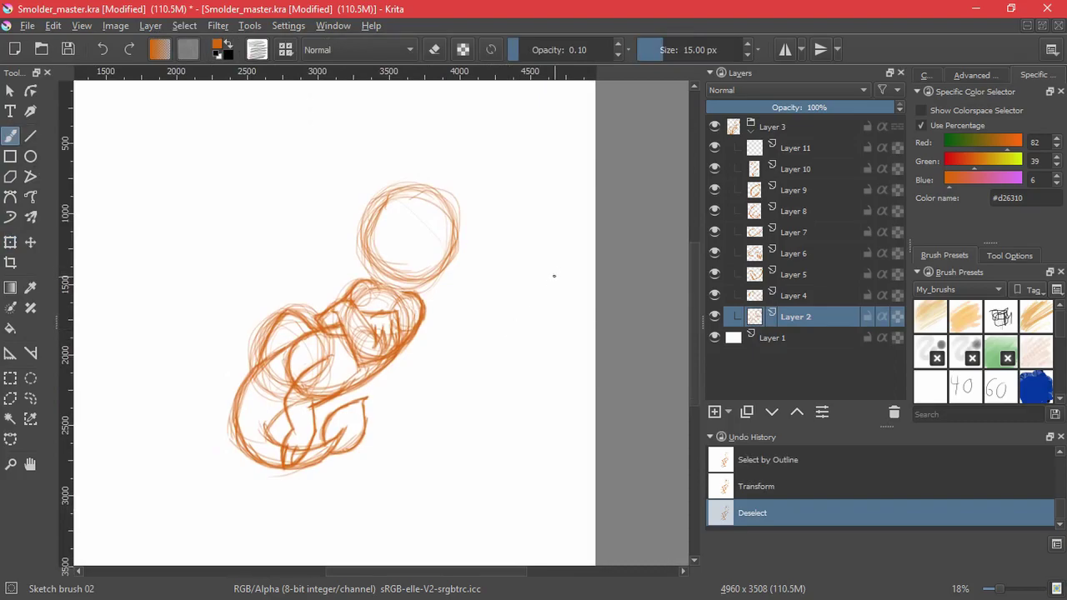
{"action": "left_click", "coordinate": [763, 146]}
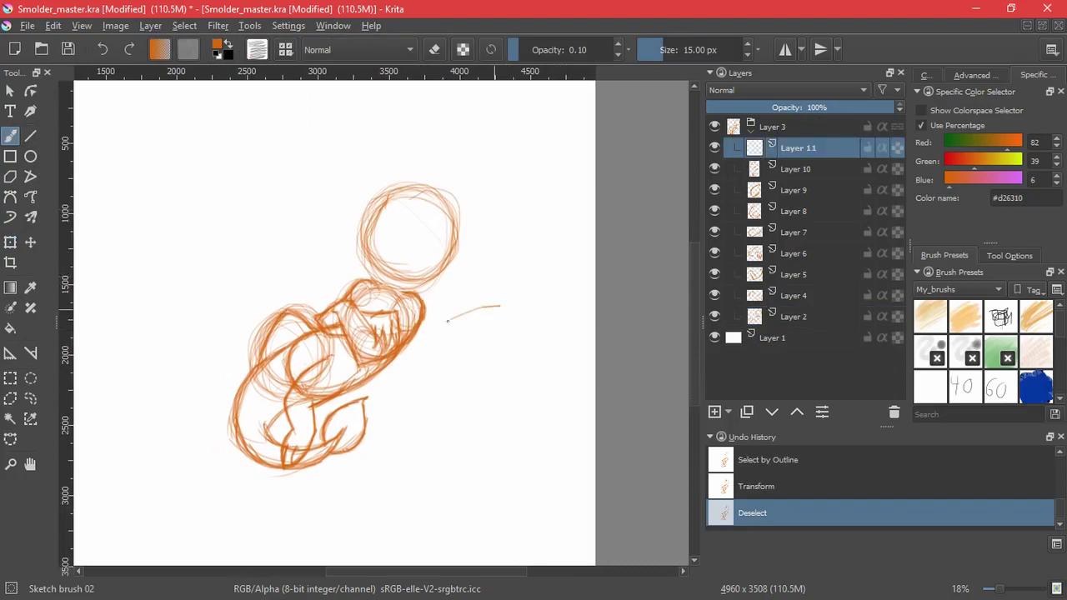
{"action": "left_click_drag", "start_coordinate": [447, 321], "coordinate": [478, 462]}
{"action": "key", "text": "ctrl+z"}
Step: Draw the near eye's arched upper lid with a pointed outer corner inside the head circle, and tidy it with the eraser
{"action": "left_click_drag", "start_coordinate": [438, 347], "coordinate": [467, 208]}
{"action": "mouse_move", "coordinate": [467, 208]}
{"action": "left_mouse_down"}
{"action": "mouse_move", "coordinate": [429, 446]}
{"action": "mouse_move", "coordinate": [455, 406]}
{"action": "mouse_move", "coordinate": [445, 362]}
{"action": "mouse_move", "coordinate": [415, 386]}
{"action": "left_mouse_up"}
{"action": "scroll", "coordinate": [445, 362], "scroll_direction": "up", "scroll_amount": 1}
{"action": "scroll", "coordinate": [415, 386], "scroll_direction": "up", "scroll_amount": 2}
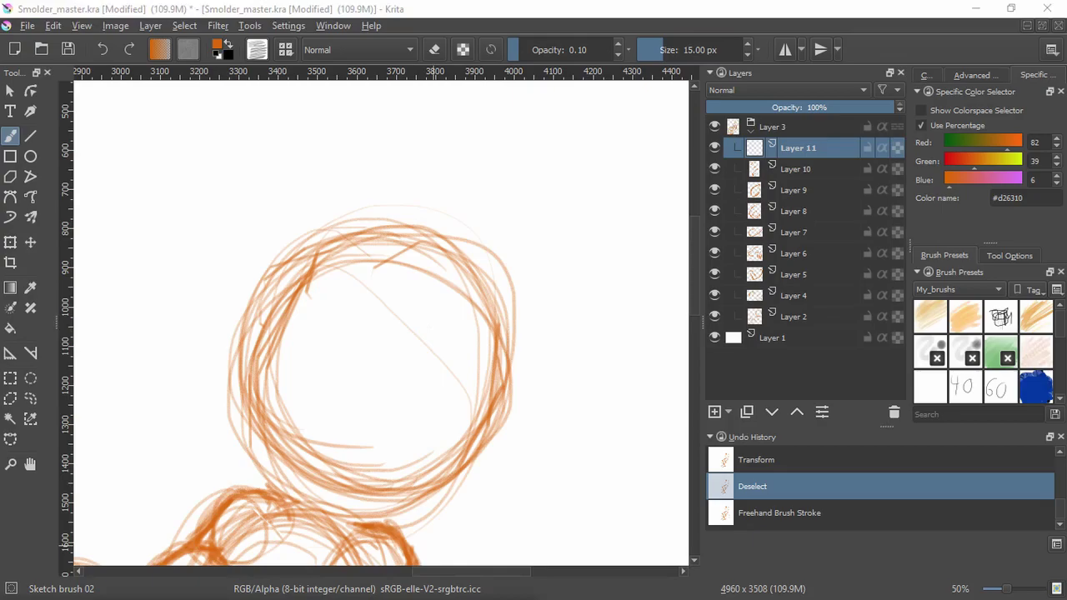
{"action": "mouse_move", "coordinate": [355, 374]}
{"action": "left_mouse_down"}
{"action": "mouse_move", "coordinate": [400, 349]}
{"action": "mouse_move", "coordinate": [372, 422]}
{"action": "mouse_move", "coordinate": [401, 362]}
{"action": "left_mouse_up"}
{"action": "key", "text": "ctrl+z"}
{"action": "mouse_move", "coordinate": [352, 392]}
{"action": "left_mouse_down"}
{"action": "mouse_move", "coordinate": [398, 364]}
{"action": "mouse_move", "coordinate": [463, 356]}
{"action": "mouse_move", "coordinate": [378, 369]}
{"action": "mouse_move", "coordinate": [351, 394]}
{"action": "left_mouse_up"}
{"action": "mouse_move", "coordinate": [351, 394]}
{"action": "left_mouse_down"}
{"action": "mouse_move", "coordinate": [460, 356]}
{"action": "mouse_move", "coordinate": [440, 401]}
{"action": "mouse_move", "coordinate": [446, 367]}
{"action": "mouse_move", "coordinate": [402, 364]}
{"action": "mouse_move", "coordinate": [350, 392]}
{"action": "mouse_move", "coordinate": [371, 377]}
{"action": "mouse_move", "coordinate": [459, 365]}
{"action": "mouse_move", "coordinate": [438, 417]}
{"action": "left_mouse_up"}
{"action": "key", "text": "e"}
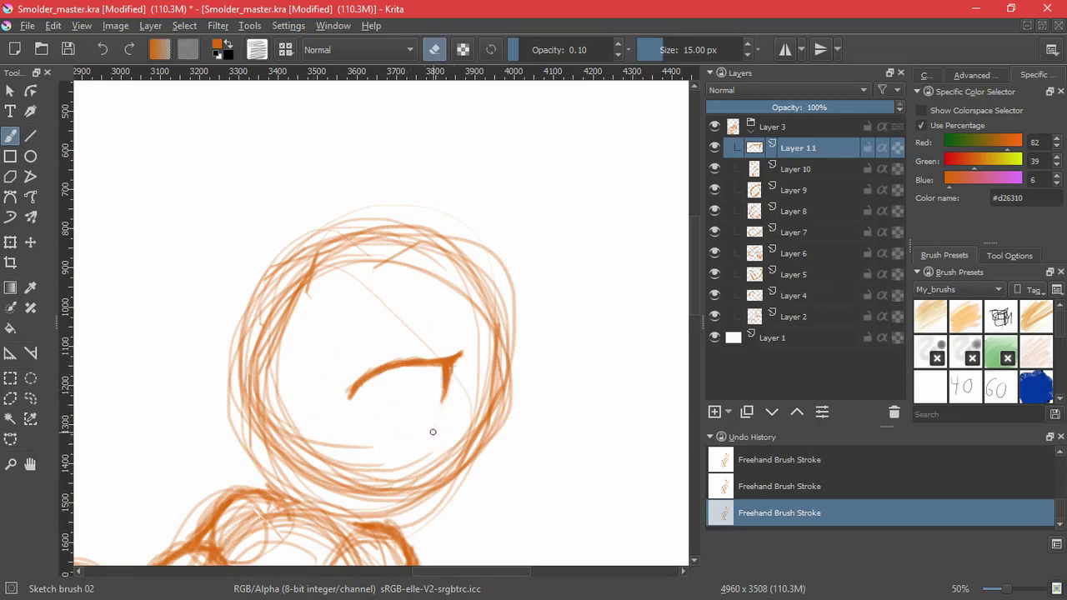
{"action": "key", "text": "e"}
Step: Draw the far eye's short upper lid at the head circle's edge, undoing misplaced strokes
{"action": "mouse_move", "coordinate": [263, 347]}
{"action": "left_mouse_down"}
{"action": "mouse_move", "coordinate": [278, 398]}
{"action": "mouse_move", "coordinate": [263, 360]}
{"action": "mouse_move", "coordinate": [249, 369]}
{"action": "left_mouse_up"}
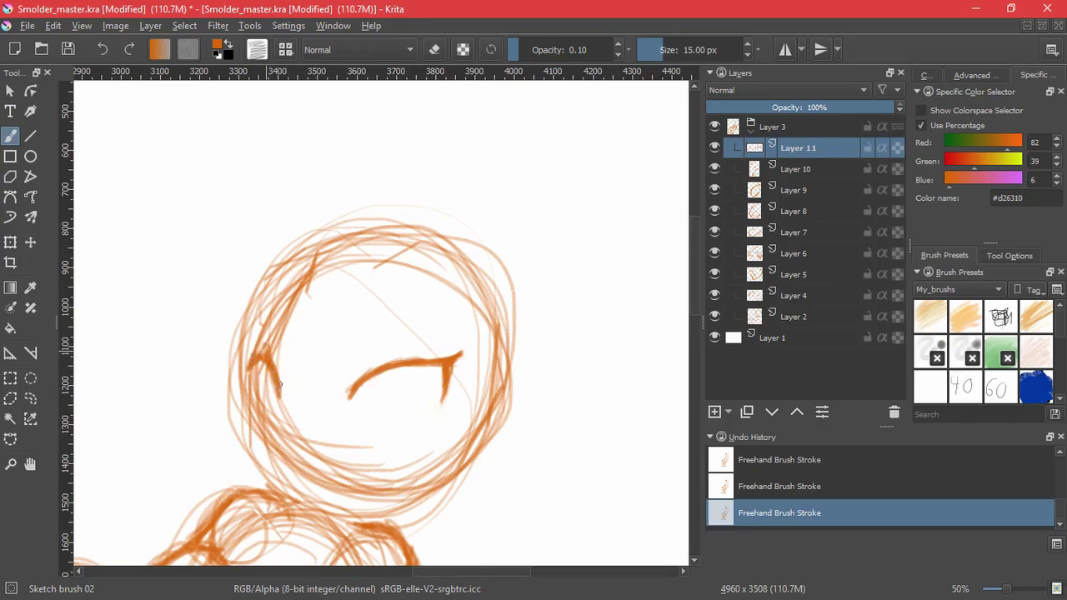
{"action": "key", "text": "ctrl+z"}
{"action": "key", "text": "ctrl+z"}
{"action": "left_click_drag", "start_coordinate": [253, 374], "coordinate": [282, 397]}
{"action": "mouse_move", "coordinate": [396, 421]}
{"action": "left_mouse_down"}
{"action": "mouse_move", "coordinate": [356, 420]}
{"action": "mouse_move", "coordinate": [432, 410]}
{"action": "mouse_move", "coordinate": [418, 417]}
{"action": "mouse_move", "coordinate": [362, 419]}
{"action": "mouse_move", "coordinate": [415, 416]}
{"action": "mouse_move", "coordinate": [439, 403]}
{"action": "mouse_move", "coordinate": [421, 419]}
{"action": "mouse_move", "coordinate": [343, 421]}
{"action": "left_mouse_up"}
{"action": "key", "text": "ctrl+z"}
{"action": "key", "text": "ctrl+z"}
{"action": "key", "text": "ctrl+z"}
{"action": "key", "text": "ctrl+z"}
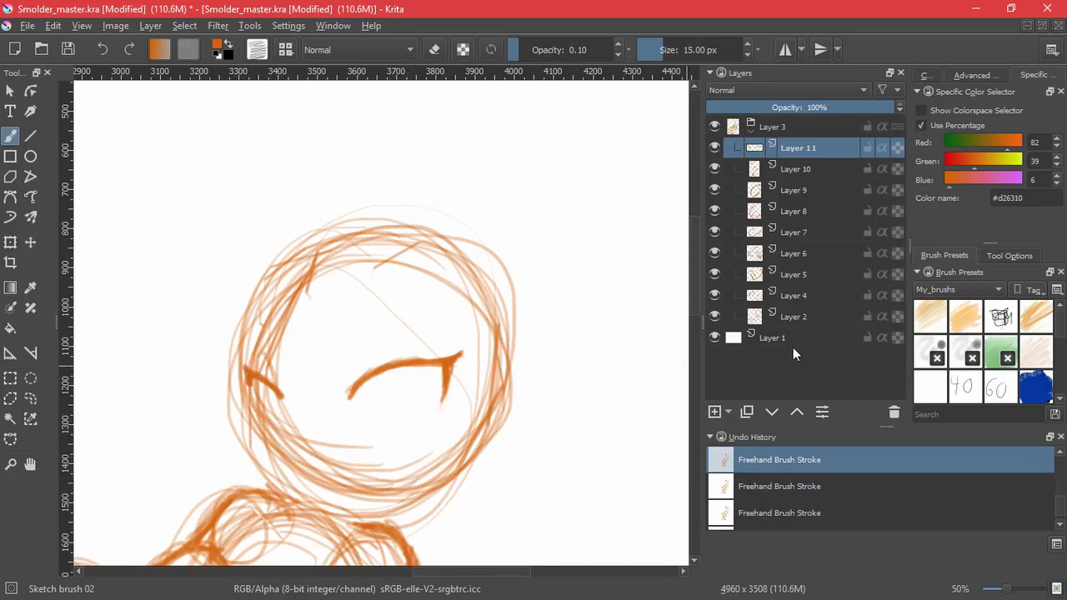
Step: Group the eyelid layer and add a new layer above it inside the group
{"action": "key", "text": "ctrl+g"}
{"action": "left_click", "coordinate": [714, 411]}
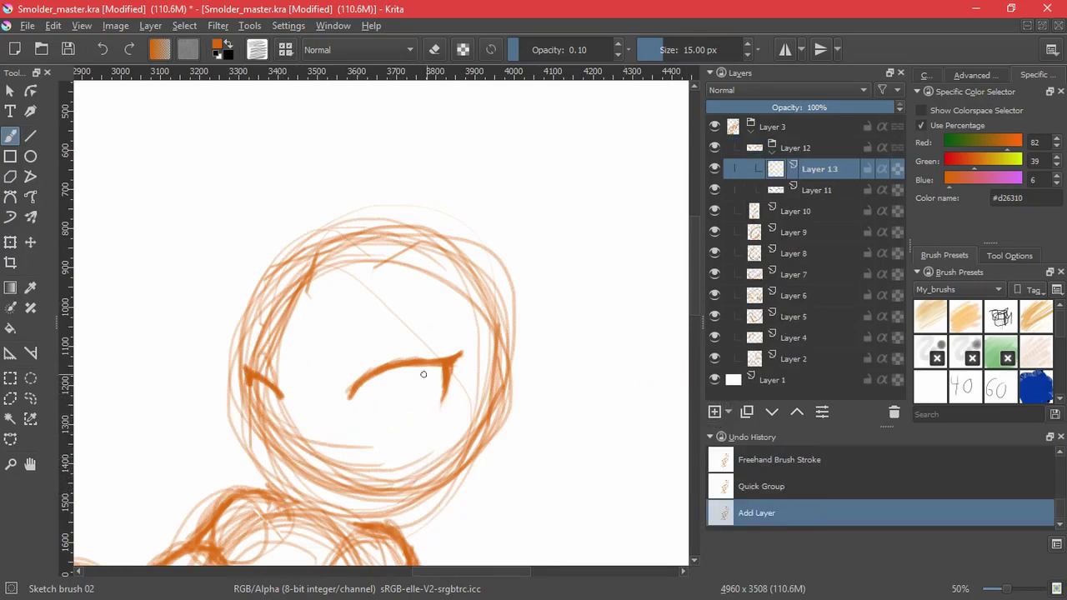
{"action": "left_click_drag", "start_coordinate": [367, 381], "coordinate": [377, 398]}
{"action": "mouse_move", "coordinate": [365, 380]}
{"action": "left_mouse_down"}
{"action": "mouse_move", "coordinate": [401, 395]}
{"action": "mouse_move", "coordinate": [407, 385]}
{"action": "mouse_move", "coordinate": [395, 400]}
{"action": "mouse_move", "coordinate": [408, 388]}
{"action": "left_mouse_up"}
{"action": "key", "text": "ctrl+z"}
{"action": "key", "text": "ctrl+z"}
{"action": "key", "text": "ctrl+z"}
{"action": "key", "text": "ctrl+z"}
{"action": "key", "text": "ctrl+z"}
{"action": "left_click_drag", "start_coordinate": [400, 371], "coordinate": [417, 398]}
{"action": "mouse_move", "coordinate": [396, 371]}
{"action": "left_mouse_down"}
{"action": "mouse_move", "coordinate": [423, 395]}
{"action": "mouse_move", "coordinate": [442, 388]}
{"action": "left_mouse_up"}
{"action": "mouse_move", "coordinate": [424, 398]}
{"action": "left_mouse_down"}
{"action": "mouse_move", "coordinate": [442, 379]}
{"action": "mouse_move", "coordinate": [429, 394]}
{"action": "left_mouse_up"}
{"action": "left_click_drag", "start_coordinate": [396, 369], "coordinate": [405, 392]}
{"action": "left_click_drag", "start_coordinate": [396, 370], "coordinate": [410, 396]}
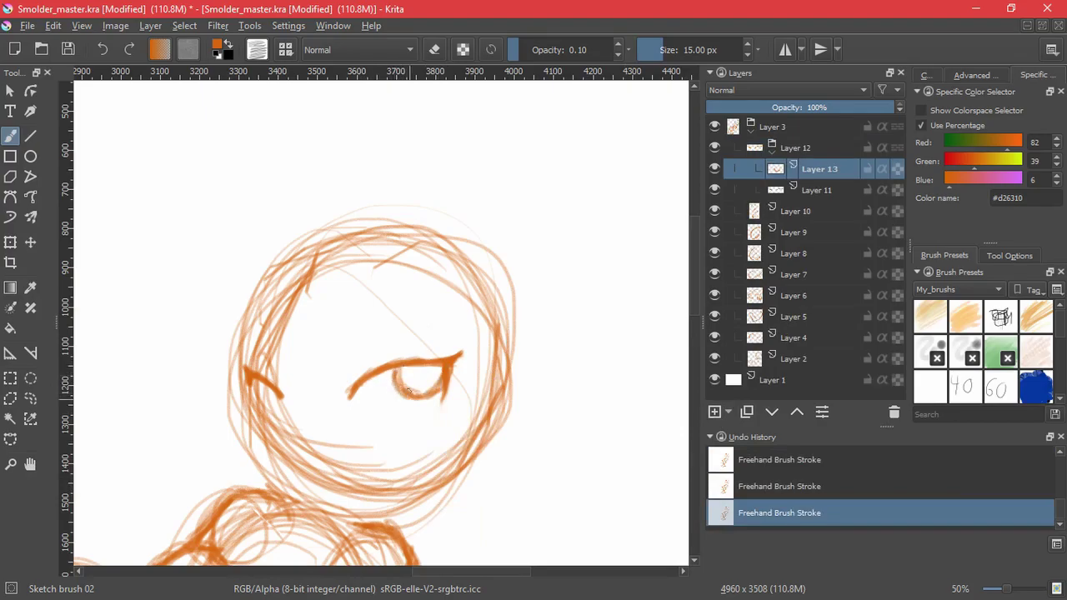
{"action": "key", "text": "ctrl+z"}
{"action": "key", "text": "ctrl+z"}
{"action": "key", "text": "ctrl+z"}
{"action": "key", "text": "ctrl+z"}
{"action": "key", "text": "ctrl+z"}
{"action": "key", "text": "ctrl+z"}
{"action": "key", "text": "ctrl+z"}
{"action": "key", "text": "ctrl+z"}
{"action": "key", "text": "ctrl+z"}
{"action": "key", "text": "ctrl+z"}
Step: Draw the near eye's rounded iris hanging from the middle of the upper lid, and refine its edges with the eraser
{"action": "left_click_drag", "start_coordinate": [380, 374], "coordinate": [399, 395]}
{"action": "mouse_move", "coordinate": [380, 375]}
{"action": "left_mouse_down"}
{"action": "mouse_move", "coordinate": [399, 398]}
{"action": "mouse_move", "coordinate": [428, 392]}
{"action": "left_mouse_up"}
{"action": "left_click_drag", "start_coordinate": [435, 368], "coordinate": [417, 397]}
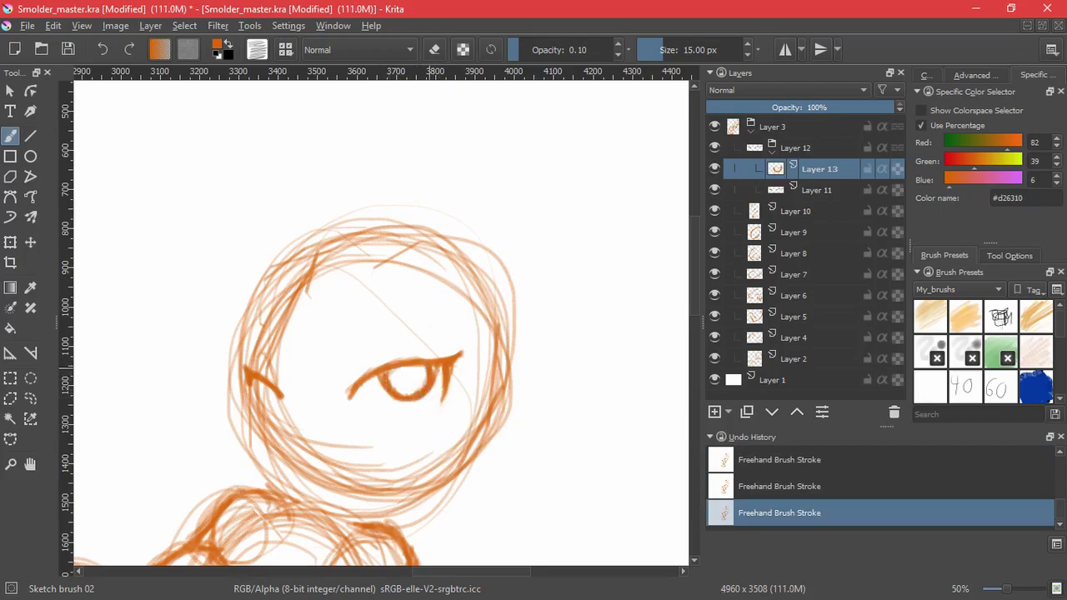
{"action": "key", "text": "e"}
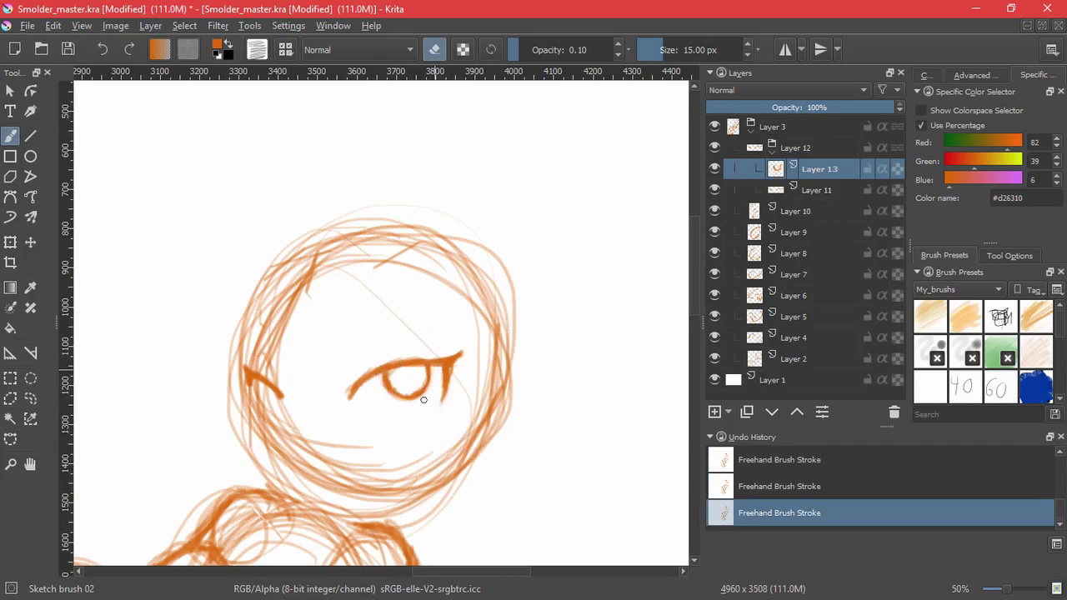
{"action": "key", "text": "e"}
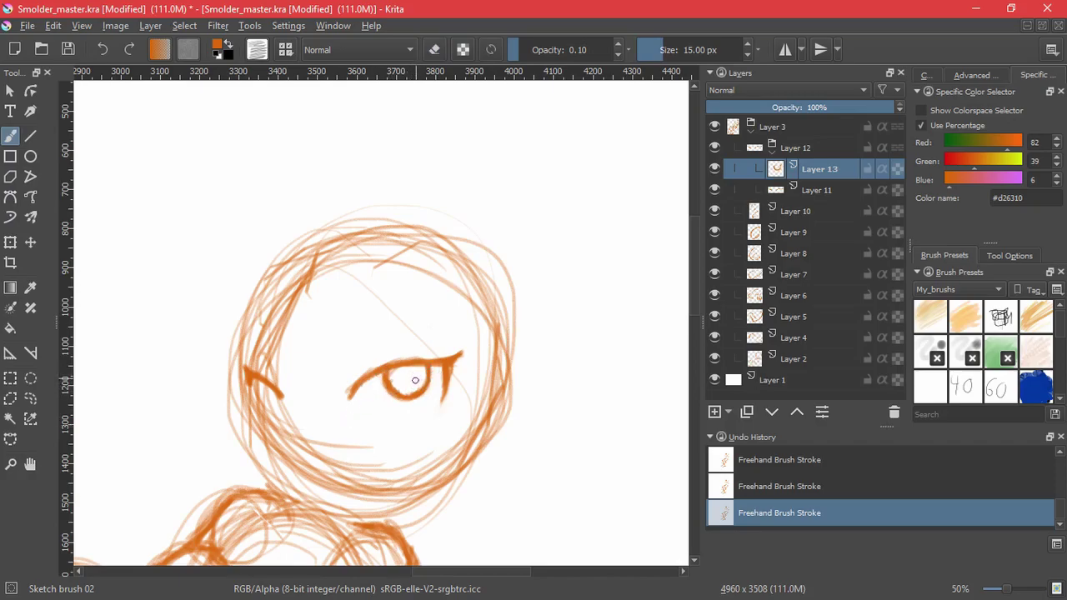
Step: Move Layer 7 above Layer 8, and refine both ends of the near eye's lid on Layer 11
{"action": "left_click_drag", "start_coordinate": [778, 275], "coordinate": [777, 246]}
{"action": "left_click", "coordinate": [784, 191]}
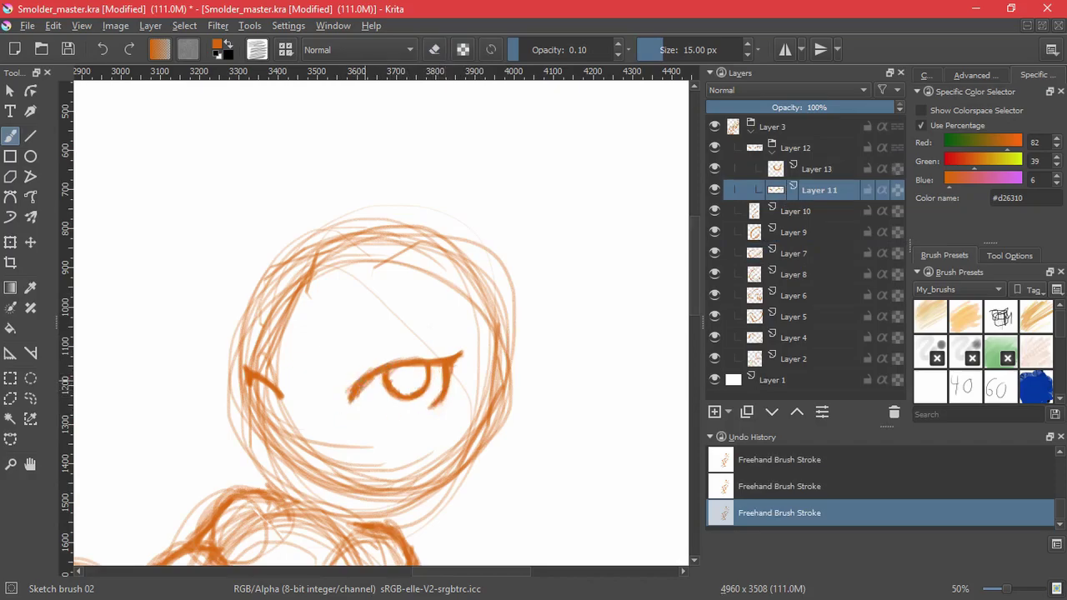
{"action": "key", "text": "e"}
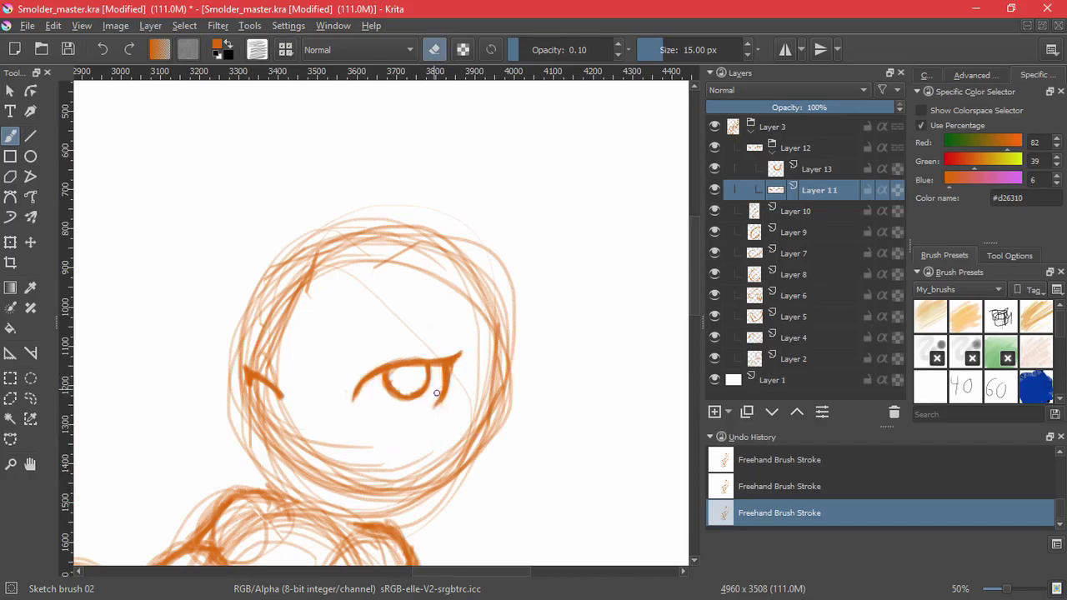
Step: On Layer 13, draw the far eye's narrow oval iris beneath its lid
{"action": "left_click", "coordinate": [817, 169]}
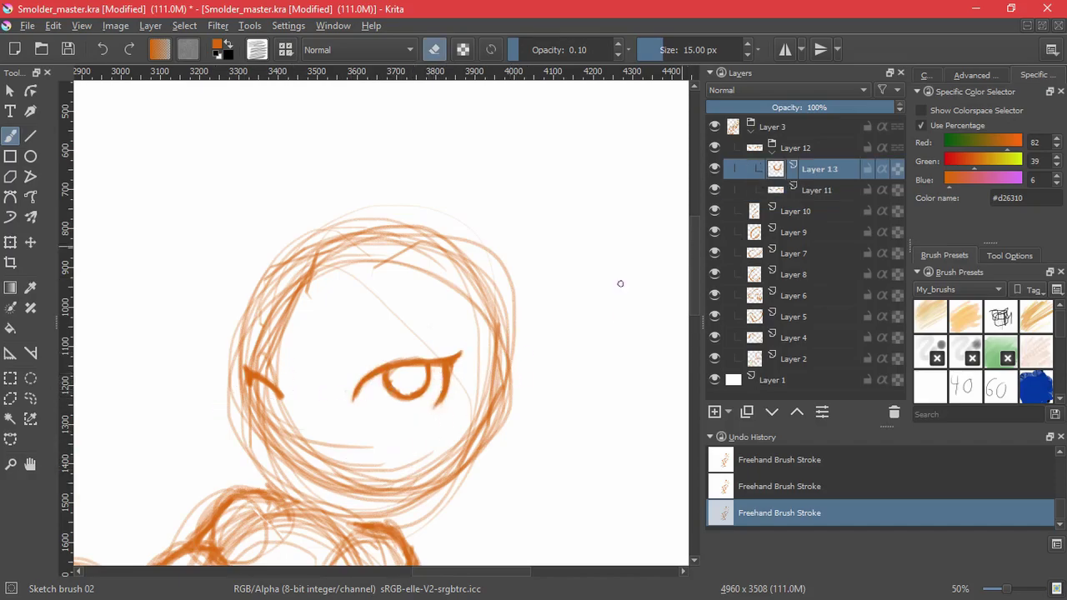
{"action": "scroll", "coordinate": [302, 420], "scroll_direction": "up", "scroll_amount": 6}
{"action": "key", "text": "e"}
{"action": "mouse_move", "coordinate": [226, 371]}
{"action": "left_mouse_down"}
{"action": "mouse_move", "coordinate": [252, 365]}
{"action": "mouse_move", "coordinate": [244, 388]}
{"action": "mouse_move", "coordinate": [219, 350]}
{"action": "mouse_move", "coordinate": [233, 390]}
{"action": "mouse_move", "coordinate": [254, 376]}
{"action": "mouse_move", "coordinate": [227, 375]}
{"action": "mouse_move", "coordinate": [250, 391]}
{"action": "left_mouse_up"}
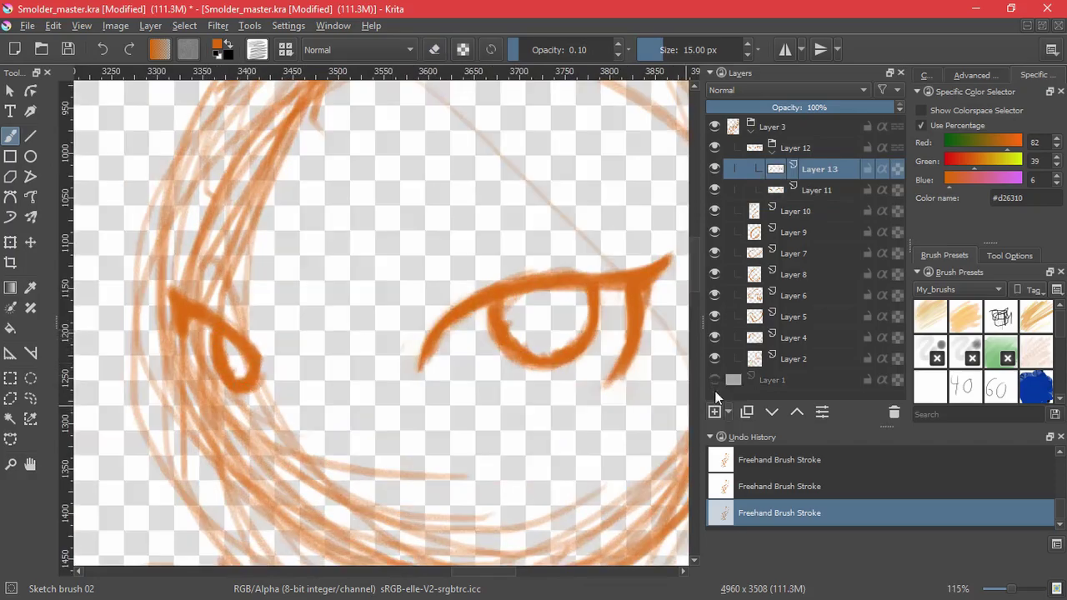
Step: On a new layer, outline a small round highlight in the upper inner part of each iris, undoing a misplaced stroke
{"action": "key", "text": "Insert"}
{"action": "left_click_drag", "start_coordinate": [499, 347], "coordinate": [453, 441]}
{"action": "key", "text": "ctrl+z"}
{"action": "mouse_move", "coordinate": [544, 342]}
{"action": "left_mouse_down"}
{"action": "mouse_move", "coordinate": [517, 313]}
{"action": "mouse_move", "coordinate": [538, 305]}
{"action": "mouse_move", "coordinate": [526, 315]}
{"action": "mouse_move", "coordinate": [509, 302]}
{"action": "left_mouse_up"}
{"action": "left_click_drag", "start_coordinate": [228, 340], "coordinate": [229, 347]}
Step: On another new layer, fill in the pupils of both eyes beside the highlights, undoing a stray mark
{"action": "left_click", "coordinate": [719, 411]}
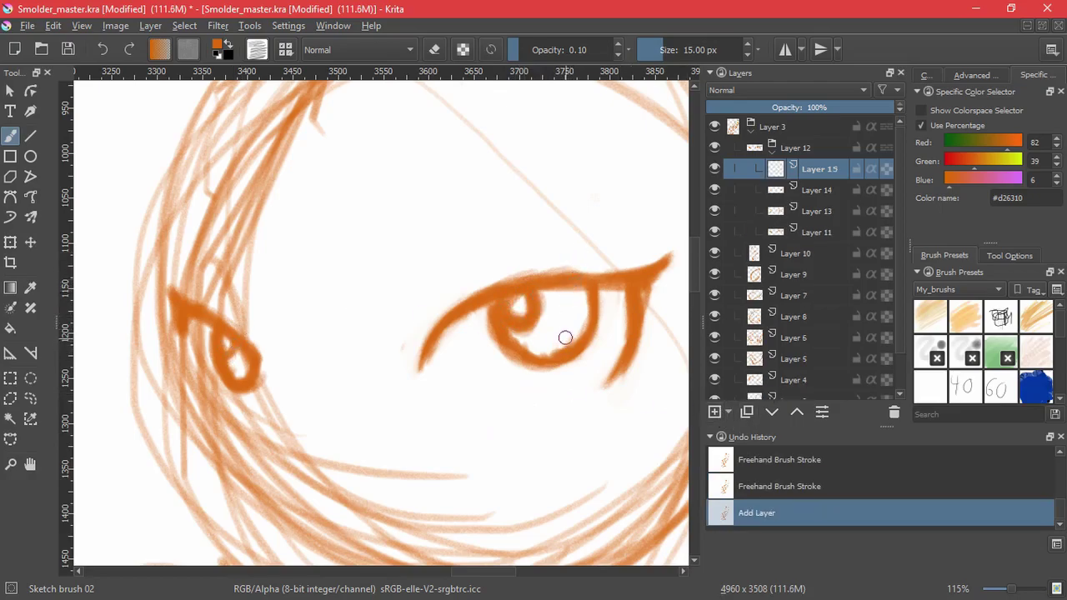
{"action": "mouse_move", "coordinate": [540, 336]}
{"action": "left_mouse_down"}
{"action": "mouse_move", "coordinate": [566, 332]}
{"action": "mouse_move", "coordinate": [575, 307]}
{"action": "mouse_move", "coordinate": [535, 335]}
{"action": "mouse_move", "coordinate": [557, 329]}
{"action": "mouse_move", "coordinate": [547, 308]}
{"action": "mouse_move", "coordinate": [552, 321]}
{"action": "left_mouse_up"}
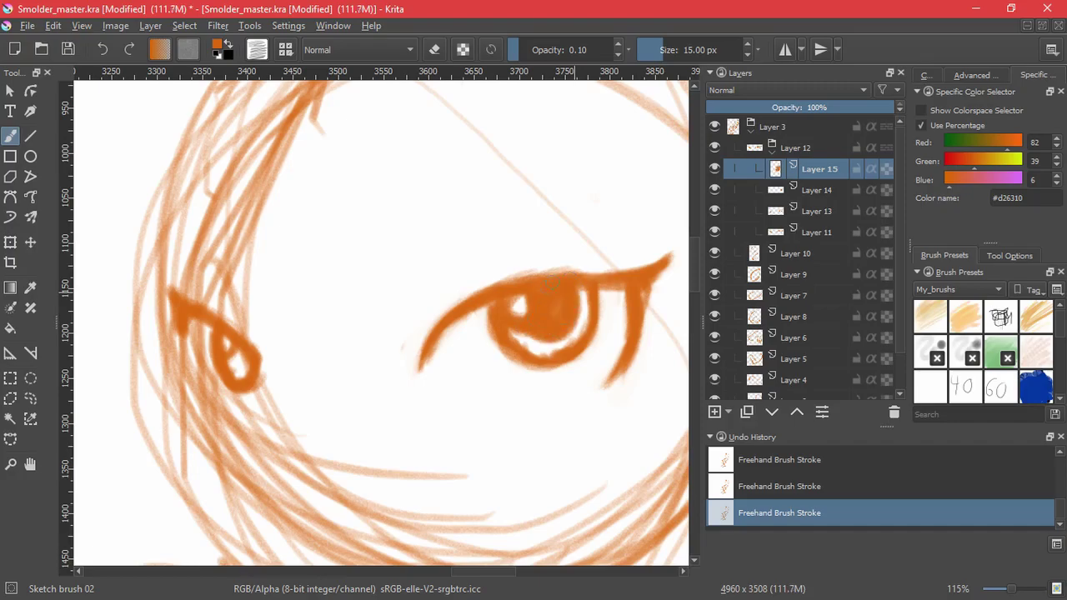
{"action": "mouse_move", "coordinate": [232, 354]}
{"action": "left_mouse_down"}
{"action": "mouse_move", "coordinate": [238, 369]}
{"action": "mouse_move", "coordinate": [243, 359]}
{"action": "left_mouse_up"}
{"action": "key", "text": "ctrl+space"}
{"action": "left_click_drag", "start_coordinate": [577, 422], "coordinate": [530, 485]}
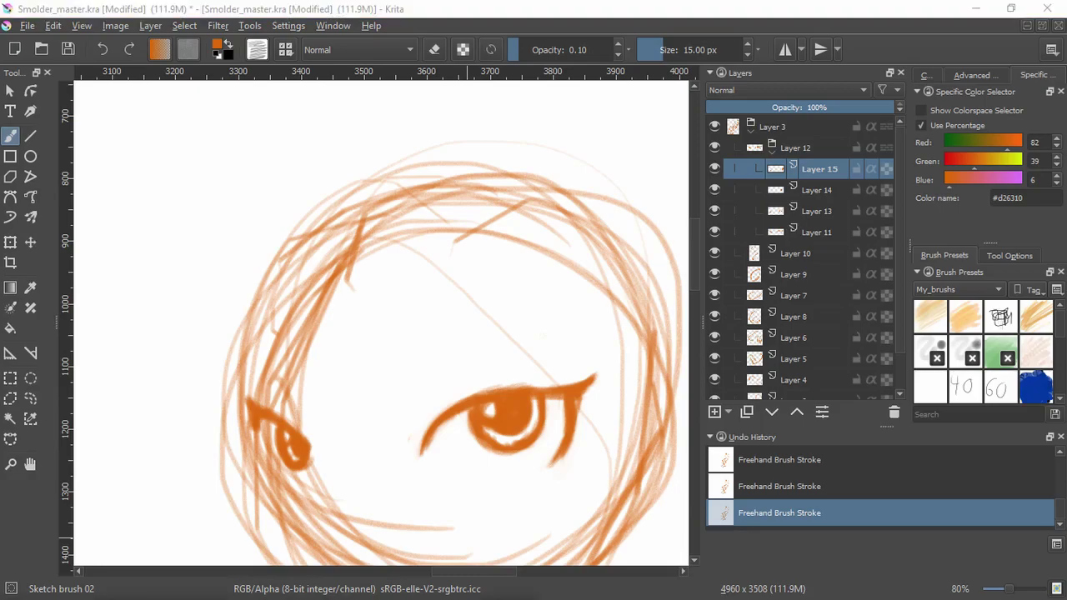
{"action": "left_click", "coordinate": [547, 444]}
{"action": "key", "text": "ctrl+z"}
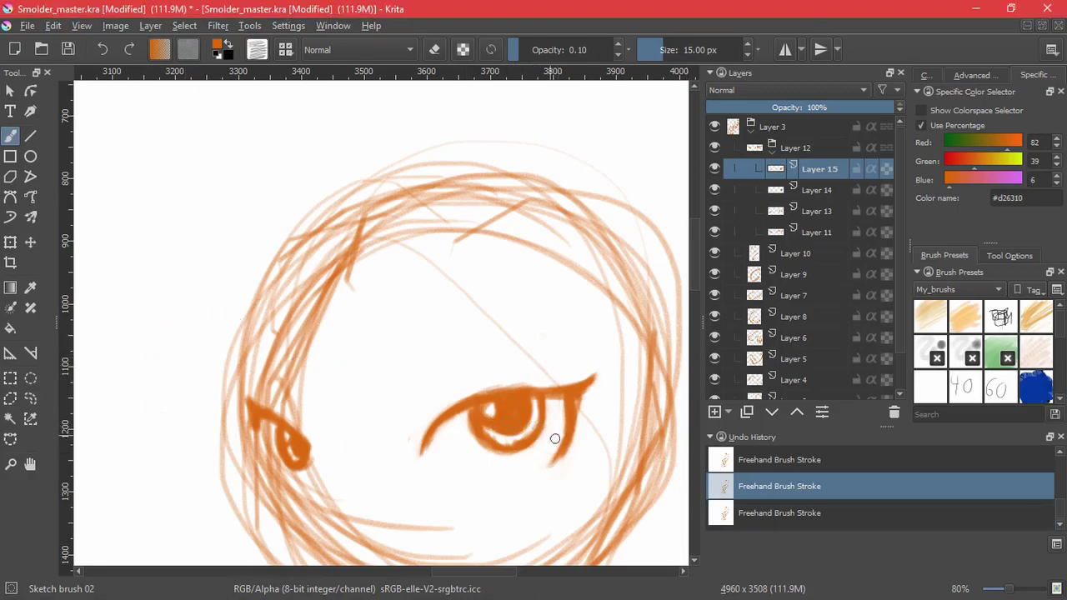
Step: Erase the excess around both pupils to sharpen their edges and the gaps inside the irises
{"action": "left_click_drag", "start_coordinate": [548, 423], "coordinate": [481, 386]}
{"action": "left_click_drag", "start_coordinate": [453, 434], "coordinate": [496, 357]}
{"action": "key", "text": "e"}
{"action": "left_click_drag", "start_coordinate": [468, 307], "coordinate": [444, 367]}
{"action": "left_click_drag", "start_coordinate": [462, 302], "coordinate": [430, 379]}
{"action": "left_click_drag", "start_coordinate": [457, 292], "coordinate": [449, 336]}
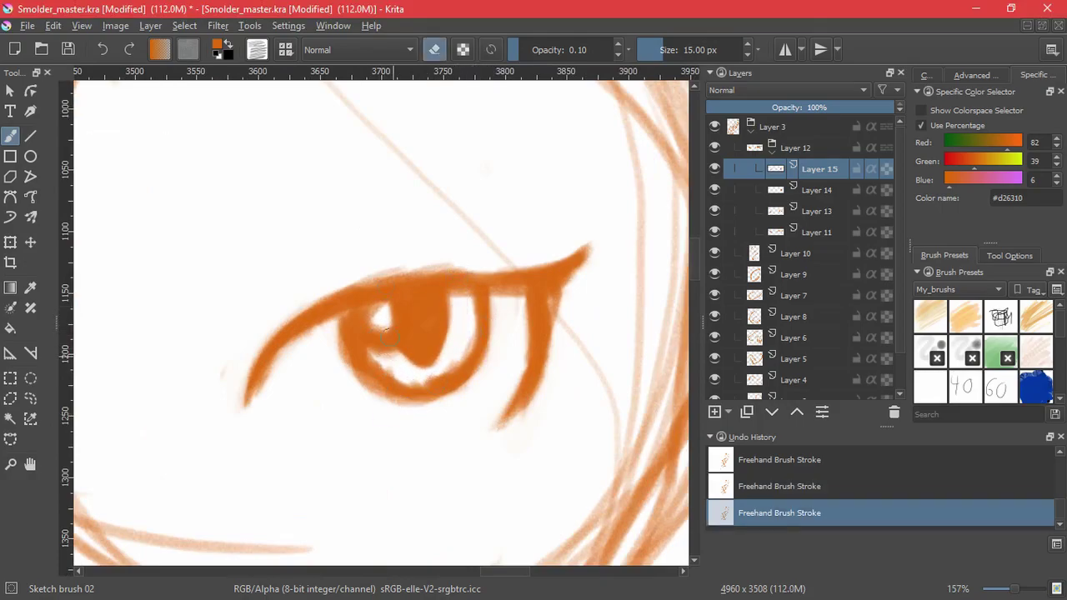
{"action": "left_click_drag", "start_coordinate": [342, 438], "coordinate": [634, 414]}
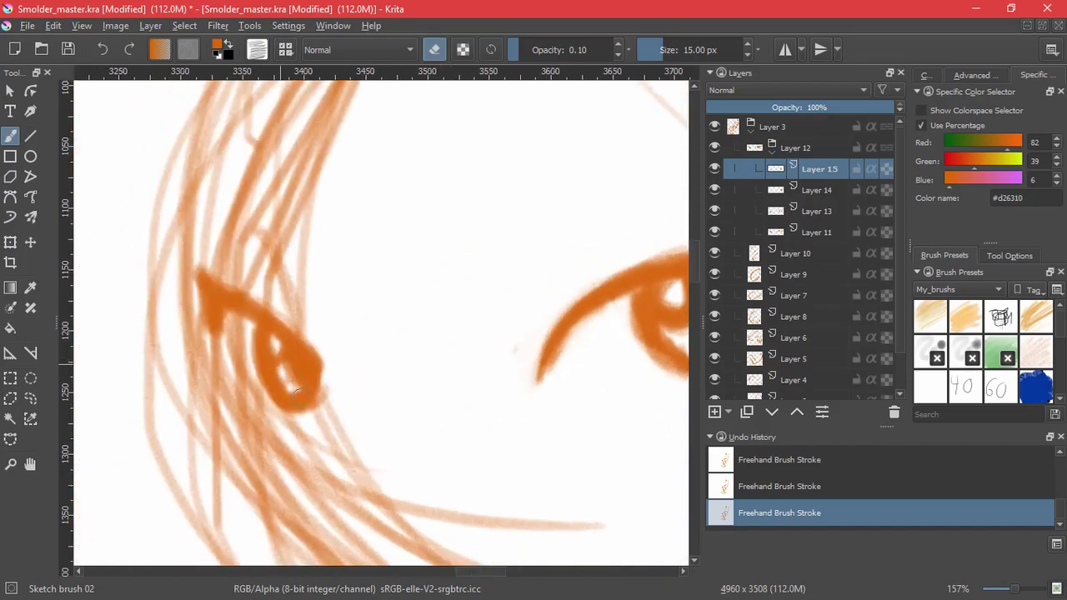
{"action": "key", "text": "e"}
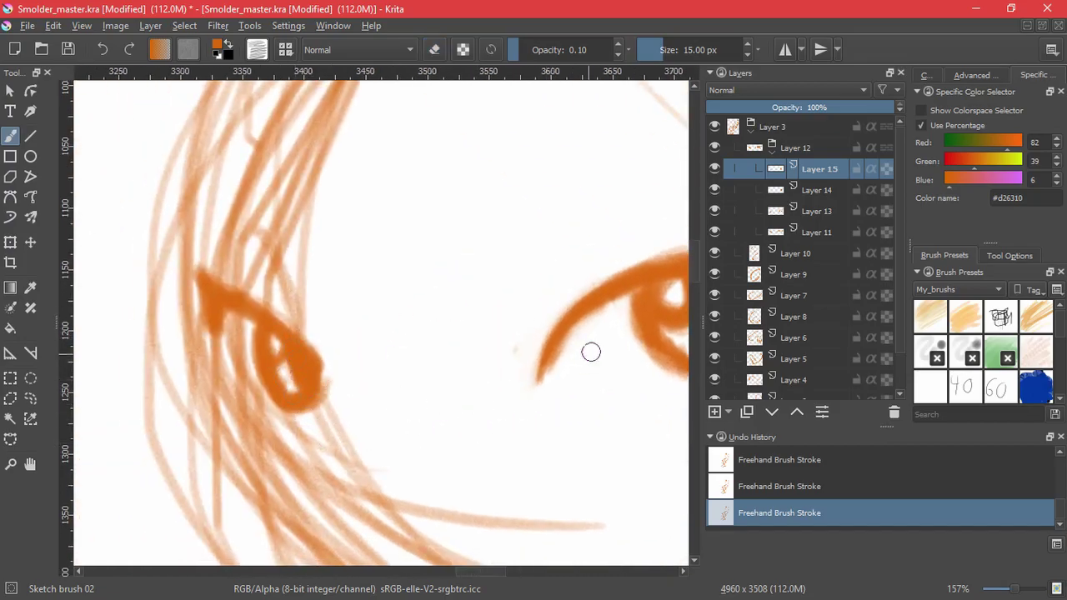
Step: Outline the far eye on the Layer 12 group, shift it slightly upward and narrow it with a transform
{"action": "scroll", "coordinate": [589, 353], "scroll_direction": "down", "scroll_amount": 6}
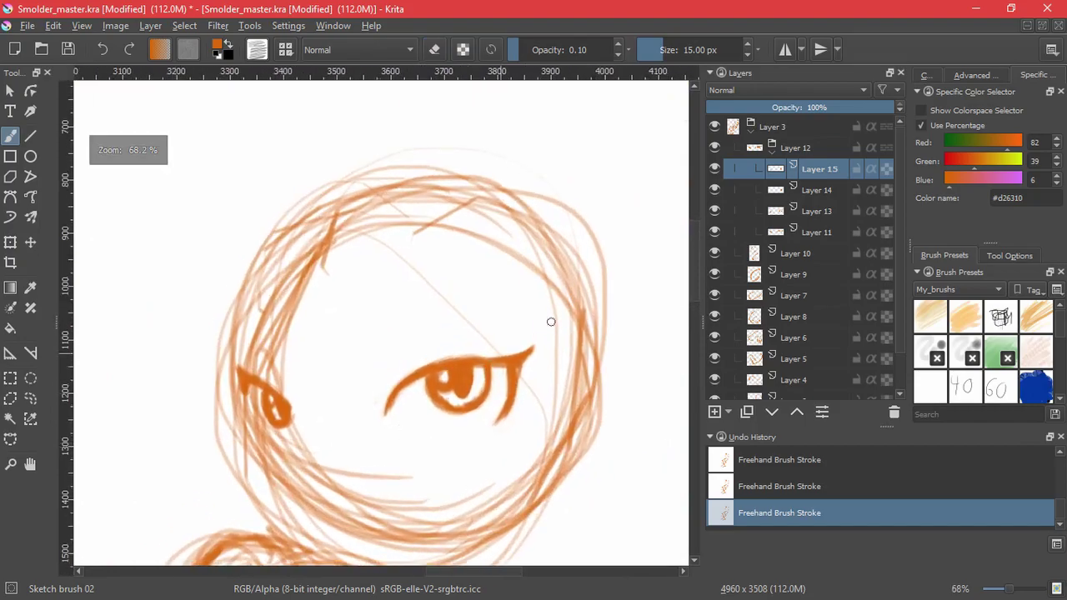
{"action": "left_click", "coordinate": [793, 150]}
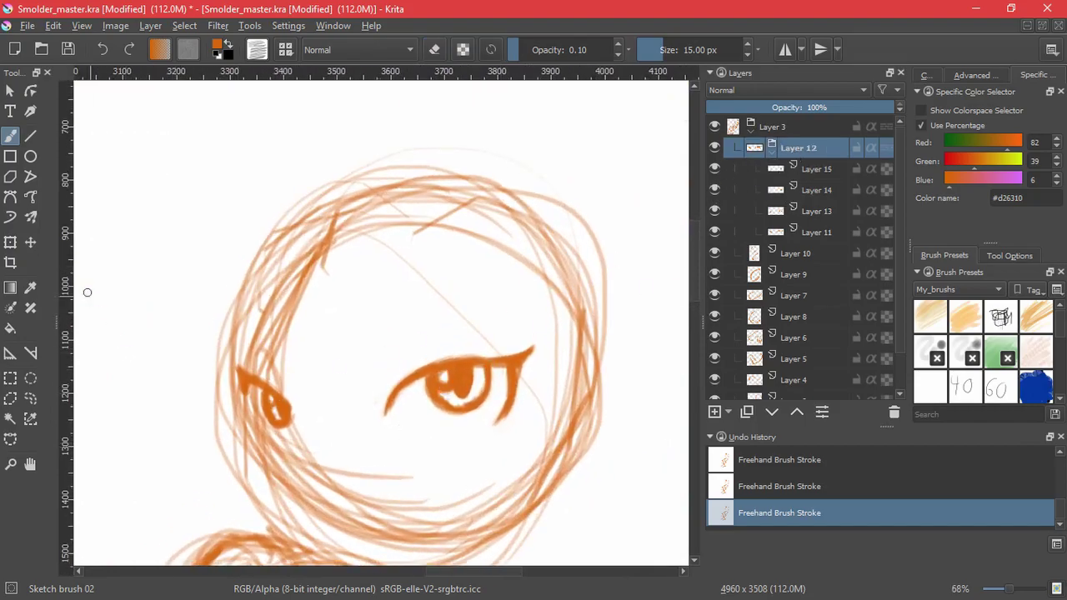
{"action": "left_click", "coordinate": [30, 397]}
{"action": "mouse_move", "coordinate": [330, 335]}
{"action": "left_mouse_down"}
{"action": "mouse_move", "coordinate": [193, 379]}
{"action": "mouse_move", "coordinate": [331, 340]}
{"action": "left_mouse_up"}
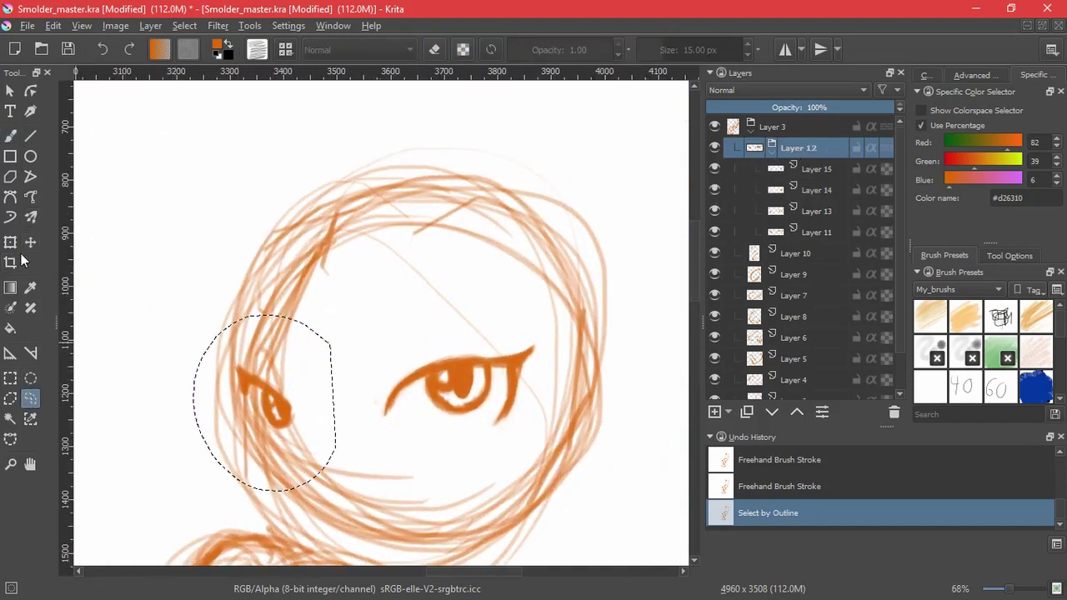
{"action": "key", "text": "t"}
{"action": "left_click_drag", "start_coordinate": [289, 412], "coordinate": [288, 396]}
{"action": "key", "text": "ctrl+z"}
{"action": "left_click", "coordinate": [11, 242]}
{"action": "left_click_drag", "start_coordinate": [311, 446], "coordinate": [322, 441]}
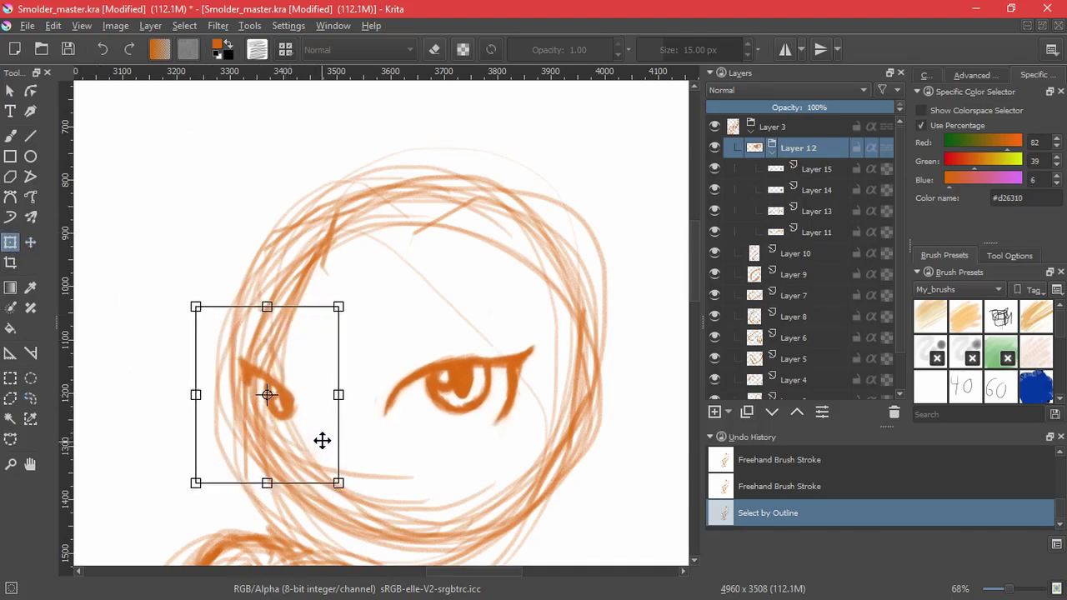
{"action": "left_click_drag", "start_coordinate": [201, 396], "coordinate": [243, 413]}
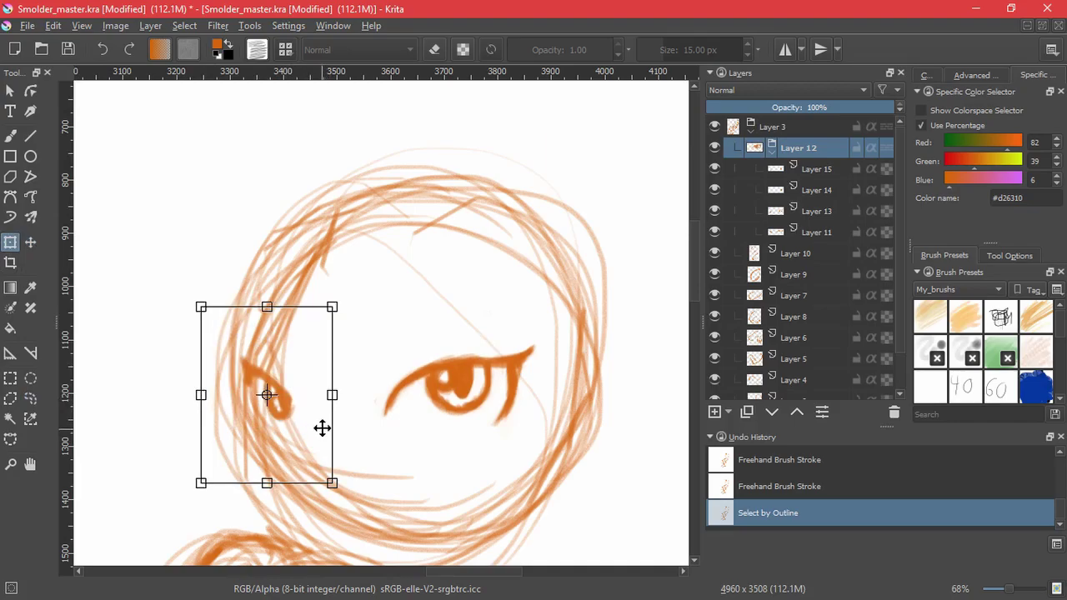
{"action": "key", "text": "Return"}
Step: Outline the near eye on the same group, scale it down slightly and move it toward the far eye with a transform
{"action": "left_click", "coordinate": [30, 398]}
{"action": "left_click_drag", "start_coordinate": [512, 305], "coordinate": [594, 350]}
{"action": "left_click", "coordinate": [10, 241]}
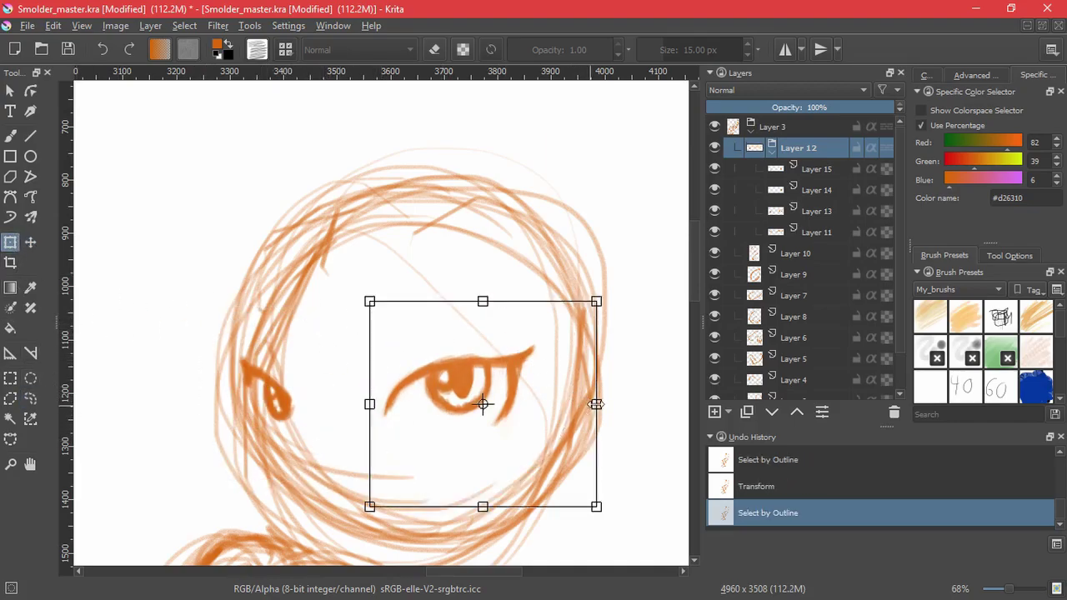
{"action": "left_click_drag", "start_coordinate": [594, 404], "coordinate": [583, 405]}
{"action": "left_click_drag", "start_coordinate": [476, 505], "coordinate": [476, 489]}
{"action": "left_click_drag", "start_coordinate": [518, 403], "coordinate": [510, 400]}
{"action": "left_click_drag", "start_coordinate": [593, 384], "coordinate": [593, 379]}
{"action": "left_click_drag", "start_coordinate": [528, 390], "coordinate": [522, 388]}
{"action": "key", "text": "Return"}
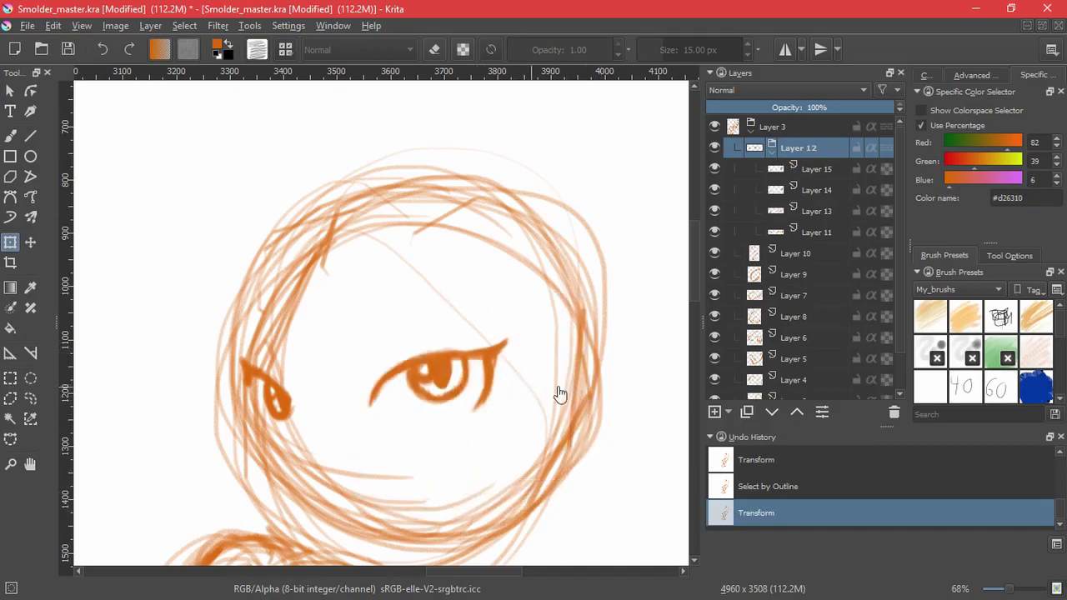
Step: On Layer 11, clear the selection, then thicken the far eye's upper lid and extend its outer lid line downward, undoing a stray stroke
{"action": "left_click", "coordinate": [775, 233]}
{"action": "left_click", "coordinate": [714, 234]}
{"action": "left_click", "coordinate": [715, 234]}
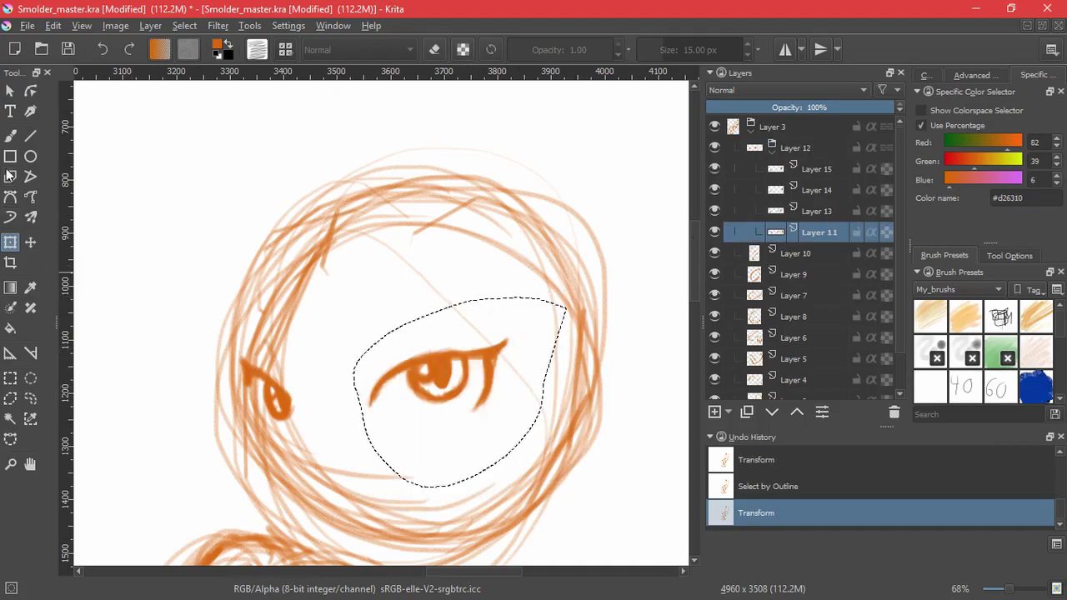
{"action": "left_click", "coordinate": [10, 136]}
{"action": "left_click_drag", "start_coordinate": [331, 392], "coordinate": [326, 464]}
{"action": "left_click", "coordinate": [182, 27]}
{"action": "left_click", "coordinate": [207, 61]}
{"action": "left_click_drag", "start_coordinate": [359, 396], "coordinate": [324, 467]}
{"action": "key", "text": "ctrl+z"}
{"action": "scroll", "coordinate": [317, 450], "scroll_direction": "up", "scroll_amount": 3}
{"action": "mouse_move", "coordinate": [250, 329]}
{"action": "left_mouse_down"}
{"action": "mouse_move", "coordinate": [237, 338]}
{"action": "mouse_move", "coordinate": [245, 348]}
{"action": "mouse_move", "coordinate": [242, 292]}
{"action": "mouse_move", "coordinate": [208, 277]}
{"action": "left_mouse_up"}
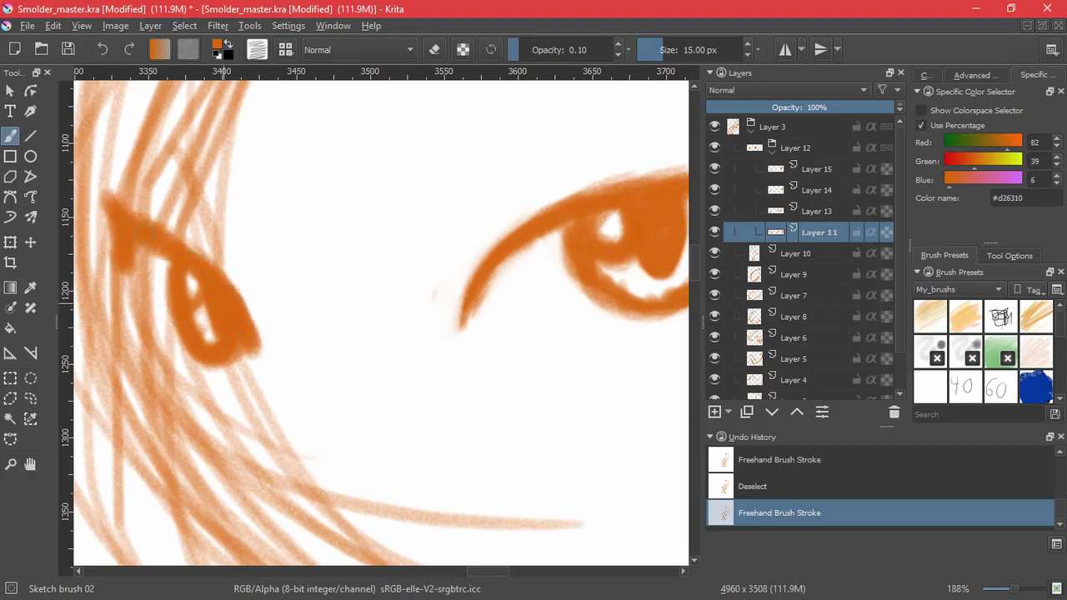
{"action": "left_click_drag", "start_coordinate": [171, 239], "coordinate": [251, 317]}
{"action": "left_click_drag", "start_coordinate": [130, 258], "coordinate": [144, 309]}
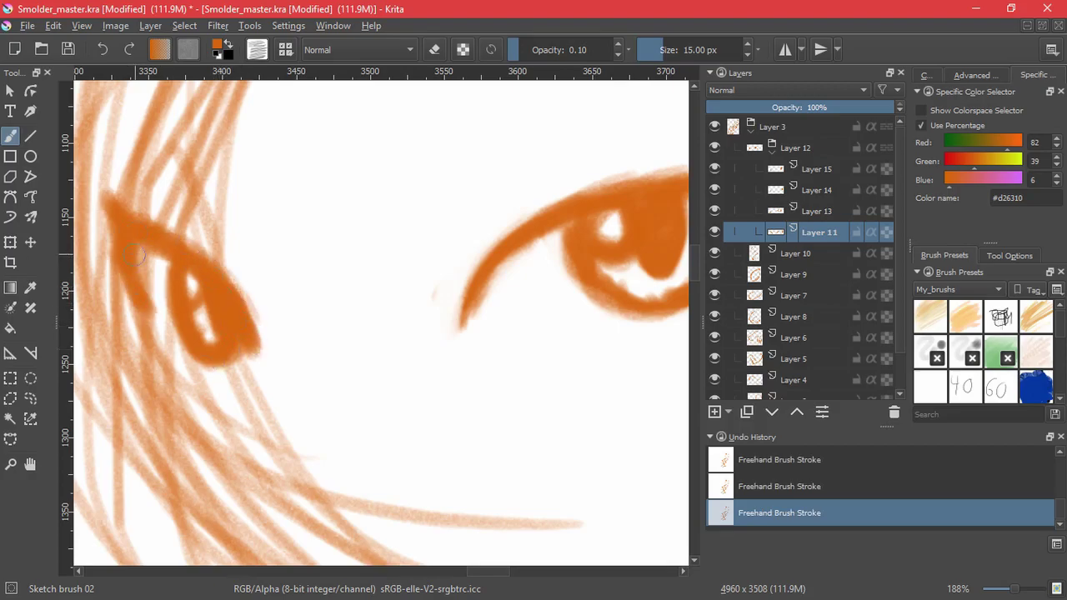
{"action": "scroll", "coordinate": [451, 367], "scroll_direction": "down", "scroll_amount": 5}
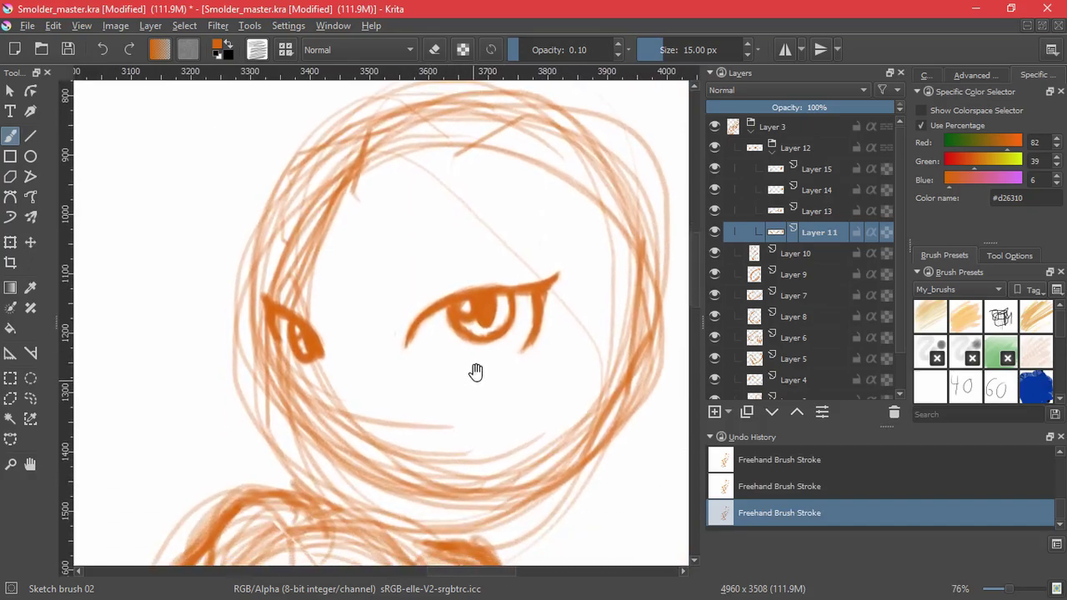
Step: Outline the far eye, adjust it slightly with a transform and clear the selection
{"action": "left_click", "coordinate": [31, 420]}
{"action": "mouse_move", "coordinate": [345, 310]}
{"action": "left_mouse_down"}
{"action": "mouse_move", "coordinate": [333, 265]}
{"action": "mouse_move", "coordinate": [353, 281]}
{"action": "mouse_move", "coordinate": [341, 306]}
{"action": "left_mouse_up"}
{"action": "key", "text": "ctrl+t"}
{"action": "key", "text": "Return"}
{"action": "left_click", "coordinate": [184, 25]}
{"action": "left_click", "coordinate": [174, 58]}
Step: On a new layer above the Layer 12 group, draw the muzzle's upper line curving under the far eye and down the snout's front
{"action": "left_click", "coordinate": [774, 155]}
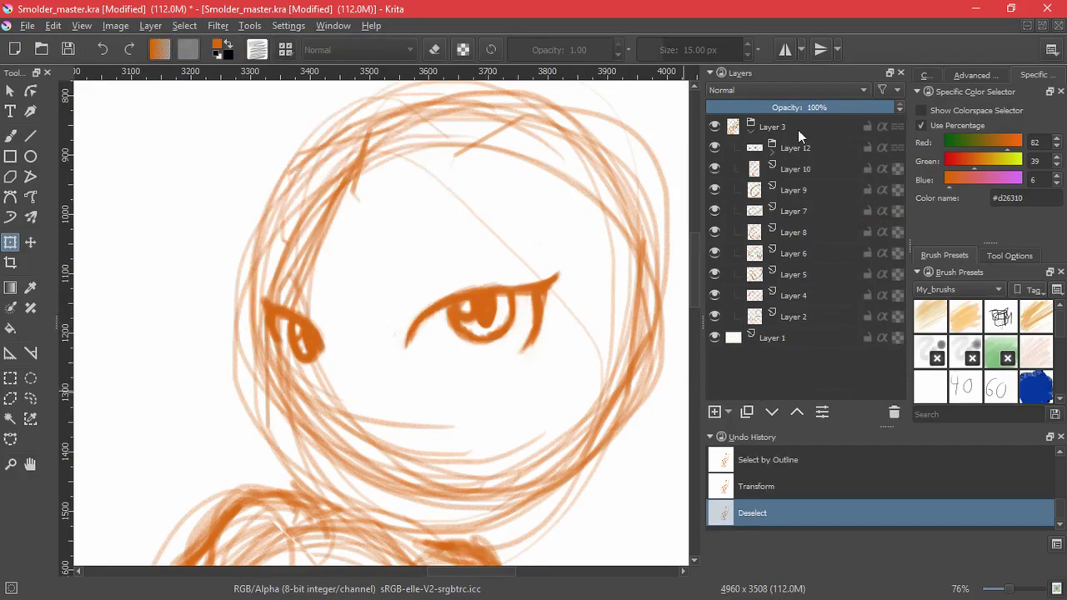
{"action": "key", "text": "Insert"}
{"action": "left_click", "coordinate": [10, 138]}
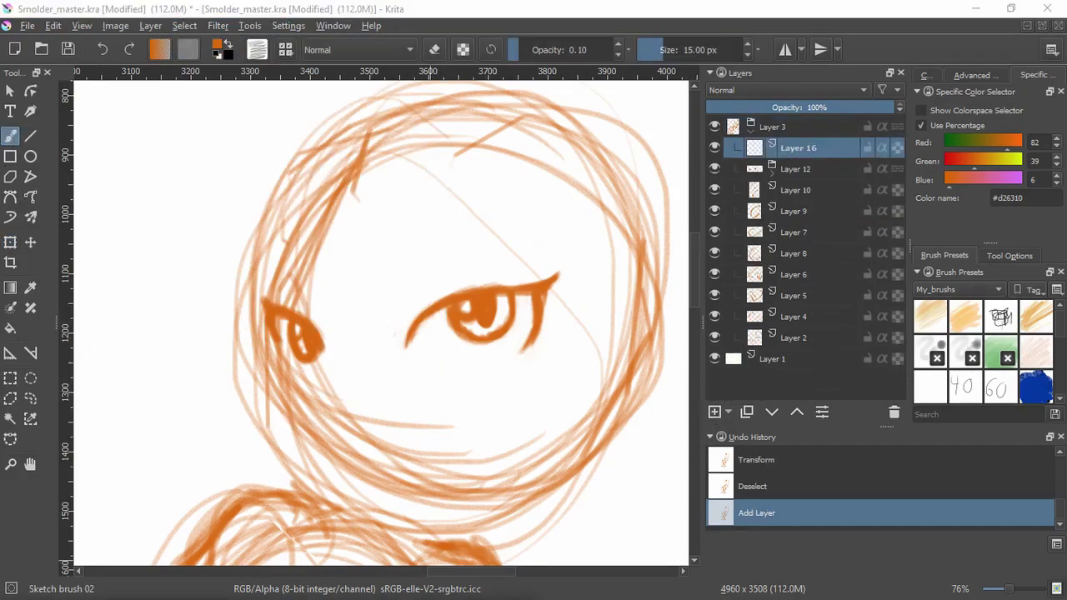
{"action": "left_click_drag", "start_coordinate": [331, 325], "coordinate": [317, 392]}
{"action": "left_click_drag", "start_coordinate": [330, 322], "coordinate": [298, 400]}
{"action": "mouse_move", "coordinate": [332, 320]}
{"action": "left_mouse_down"}
{"action": "mouse_move", "coordinate": [312, 384]}
{"action": "mouse_move", "coordinate": [285, 412]}
{"action": "left_mouse_up"}
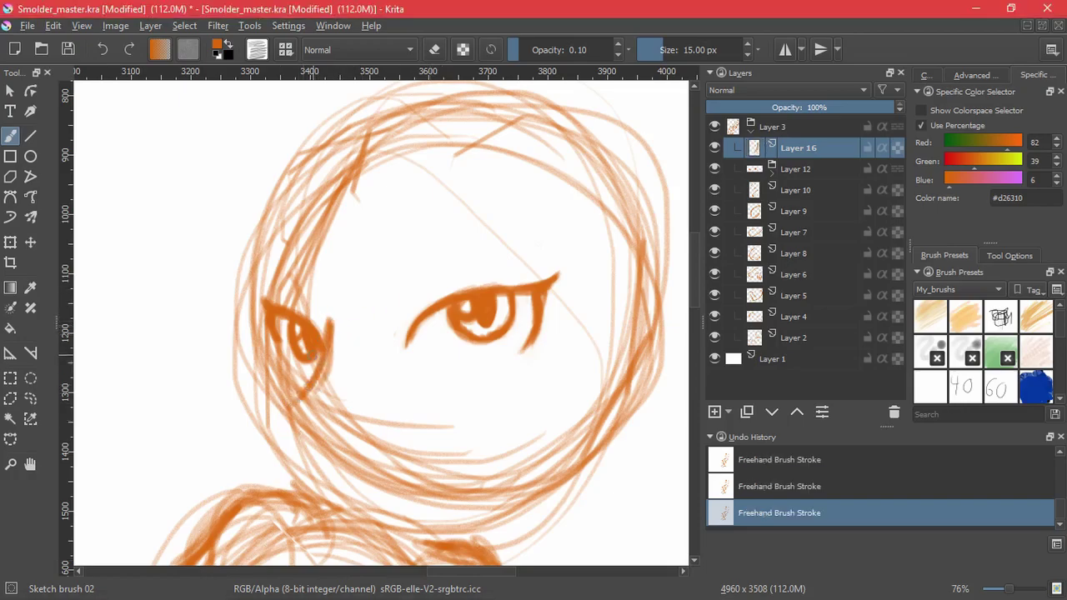
{"action": "mouse_move", "coordinate": [320, 350]}
{"action": "left_mouse_down"}
{"action": "mouse_move", "coordinate": [268, 391]}
{"action": "mouse_move", "coordinate": [257, 410]}
{"action": "mouse_move", "coordinate": [263, 438]}
{"action": "left_mouse_up"}
{"action": "left_click_drag", "start_coordinate": [260, 392], "coordinate": [266, 446]}
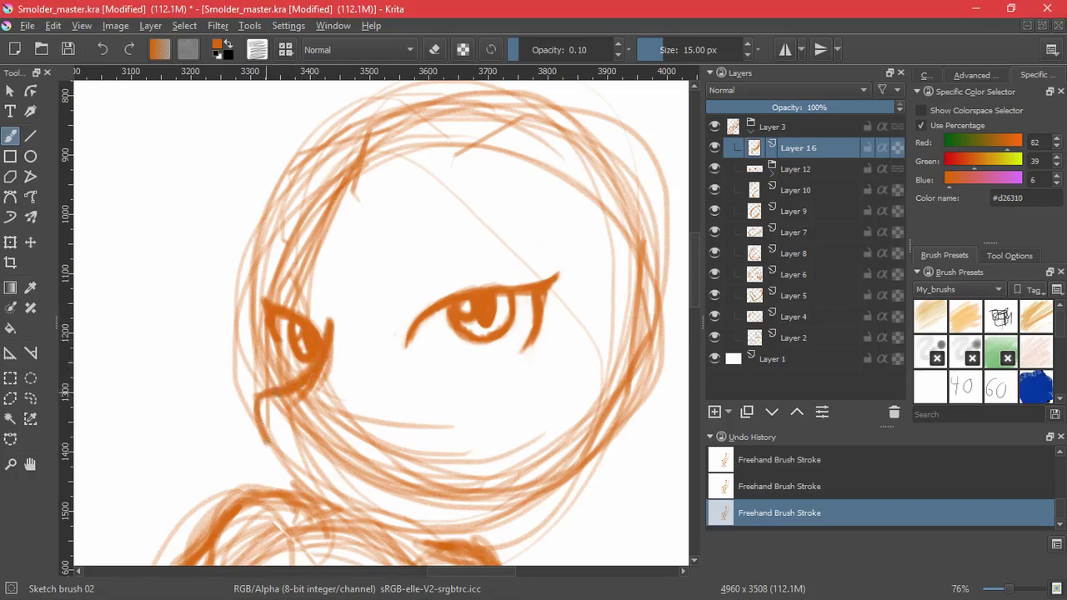
Step: Erase the excess along the muzzle line beside and below the far eye
{"action": "key", "text": "e"}
{"action": "left_click_drag", "start_coordinate": [307, 397], "coordinate": [337, 346]}
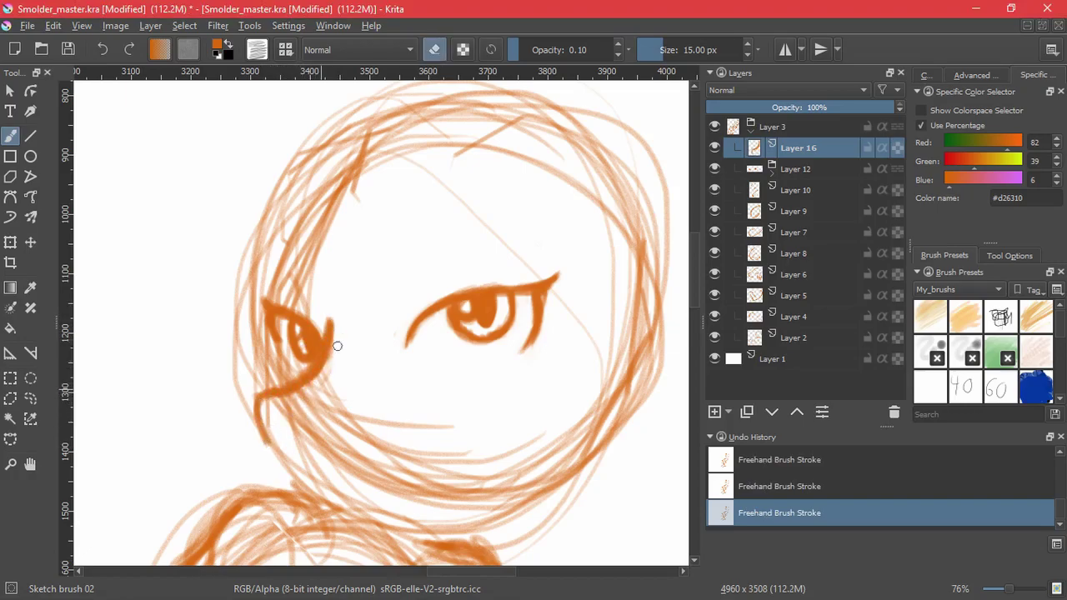
{"action": "key", "text": "e"}
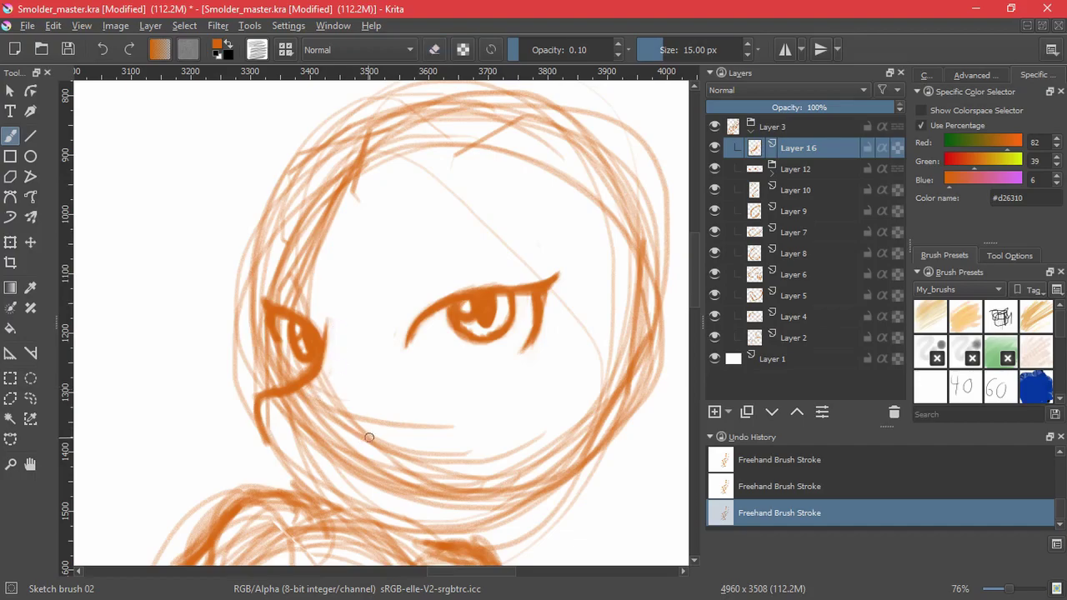
Step: With the canvas rotated, continue the snout line around the chin and along the jaw with repeated strokes on Layer 16
{"action": "mouse_move", "coordinate": [370, 407]}
{"action": "left_mouse_down"}
{"action": "mouse_move", "coordinate": [333, 489]}
{"action": "mouse_move", "coordinate": [249, 425]}
{"action": "left_mouse_up"}
{"action": "left_click_drag", "start_coordinate": [212, 243], "coordinate": [200, 346]}
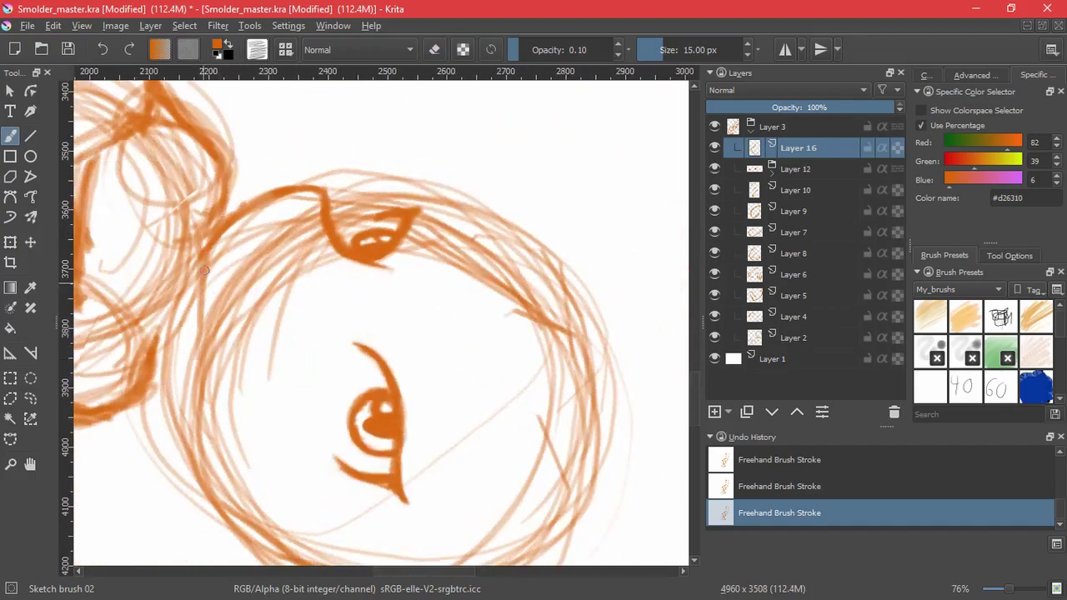
{"action": "left_click_drag", "start_coordinate": [204, 260], "coordinate": [181, 379]}
{"action": "left_click_drag", "start_coordinate": [197, 333], "coordinate": [181, 442]}
{"action": "mouse_move", "coordinate": [184, 374]}
{"action": "left_mouse_down"}
{"action": "mouse_move", "coordinate": [184, 451]}
{"action": "mouse_move", "coordinate": [205, 496]}
{"action": "left_mouse_up"}
{"action": "left_click_drag", "start_coordinate": [194, 351], "coordinate": [197, 487]}
{"action": "left_click_drag", "start_coordinate": [205, 289], "coordinate": [187, 394]}
{"action": "mouse_move", "coordinate": [204, 290]}
{"action": "left_mouse_down"}
{"action": "mouse_move", "coordinate": [201, 345]}
{"action": "mouse_move", "coordinate": [180, 385]}
{"action": "left_mouse_up"}
{"action": "mouse_move", "coordinate": [180, 409]}
{"action": "left_mouse_down"}
{"action": "mouse_move", "coordinate": [181, 353]}
{"action": "mouse_move", "coordinate": [191, 379]}
{"action": "mouse_move", "coordinate": [197, 301]}
{"action": "left_mouse_up"}
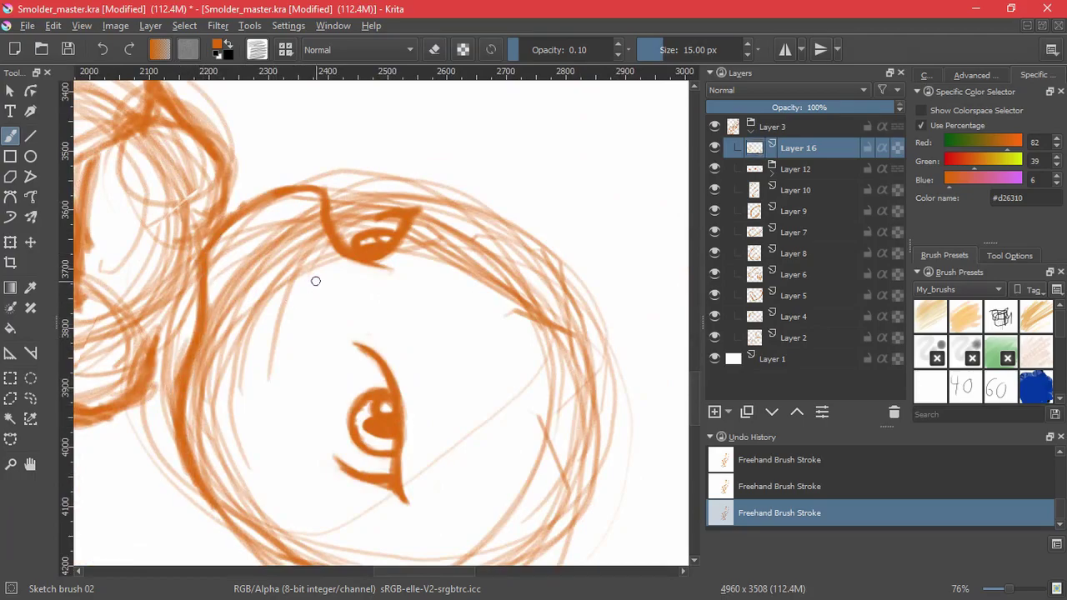
Step: Reset the canvas rotation and skew Layer 16's muzzle and jaw lines upward at the back of the jaw
{"action": "key", "text": "5"}
{"action": "left_click_drag", "start_coordinate": [446, 440], "coordinate": [366, 345]}
{"action": "left_click", "coordinate": [11, 243]}
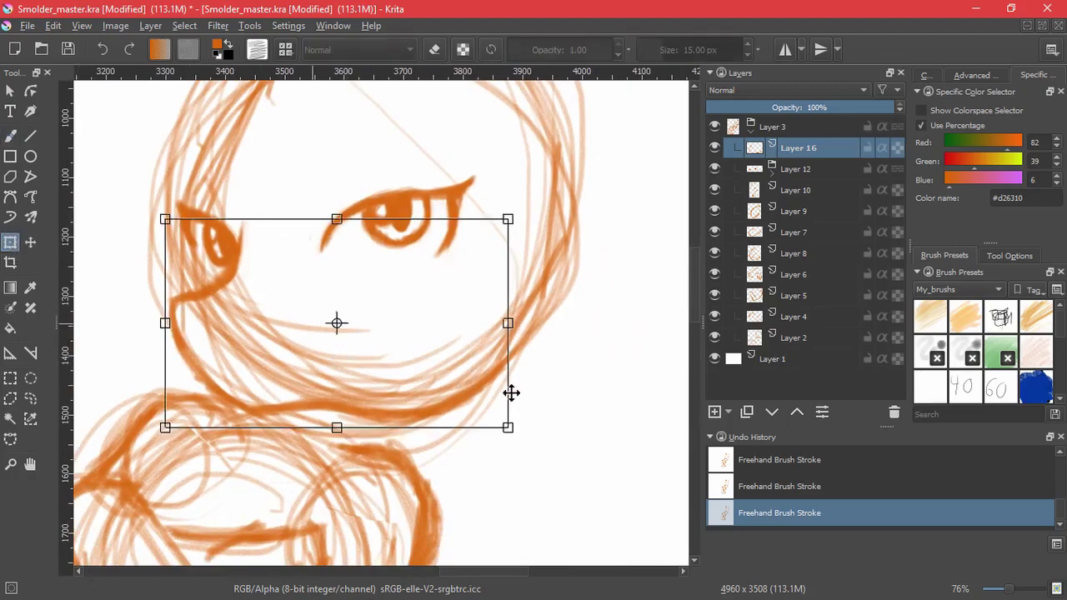
{"action": "left_click_drag", "start_coordinate": [510, 355], "coordinate": [510, 342]}
{"action": "left_click_drag", "start_coordinate": [420, 395], "coordinate": [425, 387]}
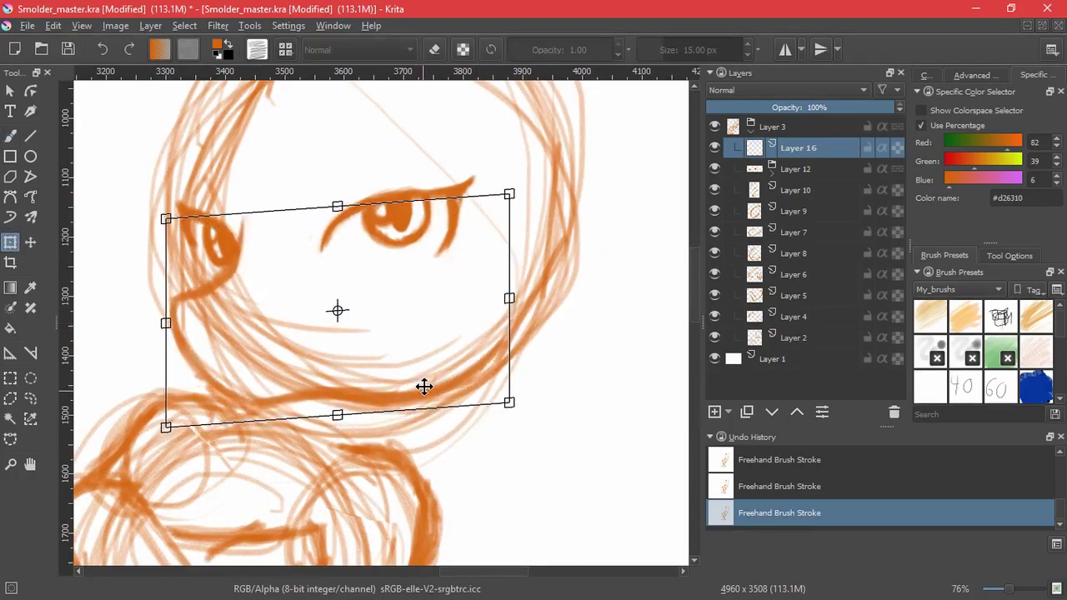
{"action": "key", "text": "Return"}
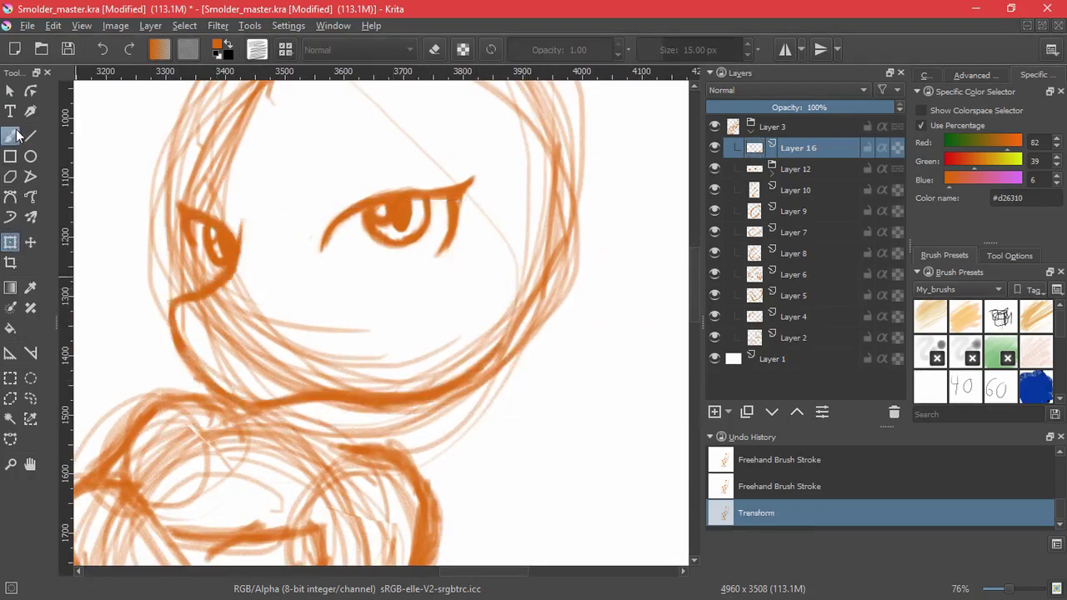
{"action": "left_click", "coordinate": [13, 135]}
{"action": "mouse_move", "coordinate": [198, 365]}
{"action": "left_mouse_down"}
{"action": "mouse_move", "coordinate": [263, 366]}
{"action": "mouse_move", "coordinate": [327, 334]}
{"action": "left_mouse_up"}
{"action": "left_click_drag", "start_coordinate": [270, 357], "coordinate": [317, 334]}
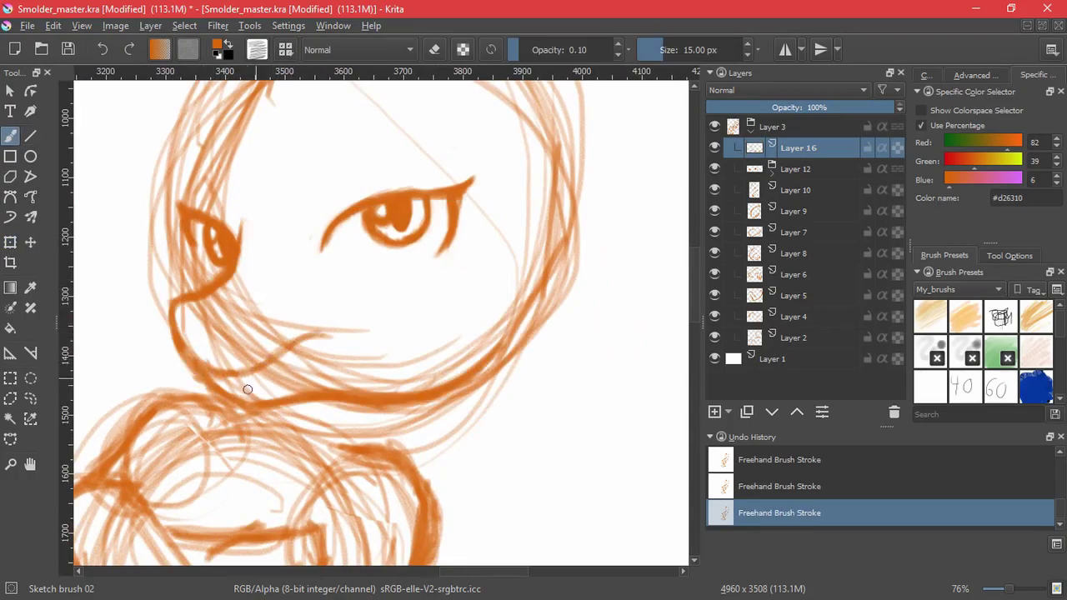
{"action": "key", "text": "ctrl+z"}
{"action": "key", "text": "ctrl+z"}
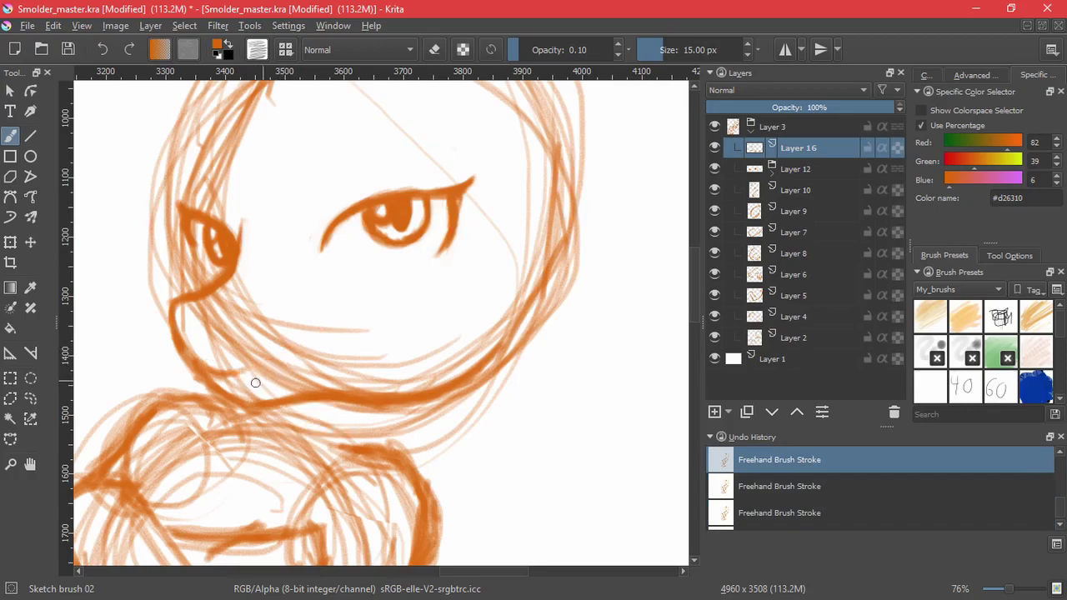
{"action": "key", "text": "ctrl+z"}
{"action": "key", "text": "ctrl+z"}
{"action": "key", "text": "ctrl+z"}
{"action": "key", "text": "ctrl+shift+z"}
{"action": "key", "text": "ctrl+shift+z"}
Step: Draw the mouth line across the snout to an upturned corner below the near eye and clean its edges with the eraser
{"action": "mouse_move", "coordinate": [211, 375]}
{"action": "left_mouse_down"}
{"action": "mouse_move", "coordinate": [292, 365]}
{"action": "mouse_move", "coordinate": [332, 335]}
{"action": "mouse_move", "coordinate": [213, 375]}
{"action": "mouse_move", "coordinate": [334, 326]}
{"action": "left_mouse_up"}
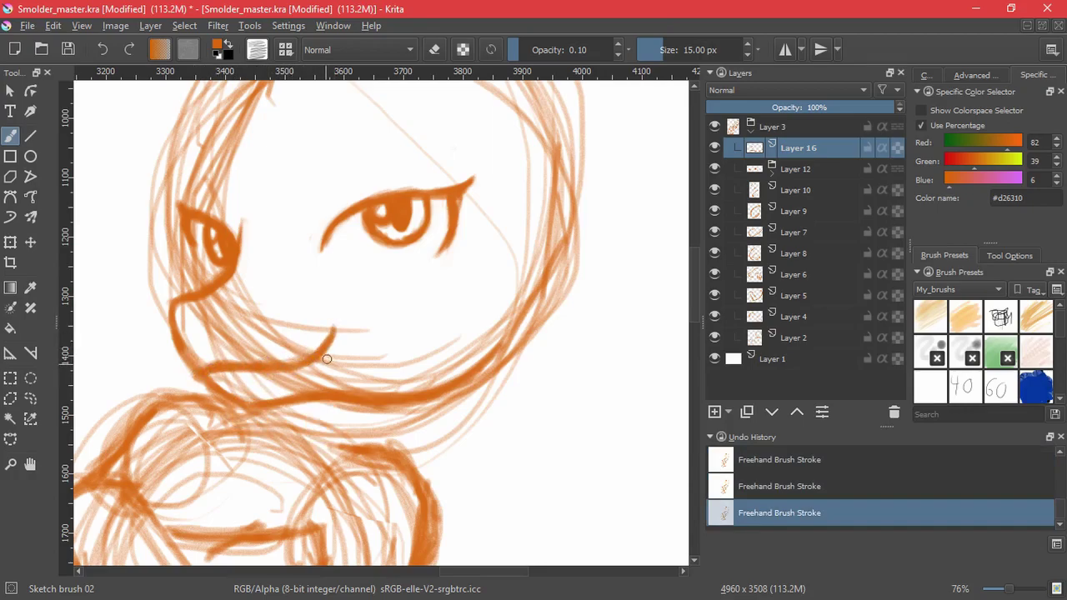
{"action": "key", "text": "e"}
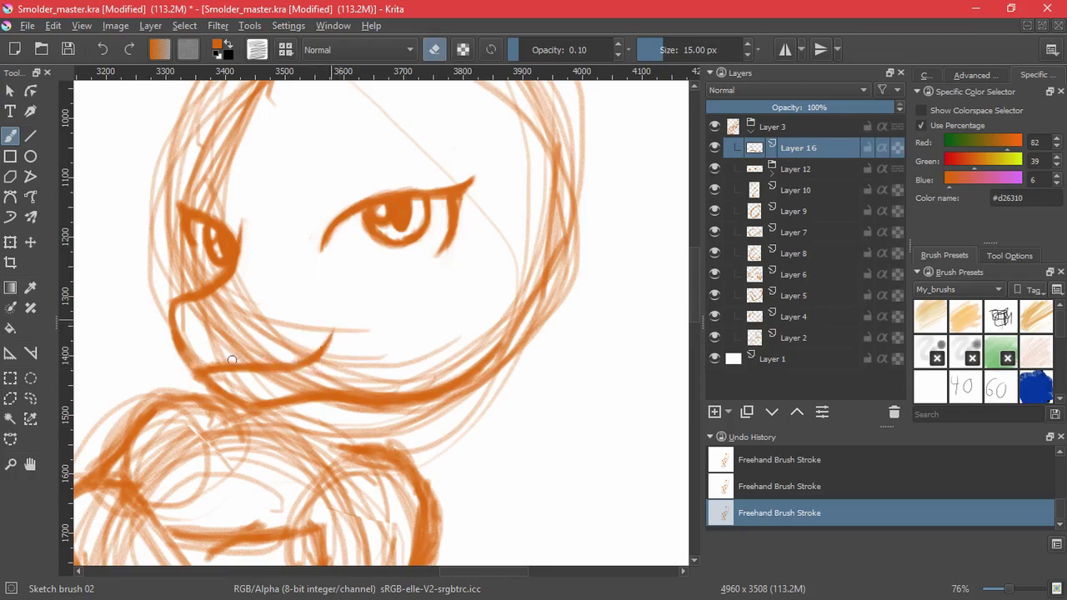
{"action": "key", "text": "e"}
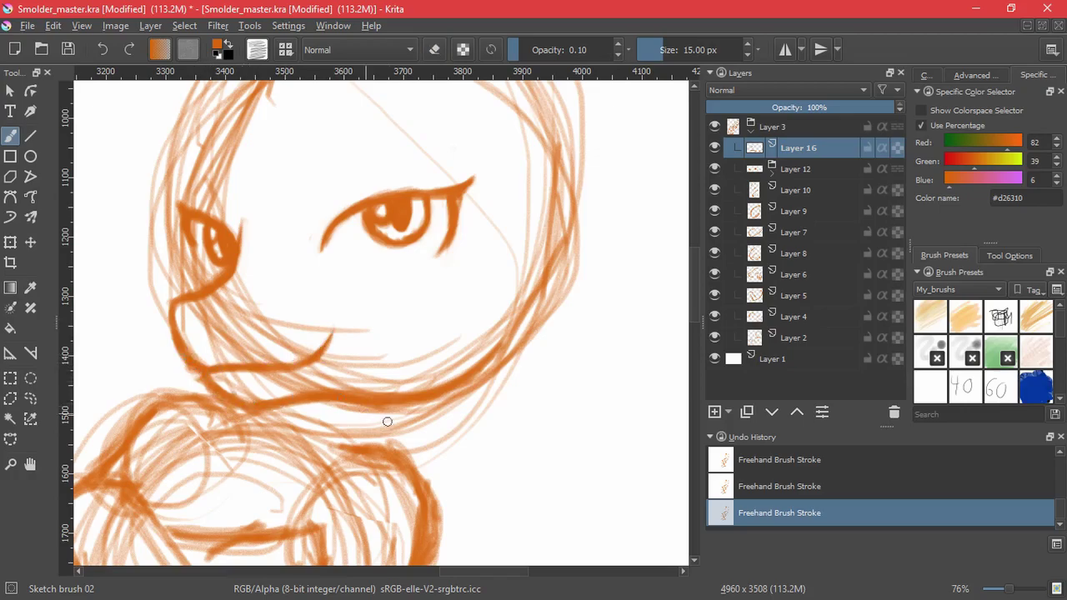
Step: Reinforce the jaw line from the cheek toward the chin and erase the excess along its lower edge
{"action": "mouse_move", "coordinate": [503, 340]}
{"action": "left_mouse_down"}
{"action": "mouse_move", "coordinate": [470, 369]}
{"action": "mouse_move", "coordinate": [490, 344]}
{"action": "mouse_move", "coordinate": [440, 377]}
{"action": "mouse_move", "coordinate": [360, 392]}
{"action": "mouse_move", "coordinate": [357, 404]}
{"action": "mouse_move", "coordinate": [300, 406]}
{"action": "left_mouse_up"}
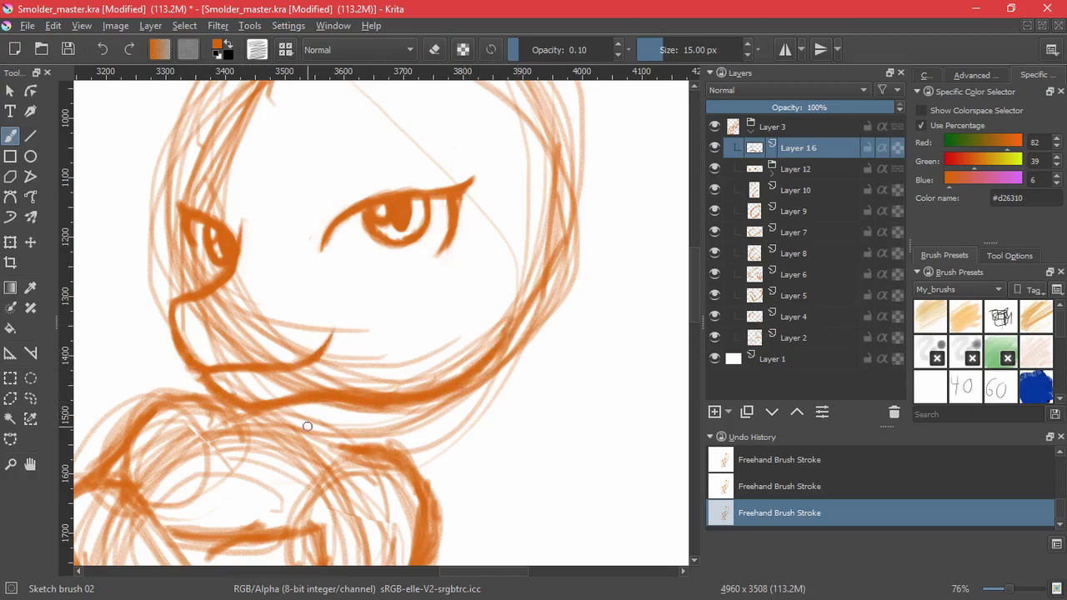
{"action": "key", "text": "e"}
{"action": "left_click_drag", "start_coordinate": [396, 408], "coordinate": [342, 404]}
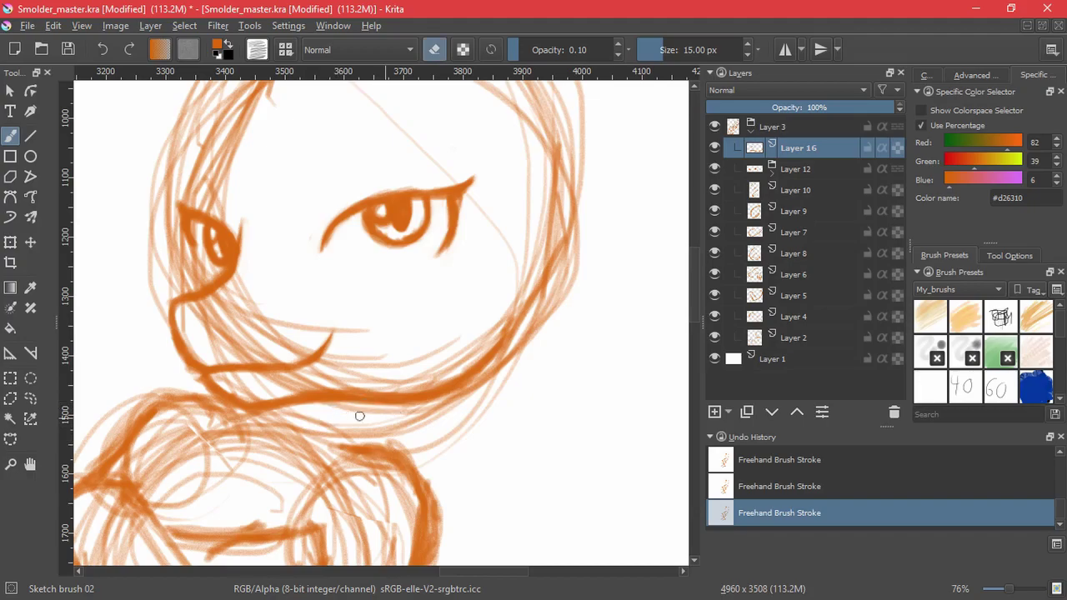
Step: Draw a small nostril mark near the top of the snout
{"action": "key", "text": "e"}
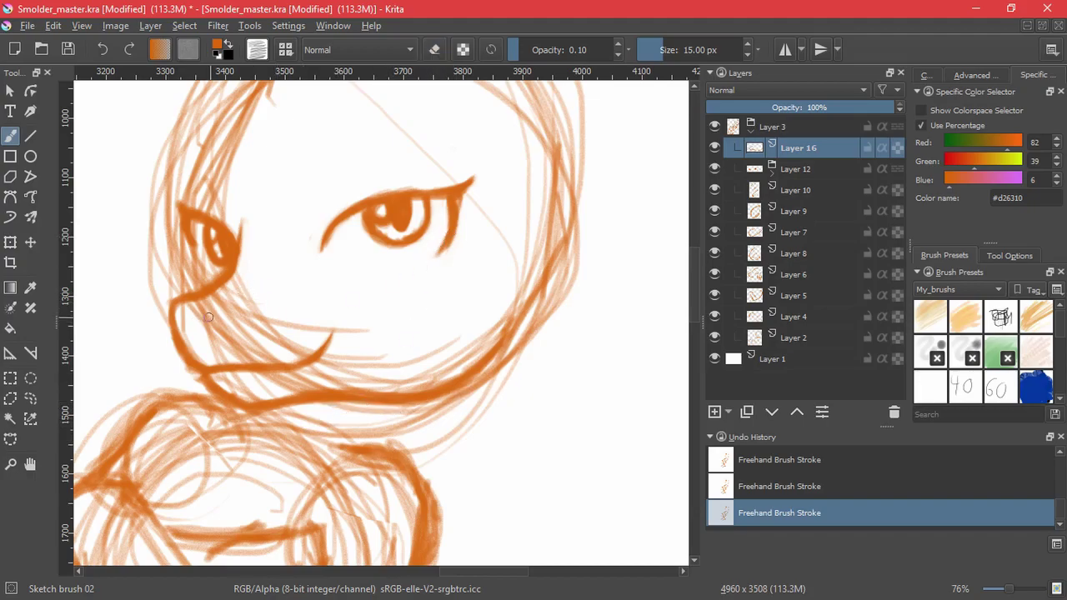
{"action": "left_click_drag", "start_coordinate": [468, 273], "coordinate": [477, 288]}
{"action": "left_click_drag", "start_coordinate": [478, 288], "coordinate": [439, 399]}
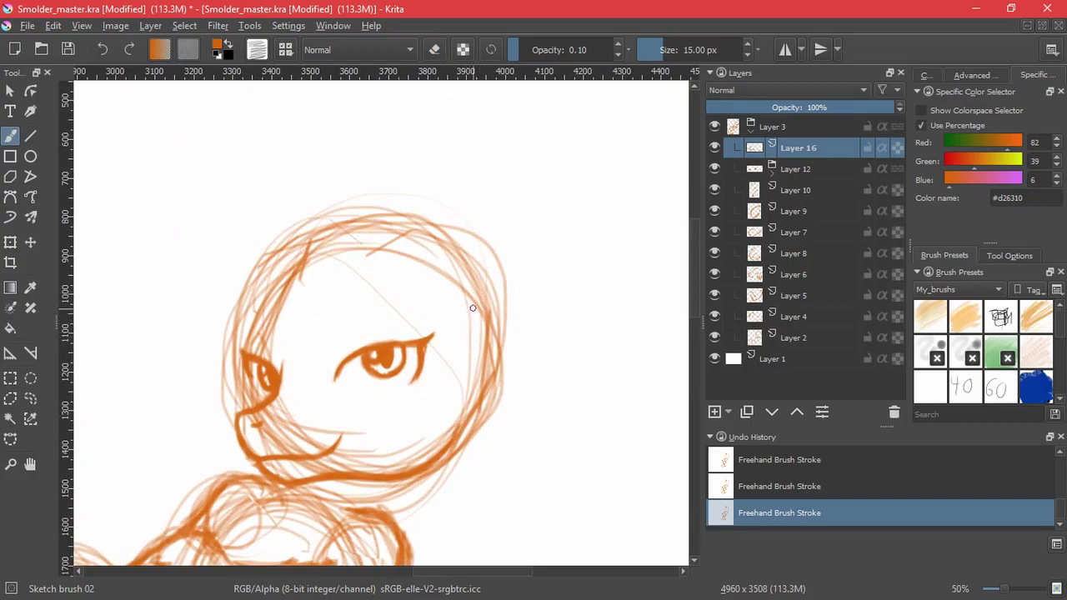
Step: Outline the near eye on the Layer 12 group, shrink and shift it slightly toward the muzzle, clear the selection and save the document
{"action": "left_click", "coordinate": [765, 174]}
{"action": "left_click", "coordinate": [795, 171]}
{"action": "left_click", "coordinate": [30, 399]}
{"action": "mouse_move", "coordinate": [440, 311]}
{"action": "left_mouse_down"}
{"action": "mouse_move", "coordinate": [461, 382]}
{"action": "mouse_move", "coordinate": [464, 310]}
{"action": "left_mouse_up"}
{"action": "left_click_drag", "start_coordinate": [432, 274], "coordinate": [350, 303]}
{"action": "left_click", "coordinate": [10, 242]}
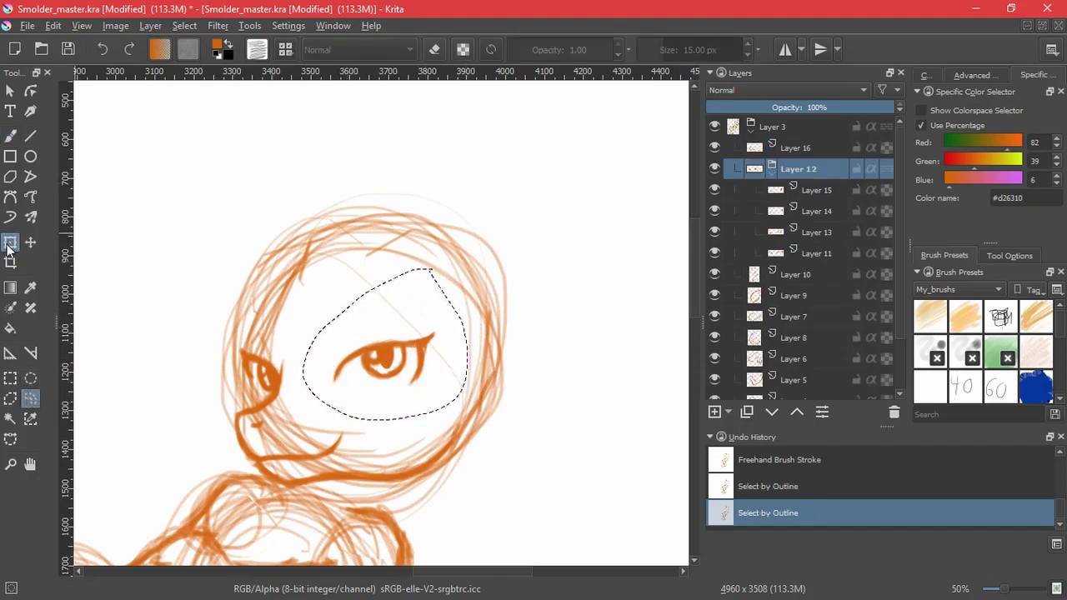
{"action": "left_click_drag", "start_coordinate": [402, 353], "coordinate": [405, 349]}
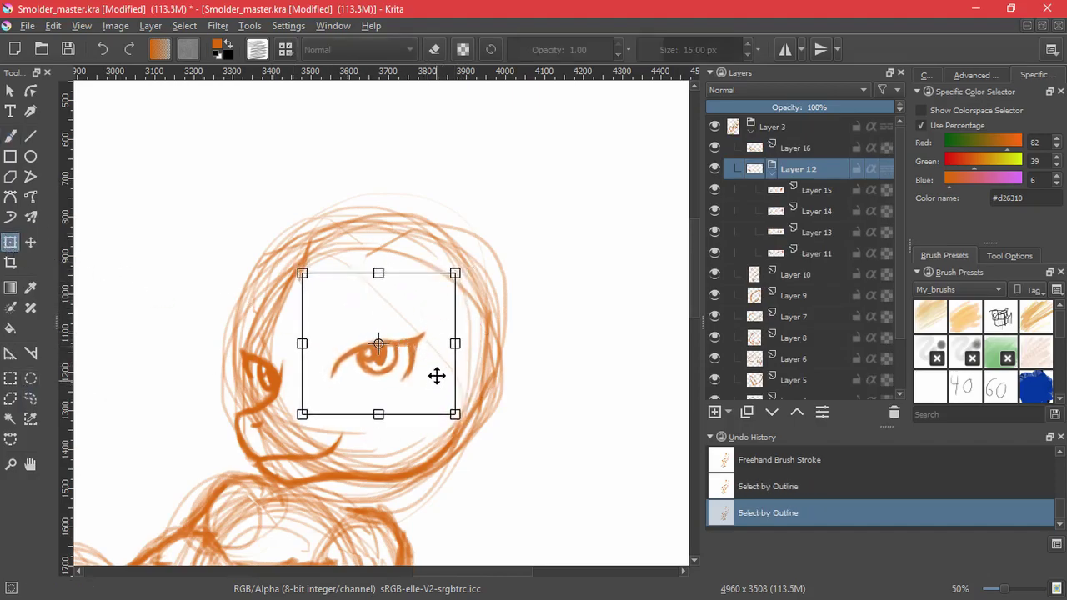
{"action": "key", "text": "Return"}
{"action": "left_click", "coordinate": [184, 25]}
{"action": "left_click", "coordinate": [202, 59]}
{"action": "key", "text": "b"}
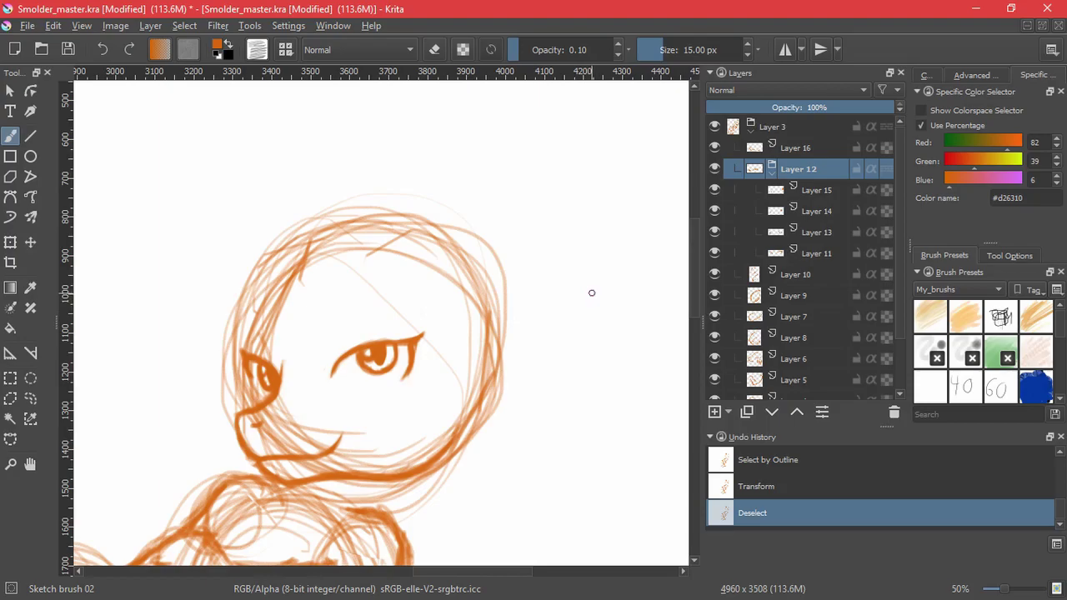
{"action": "key", "text": "ctrl+s"}
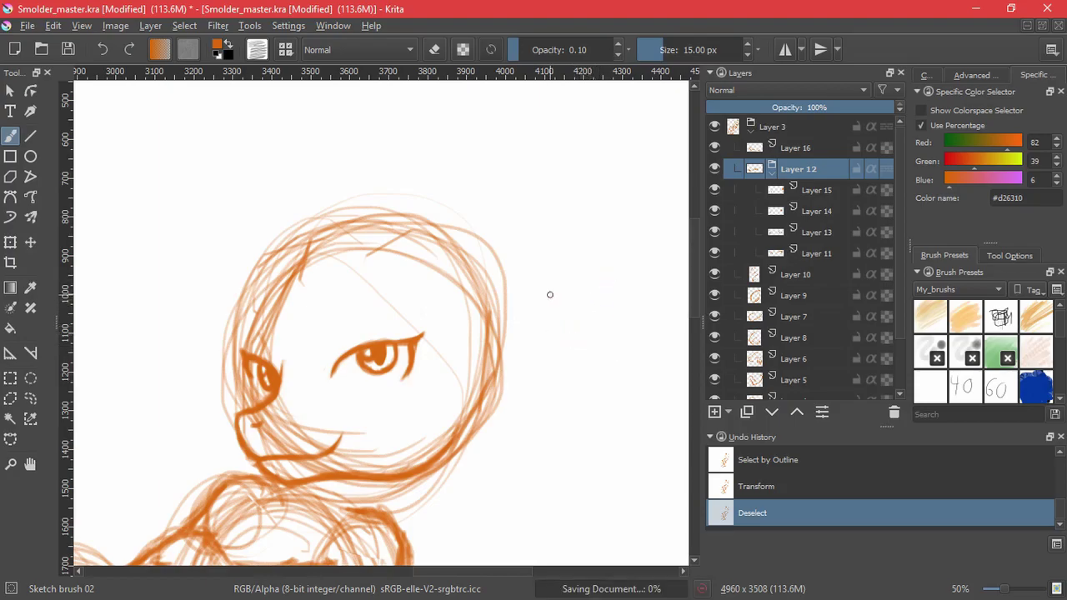
Step: Make Layer 16 the active layer and undo the trial brush stroke
{"action": "left_click_drag", "start_coordinate": [461, 363], "coordinate": [486, 305]}
{"action": "mouse_move", "coordinate": [442, 291]}
{"action": "left_mouse_down"}
{"action": "mouse_move", "coordinate": [547, 280]}
{"action": "mouse_move", "coordinate": [552, 297]}
{"action": "left_mouse_up"}
{"action": "left_click", "coordinate": [787, 150]}
{"action": "key", "text": "ctrl+z"}
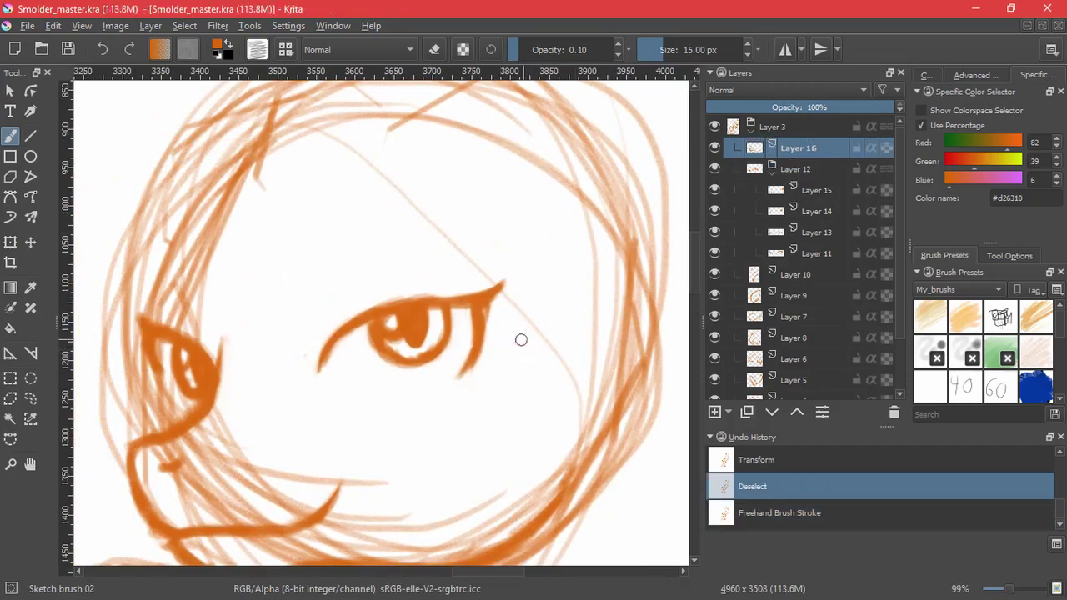
{"action": "left_click_drag", "start_coordinate": [513, 353], "coordinate": [522, 232]}
{"action": "left_click_drag", "start_coordinate": [456, 324], "coordinate": [458, 337]}
{"action": "scroll", "coordinate": [489, 419], "scroll_direction": "down", "scroll_amount": 3}
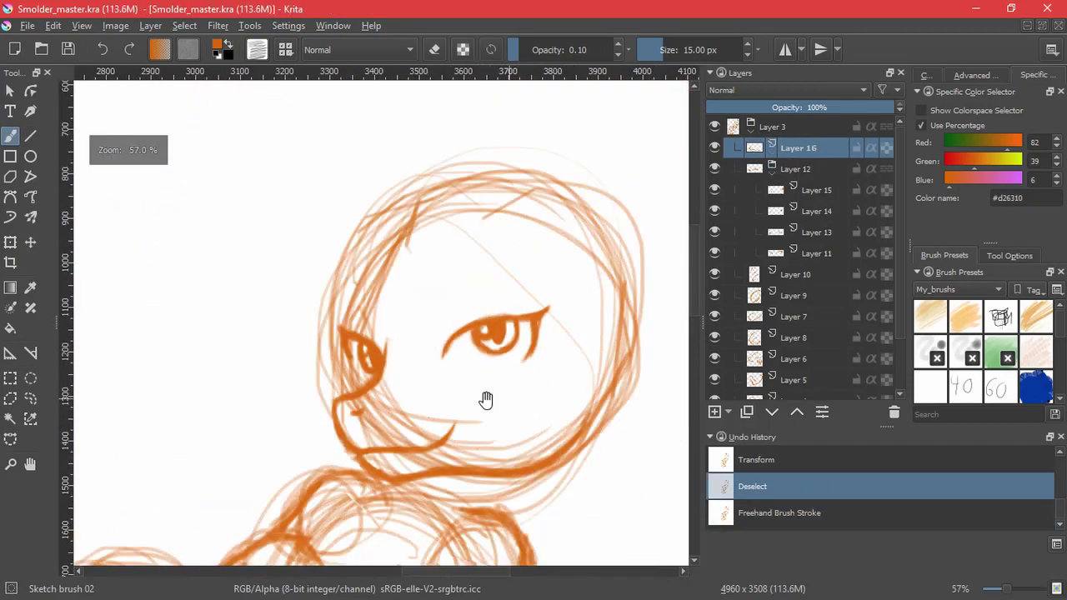
{"action": "scroll", "coordinate": [479, 358], "scroll_direction": "up", "scroll_amount": 5}
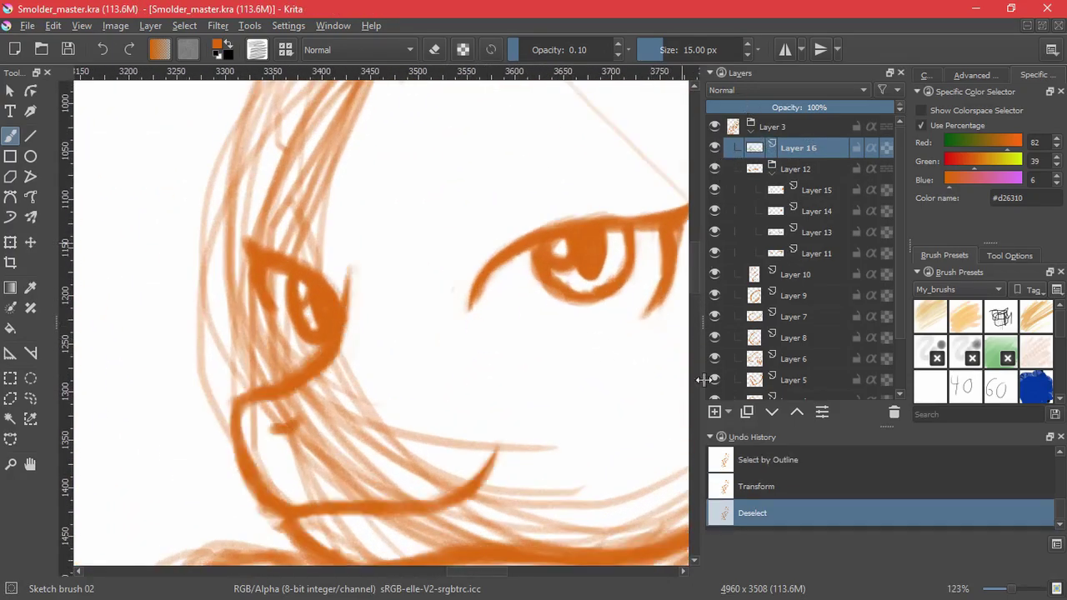
Step: Add a new paint layer above Layer 16 and draw the forehead outline rising from the far eye
{"action": "left_click", "coordinate": [713, 414]}
{"action": "left_click_drag", "start_coordinate": [487, 267], "coordinate": [434, 370]}
{"action": "key", "text": "ctrl+z"}
{"action": "mouse_move", "coordinate": [422, 442]}
{"action": "left_mouse_down"}
{"action": "mouse_move", "coordinate": [412, 350]}
{"action": "mouse_move", "coordinate": [358, 412]}
{"action": "left_mouse_up"}
{"action": "left_click_drag", "start_coordinate": [347, 375], "coordinate": [354, 403]}
{"action": "mouse_move", "coordinate": [349, 361]}
{"action": "left_mouse_down"}
{"action": "mouse_move", "coordinate": [366, 296]}
{"action": "mouse_move", "coordinate": [395, 266]}
{"action": "left_mouse_up"}
{"action": "left_click_drag", "start_coordinate": [352, 340], "coordinate": [415, 250]}
Step: Continue the head outline over the crown and down the back of the skull to the jaw and nape
{"action": "mouse_move", "coordinate": [362, 297]}
{"action": "left_mouse_down"}
{"action": "mouse_move", "coordinate": [447, 235]}
{"action": "mouse_move", "coordinate": [509, 236]}
{"action": "mouse_move", "coordinate": [553, 273]}
{"action": "mouse_move", "coordinate": [543, 262]}
{"action": "left_mouse_up"}
{"action": "mouse_move", "coordinate": [385, 284]}
{"action": "left_mouse_down"}
{"action": "mouse_move", "coordinate": [441, 250]}
{"action": "mouse_move", "coordinate": [638, 264]}
{"action": "mouse_move", "coordinate": [601, 351]}
{"action": "mouse_move", "coordinate": [617, 391]}
{"action": "mouse_move", "coordinate": [608, 417]}
{"action": "mouse_move", "coordinate": [603, 365]}
{"action": "left_mouse_up"}
{"action": "left_click_drag", "start_coordinate": [604, 325], "coordinate": [592, 462]}
{"action": "left_click_drag", "start_coordinate": [610, 359], "coordinate": [576, 485]}
{"action": "left_click_drag", "start_coordinate": [498, 471], "coordinate": [538, 326]}
{"action": "mouse_move", "coordinate": [531, 363]}
{"action": "left_mouse_down"}
{"action": "mouse_move", "coordinate": [546, 367]}
{"action": "mouse_move", "coordinate": [609, 338]}
{"action": "mouse_move", "coordinate": [642, 288]}
{"action": "left_mouse_up"}
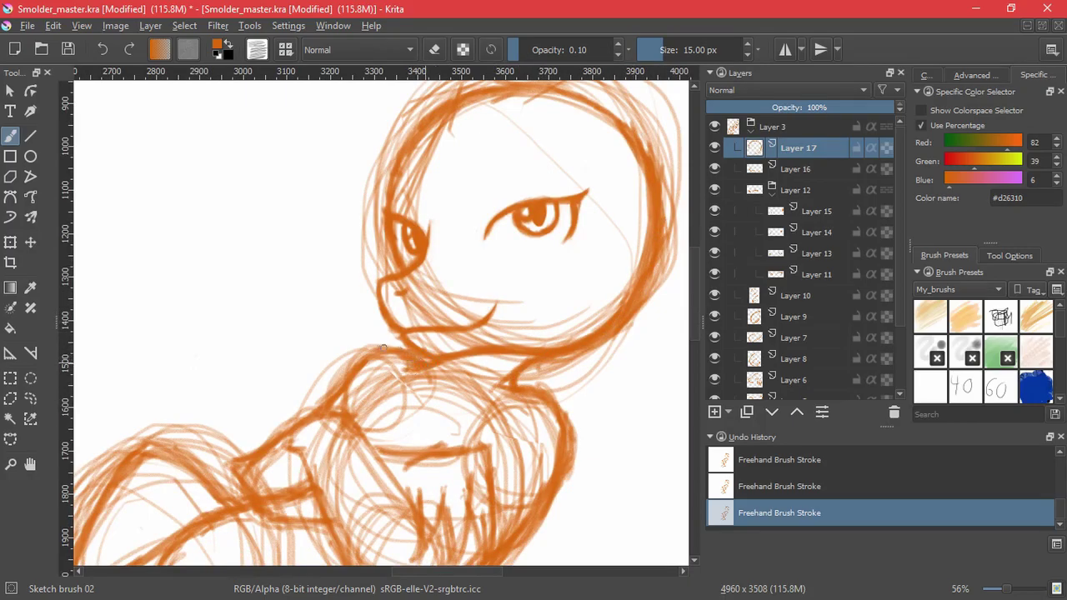
{"action": "left_click_drag", "start_coordinate": [608, 283], "coordinate": [498, 448]}
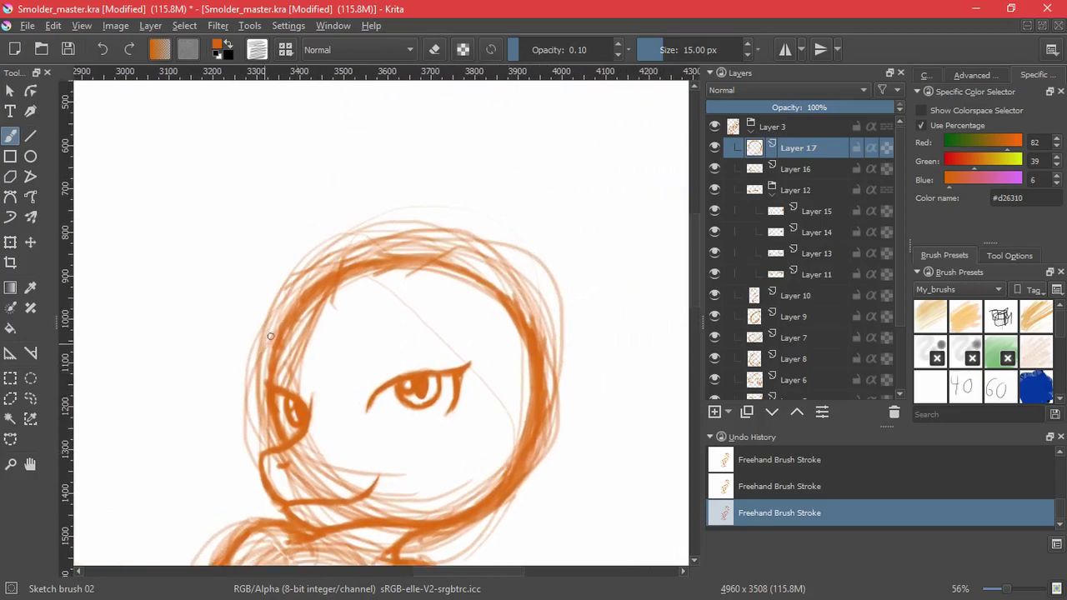
Step: Select the near eye with a freehand outline drawn around it
{"action": "left_click", "coordinate": [771, 193]}
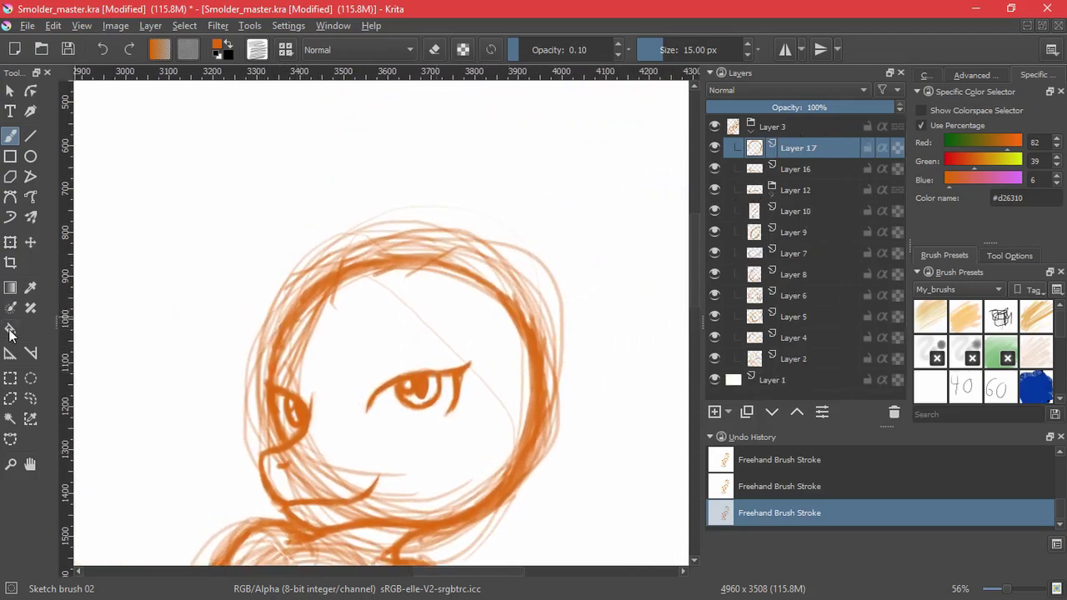
{"action": "left_click", "coordinate": [30, 399]}
{"action": "left_click_drag", "start_coordinate": [512, 346], "coordinate": [511, 350]}
{"action": "key", "text": "ctrl+t"}
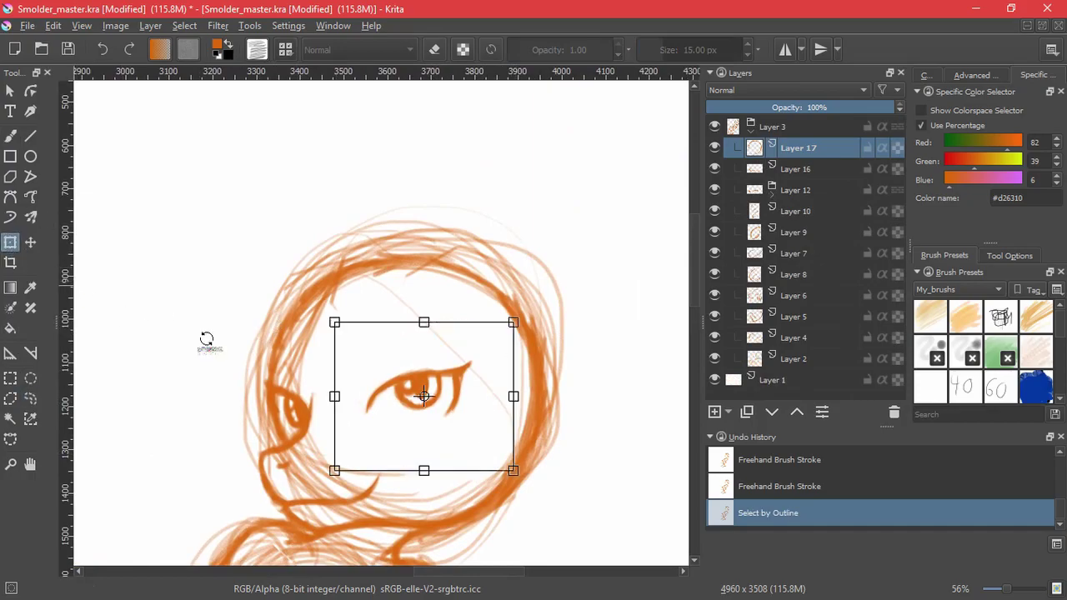
{"action": "key", "text": "Escape"}
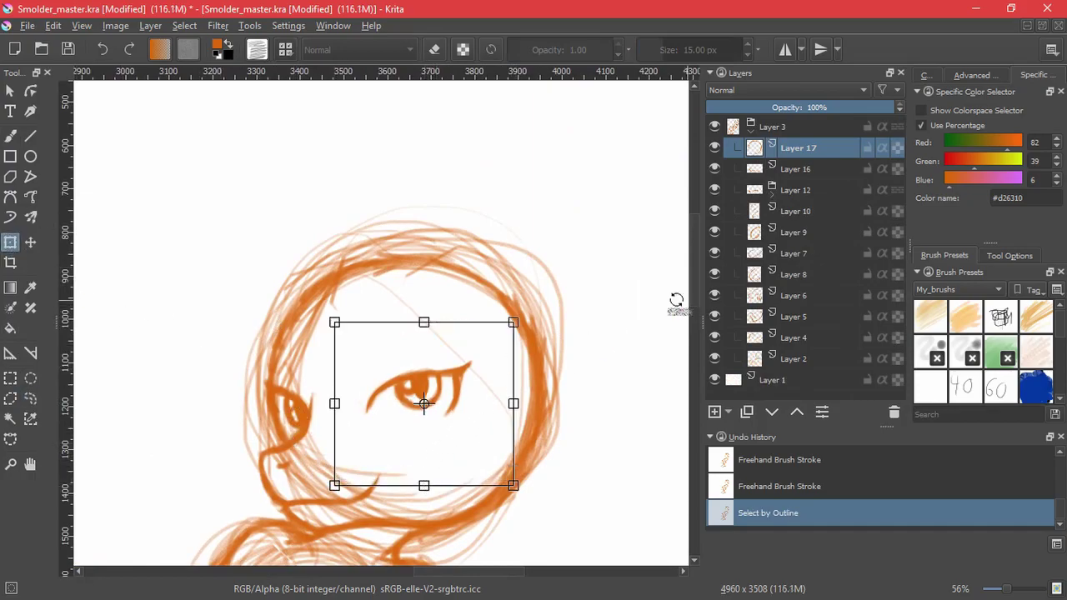
Step: Enlarge the selected near eye slightly on the Layer 12 group and clear the selection
{"action": "left_click", "coordinate": [772, 194]}
{"action": "left_click", "coordinate": [744, 191]}
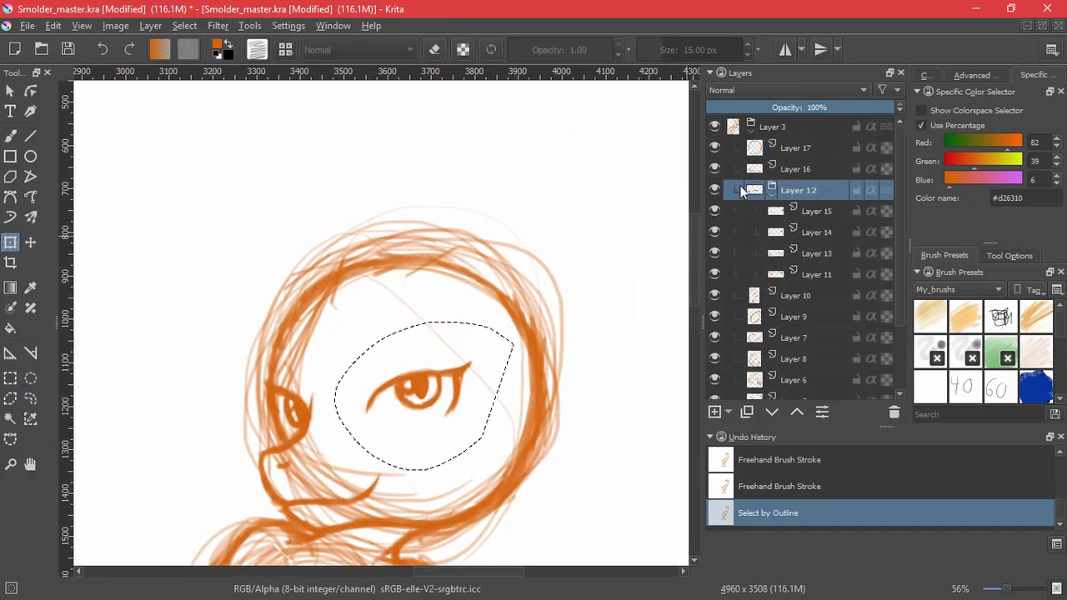
{"action": "left_click", "coordinate": [469, 411]}
{"action": "left_click_drag", "start_coordinate": [424, 322], "coordinate": [427, 295]}
{"action": "left_click_drag", "start_coordinate": [448, 349], "coordinate": [459, 374]}
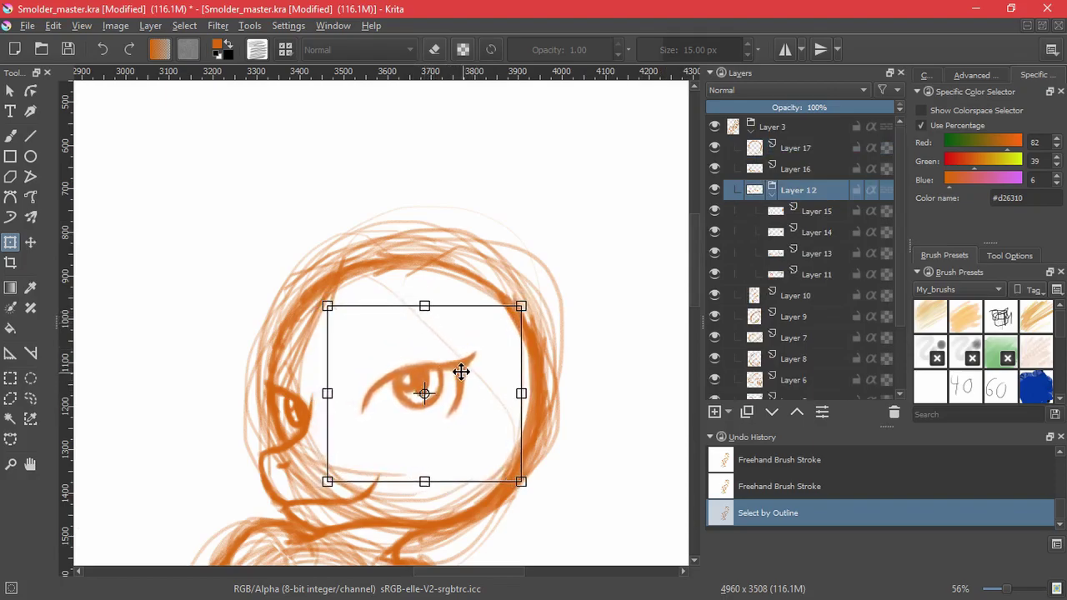
{"action": "key", "text": "Return"}
{"action": "left_click", "coordinate": [184, 25]}
{"action": "left_click", "coordinate": [193, 63]}
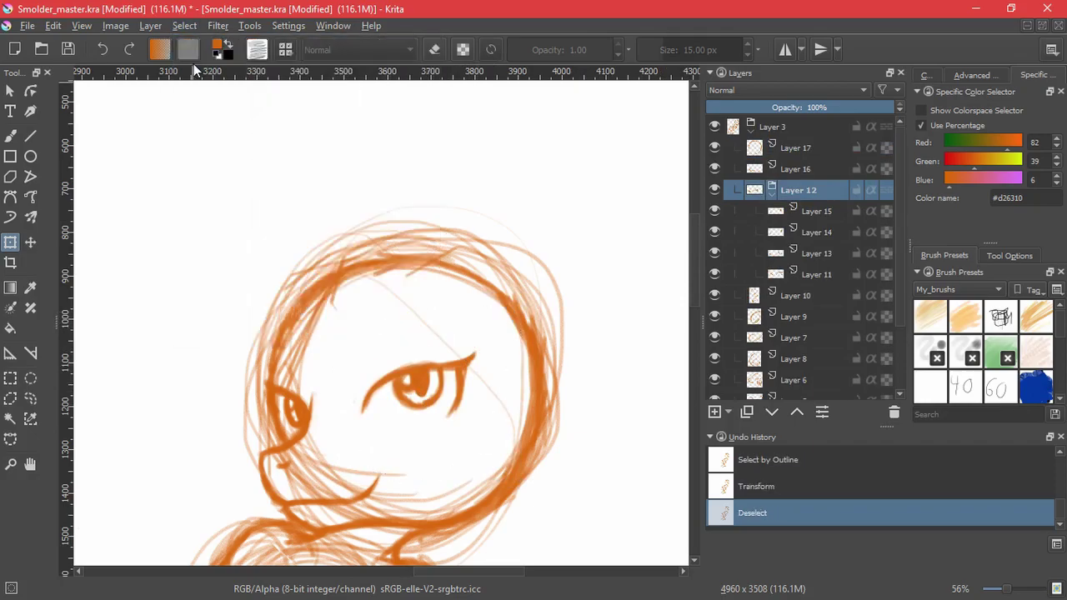
Step: Stretch the head outline on Layer 17 slightly toward the back of the skull
{"action": "left_click_drag", "start_coordinate": [558, 442], "coordinate": [518, 336]}
{"action": "left_click", "coordinate": [802, 151]}
{"action": "left_click", "coordinate": [518, 348]}
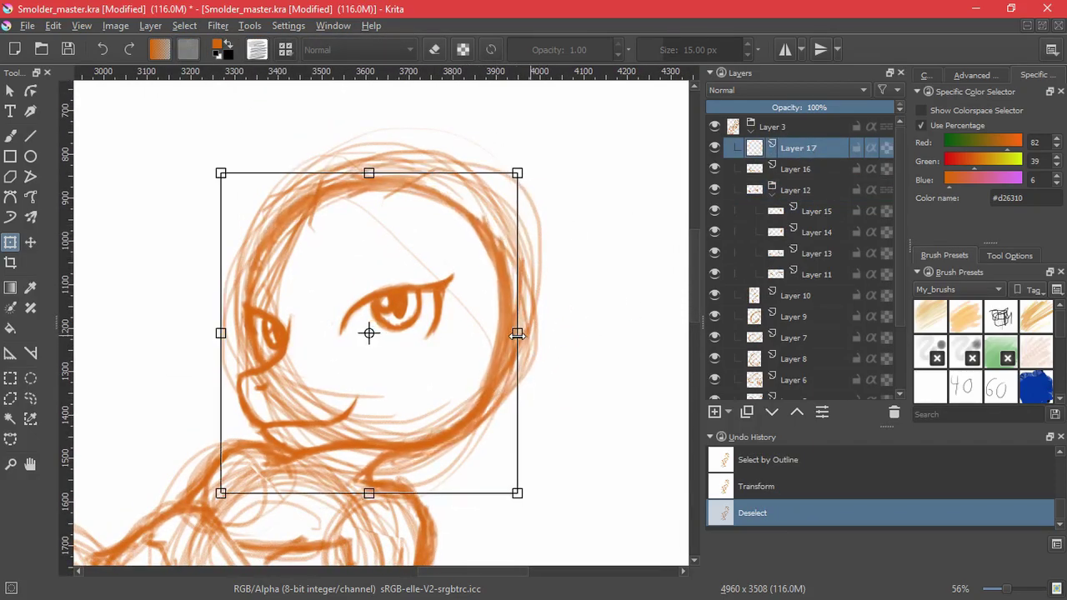
{"action": "key", "text": "Return"}
Step: Add a new layer directly below Layer 16 and draw an arched brow line above the near eye
{"action": "left_click", "coordinate": [749, 169]}
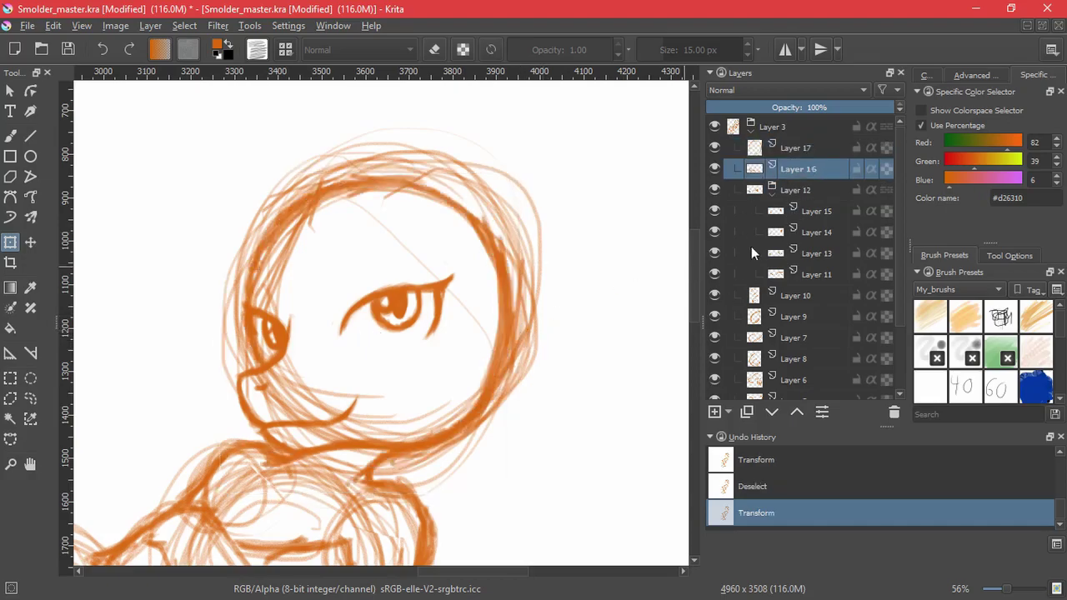
{"action": "left_click", "coordinate": [715, 412]}
{"action": "left_click", "coordinate": [772, 412]}
{"action": "key", "text": "b"}
{"action": "left_click_drag", "start_coordinate": [385, 248], "coordinate": [342, 269]}
{"action": "key", "text": "ctrl+z"}
{"action": "left_click_drag", "start_coordinate": [391, 301], "coordinate": [391, 258]}
{"action": "mouse_move", "coordinate": [391, 258]}
{"action": "left_mouse_down"}
{"action": "mouse_move", "coordinate": [414, 305]}
{"action": "mouse_move", "coordinate": [387, 274]}
{"action": "mouse_move", "coordinate": [439, 275]}
{"action": "left_mouse_up"}
{"action": "left_click_drag", "start_coordinate": [361, 282], "coordinate": [460, 274]}
{"action": "left_click_drag", "start_coordinate": [359, 314], "coordinate": [434, 284]}
{"action": "mouse_move", "coordinate": [369, 302]}
{"action": "left_mouse_down"}
{"action": "mouse_move", "coordinate": [474, 281]}
{"action": "mouse_move", "coordinate": [506, 296]}
{"action": "left_mouse_up"}
{"action": "left_click_drag", "start_coordinate": [350, 312], "coordinate": [492, 285]}
{"action": "left_click_drag", "start_coordinate": [408, 286], "coordinate": [503, 295]}
Step: Erase the stray strokes around the near brow and taper its ends
{"action": "key", "text": "e"}
{"action": "mouse_move", "coordinate": [358, 291]}
{"action": "left_mouse_down"}
{"action": "mouse_move", "coordinate": [329, 331]}
{"action": "mouse_move", "coordinate": [417, 269]}
{"action": "mouse_move", "coordinate": [410, 276]}
{"action": "mouse_move", "coordinate": [518, 295]}
{"action": "left_mouse_up"}
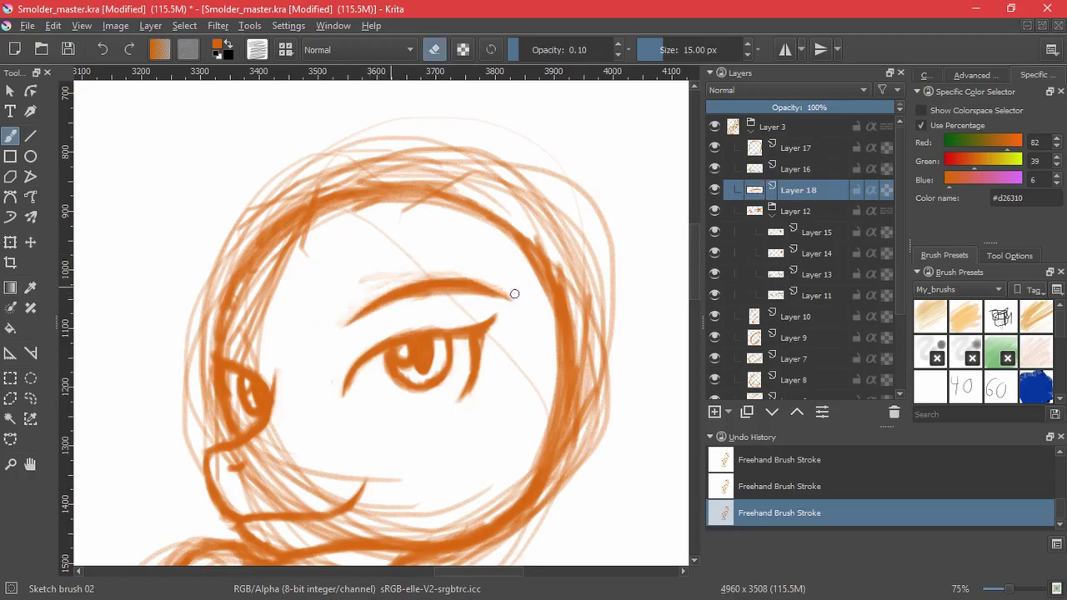
{"action": "left_click_drag", "start_coordinate": [408, 307], "coordinate": [518, 312]}
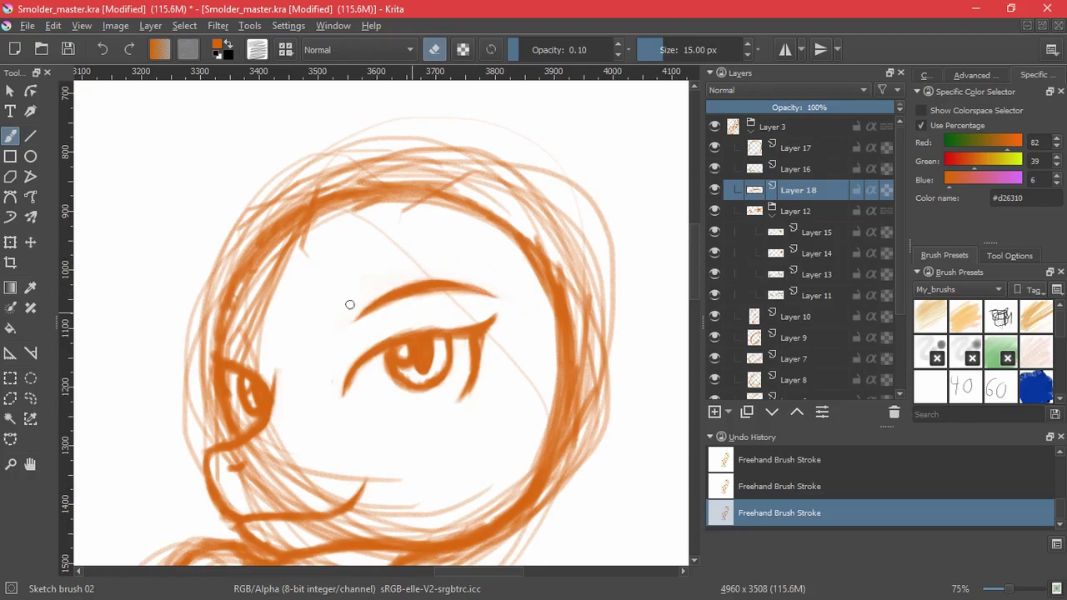
Step: Raise the near brow and tilt its outer end slightly upward
{"action": "left_click", "coordinate": [12, 242]}
{"action": "left_click_drag", "start_coordinate": [448, 310], "coordinate": [472, 303]}
{"action": "left_click_drag", "start_coordinate": [540, 303], "coordinate": [540, 307]}
{"action": "key", "text": "Return"}
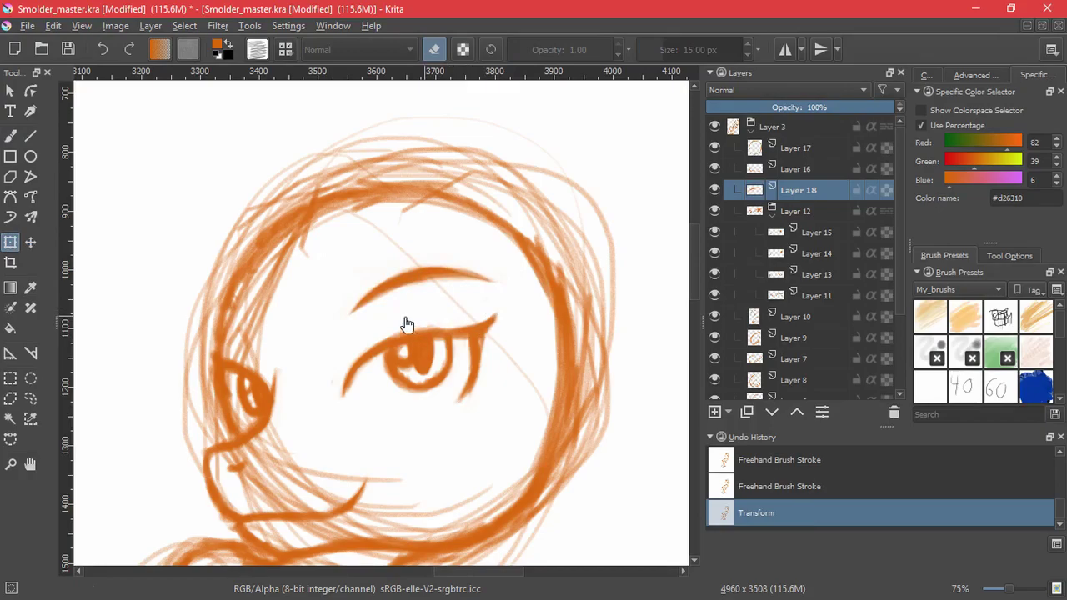
Step: Duplicate the brow layer, then mirror and narrow the copy over the far side of the face
{"action": "left_click", "coordinate": [746, 412]}
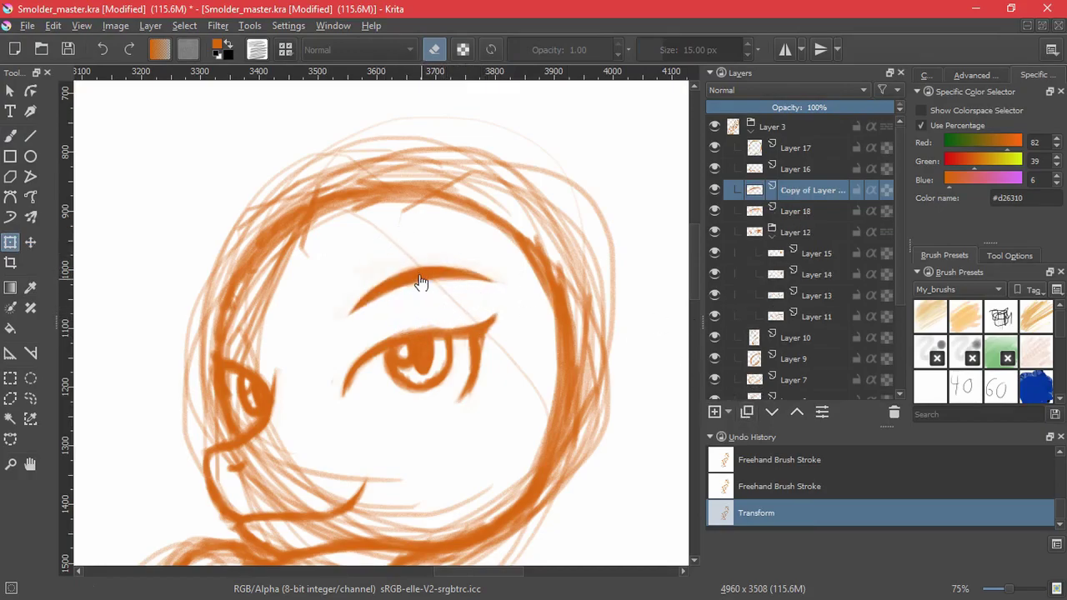
{"action": "key", "text": "ctrl+j"}
{"action": "left_click_drag", "start_coordinate": [507, 288], "coordinate": [257, 281]}
{"action": "mouse_move", "coordinate": [255, 317]}
{"action": "left_mouse_down"}
{"action": "mouse_move", "coordinate": [289, 323]}
{"action": "mouse_move", "coordinate": [254, 335]}
{"action": "left_mouse_up"}
{"action": "key", "text": "ctrl+z"}
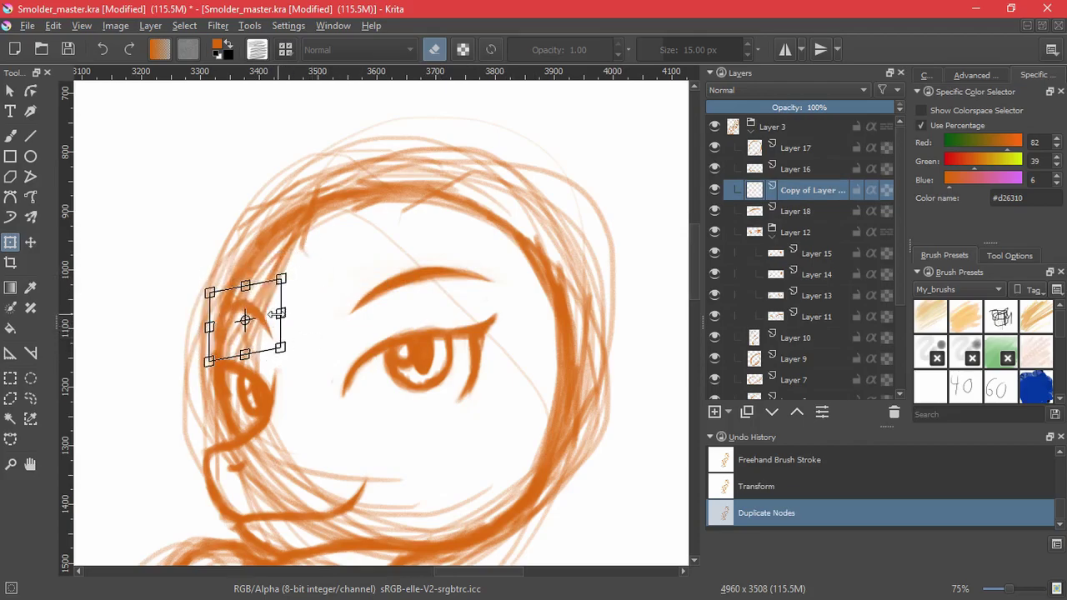
Step: Resize, rotate and position the copied brow so it arches just above the far eye
{"action": "left_click_drag", "start_coordinate": [286, 312], "coordinate": [255, 329]}
{"action": "left_click_drag", "start_coordinate": [317, 309], "coordinate": [318, 276]}
{"action": "left_click_drag", "start_coordinate": [183, 340], "coordinate": [201, 331]}
{"action": "left_click_drag", "start_coordinate": [250, 305], "coordinate": [231, 302]}
{"action": "mouse_move", "coordinate": [266, 337]}
{"action": "left_mouse_down"}
{"action": "mouse_move", "coordinate": [281, 366]}
{"action": "mouse_move", "coordinate": [260, 351]}
{"action": "mouse_move", "coordinate": [275, 338]}
{"action": "mouse_move", "coordinate": [214, 336]}
{"action": "mouse_move", "coordinate": [275, 322]}
{"action": "mouse_move", "coordinate": [253, 338]}
{"action": "left_mouse_up"}
{"action": "key", "text": "Return"}
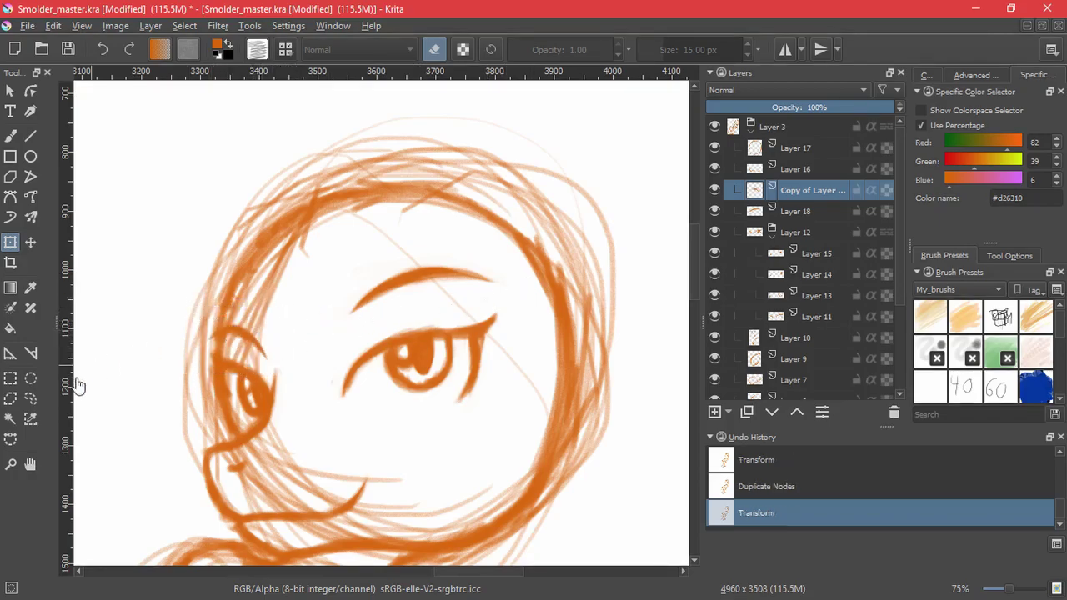
Step: Lower the near brow on Layer 18 toward the eye and widen it slightly
{"action": "left_click", "coordinate": [751, 215]}
{"action": "left_click_drag", "start_coordinate": [381, 298], "coordinate": [322, 306]}
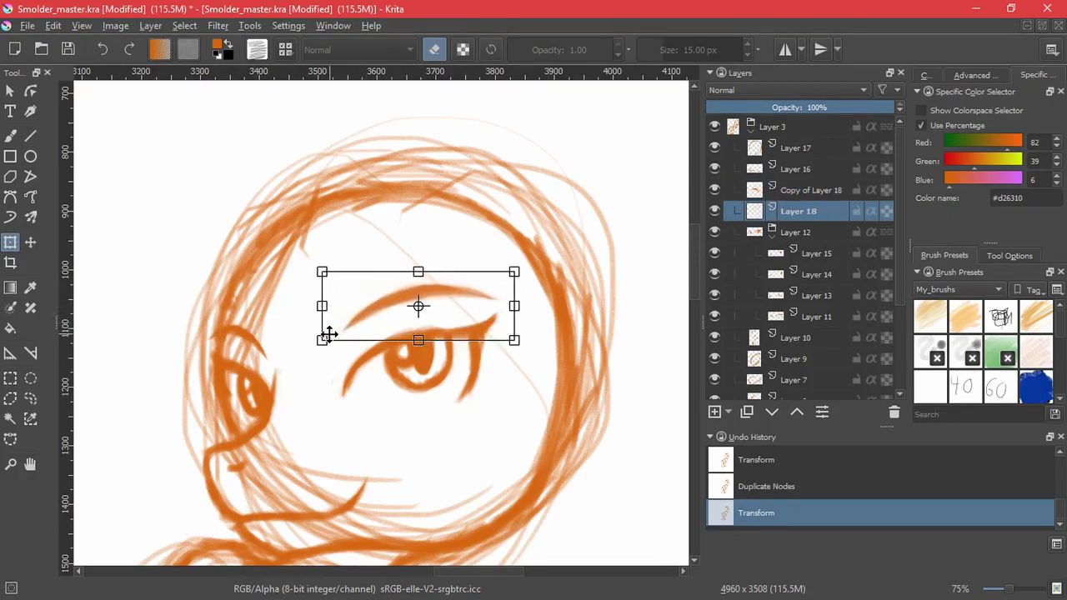
{"action": "key", "text": "Return"}
Step: Widen the far brow slightly toward the middle of the face on the copied brow layer
{"action": "left_click", "coordinate": [262, 342]}
{"action": "left_click", "coordinate": [750, 192]}
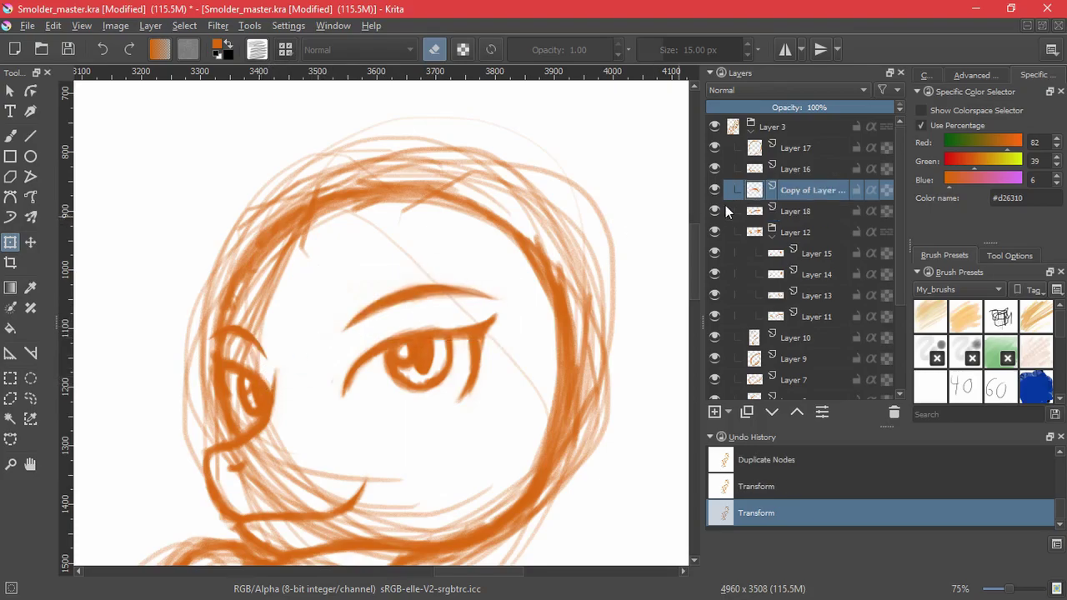
{"action": "left_click", "coordinate": [283, 350]}
{"action": "left_click_drag", "start_coordinate": [276, 342], "coordinate": [282, 342]}
{"action": "left_click_drag", "start_coordinate": [201, 315], "coordinate": [203, 311]}
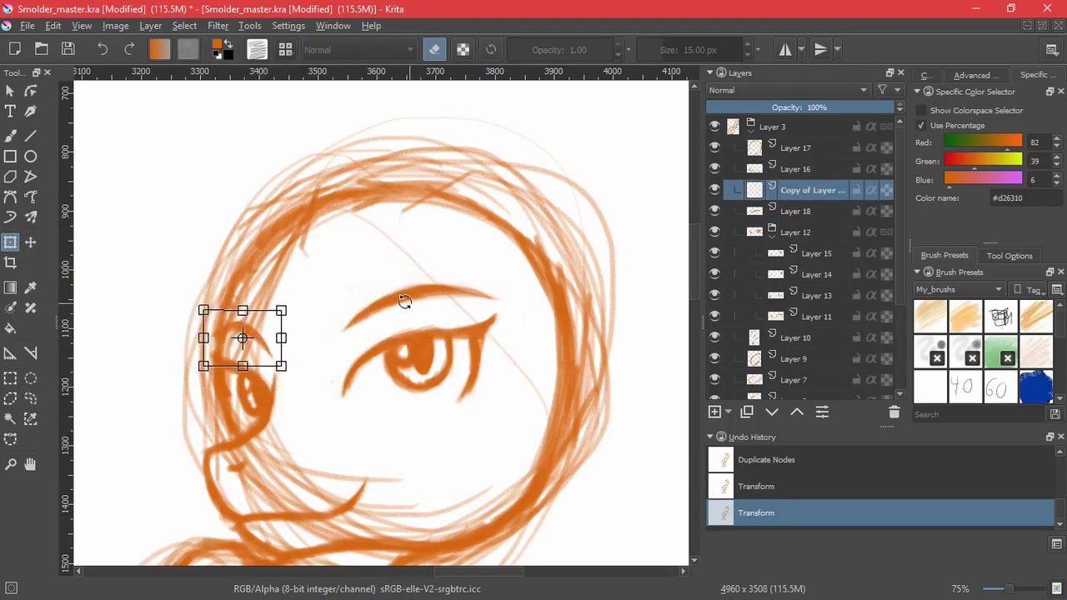
{"action": "key", "text": "Return"}
Step: Tilt the near brow on Layer 18 upward at its outer end, narrow it slightly and raise it
{"action": "left_click", "coordinate": [799, 211]}
{"action": "left_click_drag", "start_coordinate": [326, 322], "coordinate": [322, 336]}
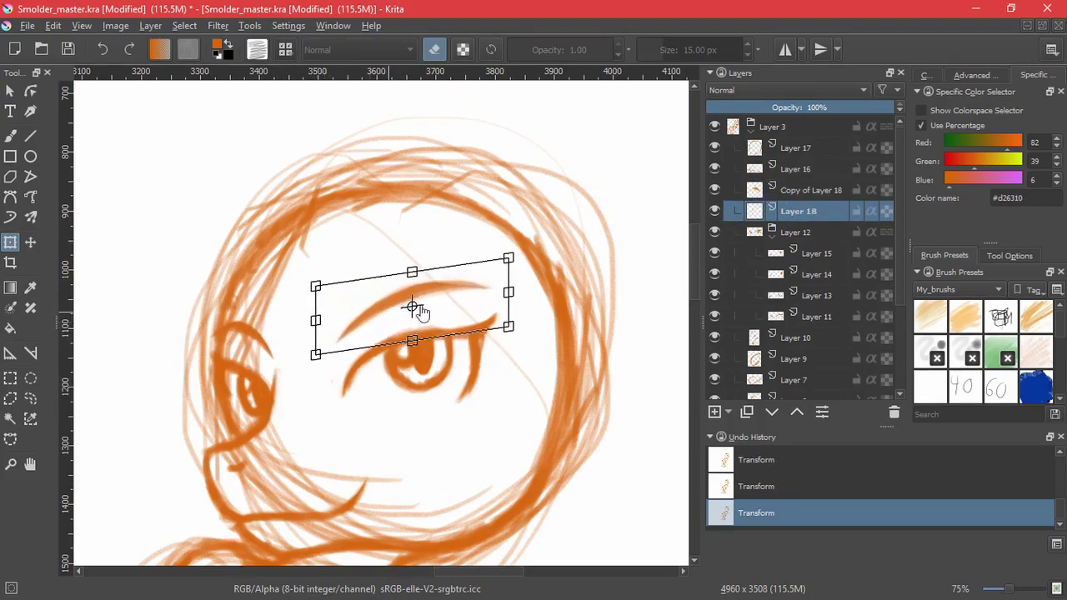
{"action": "left_click_drag", "start_coordinate": [513, 292], "coordinate": [497, 295]}
{"action": "left_click_drag", "start_coordinate": [431, 305], "coordinate": [441, 302]}
{"action": "left_click_drag", "start_coordinate": [531, 283], "coordinate": [531, 292]}
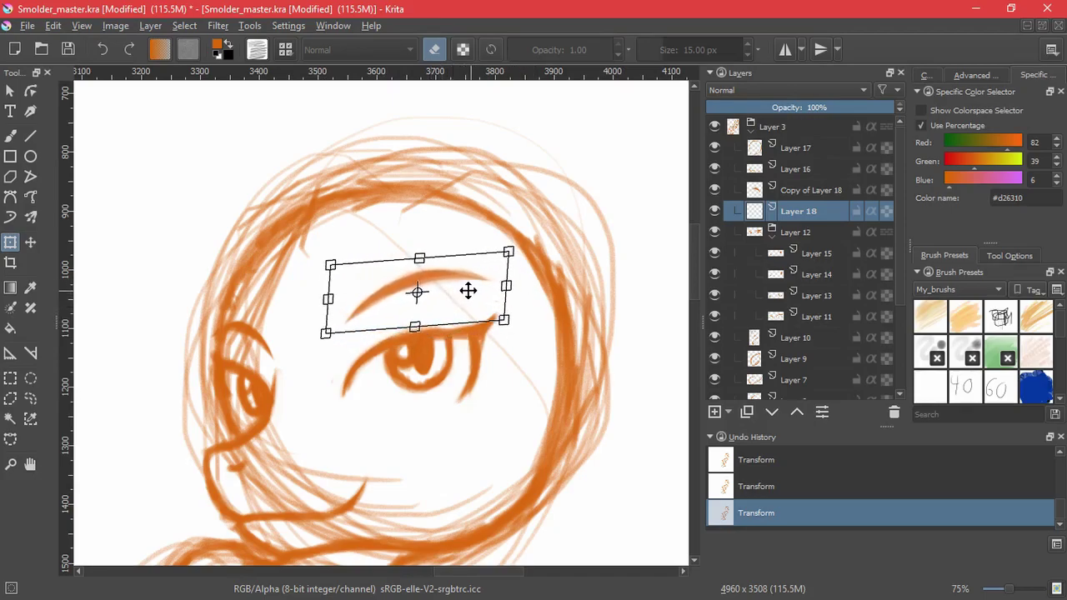
{"action": "key", "text": "Return"}
Step: Activate the Layer 12 group and select the near eye with a freehand outline
{"action": "left_click", "coordinate": [771, 236]}
{"action": "left_click", "coordinate": [718, 240]}
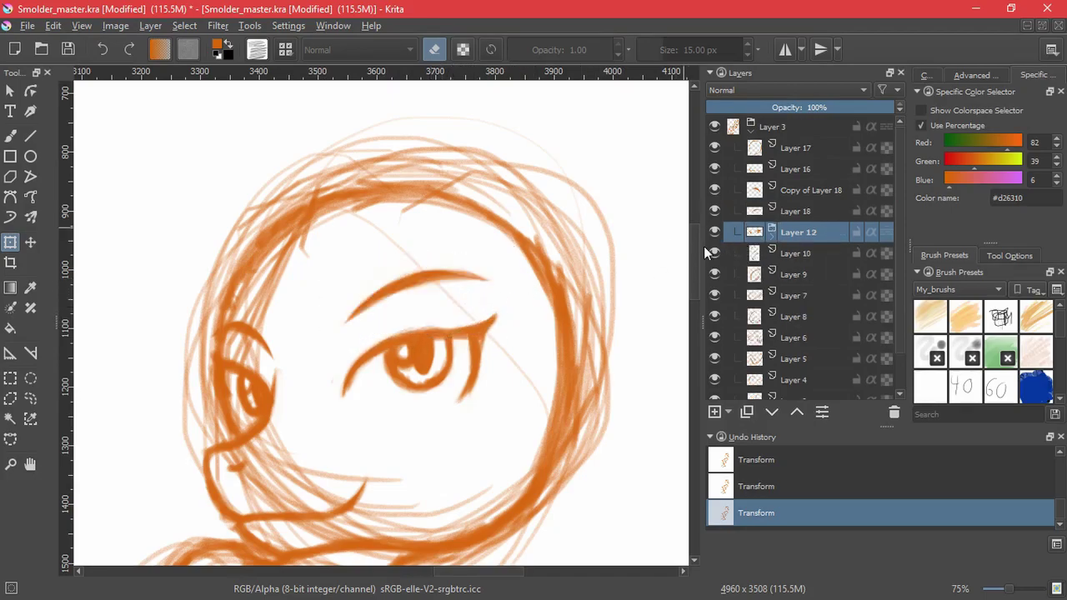
{"action": "left_click", "coordinate": [30, 399]}
{"action": "mouse_move", "coordinate": [497, 301]}
{"action": "left_mouse_down"}
{"action": "mouse_move", "coordinate": [537, 406]}
{"action": "mouse_move", "coordinate": [517, 284]}
{"action": "mouse_move", "coordinate": [527, 320]}
{"action": "mouse_move", "coordinate": [562, 282]}
{"action": "left_mouse_up"}
Step: Move the selected near eye up toward the brow, tilt it slightly and clear the selection
{"action": "key", "text": "ctrl+t"}
{"action": "left_click_drag", "start_coordinate": [468, 361], "coordinate": [466, 353]}
{"action": "left_click_drag", "start_coordinate": [569, 328], "coordinate": [570, 335]}
{"action": "left_click_drag", "start_coordinate": [310, 379], "coordinate": [319, 385]}
{"action": "left_click_drag", "start_coordinate": [473, 351], "coordinate": [531, 334]}
{"action": "left_click_drag", "start_coordinate": [490, 339], "coordinate": [493, 346]}
{"action": "left_click_drag", "start_coordinate": [569, 337], "coordinate": [568, 346]}
{"action": "left_click_drag", "start_coordinate": [493, 349], "coordinate": [483, 345]}
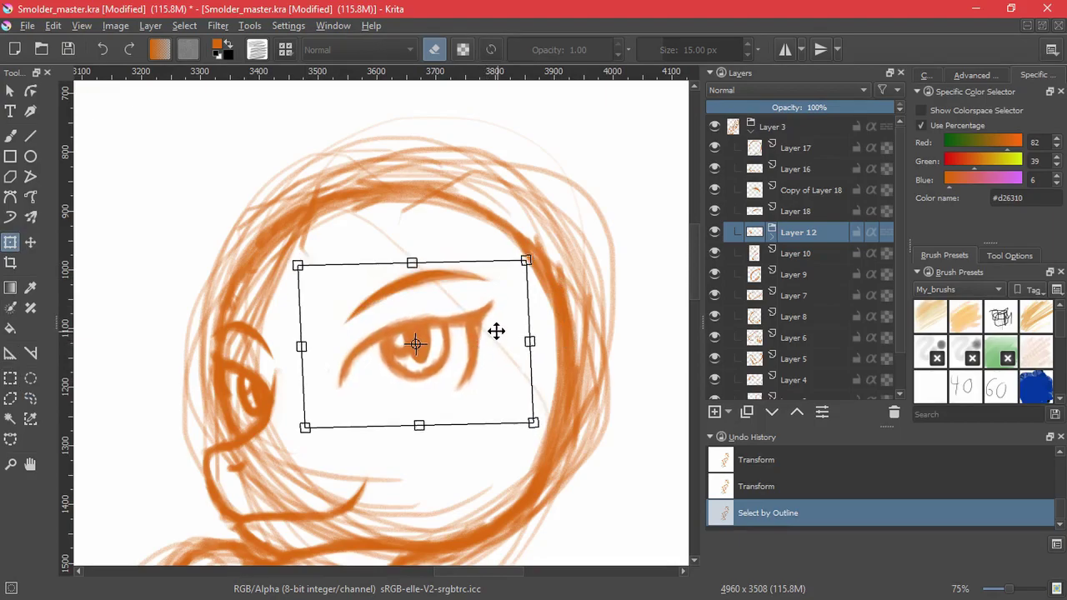
{"action": "key", "text": "Return"}
{"action": "left_click", "coordinate": [191, 26]}
{"action": "left_click", "coordinate": [197, 58]}
Step: Select only the near eye area again on the Layer 12 group with a freehand outline
{"action": "left_click_drag", "start_coordinate": [486, 323], "coordinate": [486, 417]}
{"action": "left_click_drag", "start_coordinate": [444, 346], "coordinate": [418, 344]}
{"action": "left_click", "coordinate": [572, 322]}
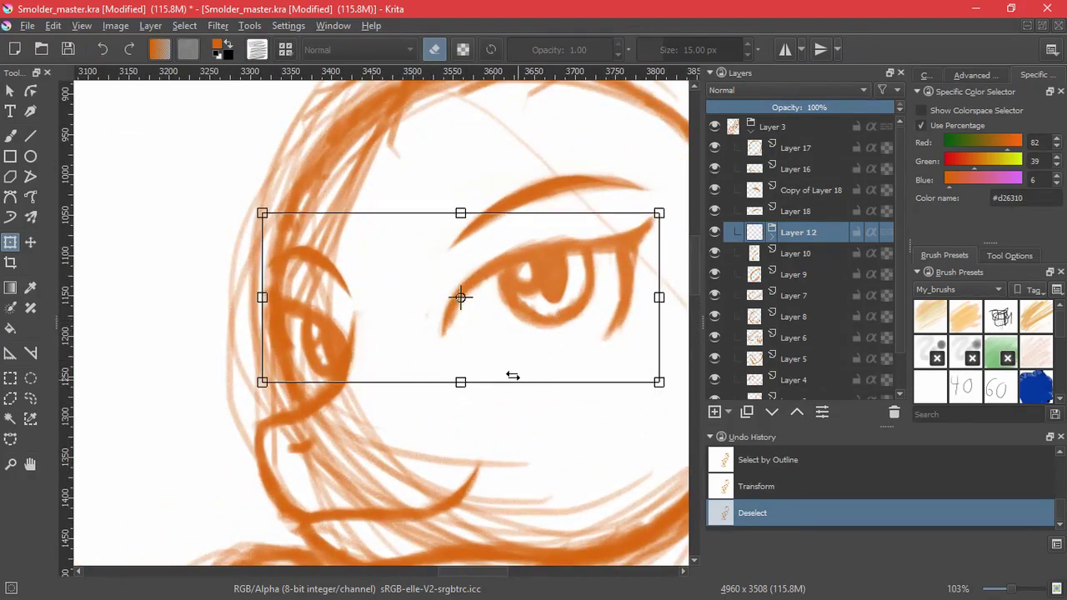
{"action": "left_click", "coordinate": [30, 398]}
{"action": "mouse_move", "coordinate": [572, 214]}
{"action": "left_mouse_down"}
{"action": "mouse_move", "coordinate": [648, 134]}
{"action": "mouse_move", "coordinate": [584, 163]}
{"action": "left_mouse_up"}
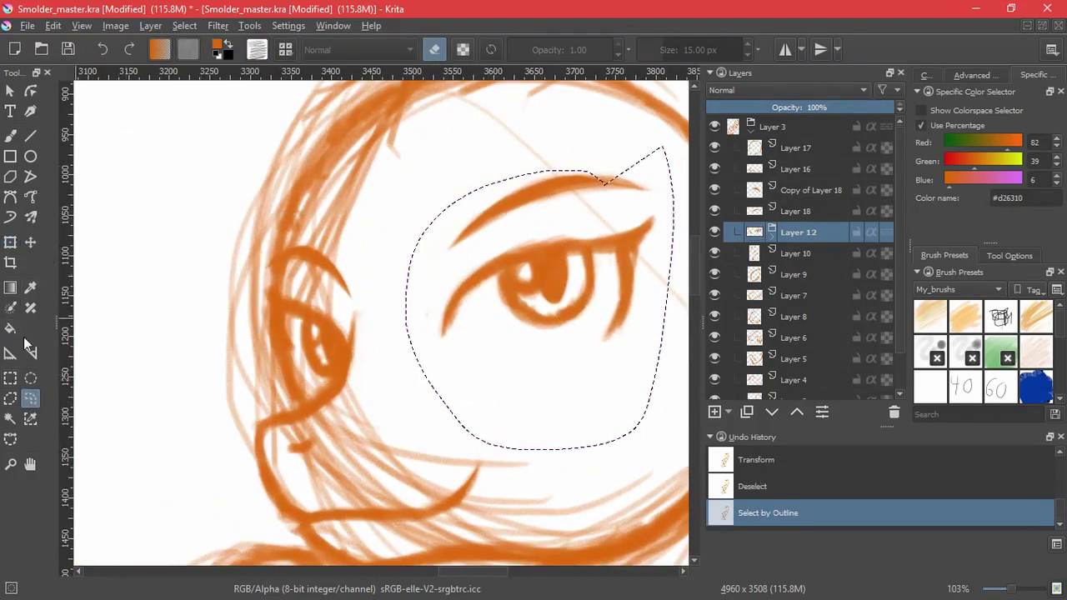
Step: Narrow the near eye slightly, tilt its inner corner downward and clear the selection
{"action": "left_click", "coordinate": [10, 241]}
{"action": "left_click_drag", "start_coordinate": [423, 330], "coordinate": [428, 341]}
{"action": "left_click_drag", "start_coordinate": [380, 359], "coordinate": [384, 373]}
{"action": "left_click_drag", "start_coordinate": [542, 339], "coordinate": [542, 334]}
{"action": "key", "text": "Return"}
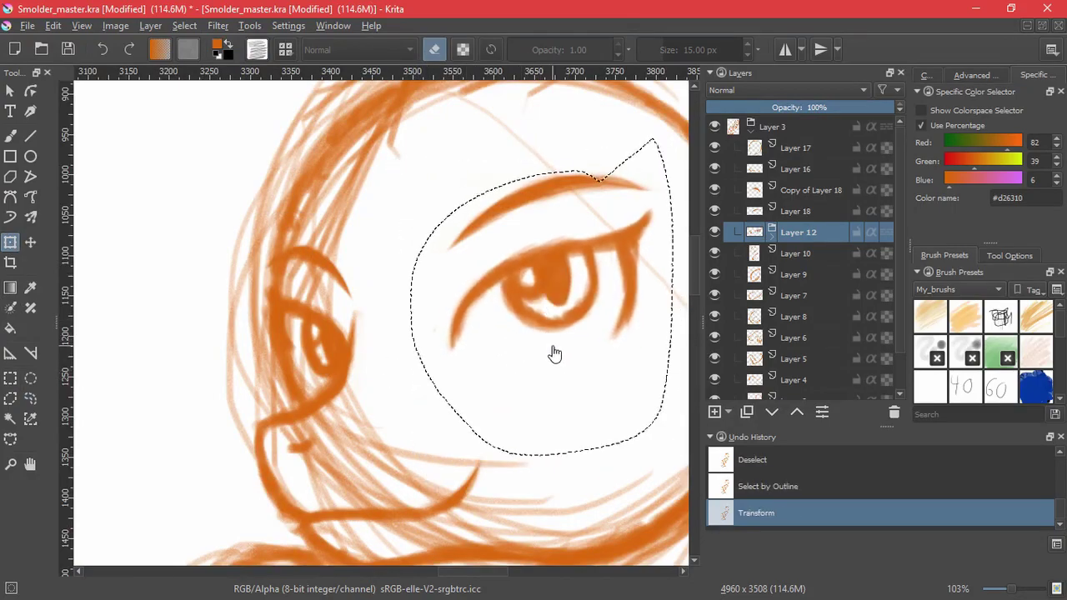
{"action": "scroll", "coordinate": [539, 348], "scroll_direction": "down", "scroll_amount": 5}
{"action": "left_click_drag", "start_coordinate": [551, 397], "coordinate": [501, 403]}
{"action": "left_click", "coordinate": [185, 25]}
{"action": "left_click", "coordinate": [209, 63]}
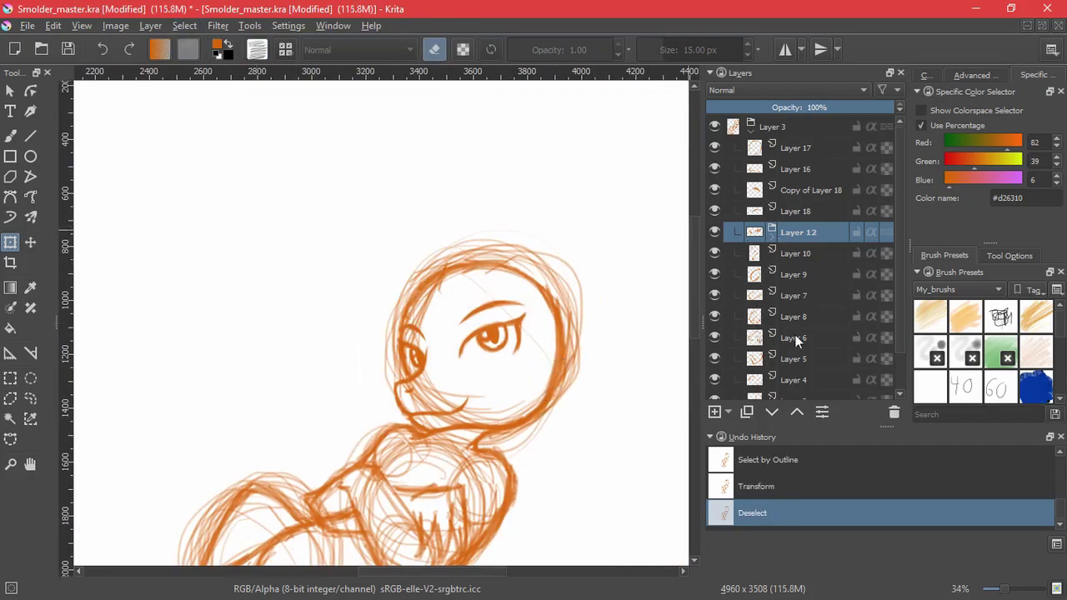
Step: Outline the near eye on Layer 11, narrow its lid line slightly from the inner corner and clear the selection
{"action": "left_click", "coordinate": [772, 238]}
{"action": "left_click", "coordinate": [768, 319]}
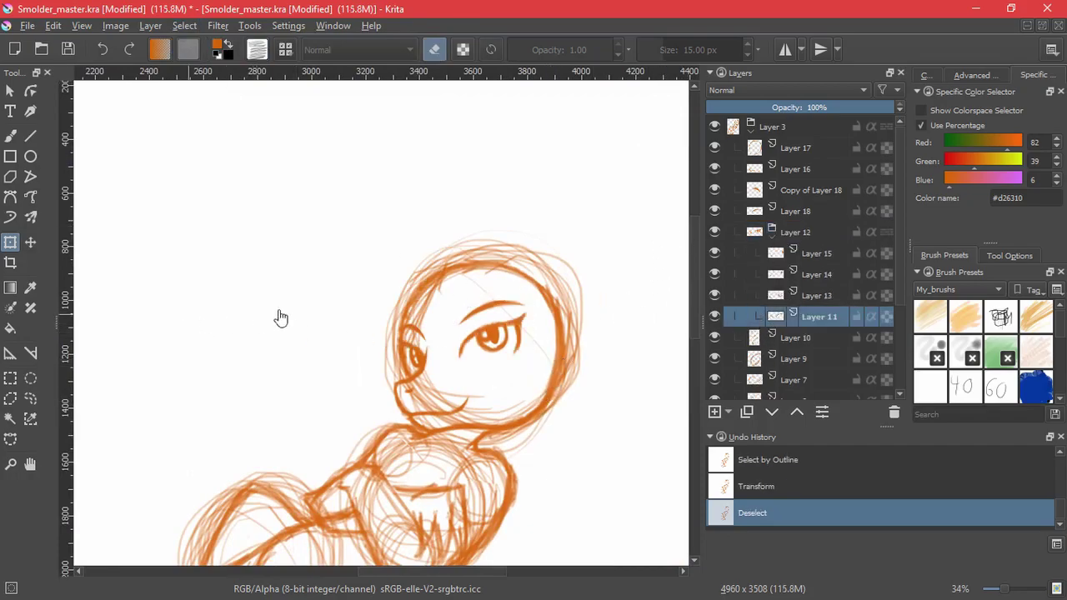
{"action": "left_click", "coordinate": [30, 398]}
{"action": "mouse_move", "coordinate": [547, 292]}
{"action": "left_mouse_down"}
{"action": "mouse_move", "coordinate": [440, 328]}
{"action": "mouse_move", "coordinate": [567, 358]}
{"action": "left_mouse_up"}
{"action": "left_click", "coordinate": [583, 286]}
{"action": "mouse_move", "coordinate": [575, 287]}
{"action": "left_mouse_down"}
{"action": "mouse_move", "coordinate": [451, 355]}
{"action": "mouse_move", "coordinate": [548, 325]}
{"action": "mouse_move", "coordinate": [563, 305]}
{"action": "left_mouse_up"}
{"action": "key", "text": "ctrl+t"}
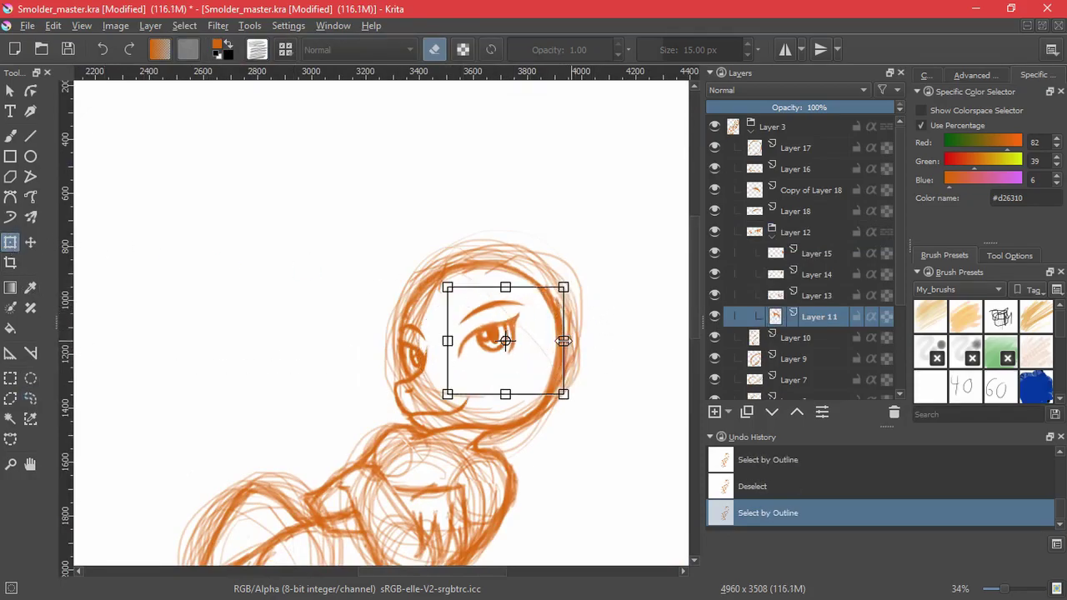
{"action": "key", "text": "Return"}
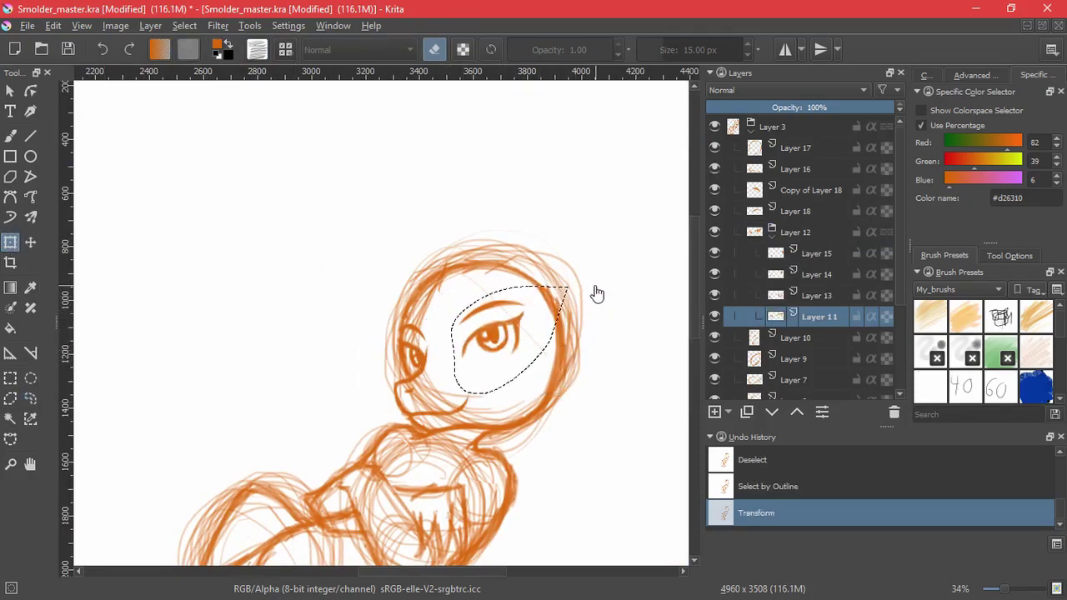
{"action": "left_click", "coordinate": [185, 26]}
{"action": "left_click", "coordinate": [213, 61]}
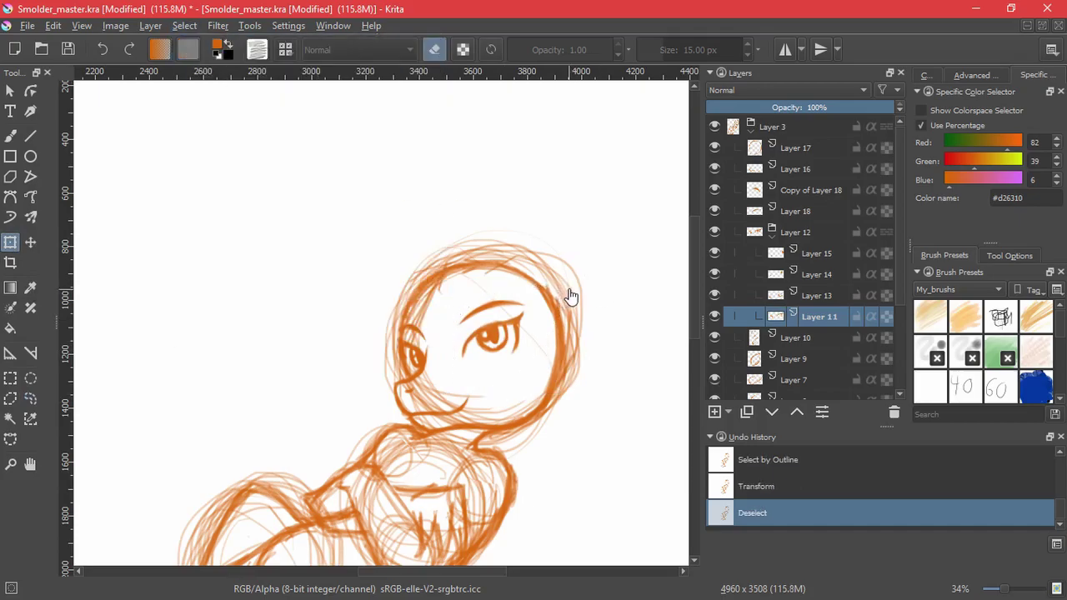
Step: On the Layer 3 group, outline the near eye and brow, shift them slightly toward the muzzle and clear the selection
{"action": "left_click", "coordinate": [800, 128]}
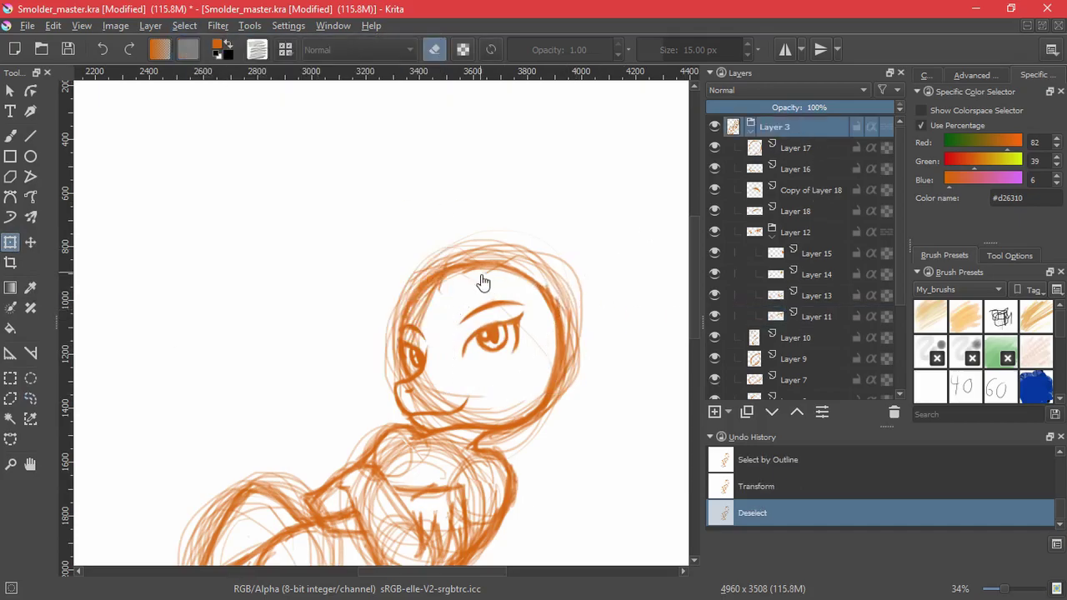
{"action": "left_click", "coordinate": [34, 401]}
{"action": "mouse_move", "coordinate": [526, 296]}
{"action": "left_mouse_down"}
{"action": "mouse_move", "coordinate": [529, 358]}
{"action": "mouse_move", "coordinate": [531, 309]}
{"action": "left_mouse_up"}
{"action": "left_click", "coordinate": [10, 242]}
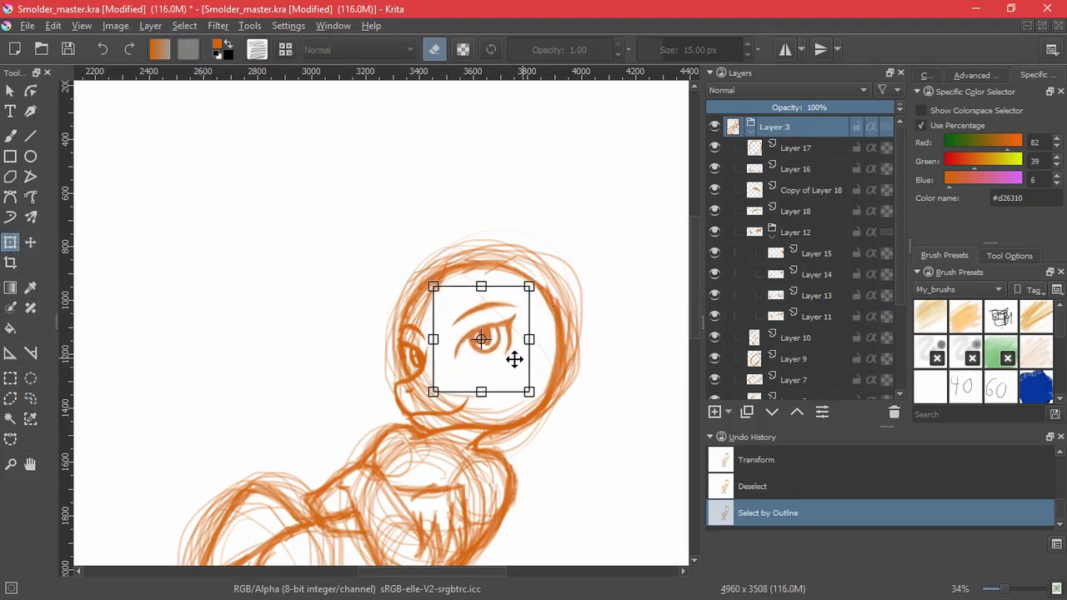
{"action": "key", "text": "Return"}
{"action": "left_click", "coordinate": [184, 25]}
{"action": "left_click", "coordinate": [204, 60]}
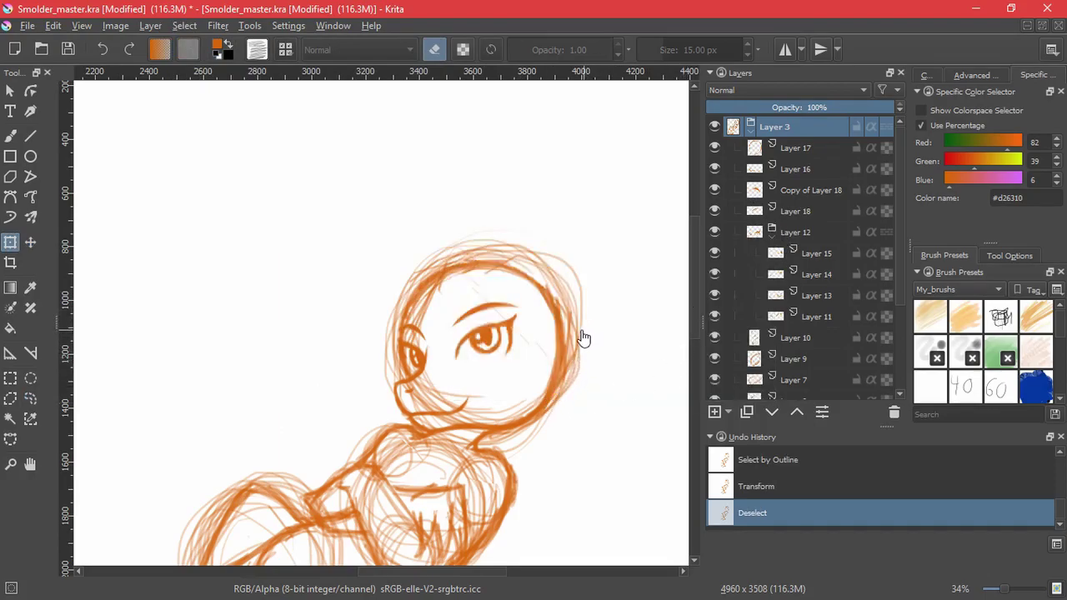
Step: Add a new paint layer at the top of the Layer 3 group and switch to the Freehand Brush
{"action": "key", "text": "Insert"}
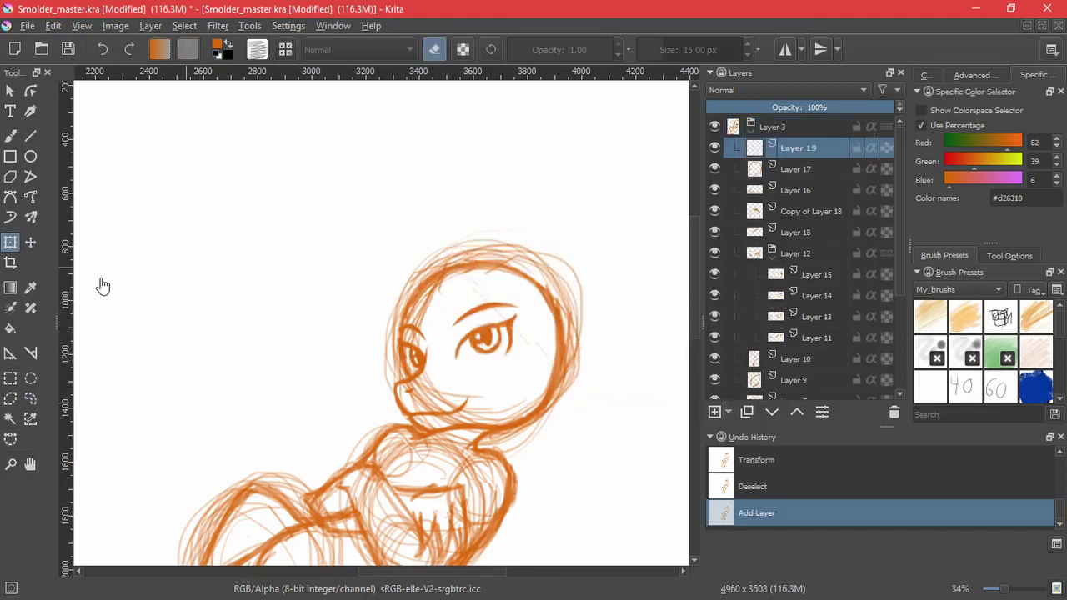
{"action": "left_click", "coordinate": [10, 134]}
{"action": "left_click_drag", "start_coordinate": [322, 241], "coordinate": [376, 330]}
{"action": "left_click_drag", "start_coordinate": [517, 288], "coordinate": [513, 357]}
{"action": "key", "text": "e"}
{"action": "left_click_drag", "start_coordinate": [554, 291], "coordinate": [574, 260]}
{"action": "key", "text": "ctrl+z"}
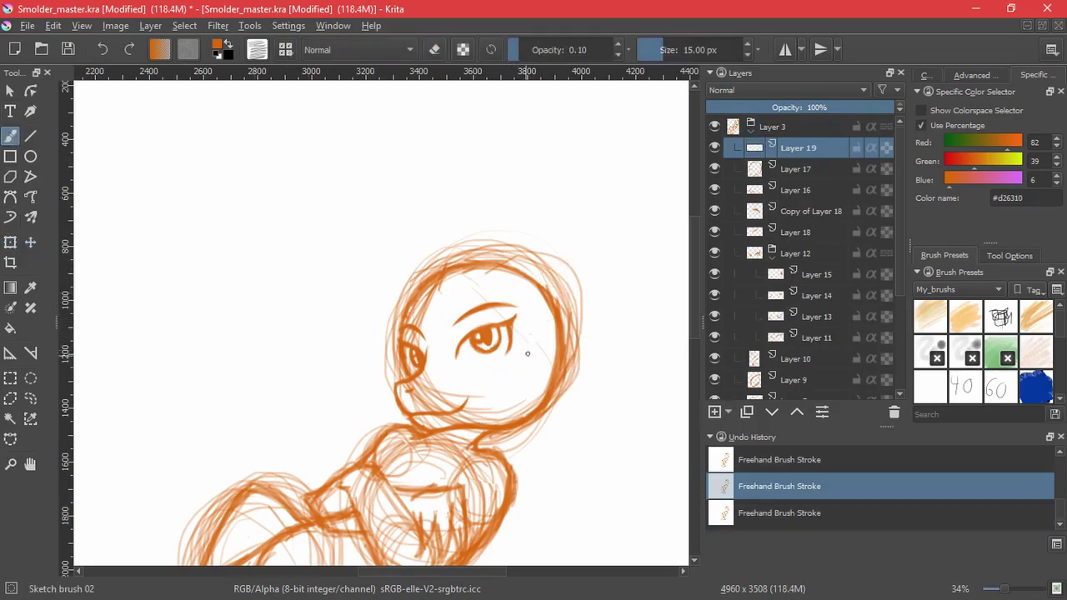
{"action": "key", "text": "alt+Tab"}
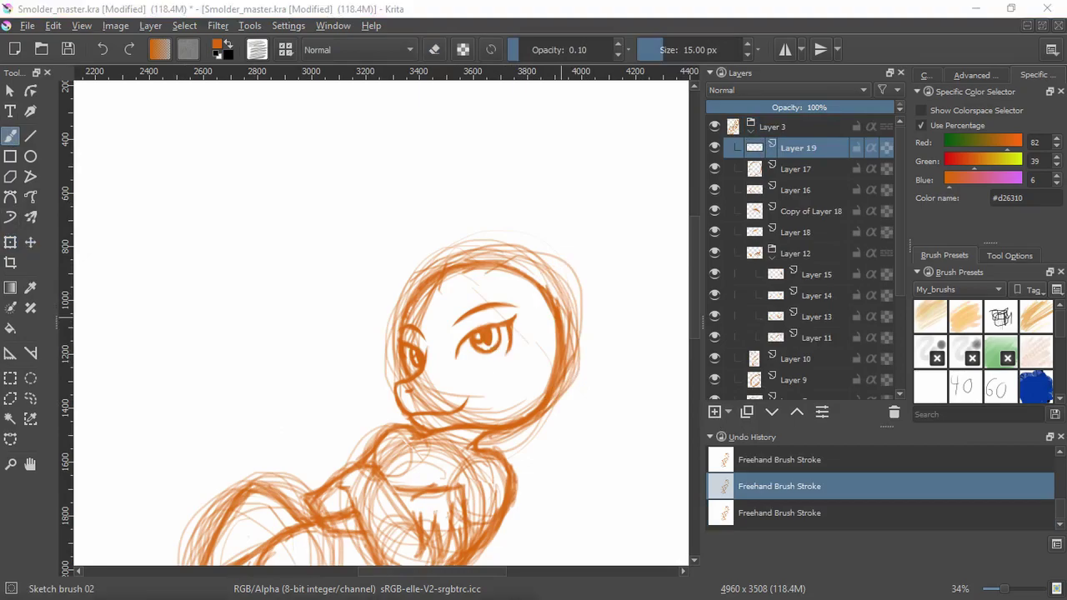
{"action": "left_click_drag", "start_coordinate": [530, 305], "coordinate": [572, 265]}
{"action": "key", "text": "ctrl+z"}
{"action": "left_click_drag", "start_coordinate": [554, 302], "coordinate": [534, 367]}
{"action": "key", "text": "ctrl+z"}
Step: Sketch the near ear as a curved shape on the side of the head with a pointed tip at its back edge
{"action": "mouse_move", "coordinate": [581, 336]}
{"action": "left_mouse_down"}
{"action": "mouse_move", "coordinate": [600, 304]}
{"action": "mouse_move", "coordinate": [569, 386]}
{"action": "left_mouse_up"}
{"action": "left_click_drag", "start_coordinate": [489, 386], "coordinate": [497, 435]}
{"action": "left_click_drag", "start_coordinate": [488, 385], "coordinate": [501, 435]}
{"action": "left_click_drag", "start_coordinate": [487, 385], "coordinate": [507, 443]}
{"action": "left_click_drag", "start_coordinate": [510, 404], "coordinate": [501, 444]}
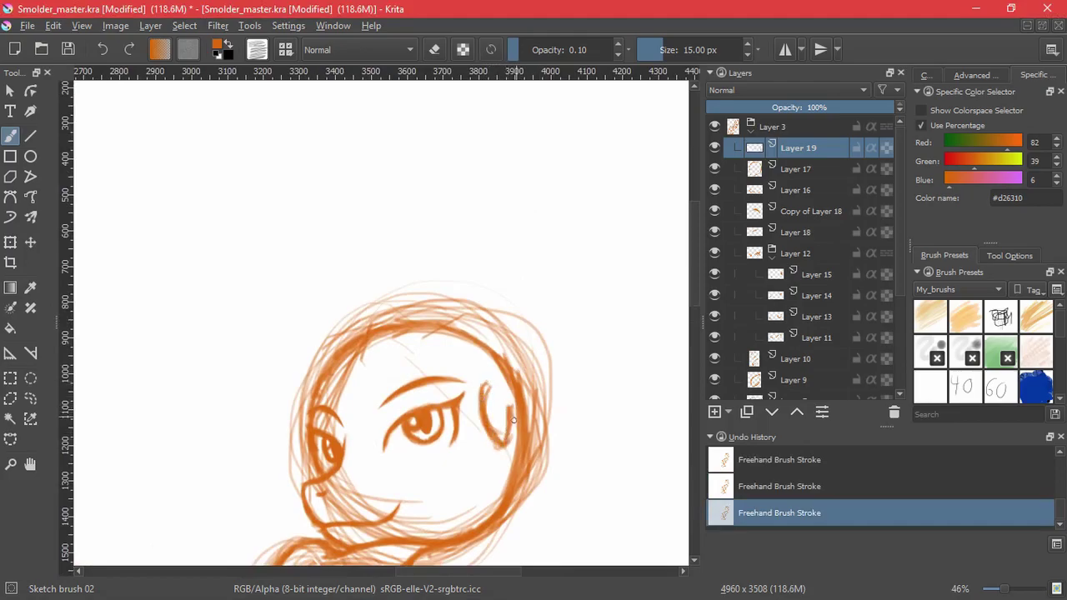
{"action": "left_click_drag", "start_coordinate": [538, 434], "coordinate": [544, 450]}
{"action": "left_click_drag", "start_coordinate": [558, 407], "coordinate": [548, 416]}
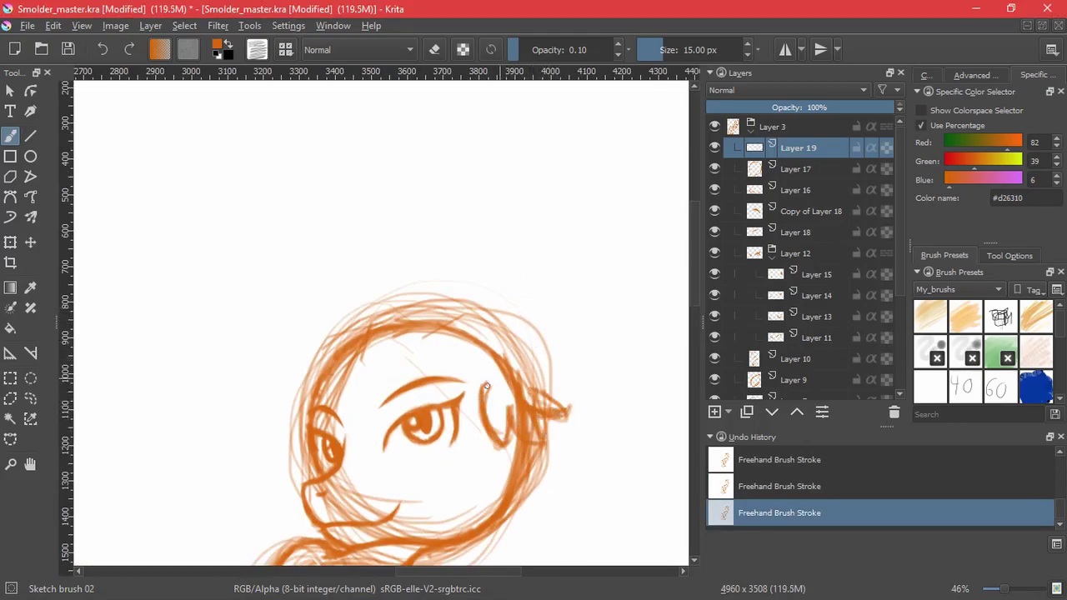
Step: Sketch the long curved near horn rising from the top of the ear to a pointed tip
{"action": "left_click_drag", "start_coordinate": [492, 381], "coordinate": [545, 272]}
{"action": "mouse_move", "coordinate": [512, 183]}
{"action": "left_mouse_down"}
{"action": "mouse_move", "coordinate": [522, 348]}
{"action": "mouse_move", "coordinate": [494, 389]}
{"action": "mouse_move", "coordinate": [535, 250]}
{"action": "mouse_move", "coordinate": [511, 360]}
{"action": "left_mouse_up"}
{"action": "mouse_move", "coordinate": [517, 171]}
{"action": "left_mouse_down"}
{"action": "mouse_move", "coordinate": [567, 267]}
{"action": "mouse_move", "coordinate": [573, 325]}
{"action": "mouse_move", "coordinate": [550, 354]}
{"action": "mouse_move", "coordinate": [571, 332]}
{"action": "mouse_move", "coordinate": [552, 380]}
{"action": "left_mouse_up"}
{"action": "mouse_move", "coordinate": [567, 238]}
{"action": "left_mouse_down"}
{"action": "mouse_move", "coordinate": [571, 327]}
{"action": "mouse_move", "coordinate": [552, 397]}
{"action": "mouse_move", "coordinate": [567, 262]}
{"action": "left_mouse_up"}
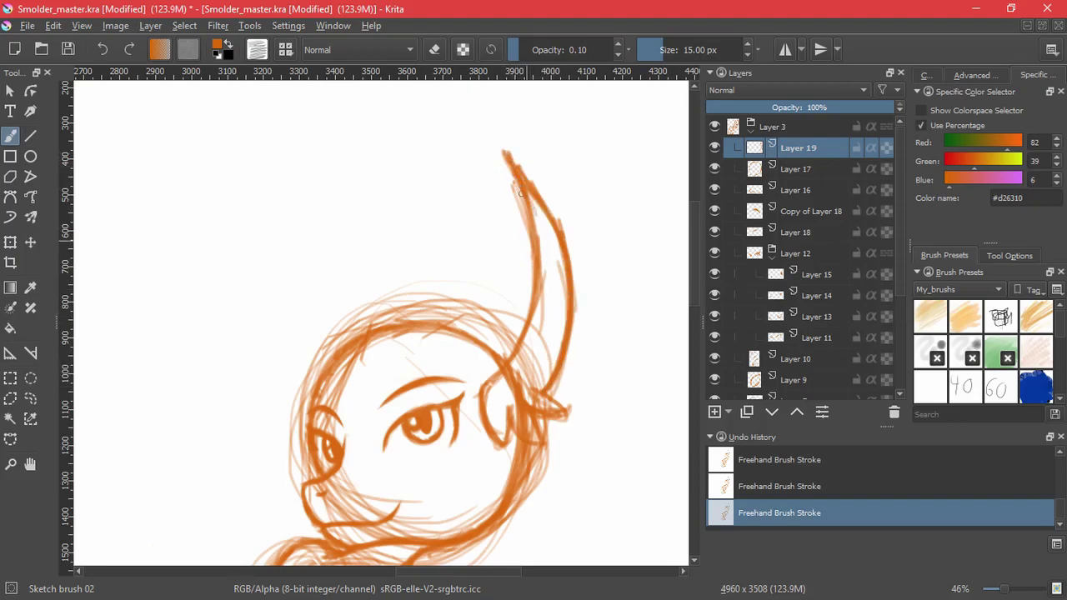
{"action": "left_click_drag", "start_coordinate": [538, 230], "coordinate": [517, 338]}
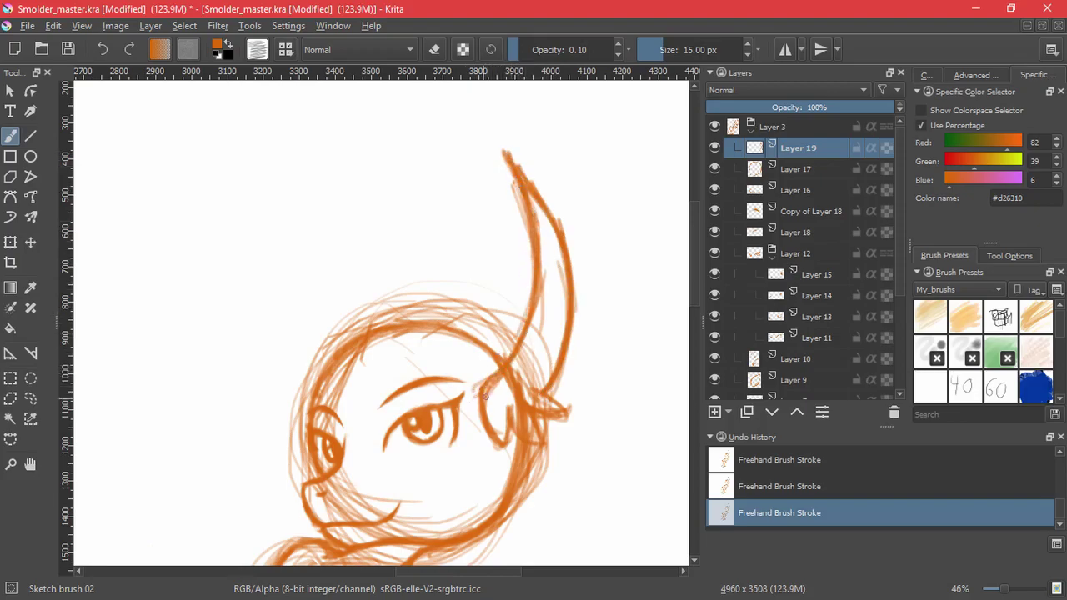
Step: Rotate the near horn and ear slightly backward around a pivot placed at the ear
{"action": "left_click", "coordinate": [10, 242]}
{"action": "left_click_drag", "start_coordinate": [525, 300], "coordinate": [500, 399]}
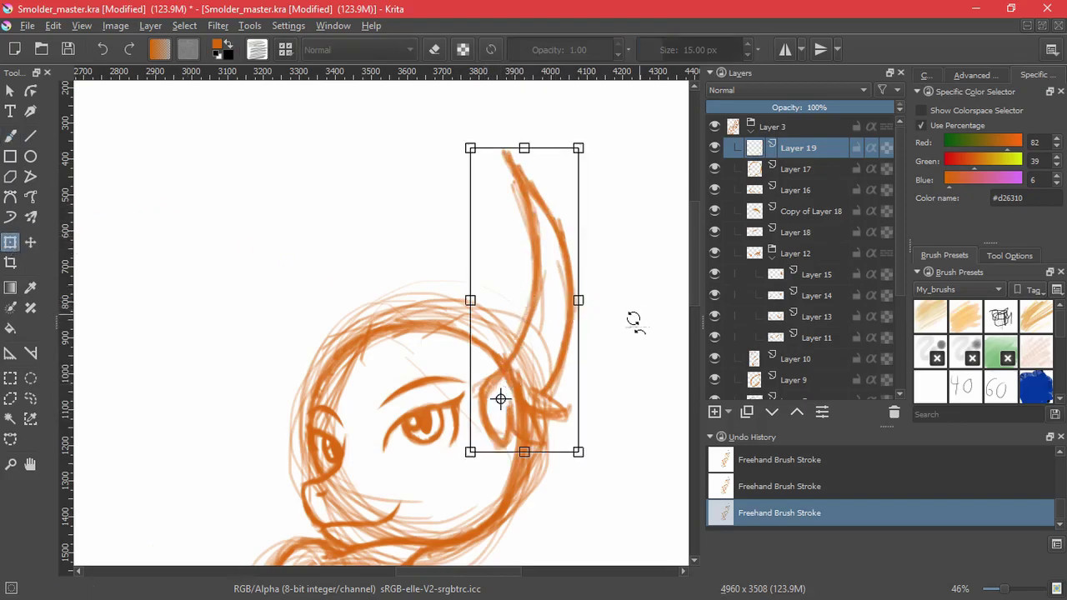
{"action": "left_click_drag", "start_coordinate": [634, 321], "coordinate": [631, 340]}
{"action": "key", "text": "Return"}
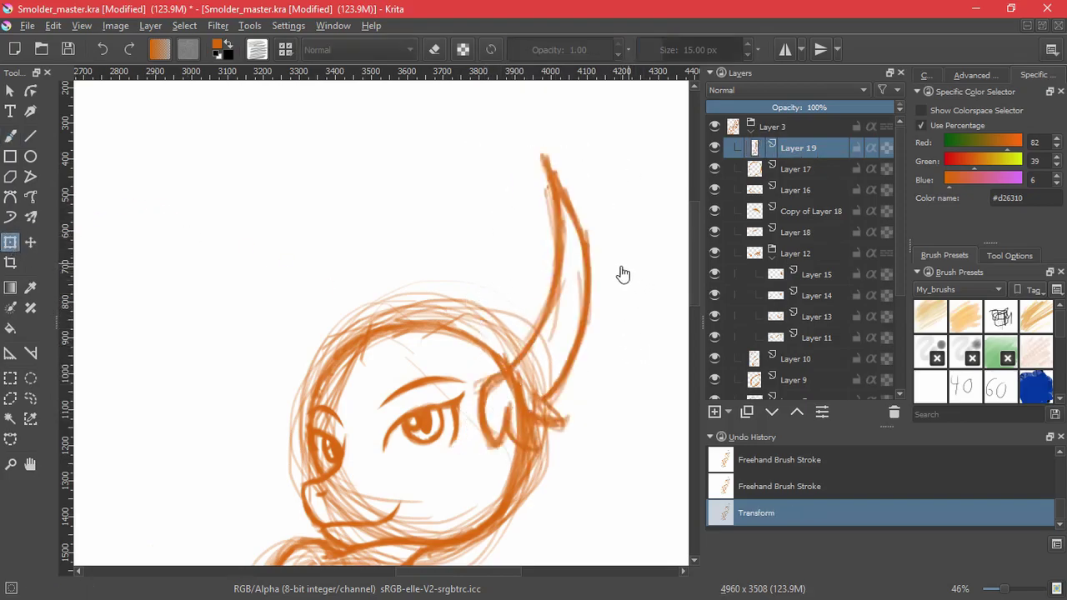
Step: Duplicate the horn and ear layer, mirror the copy horizontally, and fit it to the far side of the head, slightly shortened and slanted
{"action": "left_click", "coordinate": [747, 412]}
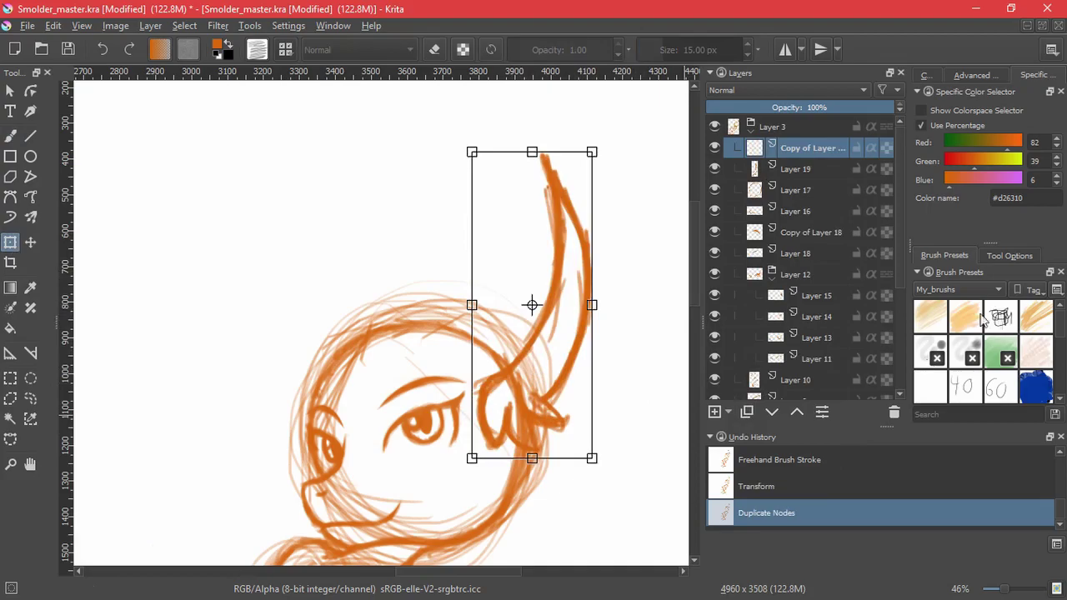
{"action": "left_click", "coordinate": [1010, 255]}
{"action": "left_click_drag", "start_coordinate": [1063, 337], "coordinate": [1060, 381]}
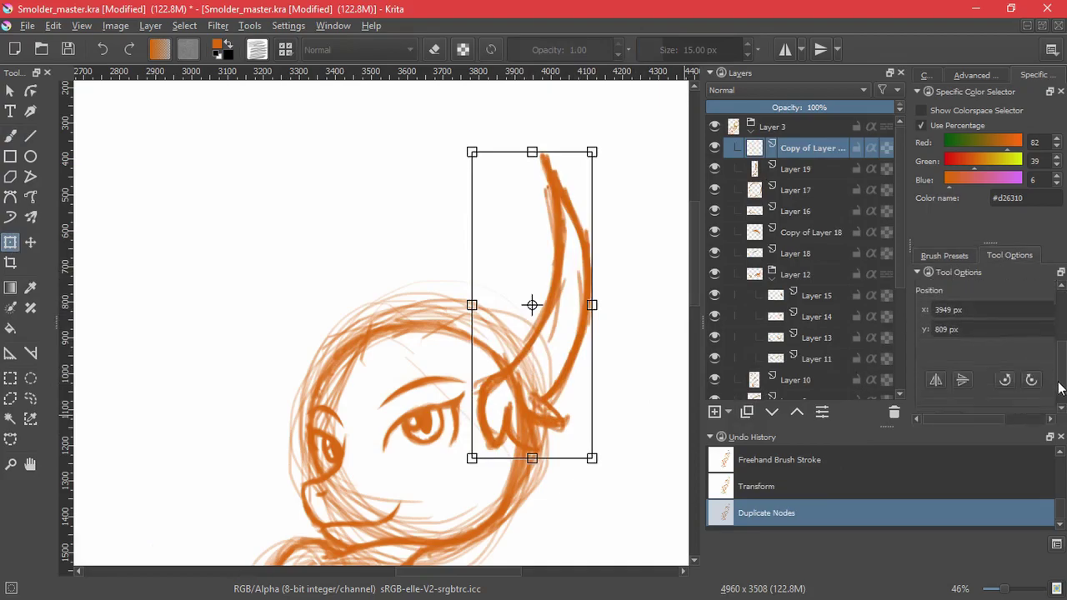
{"action": "left_click_drag", "start_coordinate": [542, 380], "coordinate": [304, 378]}
{"action": "left_click_drag", "start_coordinate": [294, 155], "coordinate": [293, 191]}
{"action": "left_click_drag", "start_coordinate": [262, 320], "coordinate": [276, 316]}
{"action": "left_click_drag", "start_coordinate": [288, 190], "coordinate": [274, 192]}
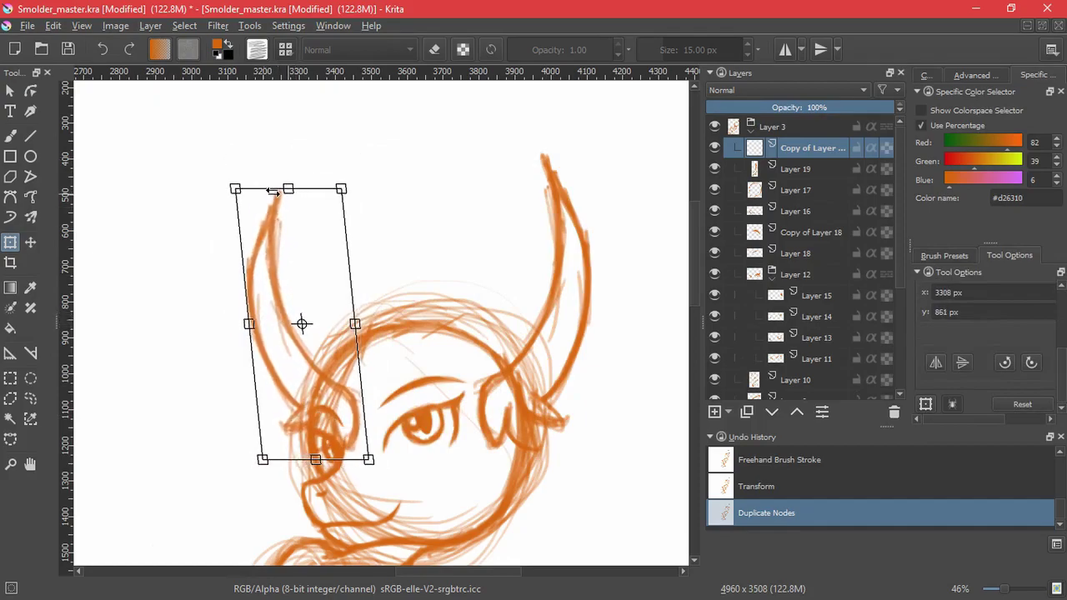
{"action": "left_click_drag", "start_coordinate": [281, 322], "coordinate": [287, 328]}
{"action": "key", "text": "Return"}
Step: Add a transparency mask to the copied horn layer and paint black to hide the ear lines overlapping the face
{"action": "left_click", "coordinate": [729, 411]}
{"action": "left_click", "coordinate": [739, 518]}
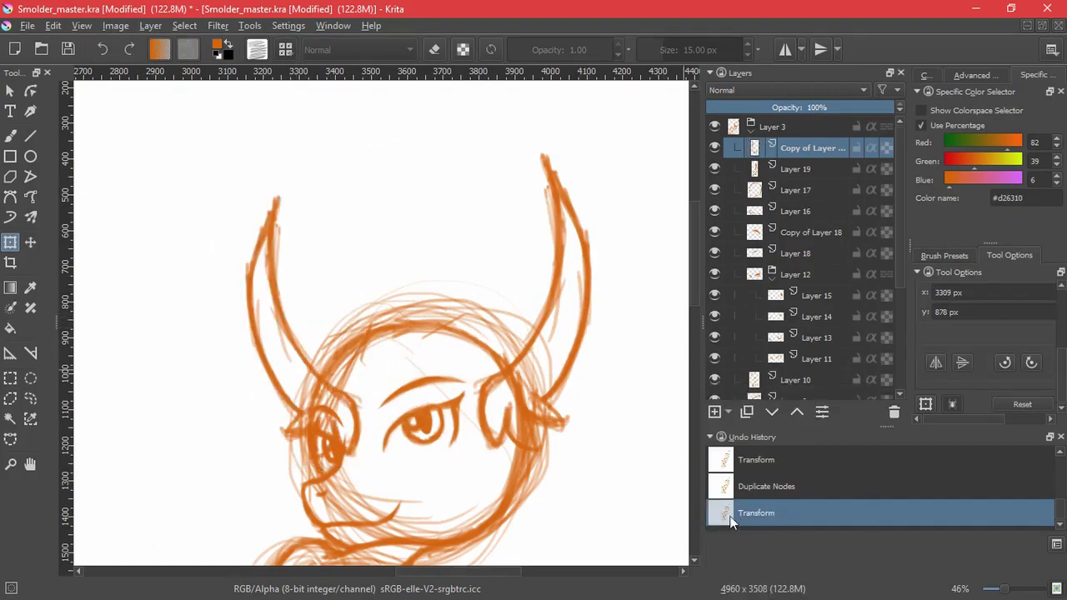
{"action": "left_click", "coordinate": [10, 135]}
{"action": "key", "text": "d"}
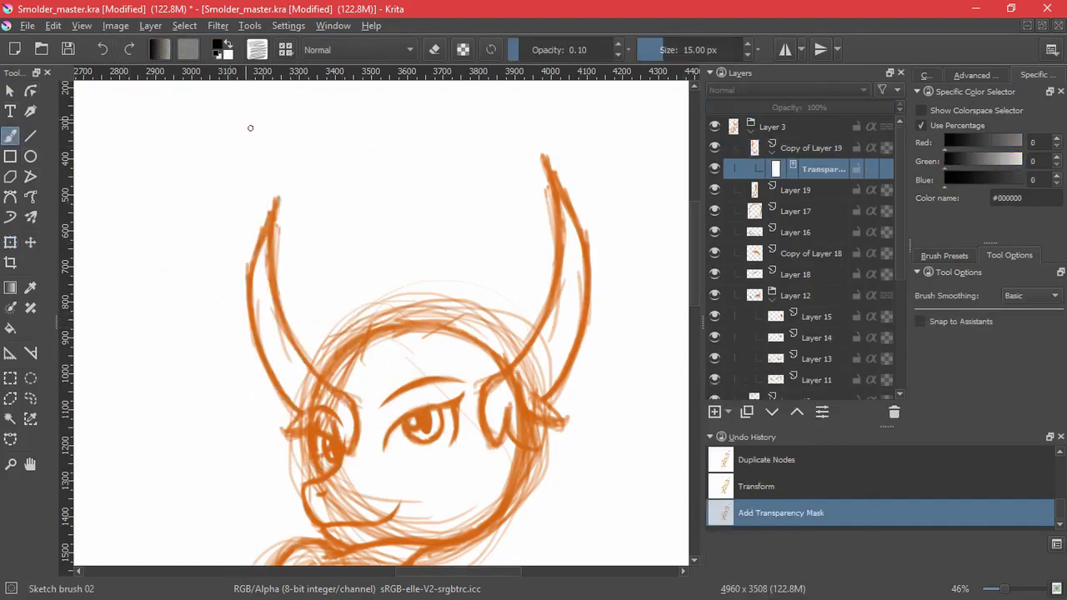
{"action": "left_click_drag", "start_coordinate": [353, 451], "coordinate": [357, 400]}
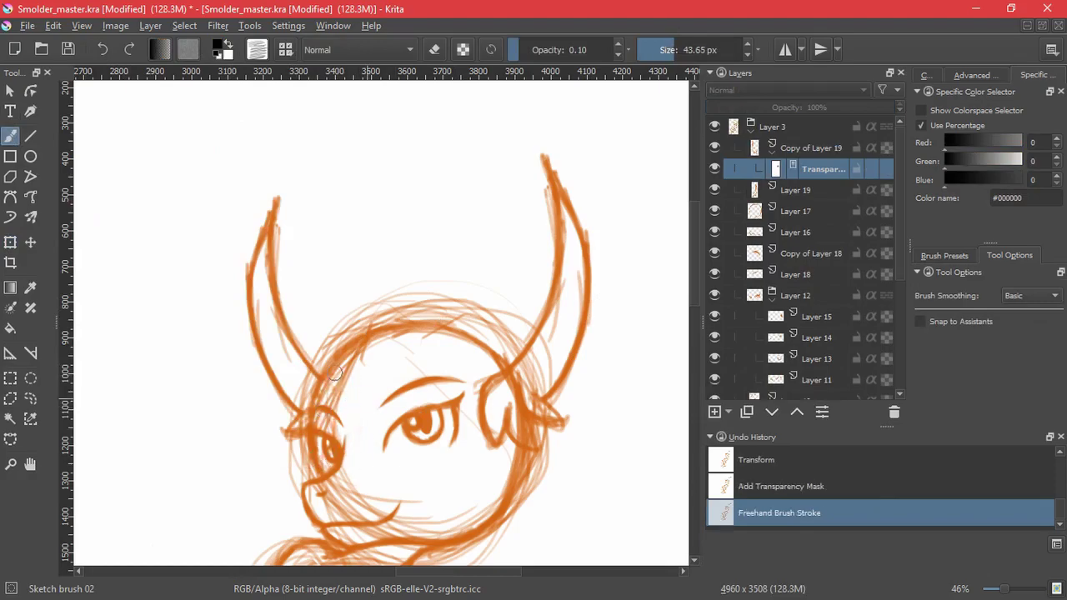
{"action": "left_click_drag", "start_coordinate": [344, 384], "coordinate": [350, 375]}
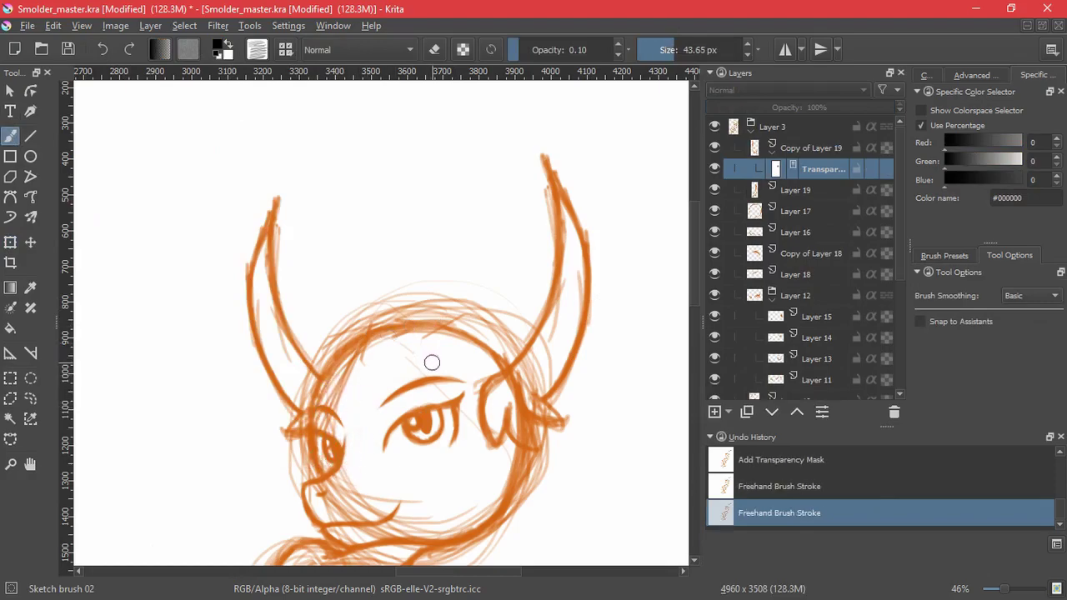
Step: Shift the far horn slightly toward the head and skew it vertically so it slopes with the head's perspective
{"action": "key", "text": "Page_Up"}
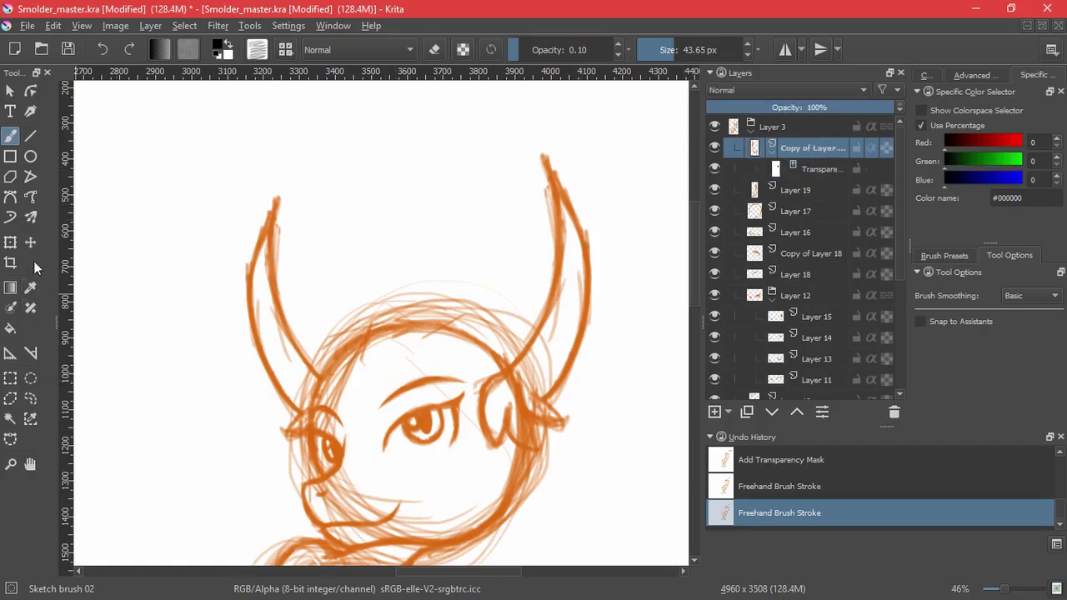
{"action": "left_click", "coordinate": [30, 242]}
{"action": "left_click_drag", "start_coordinate": [305, 338], "coordinate": [322, 319]}
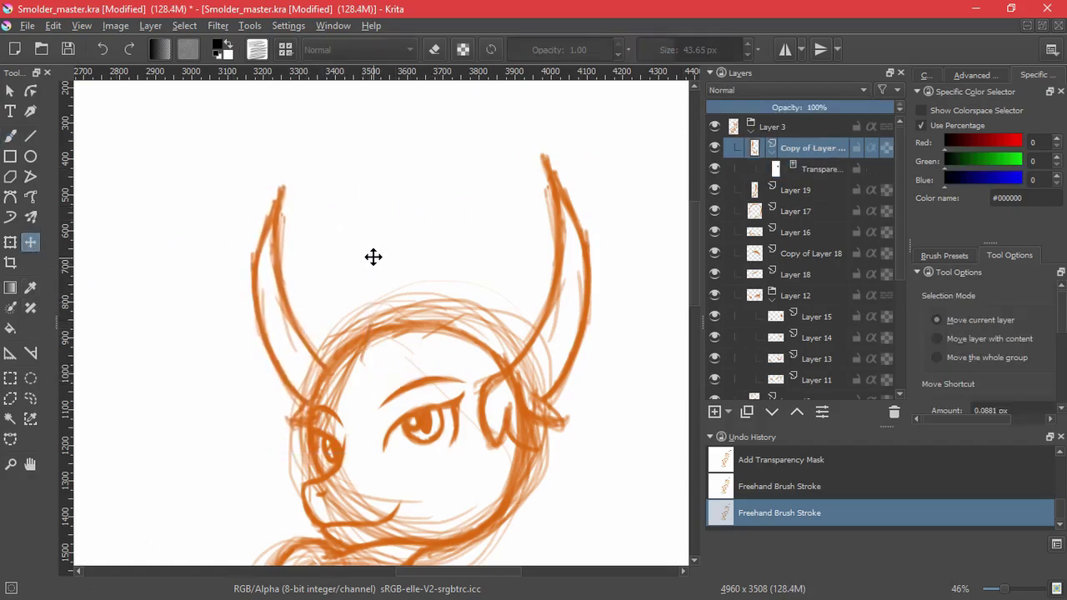
{"action": "left_click", "coordinate": [10, 242]}
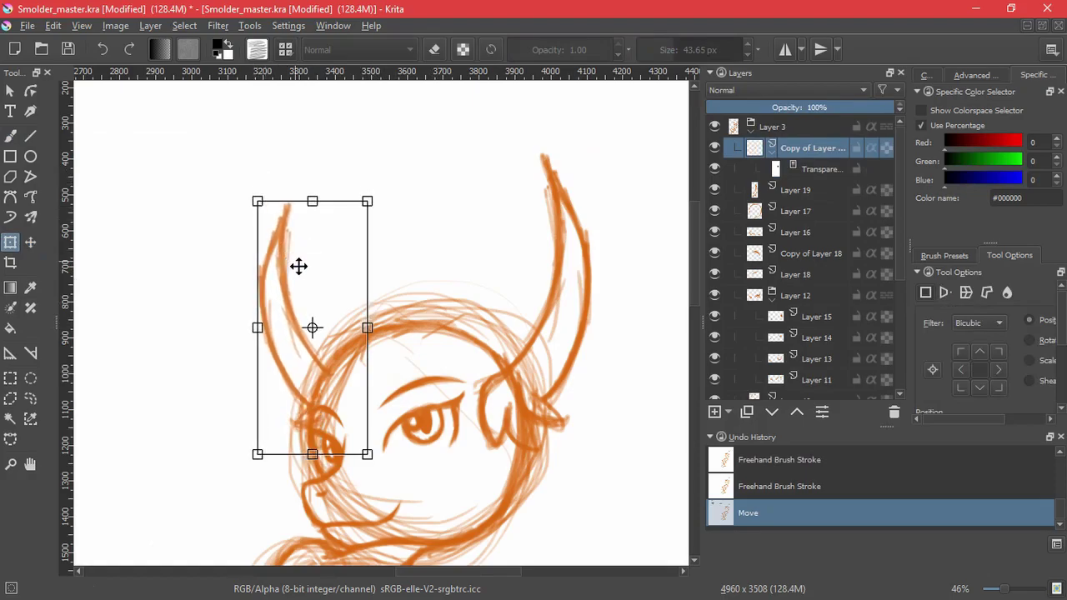
{"action": "left_click_drag", "start_coordinate": [358, 230], "coordinate": [361, 222]}
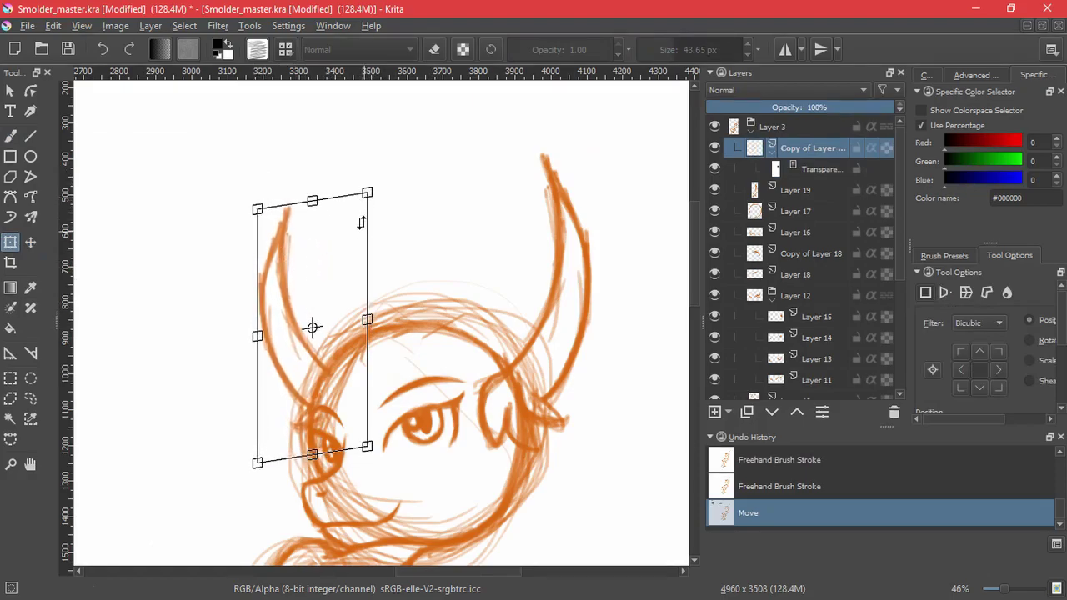
{"action": "key", "text": "Return"}
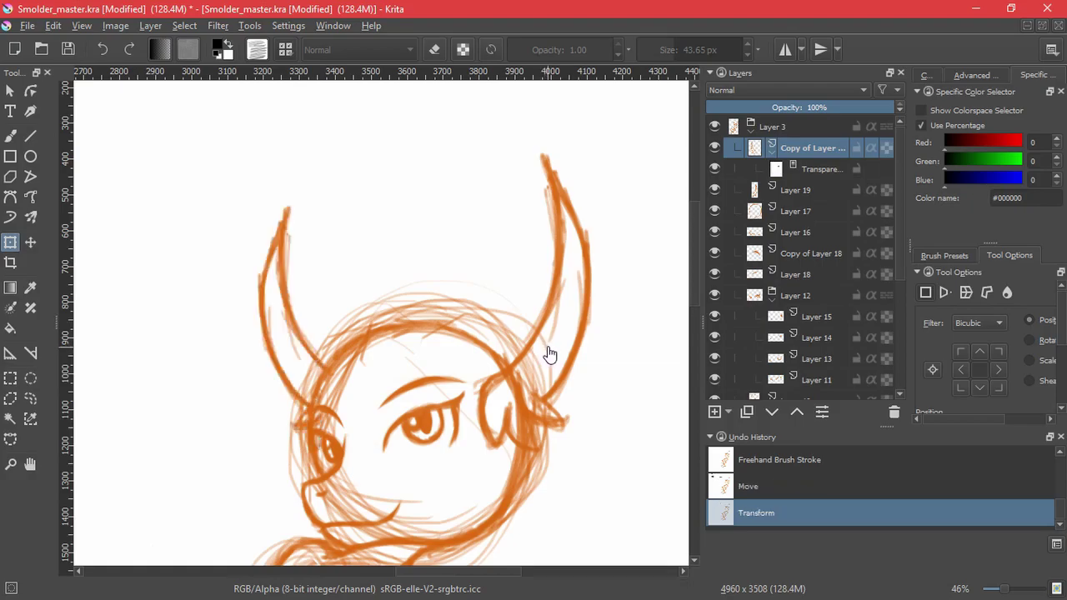
Step: Add a new layer directly above Layer 19 and set the Freehand Brush back to orange at 15 px
{"action": "left_click", "coordinate": [764, 158]}
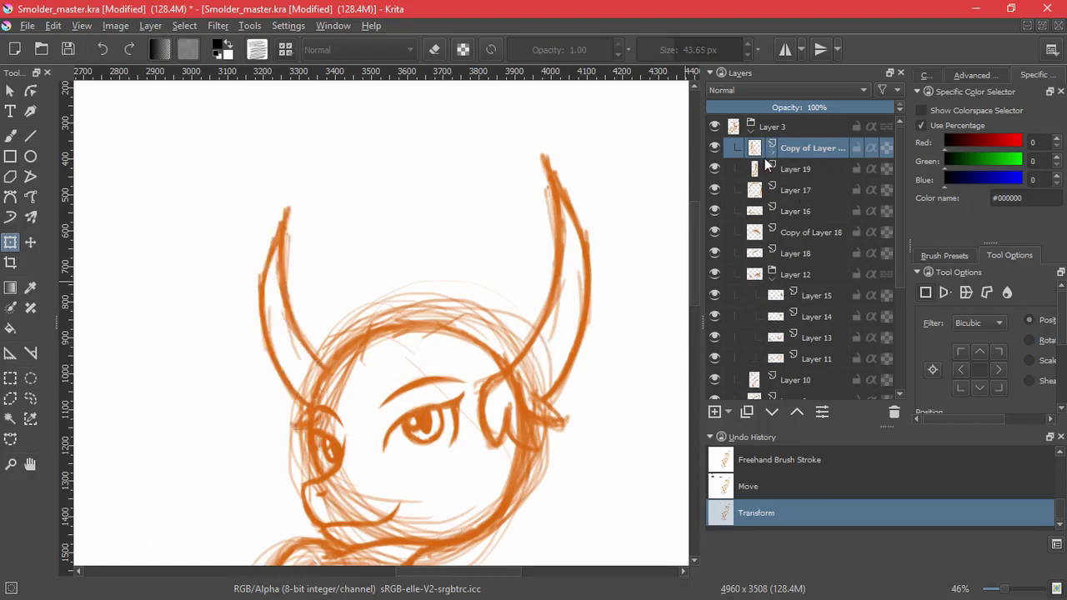
{"action": "left_click", "coordinate": [714, 412]}
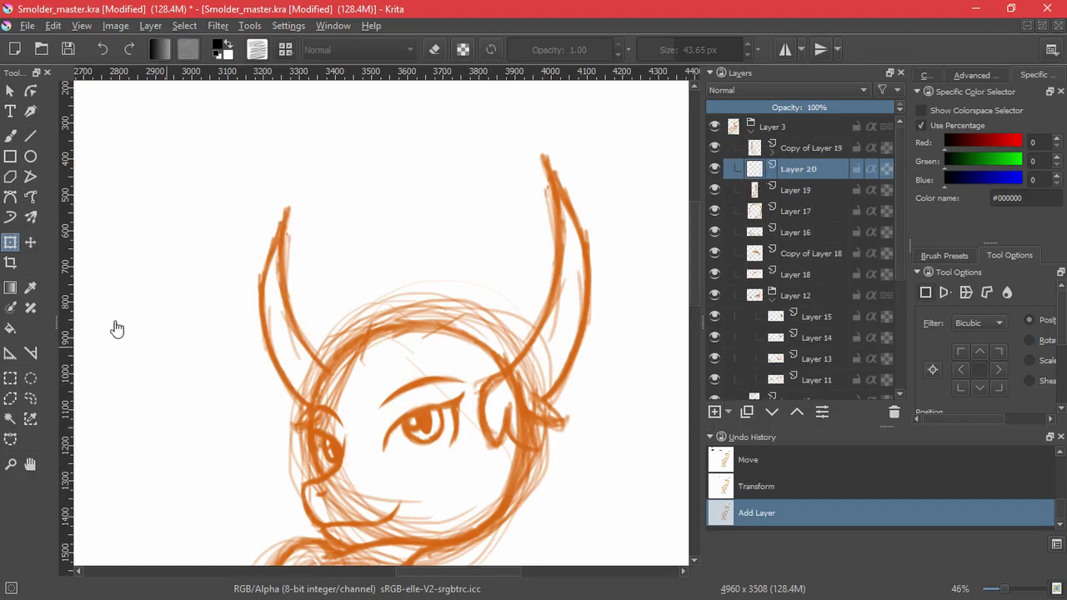
{"action": "left_click", "coordinate": [10, 135]}
{"action": "left_click_drag", "start_coordinate": [427, 209], "coordinate": [371, 279]}
{"action": "key", "text": "ctrl+z"}
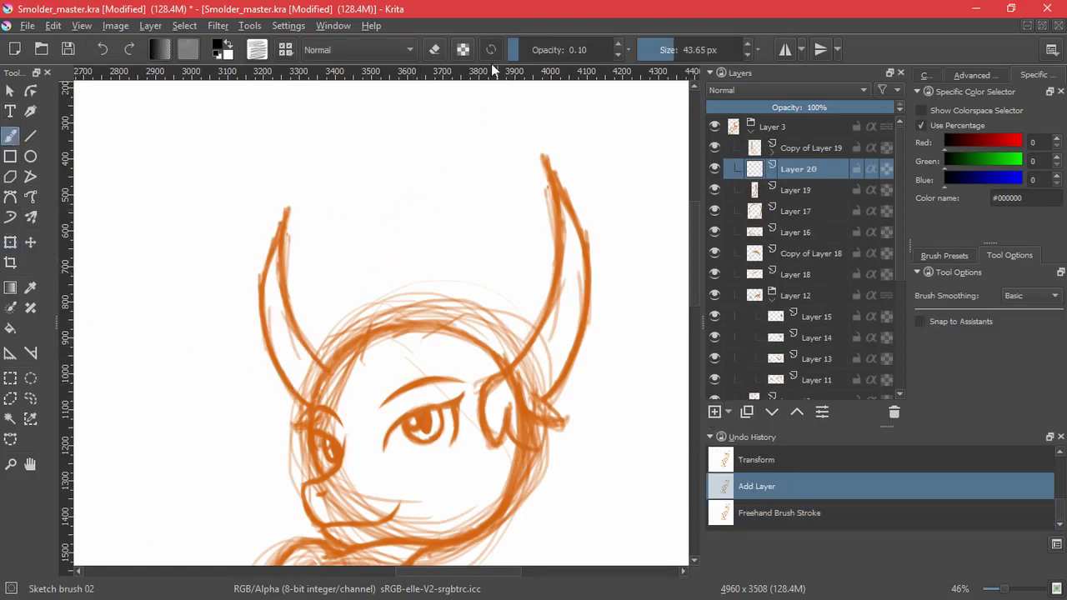
{"action": "left_click_drag", "start_coordinate": [493, 204], "coordinate": [437, 258]}
{"action": "key", "text": "ctrl+z"}
{"action": "left_click", "coordinate": [925, 77]}
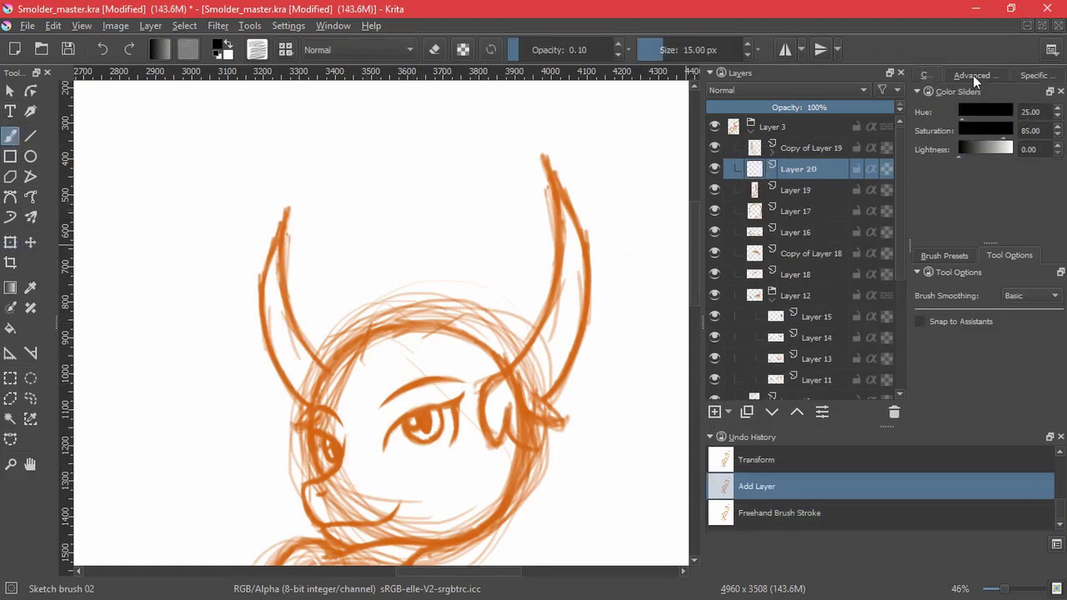
{"action": "left_click", "coordinate": [973, 76]}
{"action": "left_click", "coordinate": [1057, 119]}
{"action": "left_click_drag", "start_coordinate": [506, 192], "coordinate": [422, 319]}
{"action": "key", "text": "ctrl+z"}
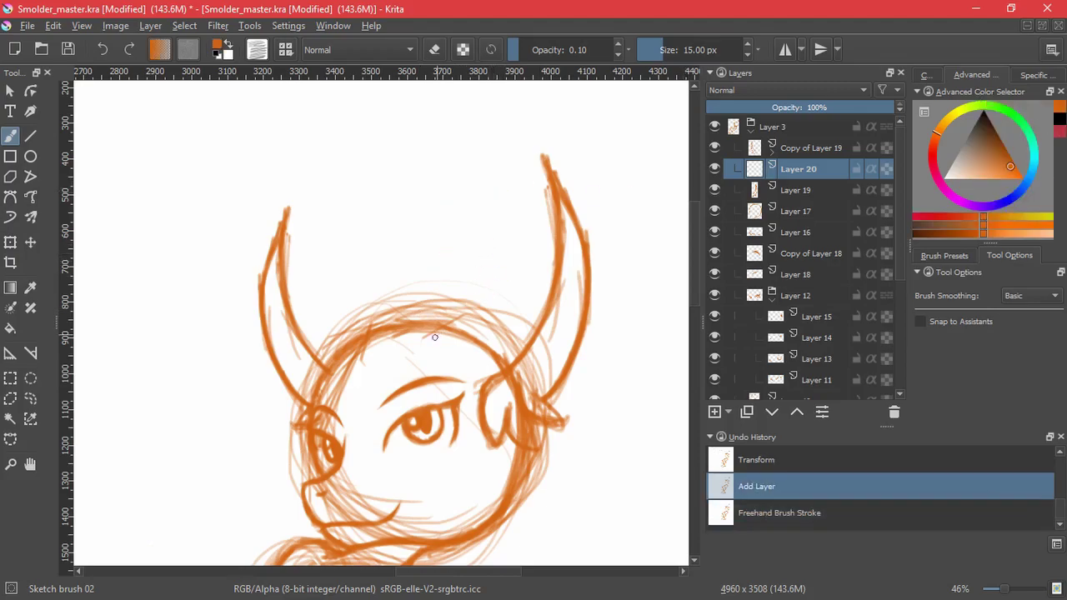
Step: Sketch the front lobe of the head crest, rising from the forehead to a pointed tip and curving back down
{"action": "left_click_drag", "start_coordinate": [390, 364], "coordinate": [393, 325]}
{"action": "mouse_move", "coordinate": [342, 378]}
{"action": "left_mouse_down"}
{"action": "mouse_move", "coordinate": [347, 185]}
{"action": "mouse_move", "coordinate": [344, 202]}
{"action": "mouse_move", "coordinate": [424, 116]}
{"action": "left_mouse_up"}
{"action": "left_click_drag", "start_coordinate": [353, 207], "coordinate": [475, 87]}
{"action": "left_click_drag", "start_coordinate": [384, 144], "coordinate": [333, 285]}
{"action": "mouse_move", "coordinate": [372, 162]}
{"action": "left_mouse_down"}
{"action": "mouse_move", "coordinate": [331, 320]}
{"action": "mouse_move", "coordinate": [341, 382]}
{"action": "left_mouse_up"}
{"action": "left_click_drag", "start_coordinate": [479, 140], "coordinate": [410, 234]}
{"action": "left_click_drag", "start_coordinate": [300, 260], "coordinate": [394, 182]}
{"action": "mouse_move", "coordinate": [278, 294]}
{"action": "left_mouse_down"}
{"action": "mouse_move", "coordinate": [402, 176]}
{"action": "mouse_move", "coordinate": [381, 296]}
{"action": "left_mouse_up"}
{"action": "left_click_drag", "start_coordinate": [407, 179], "coordinate": [379, 292]}
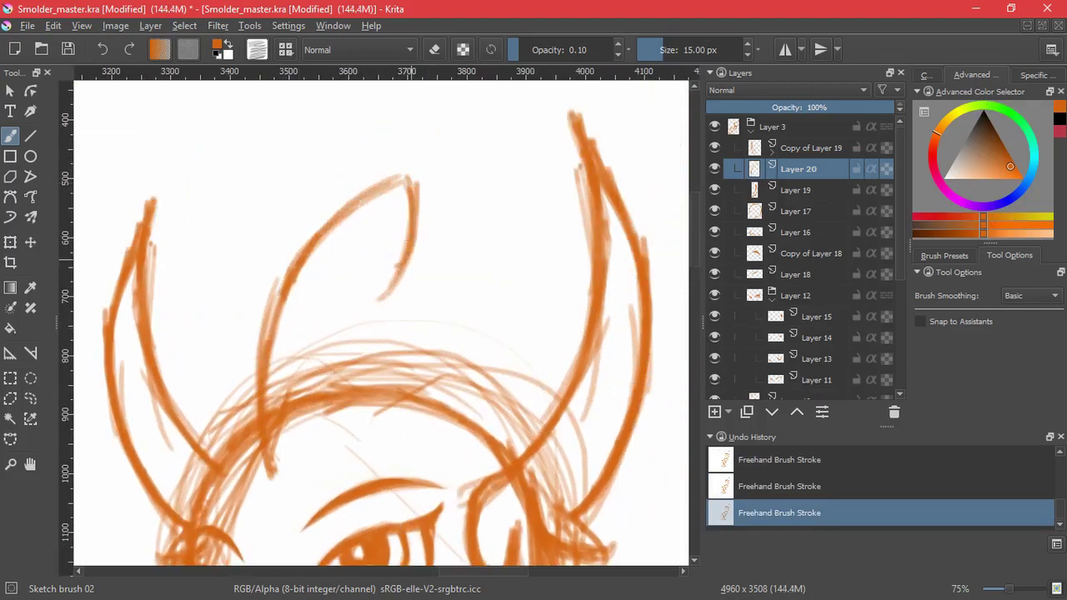
{"action": "left_click", "coordinate": [464, 7]}
{"action": "left_click_drag", "start_coordinate": [400, 268], "coordinate": [378, 302]}
{"action": "left_click_drag", "start_coordinate": [407, 180], "coordinate": [411, 223]}
{"action": "mouse_move", "coordinate": [408, 177]}
{"action": "left_mouse_down"}
{"action": "mouse_move", "coordinate": [350, 205]}
{"action": "mouse_move", "coordinate": [263, 374]}
{"action": "left_mouse_up"}
Step: Sketch the crest's second lobe as a thick arc from the front lobe's base back across the near horn and past its outer edge
{"action": "mouse_move", "coordinate": [401, 273]}
{"action": "left_mouse_down"}
{"action": "mouse_move", "coordinate": [458, 268]}
{"action": "mouse_move", "coordinate": [472, 250]}
{"action": "mouse_move", "coordinate": [530, 254]}
{"action": "left_mouse_up"}
{"action": "left_click_drag", "start_coordinate": [415, 265], "coordinate": [574, 281]}
{"action": "left_click_drag", "start_coordinate": [589, 431], "coordinate": [481, 282]}
{"action": "left_click_drag", "start_coordinate": [480, 507], "coordinate": [480, 547]}
{"action": "left_click_drag", "start_coordinate": [453, 354], "coordinate": [440, 325]}
{"action": "left_click_drag", "start_coordinate": [426, 321], "coordinate": [354, 315]}
{"action": "left_click_drag", "start_coordinate": [374, 232], "coordinate": [442, 245]}
{"action": "mouse_move", "coordinate": [377, 230]}
{"action": "left_mouse_down"}
{"action": "mouse_move", "coordinate": [456, 277]}
{"action": "mouse_move", "coordinate": [463, 296]}
{"action": "left_mouse_up"}
{"action": "left_click_drag", "start_coordinate": [416, 246], "coordinate": [468, 308]}
{"action": "left_click_drag", "start_coordinate": [364, 229], "coordinate": [412, 254]}
{"action": "mouse_move", "coordinate": [274, 232]}
{"action": "left_mouse_down"}
{"action": "mouse_move", "coordinate": [363, 228]}
{"action": "mouse_move", "coordinate": [466, 289]}
{"action": "mouse_move", "coordinate": [471, 321]}
{"action": "left_mouse_up"}
{"action": "left_click_drag", "start_coordinate": [450, 288], "coordinate": [491, 371]}
{"action": "left_click_drag", "start_coordinate": [442, 275], "coordinate": [490, 371]}
{"action": "left_click_drag", "start_coordinate": [461, 300], "coordinate": [489, 369]}
{"action": "left_click_drag", "start_coordinate": [375, 233], "coordinate": [427, 262]}
{"action": "mouse_move", "coordinate": [364, 234]}
{"action": "left_mouse_down"}
{"action": "mouse_move", "coordinate": [421, 265]}
{"action": "mouse_move", "coordinate": [492, 374]}
{"action": "left_mouse_up"}
{"action": "left_click_drag", "start_coordinate": [435, 275], "coordinate": [488, 321]}
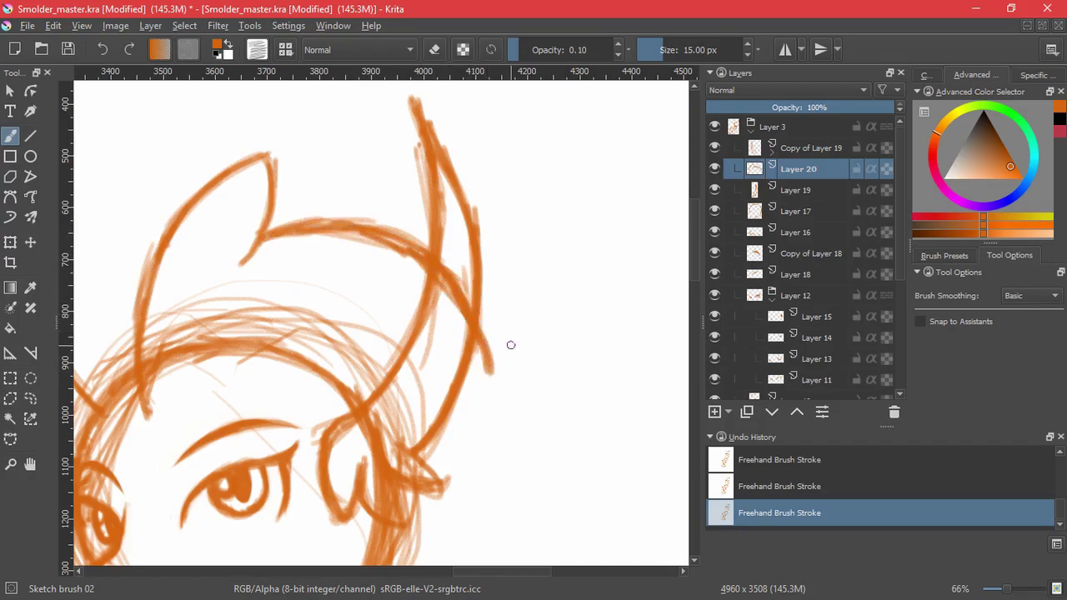
{"action": "left_click_drag", "start_coordinate": [490, 369], "coordinate": [489, 390]}
{"action": "left_click_drag", "start_coordinate": [496, 396], "coordinate": [435, 353]}
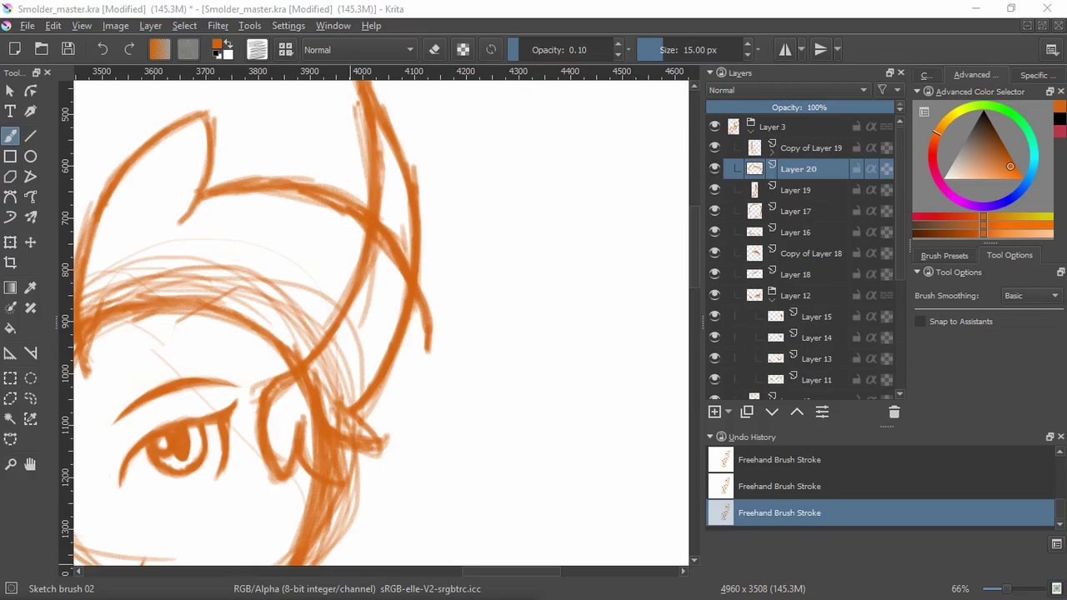
{"action": "left_click", "coordinate": [437, 321]}
{"action": "mouse_move", "coordinate": [425, 337]}
{"action": "left_mouse_down"}
{"action": "mouse_move", "coordinate": [465, 338]}
{"action": "mouse_move", "coordinate": [406, 520]}
{"action": "left_mouse_up"}
{"action": "key", "text": "ctrl+z"}
{"action": "key", "text": "ctrl+z"}
{"action": "key", "text": "ctrl+z"}
{"action": "key", "text": "ctrl+z"}
Step: Draw the crest's back edge from the near horn down behind the ear to the back of the head
{"action": "left_click_drag", "start_coordinate": [473, 317], "coordinate": [400, 529]}
{"action": "left_click_drag", "start_coordinate": [436, 439], "coordinate": [494, 322]}
{"action": "mouse_move", "coordinate": [491, 346]}
{"action": "left_mouse_down"}
{"action": "mouse_move", "coordinate": [436, 438]}
{"action": "mouse_move", "coordinate": [350, 492]}
{"action": "mouse_move", "coordinate": [522, 283]}
{"action": "mouse_move", "coordinate": [535, 233]}
{"action": "left_mouse_up"}
{"action": "mouse_move", "coordinate": [534, 242]}
{"action": "left_mouse_down"}
{"action": "mouse_move", "coordinate": [496, 336]}
{"action": "mouse_move", "coordinate": [380, 484]}
{"action": "left_mouse_up"}
{"action": "left_click_drag", "start_coordinate": [453, 286], "coordinate": [442, 361]}
Step: Transform the head crest on Layer 20, slanting it slightly and lowering it so it sits closer to the head
{"action": "left_click", "coordinate": [10, 242]}
{"action": "left_click_drag", "start_coordinate": [462, 228], "coordinate": [448, 251]}
{"action": "key", "text": "ctrl+z"}
{"action": "left_click_drag", "start_coordinate": [397, 296], "coordinate": [393, 292]}
{"action": "left_click_drag", "start_coordinate": [445, 338], "coordinate": [453, 337]}
{"action": "left_click_drag", "start_coordinate": [382, 428], "coordinate": [383, 438]}
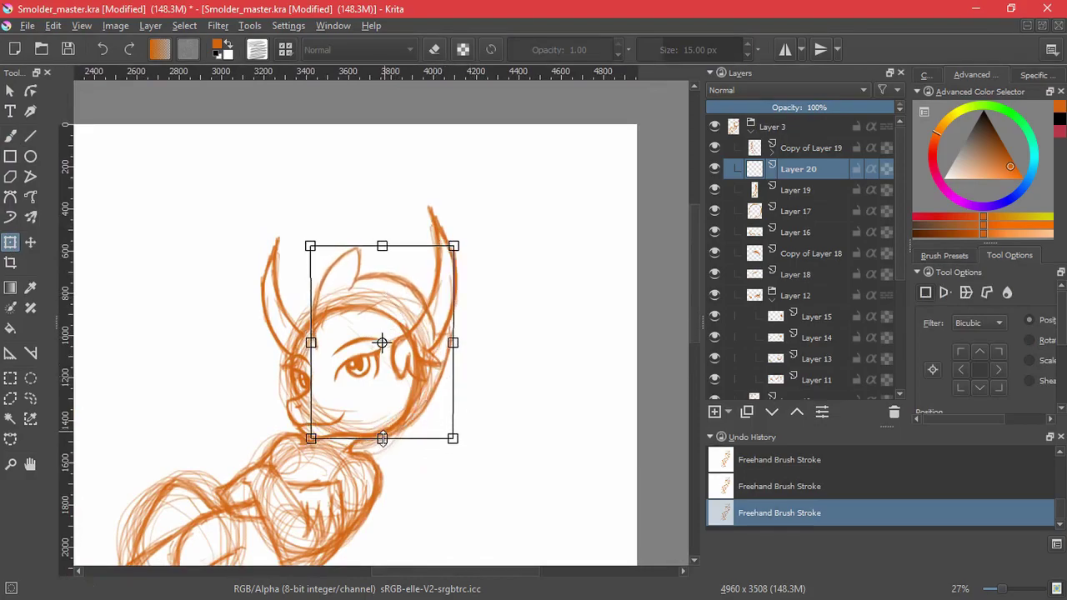
{"action": "left_click_drag", "start_coordinate": [455, 247], "coordinate": [457, 254]}
{"action": "left_click_drag", "start_coordinate": [413, 291], "coordinate": [412, 286]}
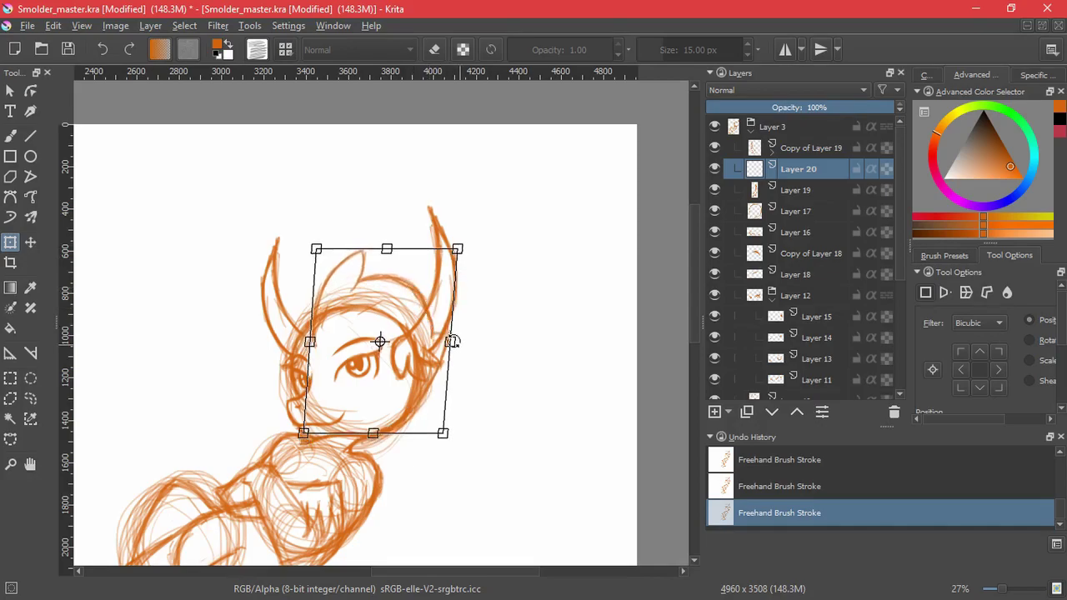
{"action": "left_click_drag", "start_coordinate": [451, 342], "coordinate": [453, 342]}
{"action": "left_click_drag", "start_coordinate": [389, 248], "coordinate": [361, 261]}
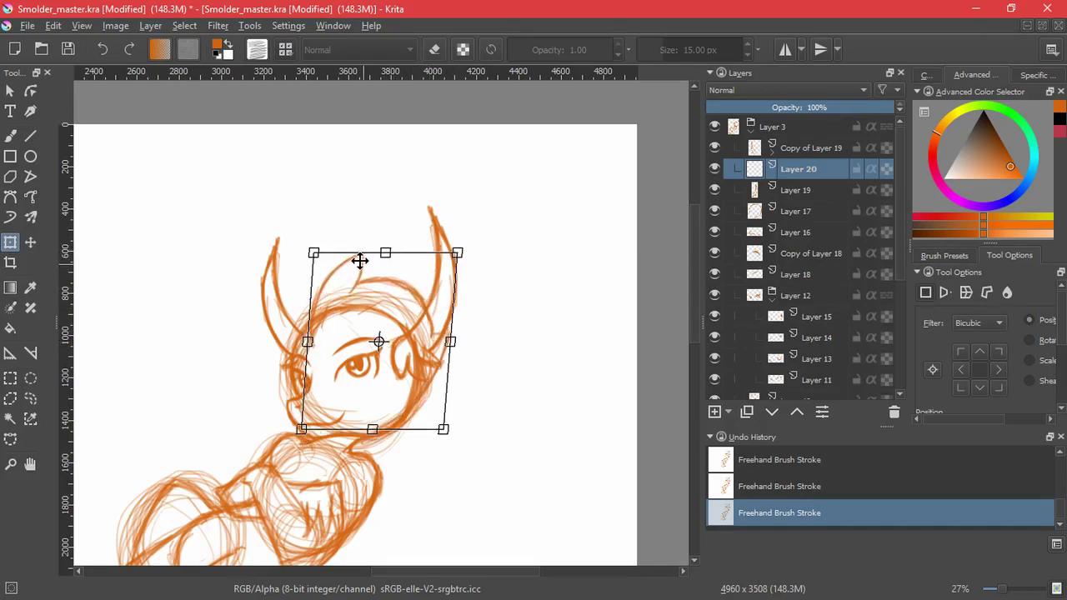
{"action": "left_click_drag", "start_coordinate": [377, 429], "coordinate": [371, 437]}
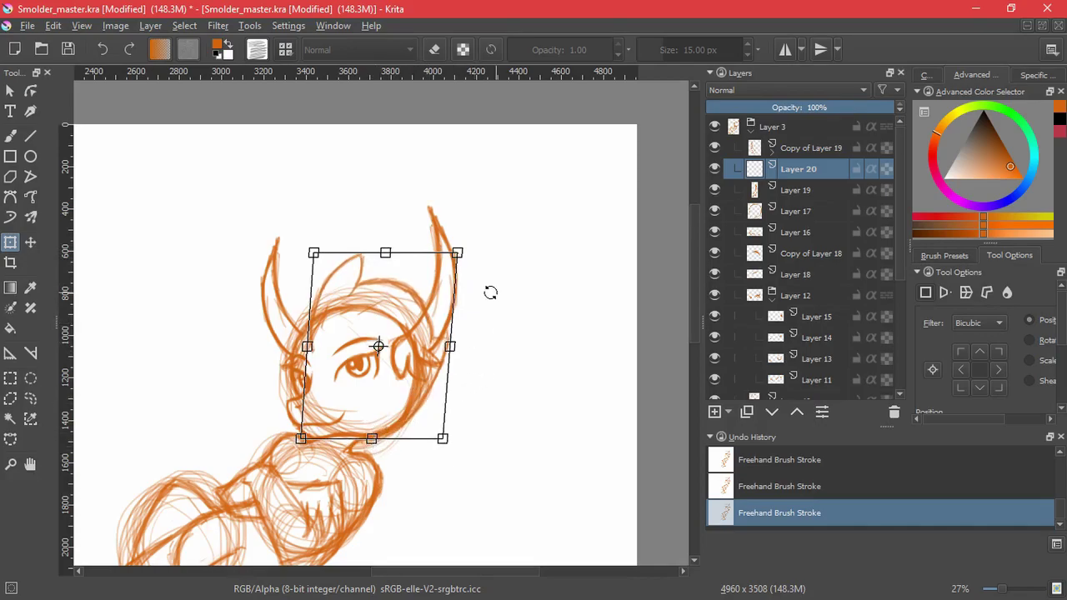
{"action": "key", "text": "Return"}
Step: Draw the crest's lower edge as an arc above the brow from the forehead towards the ear, and touch up its back edge below the near horn
{"action": "key", "text": "b"}
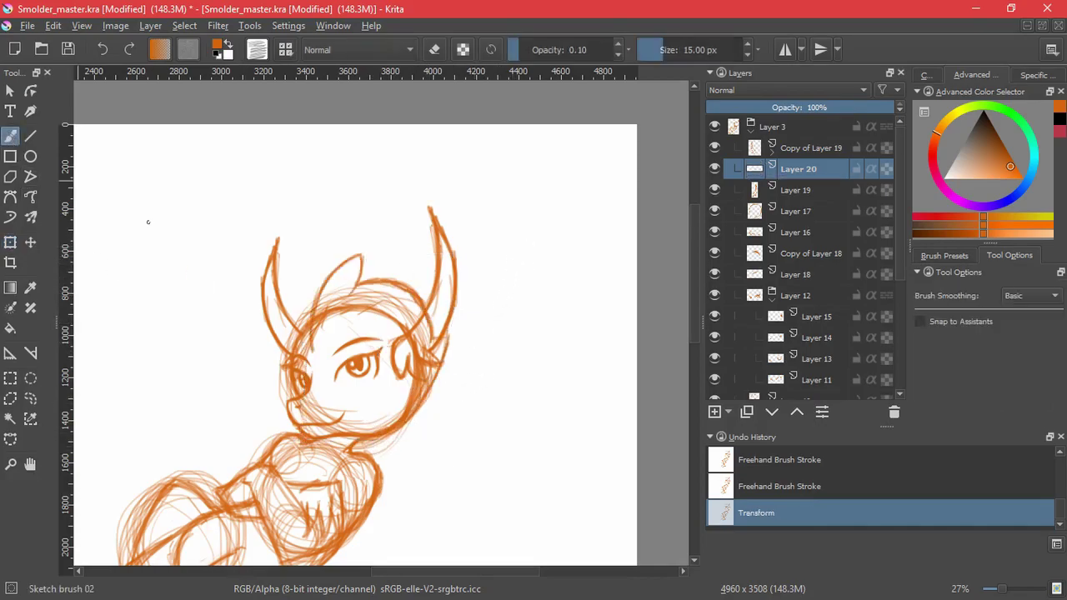
{"action": "scroll", "coordinate": [295, 375], "scroll_direction": "up", "scroll_amount": 2}
{"action": "mouse_move", "coordinate": [495, 256]}
{"action": "left_mouse_down"}
{"action": "mouse_move", "coordinate": [467, 244]}
{"action": "mouse_move", "coordinate": [362, 293]}
{"action": "left_mouse_up"}
{"action": "left_click_drag", "start_coordinate": [433, 252], "coordinate": [333, 324]}
{"action": "mouse_move", "coordinate": [388, 272]}
{"action": "left_mouse_down"}
{"action": "mouse_move", "coordinate": [331, 334]}
{"action": "mouse_move", "coordinate": [463, 250]}
{"action": "mouse_move", "coordinate": [374, 276]}
{"action": "left_mouse_up"}
{"action": "left_click_drag", "start_coordinate": [334, 307], "coordinate": [403, 266]}
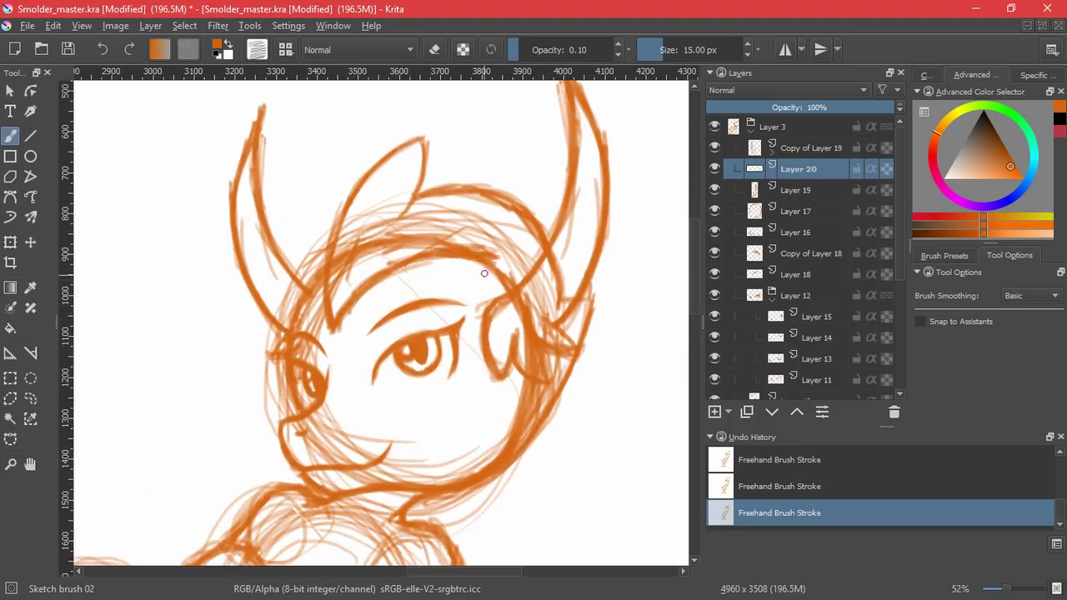
{"action": "mouse_move", "coordinate": [423, 234]}
{"action": "left_mouse_down"}
{"action": "mouse_move", "coordinate": [402, 274]}
{"action": "mouse_move", "coordinate": [406, 264]}
{"action": "left_mouse_up"}
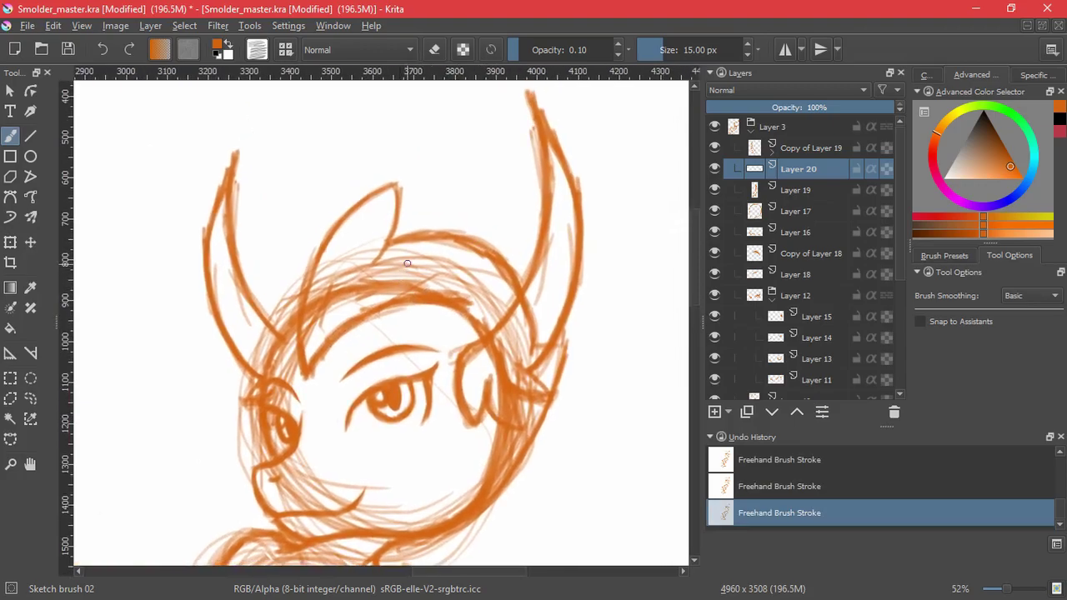
{"action": "mouse_move", "coordinate": [550, 321]}
{"action": "left_mouse_down"}
{"action": "mouse_move", "coordinate": [547, 388]}
{"action": "mouse_move", "coordinate": [551, 313]}
{"action": "left_mouse_up"}
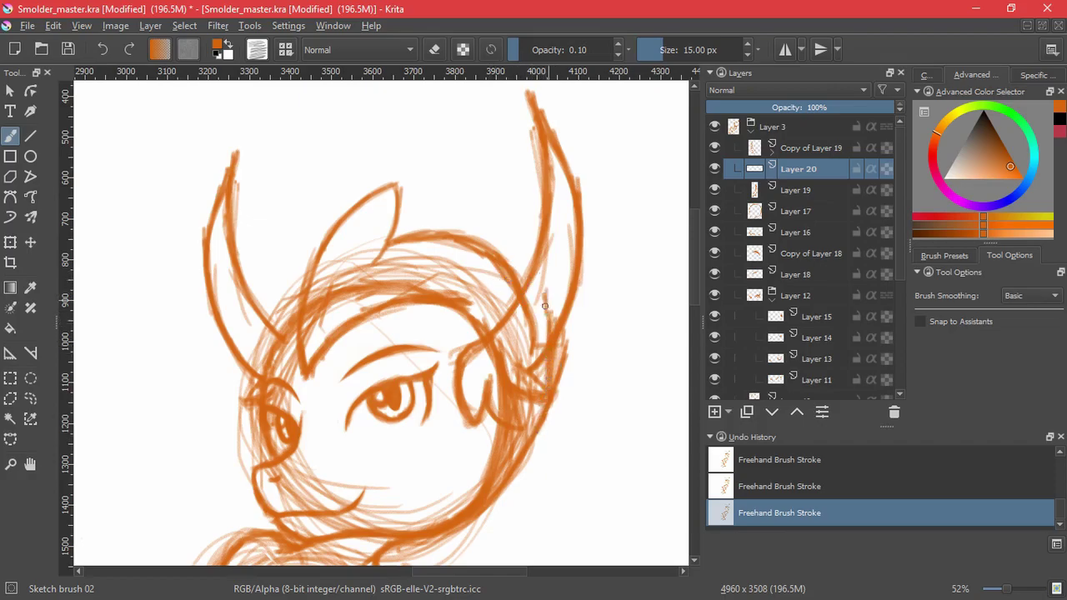
Step: Transform the near horn on Layer 19 to make it slightly shorter while keeping its base on the head
{"action": "mouse_move", "coordinate": [438, 385]}
{"action": "left_mouse_down"}
{"action": "mouse_move", "coordinate": [447, 280]}
{"action": "mouse_move", "coordinate": [434, 338]}
{"action": "left_mouse_up"}
{"action": "left_click_drag", "start_coordinate": [480, 309], "coordinate": [451, 397]}
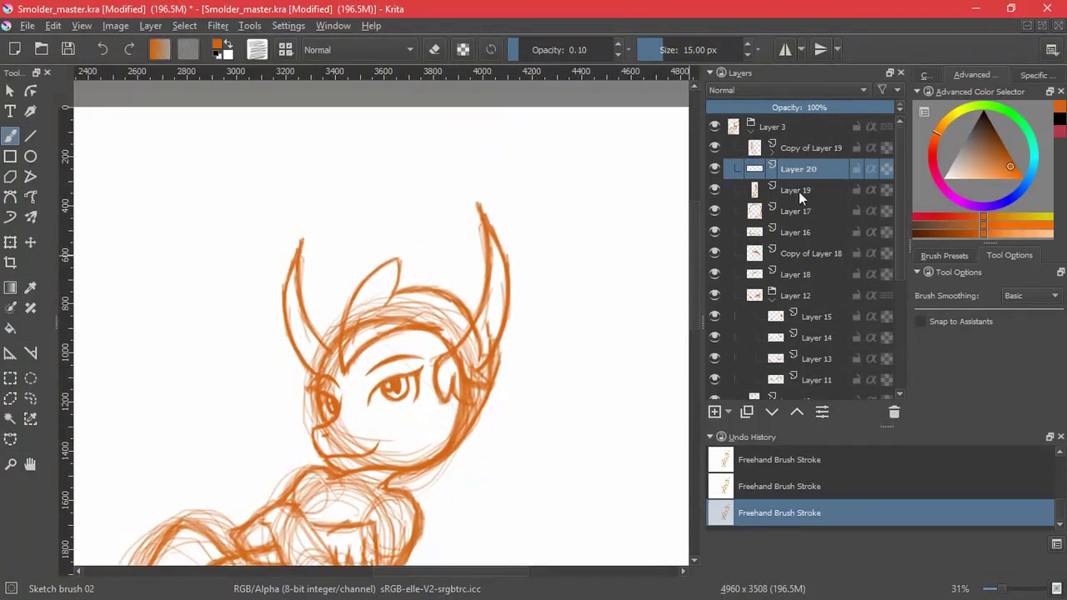
{"action": "left_click", "coordinate": [750, 188]}
{"action": "left_click", "coordinate": [10, 242]}
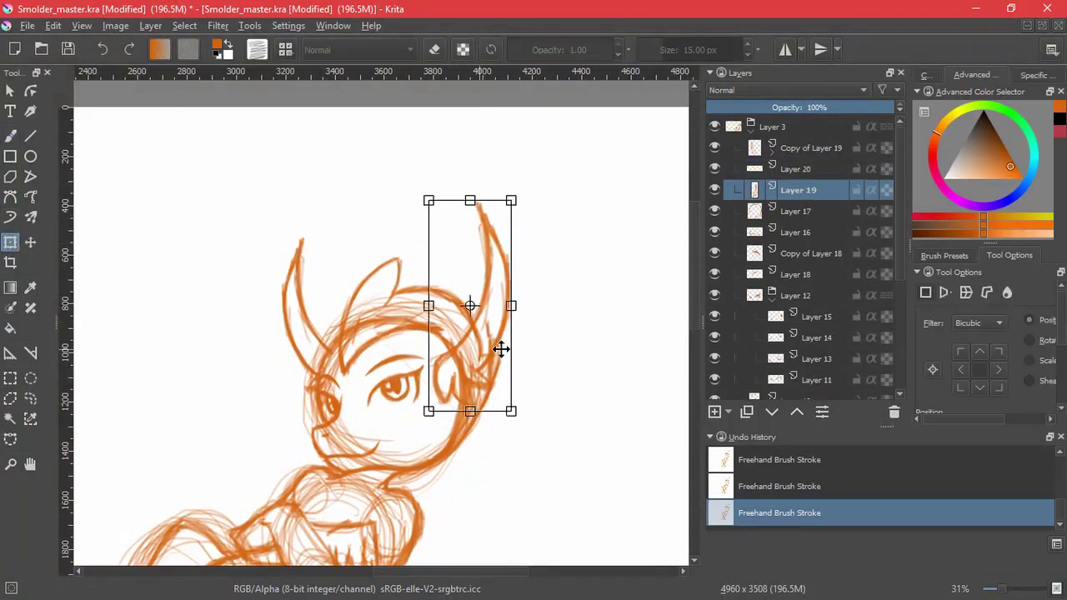
{"action": "left_click_drag", "start_coordinate": [513, 197], "coordinate": [505, 217]}
{"action": "left_click_drag", "start_coordinate": [492, 307], "coordinate": [494, 300]}
{"action": "left_click_drag", "start_coordinate": [507, 397], "coordinate": [513, 406]}
{"action": "left_click_drag", "start_coordinate": [489, 349], "coordinate": [485, 345]}
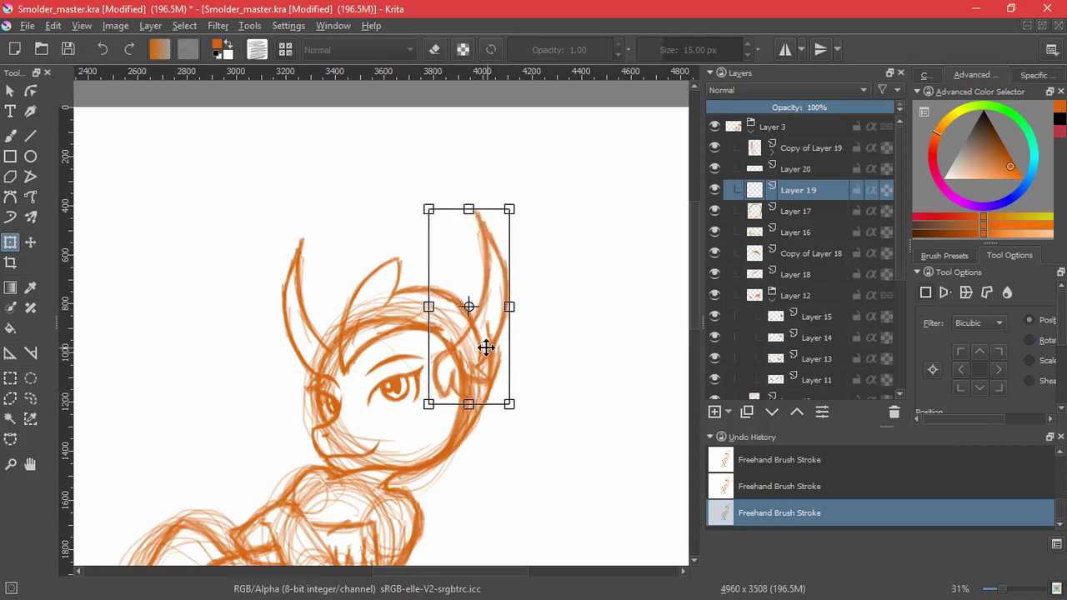
{"action": "key", "text": "Return"}
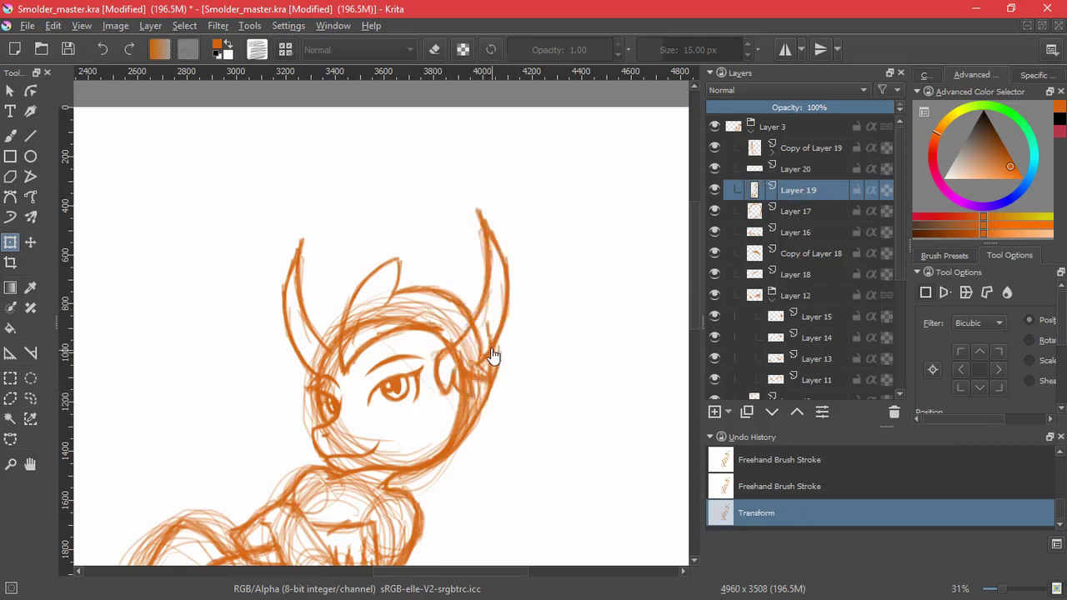
Step: Add a new layer directly above Copy of Layer 19 for the wing and return to the Freehand Brush
{"action": "left_click_drag", "start_coordinate": [454, 413], "coordinate": [471, 310]}
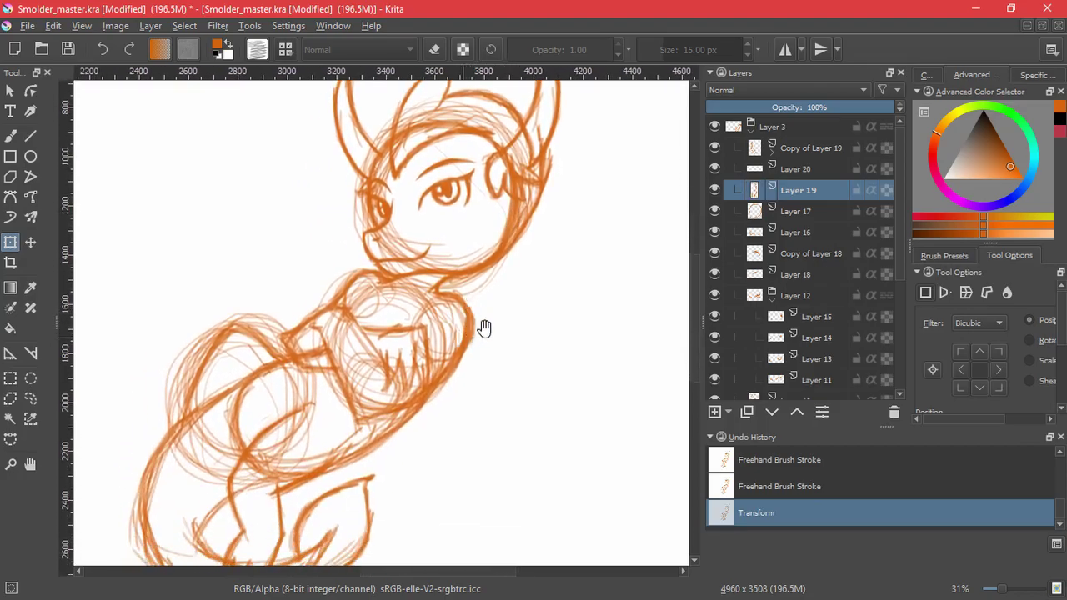
{"action": "left_click_drag", "start_coordinate": [544, 327], "coordinate": [508, 400]}
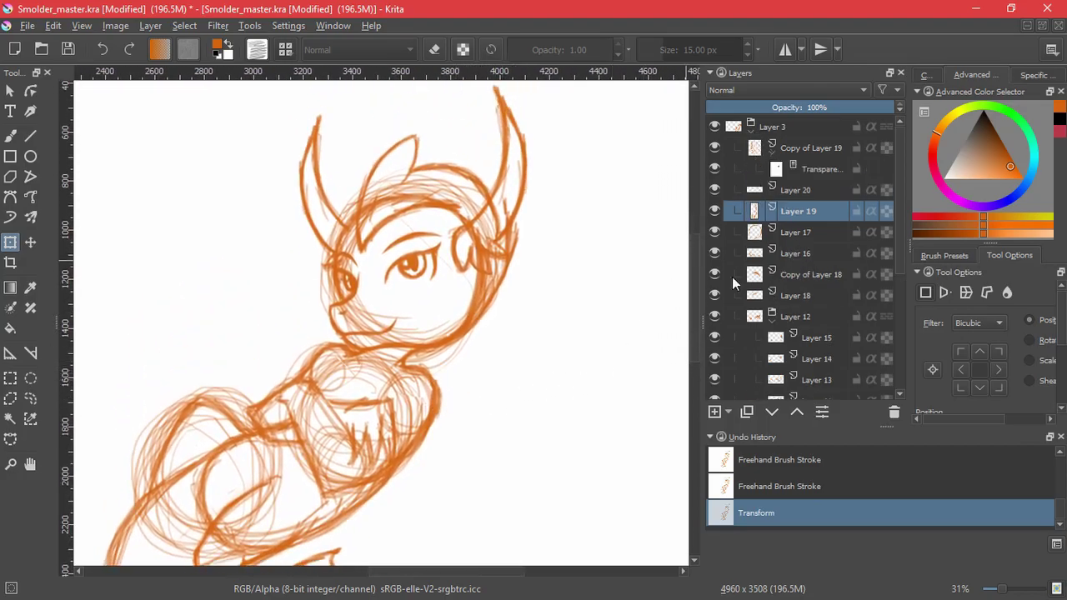
{"action": "left_click", "coordinate": [715, 412]}
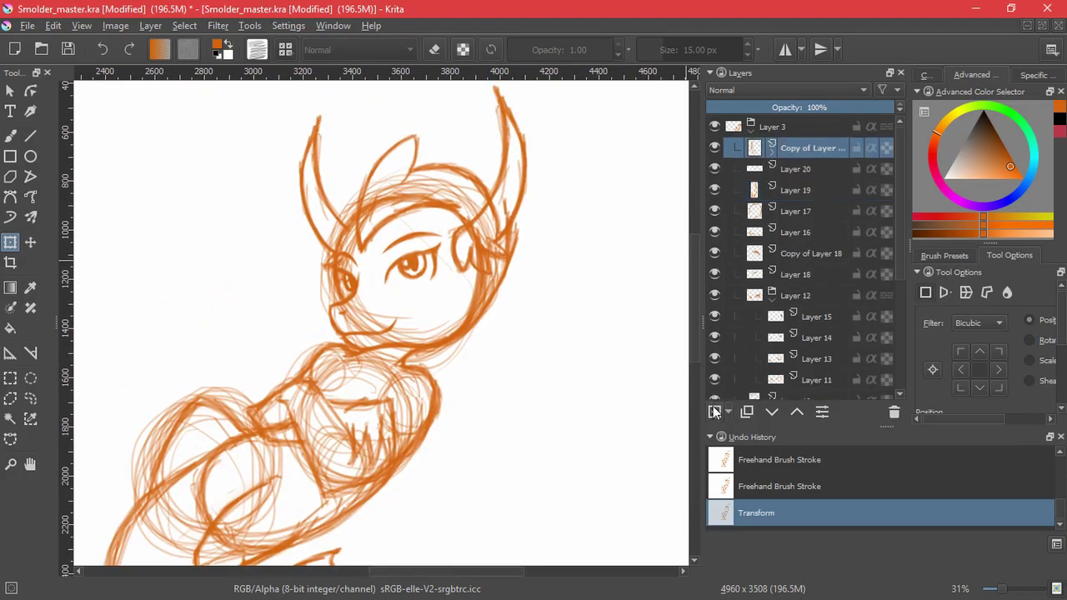
{"action": "left_click", "coordinate": [10, 135]}
{"action": "left_click_drag", "start_coordinate": [496, 392], "coordinate": [513, 455]}
{"action": "key", "text": "ctrl+z"}
Step: Sketch the wing's arm from the shoulder down to a sharp bend and back up to a pointed tip
{"action": "scroll", "coordinate": [475, 384], "scroll_direction": "up", "scroll_amount": 1}
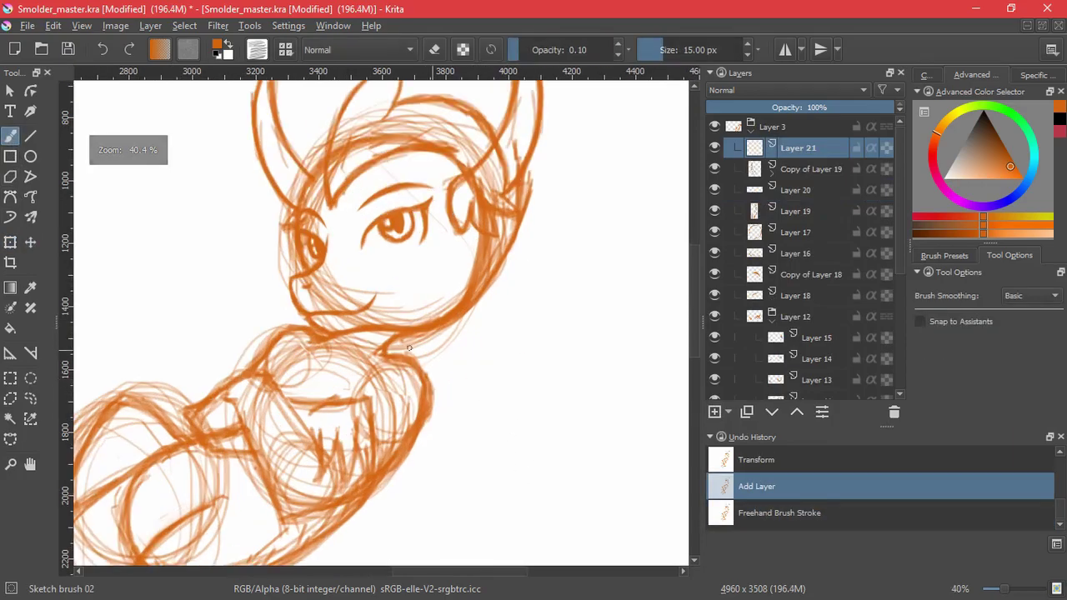
{"action": "left_click", "coordinate": [414, 348]}
{"action": "mouse_move", "coordinate": [413, 352]}
{"action": "left_mouse_down"}
{"action": "mouse_move", "coordinate": [447, 399]}
{"action": "mouse_move", "coordinate": [443, 437]}
{"action": "left_mouse_up"}
{"action": "mouse_move", "coordinate": [447, 393]}
{"action": "left_mouse_down"}
{"action": "mouse_move", "coordinate": [440, 457]}
{"action": "mouse_move", "coordinate": [503, 338]}
{"action": "left_mouse_up"}
{"action": "left_click_drag", "start_coordinate": [447, 453], "coordinate": [493, 373]}
Step: Draw the wing's outer edge as a long curve from the pointed tip down past the belly, and reinforce the arm line below the tip
{"action": "mouse_move", "coordinate": [501, 331]}
{"action": "left_mouse_down"}
{"action": "mouse_move", "coordinate": [513, 489]}
{"action": "mouse_move", "coordinate": [497, 567]}
{"action": "left_mouse_up"}
{"action": "mouse_move", "coordinate": [512, 429]}
{"action": "left_mouse_down"}
{"action": "mouse_move", "coordinate": [527, 331]}
{"action": "mouse_move", "coordinate": [500, 496]}
{"action": "left_mouse_up"}
{"action": "left_click_drag", "start_coordinate": [542, 341], "coordinate": [490, 515]}
{"action": "mouse_move", "coordinate": [514, 247]}
{"action": "left_mouse_down"}
{"action": "mouse_move", "coordinate": [545, 333]}
{"action": "mouse_move", "coordinate": [515, 422]}
{"action": "left_mouse_up"}
{"action": "left_click_drag", "start_coordinate": [512, 248], "coordinate": [463, 350]}
{"action": "left_click_drag", "start_coordinate": [499, 292], "coordinate": [458, 349]}
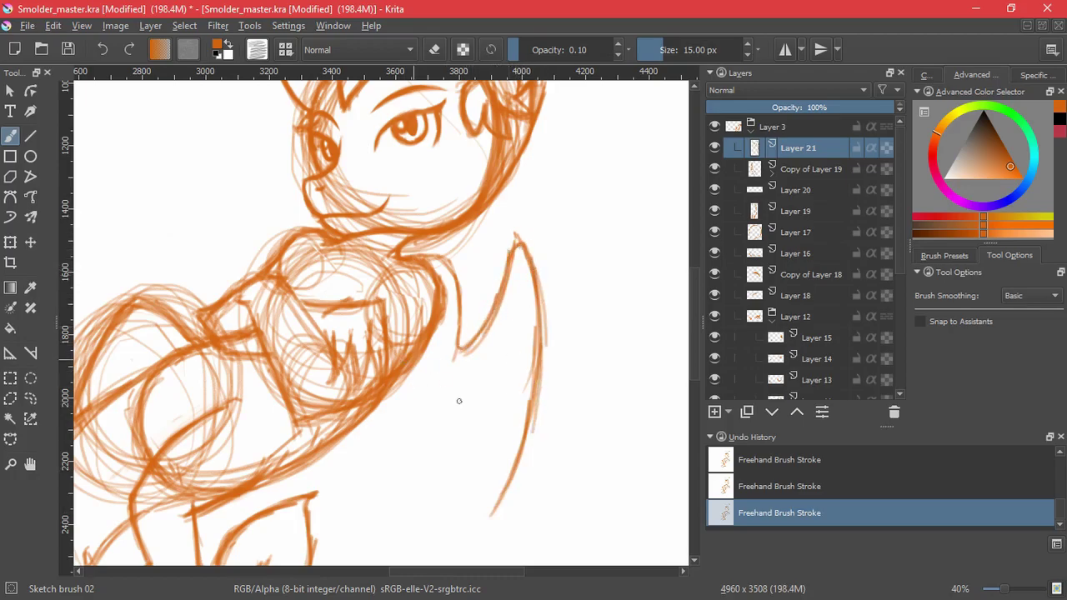
{"action": "left_click_drag", "start_coordinate": [469, 535], "coordinate": [509, 478]}
{"action": "mouse_move", "coordinate": [462, 544]}
{"action": "left_mouse_down"}
{"action": "mouse_move", "coordinate": [511, 483]}
{"action": "mouse_move", "coordinate": [503, 498]}
{"action": "mouse_move", "coordinate": [534, 384]}
{"action": "mouse_move", "coordinate": [472, 542]}
{"action": "left_mouse_up"}
{"action": "left_click_drag", "start_coordinate": [530, 427], "coordinate": [447, 562]}
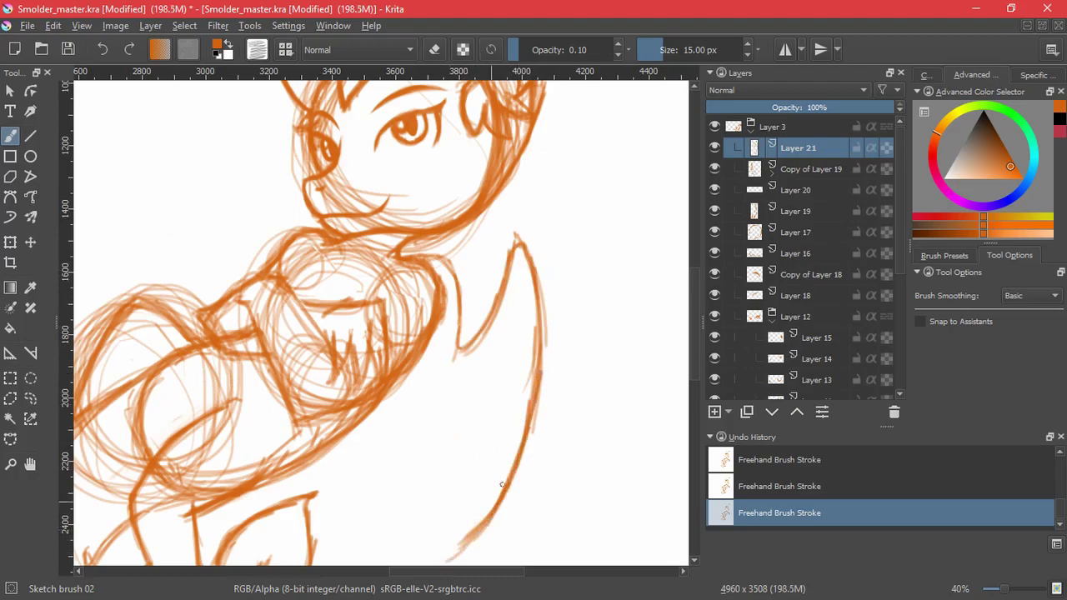
Step: Sketch the wing's scalloped inner edge as two curved lobes running down from the belly
{"action": "mouse_move", "coordinate": [386, 403]}
{"action": "left_mouse_down"}
{"action": "mouse_move", "coordinate": [429, 408]}
{"action": "mouse_move", "coordinate": [409, 449]}
{"action": "mouse_move", "coordinate": [428, 405]}
{"action": "left_mouse_up"}
{"action": "left_click_drag", "start_coordinate": [406, 451], "coordinate": [418, 532]}
{"action": "left_click_drag", "start_coordinate": [453, 472], "coordinate": [417, 534]}
{"action": "left_click_drag", "start_coordinate": [464, 491], "coordinate": [492, 380]}
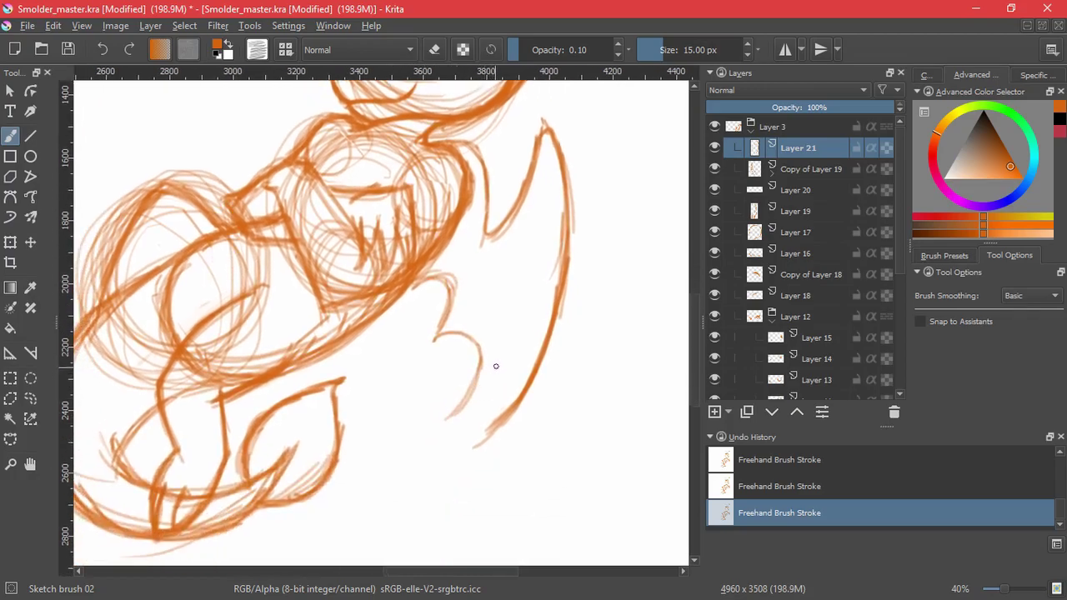
{"action": "left_click_drag", "start_coordinate": [449, 243], "coordinate": [429, 345]}
Step: Draw the small last scallop joining the lower end of the wing's outer edge, and darken the scallop above it
{"action": "mouse_move", "coordinate": [440, 425]}
{"action": "left_mouse_down"}
{"action": "mouse_move", "coordinate": [501, 400]}
{"action": "mouse_move", "coordinate": [469, 445]}
{"action": "left_mouse_up"}
{"action": "mouse_move", "coordinate": [503, 400]}
{"action": "left_mouse_down"}
{"action": "mouse_move", "coordinate": [442, 459]}
{"action": "mouse_move", "coordinate": [460, 457]}
{"action": "left_mouse_up"}
{"action": "mouse_move", "coordinate": [450, 415]}
{"action": "left_mouse_down"}
{"action": "mouse_move", "coordinate": [499, 394]}
{"action": "mouse_move", "coordinate": [448, 457]}
{"action": "left_mouse_up"}
{"action": "left_click_drag", "start_coordinate": [501, 392], "coordinate": [440, 460]}
{"action": "left_click_drag", "start_coordinate": [449, 457], "coordinate": [496, 402]}
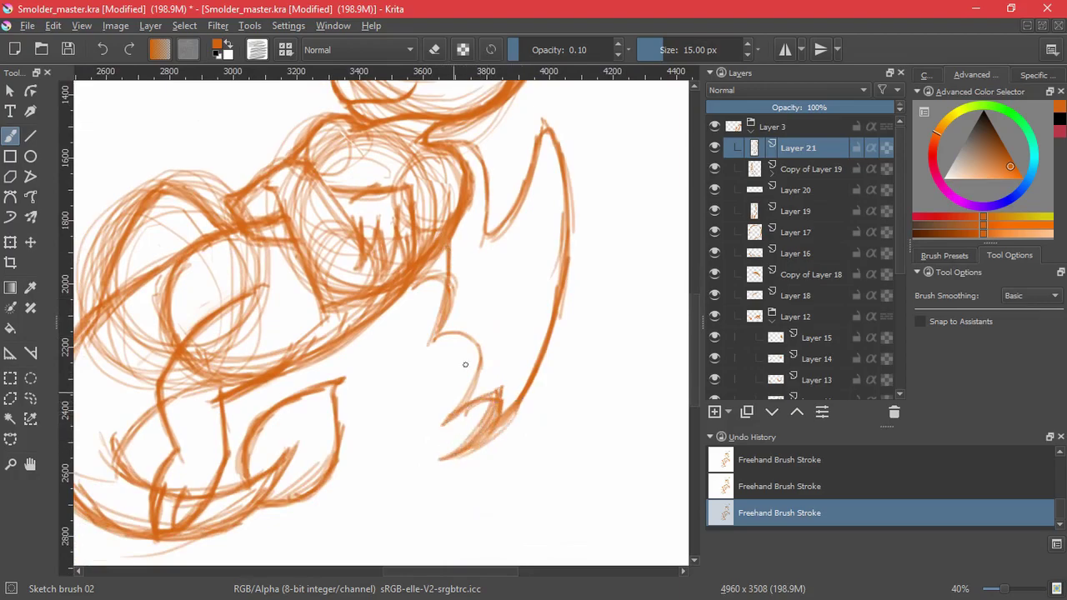
{"action": "left_click_drag", "start_coordinate": [476, 348], "coordinate": [442, 424]}
{"action": "left_click_drag", "start_coordinate": [474, 343], "coordinate": [446, 429]}
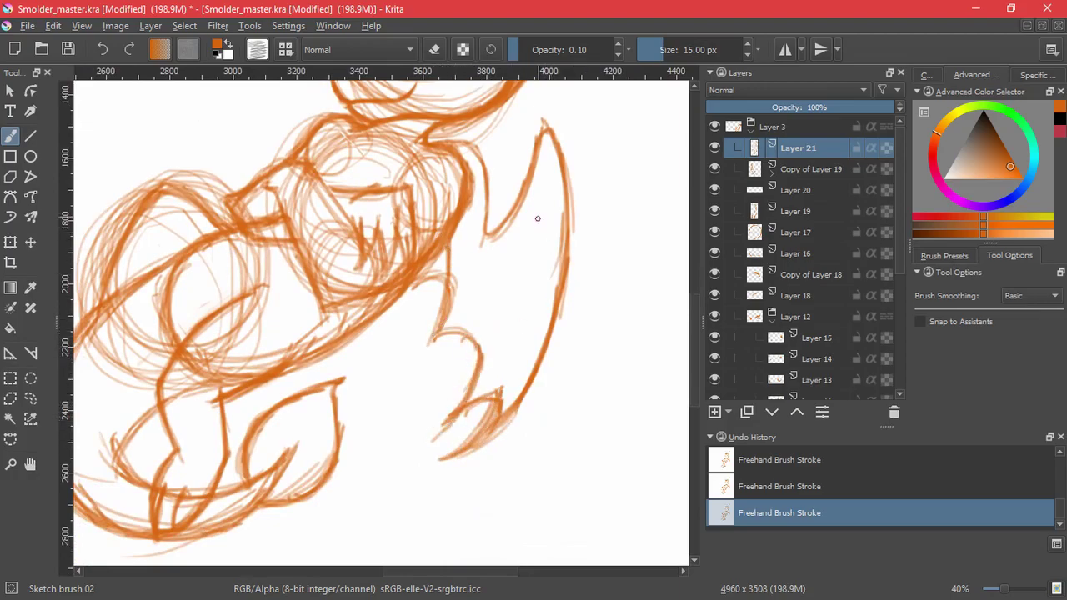
Step: Draw a second line just inside the wing's outer edge, from below the tip to the lower point, to thicken the outer finger
{"action": "left_click_drag", "start_coordinate": [548, 202], "coordinate": [539, 310]}
{"action": "left_click_drag", "start_coordinate": [551, 225], "coordinate": [529, 367]}
{"action": "left_click_drag", "start_coordinate": [536, 317], "coordinate": [506, 412]}
{"action": "left_click_drag", "start_coordinate": [528, 350], "coordinate": [492, 434]}
{"action": "left_click_drag", "start_coordinate": [515, 397], "coordinate": [443, 466]}
{"action": "left_click_drag", "start_coordinate": [527, 368], "coordinate": [502, 411]}
{"action": "left_click_drag", "start_coordinate": [551, 206], "coordinate": [550, 269]}
Step: Draw the lower contour of the wing's arm up to the tip and a middle finger curving down to the last scallop
{"action": "mouse_move", "coordinate": [473, 178]}
{"action": "left_mouse_down"}
{"action": "mouse_move", "coordinate": [475, 236]}
{"action": "mouse_move", "coordinate": [520, 218]}
{"action": "left_mouse_up"}
{"action": "left_click_drag", "start_coordinate": [493, 245], "coordinate": [545, 181]}
{"action": "mouse_move", "coordinate": [529, 203]}
{"action": "left_mouse_down"}
{"action": "mouse_move", "coordinate": [551, 187]}
{"action": "mouse_move", "coordinate": [550, 235]}
{"action": "left_mouse_up"}
{"action": "left_click_drag", "start_coordinate": [549, 189], "coordinate": [546, 272]}
{"action": "left_click_drag", "start_coordinate": [552, 211], "coordinate": [537, 343]}
{"action": "mouse_move", "coordinate": [475, 392]}
{"action": "left_mouse_down"}
{"action": "mouse_move", "coordinate": [543, 192]}
{"action": "mouse_move", "coordinate": [482, 394]}
{"action": "left_mouse_up"}
{"action": "left_click_drag", "start_coordinate": [510, 310], "coordinate": [468, 402]}
{"action": "mouse_move", "coordinate": [544, 186]}
{"action": "left_mouse_down"}
{"action": "mouse_move", "coordinate": [532, 265]}
{"action": "mouse_move", "coordinate": [553, 197]}
{"action": "mouse_move", "coordinate": [502, 252]}
{"action": "left_mouse_up"}
{"action": "left_click_drag", "start_coordinate": [528, 201], "coordinate": [496, 241]}
{"action": "left_click_drag", "start_coordinate": [473, 168], "coordinate": [477, 231]}
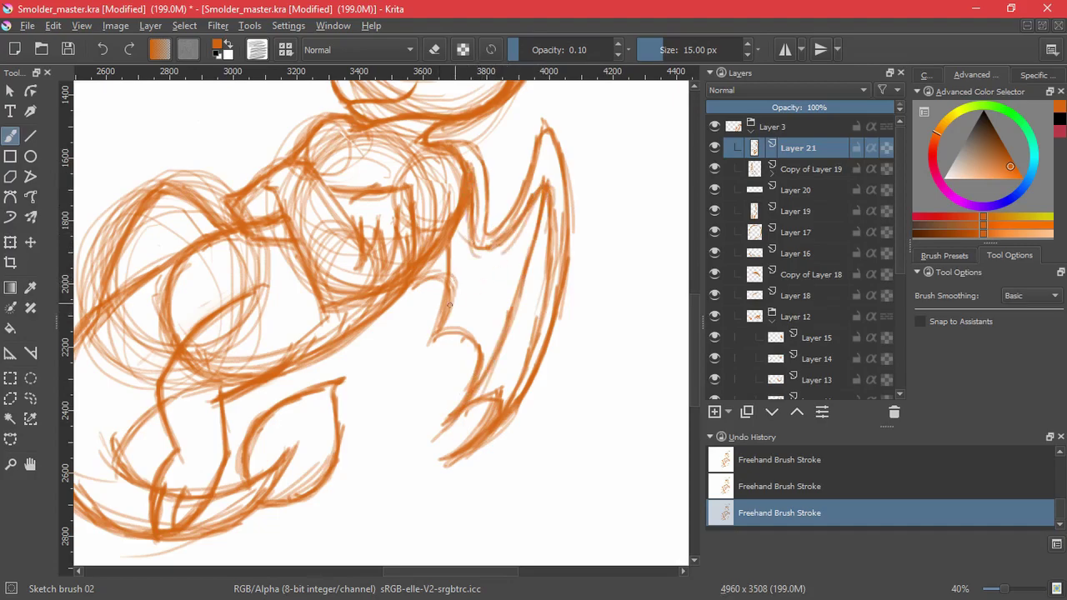
Step: Draw the inner wing finger slanting from the arm down to the first membrane point, and erase the excess scallop lines beside the belly
{"action": "left_click_drag", "start_coordinate": [524, 222], "coordinate": [413, 354]}
{"action": "mouse_move", "coordinate": [504, 249]}
{"action": "left_mouse_down"}
{"action": "mouse_move", "coordinate": [423, 344]}
{"action": "mouse_move", "coordinate": [440, 328]}
{"action": "left_mouse_up"}
{"action": "left_click_drag", "start_coordinate": [462, 306], "coordinate": [527, 196]}
{"action": "left_click_drag", "start_coordinate": [444, 279], "coordinate": [417, 354]}
{"action": "key", "text": "e"}
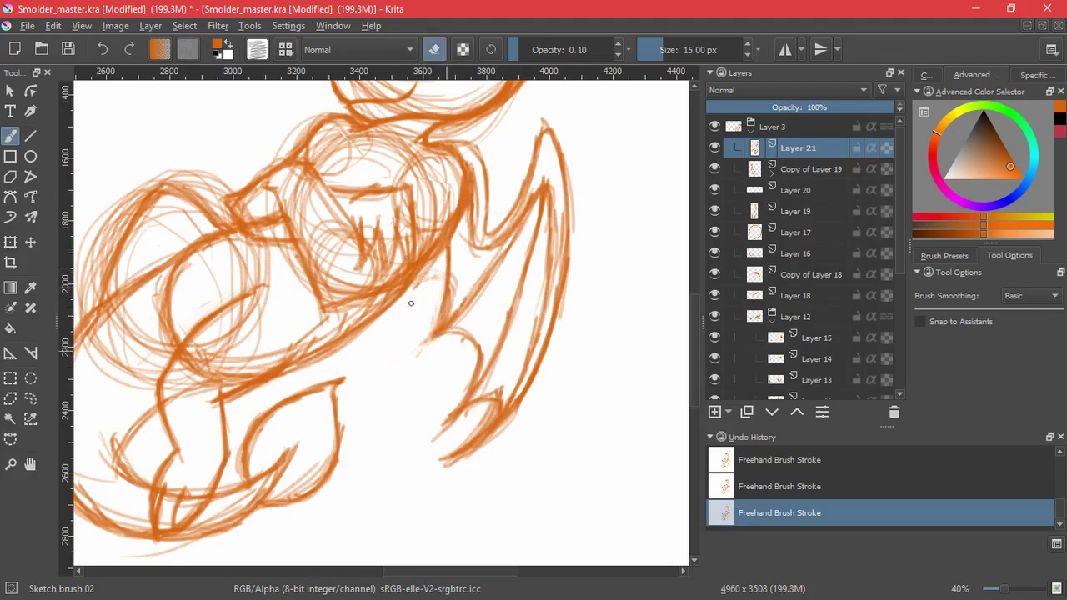
Step: Transform the whole Layer 3 group to enlarge the dragon sketch on the page
{"action": "scroll", "coordinate": [489, 276], "scroll_direction": "down", "scroll_amount": 5}
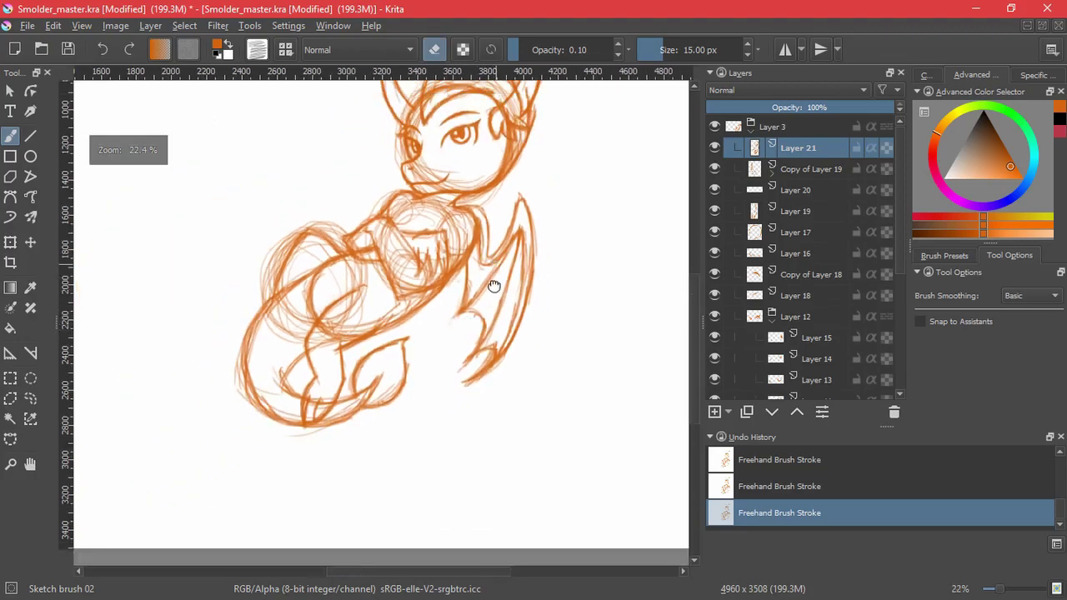
{"action": "left_click_drag", "start_coordinate": [581, 323], "coordinate": [557, 307]}
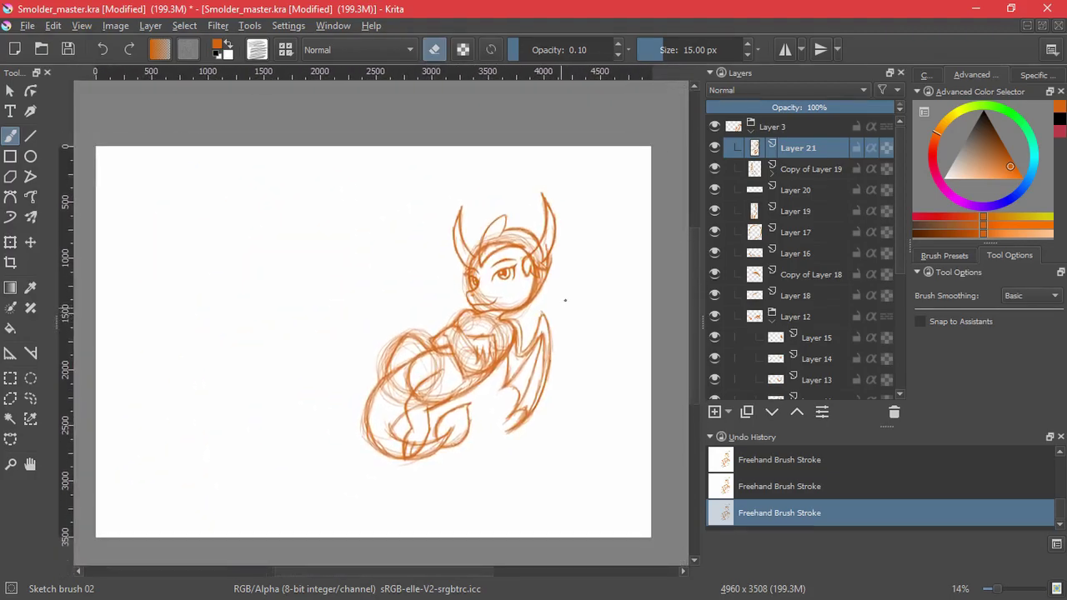
{"action": "left_click", "coordinate": [771, 127]}
{"action": "key", "text": "ctrl+t"}
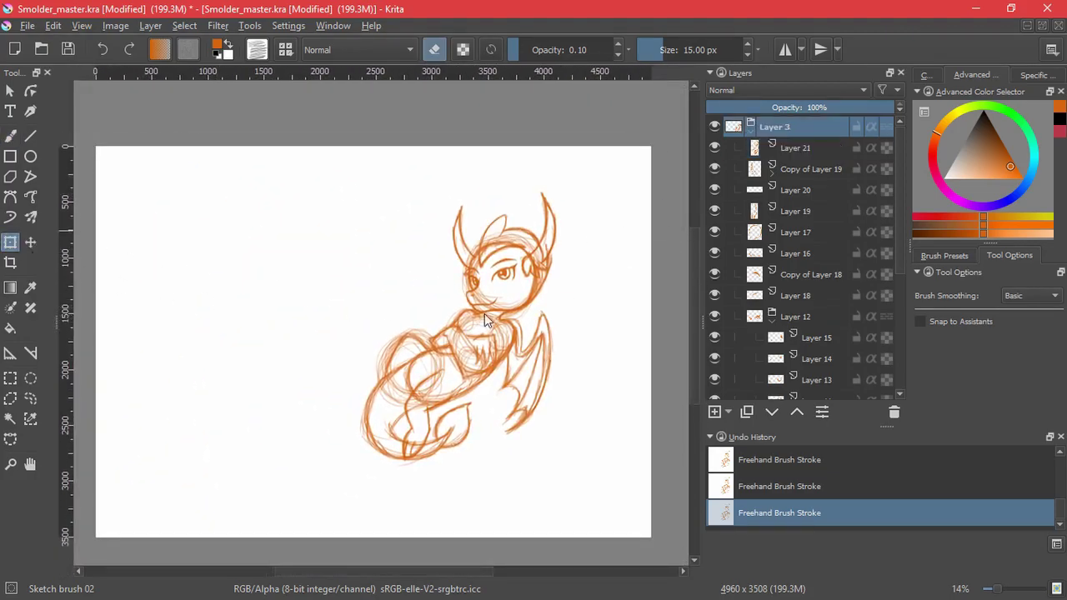
{"action": "mouse_move", "coordinate": [364, 325]}
{"action": "left_mouse_down"}
{"action": "mouse_move", "coordinate": [258, 325]}
{"action": "mouse_move", "coordinate": [300, 326]}
{"action": "left_mouse_up"}
{"action": "left_click_drag", "start_coordinate": [489, 326], "coordinate": [543, 350]}
{"action": "key", "text": "Return"}
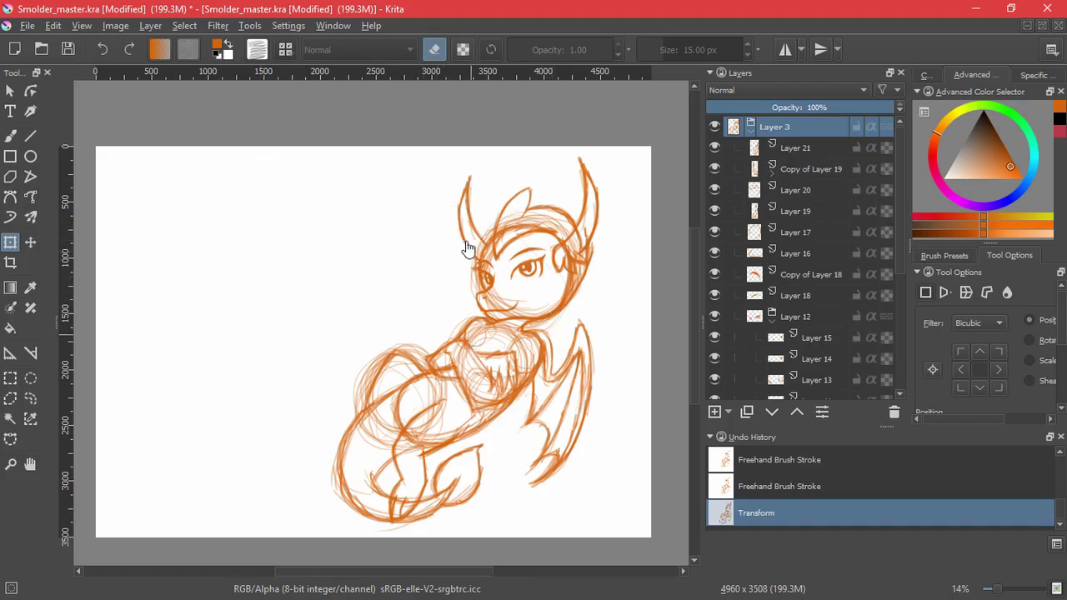
Step: Rotate the Layer 3 group 90° clockwise and enlarge it to nearly fill the landscape page
{"action": "left_click", "coordinate": [447, 313]}
{"action": "mouse_move", "coordinate": [294, 492]}
{"action": "left_mouse_down"}
{"action": "mouse_move", "coordinate": [231, 303]}
{"action": "mouse_move", "coordinate": [293, 207]}
{"action": "left_mouse_up"}
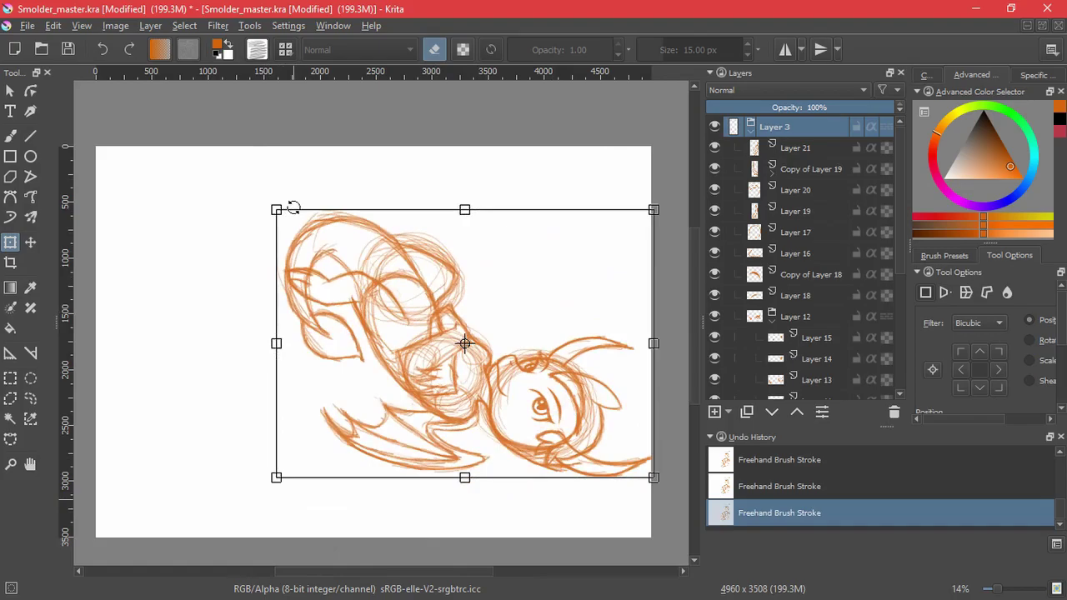
{"action": "left_click_drag", "start_coordinate": [282, 342], "coordinate": [150, 345]}
{"action": "mouse_move", "coordinate": [423, 348]}
{"action": "left_mouse_down"}
{"action": "mouse_move", "coordinate": [410, 348]}
{"action": "mouse_move", "coordinate": [409, 362]}
{"action": "left_mouse_up"}
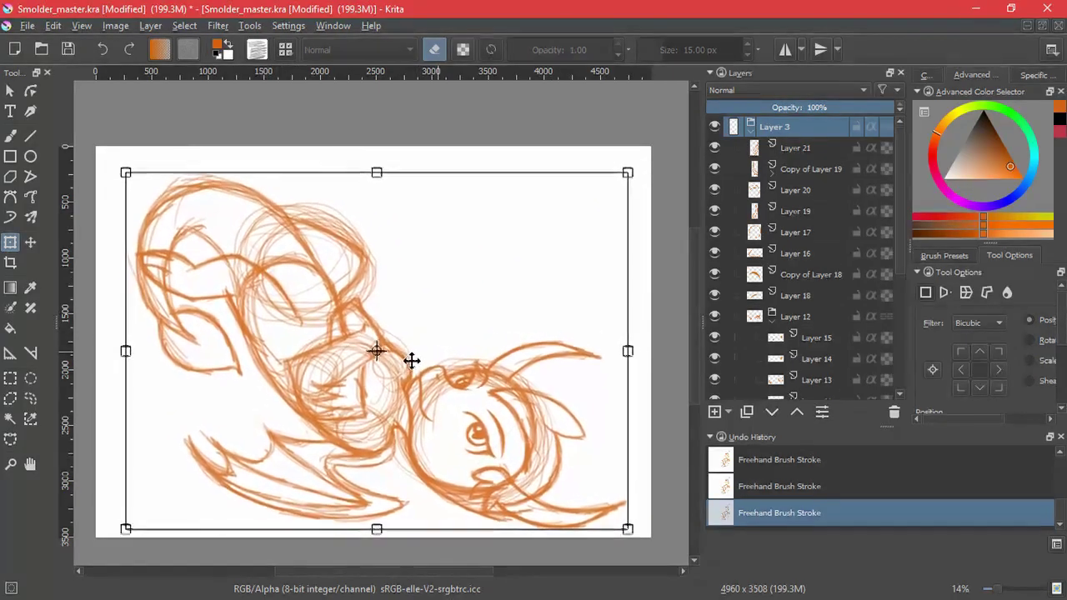
{"action": "key", "text": "Return"}
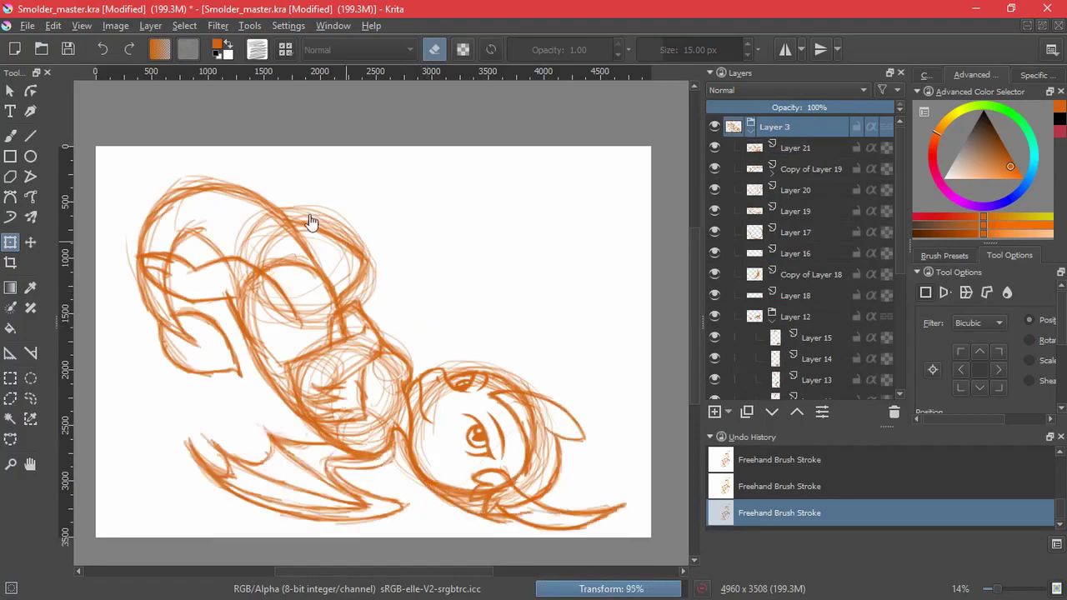
Step: Rotate the entire image 90° to the left so the page becomes portrait
{"action": "left_click", "coordinate": [115, 25]}
{"action": "mouse_move", "coordinate": [373, 151]}
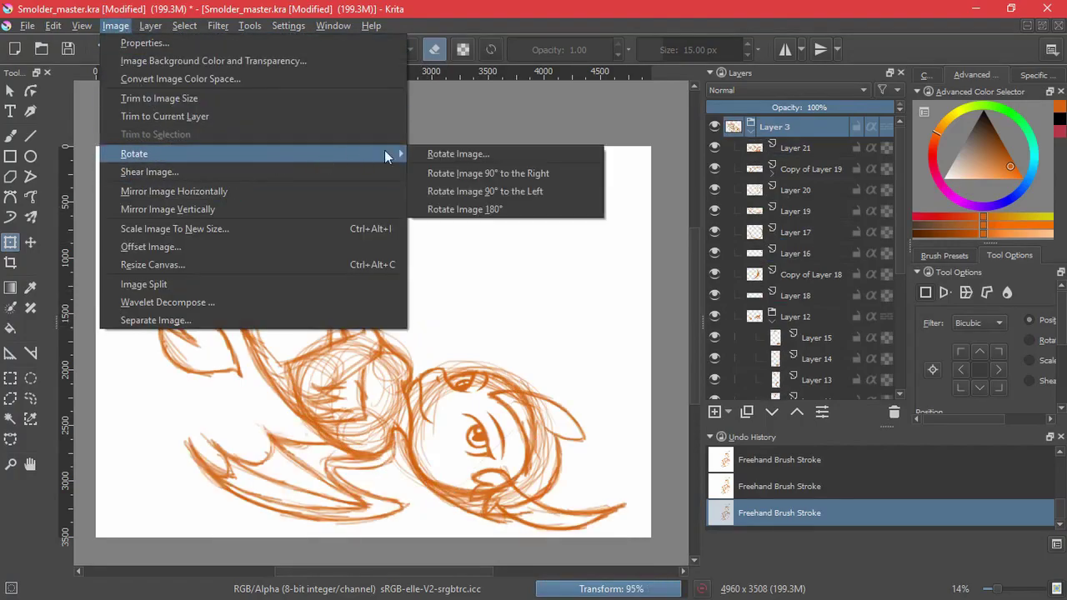
{"action": "left_click", "coordinate": [441, 190]}
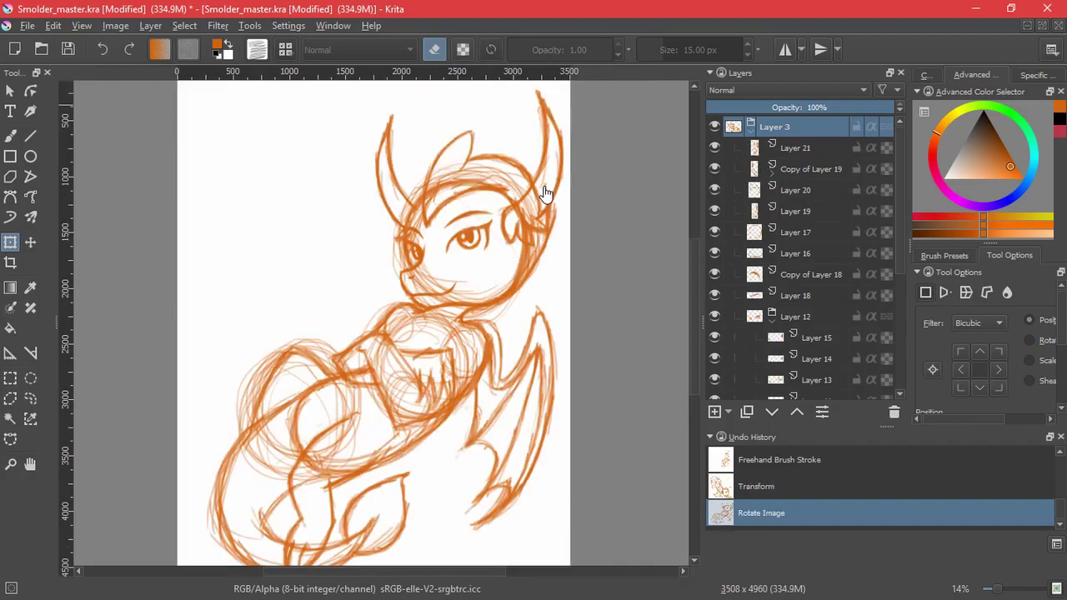
Step: Move the Layer 3 group slightly to centre the dragon sketch on the portrait page
{"action": "key", "text": "ctrl+shift+0"}
{"action": "key", "text": "t"}
{"action": "mouse_move", "coordinate": [376, 289]}
{"action": "left_mouse_down"}
{"action": "mouse_move", "coordinate": [391, 305]}
{"action": "mouse_move", "coordinate": [439, 295]}
{"action": "left_mouse_up"}
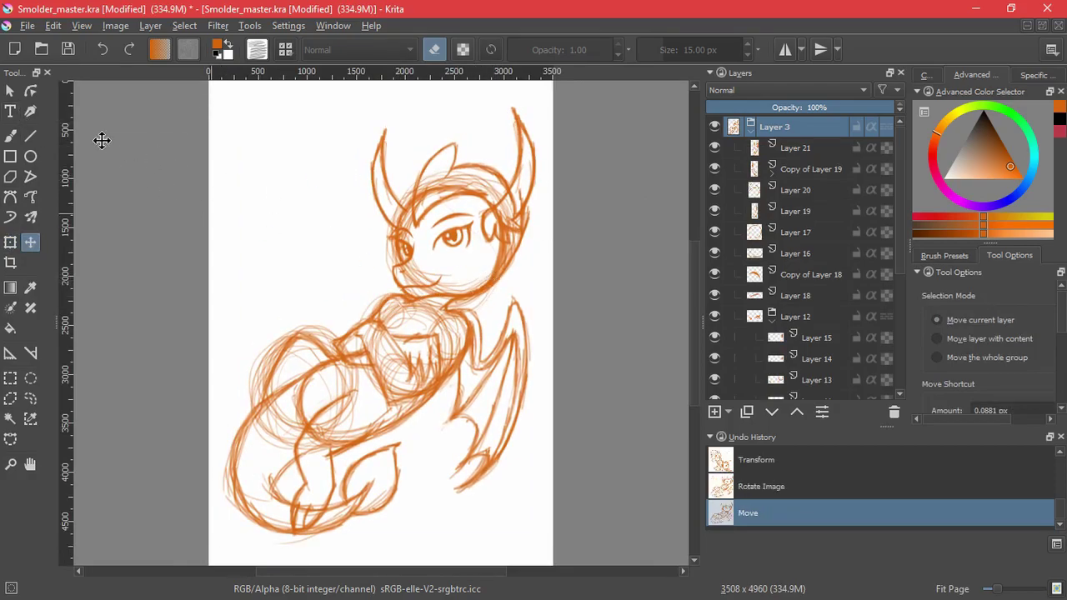
Step: Choose the Layer 12 group and outline the dragon's nearer eye with a freehand selection
{"action": "key", "text": "b"}
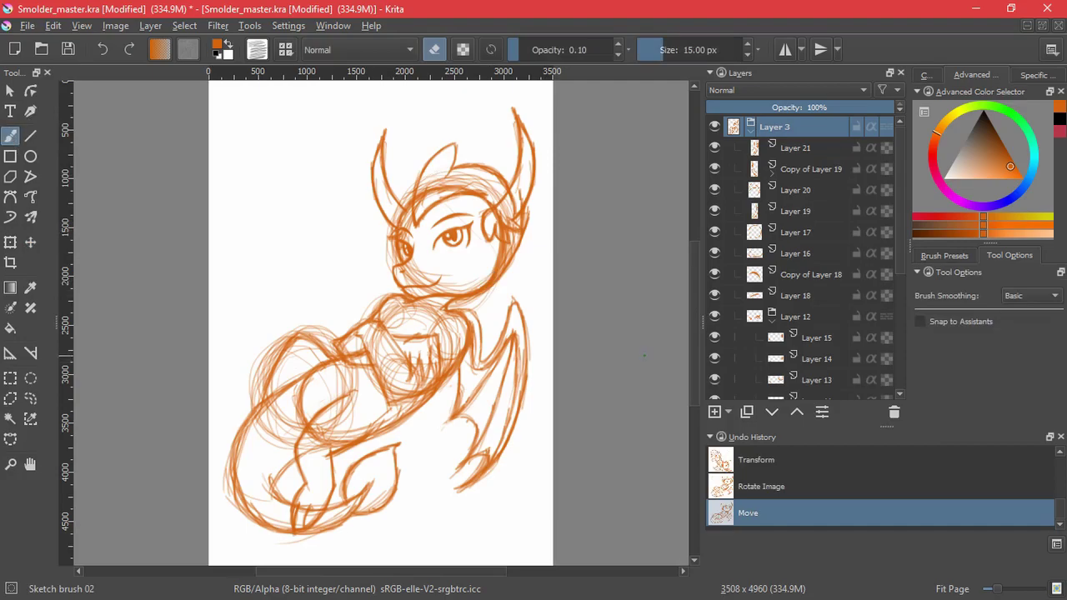
{"action": "left_click_drag", "start_coordinate": [464, 270], "coordinate": [514, 283]}
{"action": "mouse_move", "coordinate": [488, 302]}
{"action": "left_mouse_down"}
{"action": "mouse_move", "coordinate": [493, 289]}
{"action": "mouse_move", "coordinate": [490, 320]}
{"action": "left_mouse_up"}
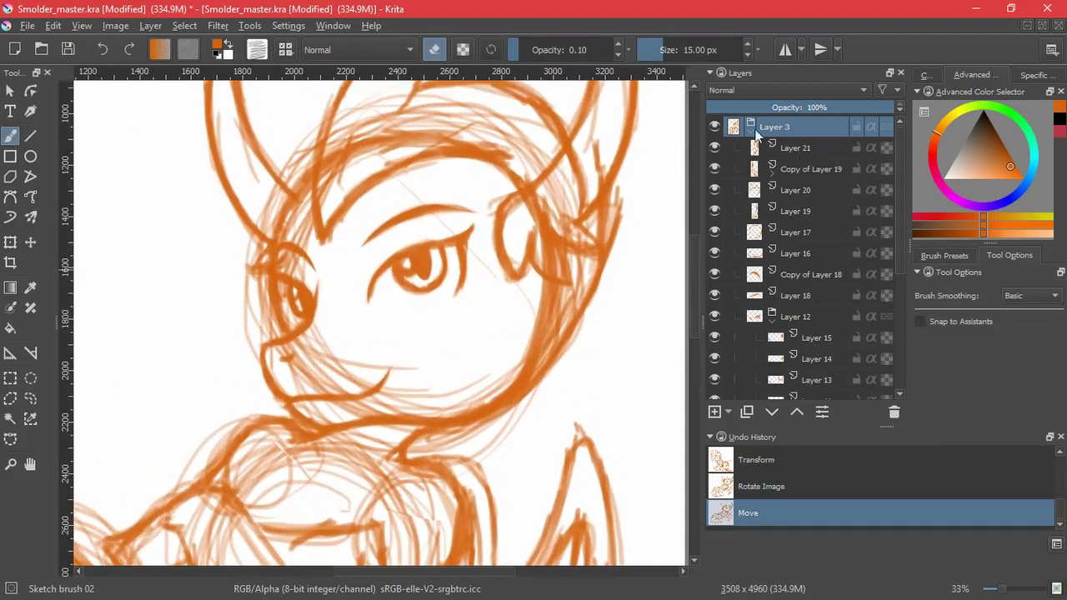
{"action": "left_click", "coordinate": [739, 322]}
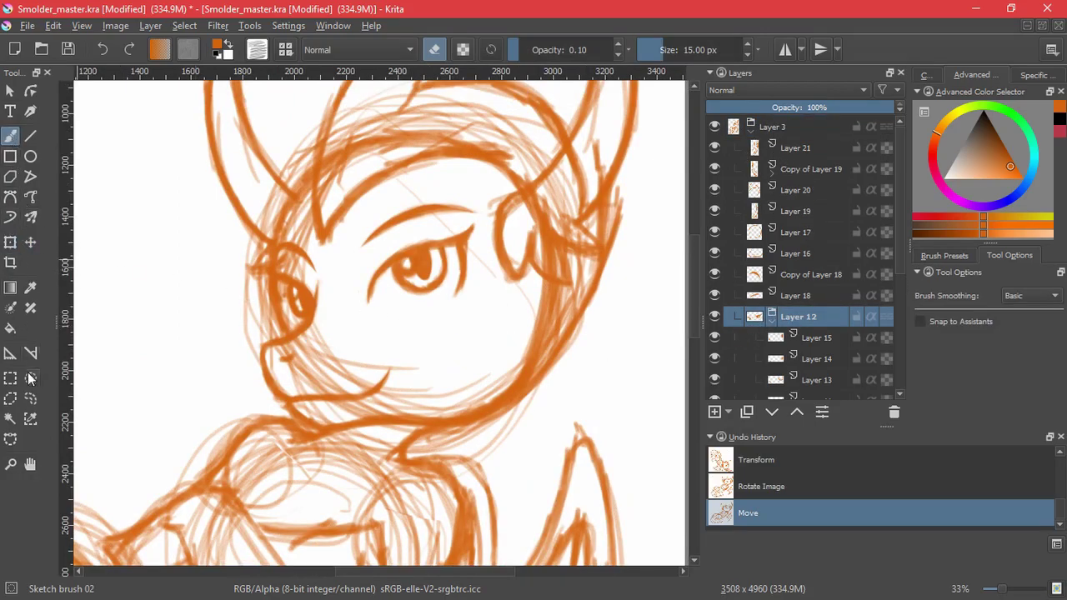
{"action": "left_click", "coordinate": [30, 399]}
{"action": "mouse_move", "coordinate": [485, 215]}
{"action": "left_mouse_down"}
{"action": "mouse_move", "coordinate": [381, 227]}
{"action": "mouse_move", "coordinate": [483, 218]}
{"action": "left_mouse_up"}
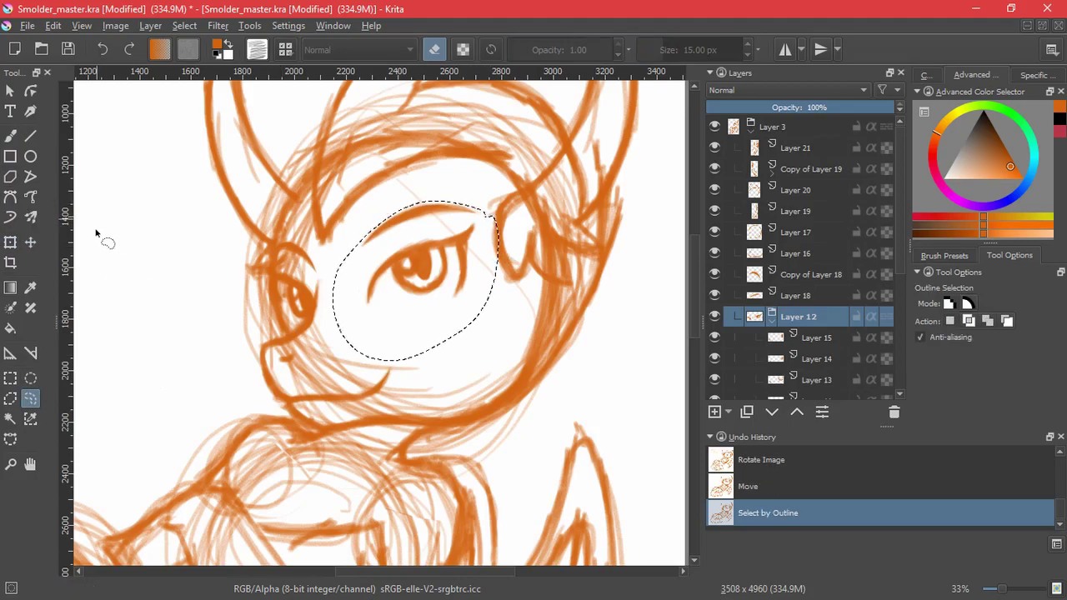
Step: Enlarge the selected eye slightly, adjust its position and clear the selection
{"action": "left_click", "coordinate": [10, 242]}
{"action": "left_click", "coordinate": [11, 243]}
{"action": "left_click_drag", "start_coordinate": [333, 360], "coordinate": [317, 381]}
{"action": "left_click_drag", "start_coordinate": [439, 312], "coordinate": [461, 302]}
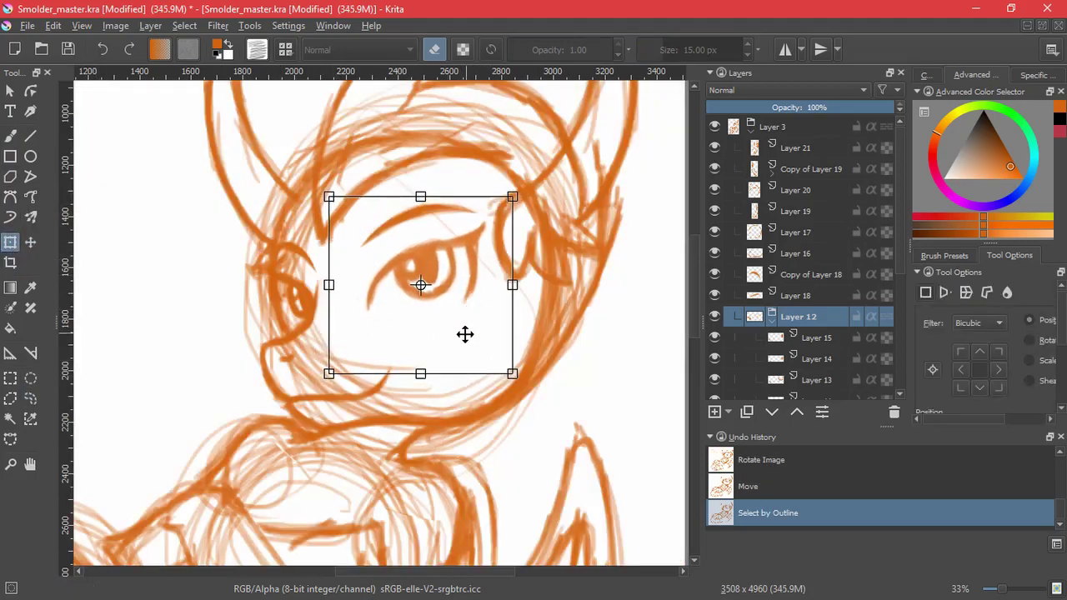
{"action": "key", "text": "Return"}
{"action": "left_click", "coordinate": [206, 26]}
{"action": "mouse_move", "coordinate": [194, 27]}
{"action": "left_click", "coordinate": [196, 62]}
Step: Collapse the Layer 12 group and hide Layer 18 up to Copy of Layer 19 to check which layers form the head
{"action": "left_click_drag", "start_coordinate": [494, 327], "coordinate": [488, 430]}
{"action": "mouse_move", "coordinate": [510, 356]}
{"action": "left_mouse_down"}
{"action": "mouse_move", "coordinate": [513, 347]}
{"action": "mouse_move", "coordinate": [490, 382]}
{"action": "mouse_move", "coordinate": [505, 338]}
{"action": "left_mouse_up"}
{"action": "left_click_drag", "start_coordinate": [505, 338], "coordinate": [513, 341]}
{"action": "left_click", "coordinate": [772, 321]}
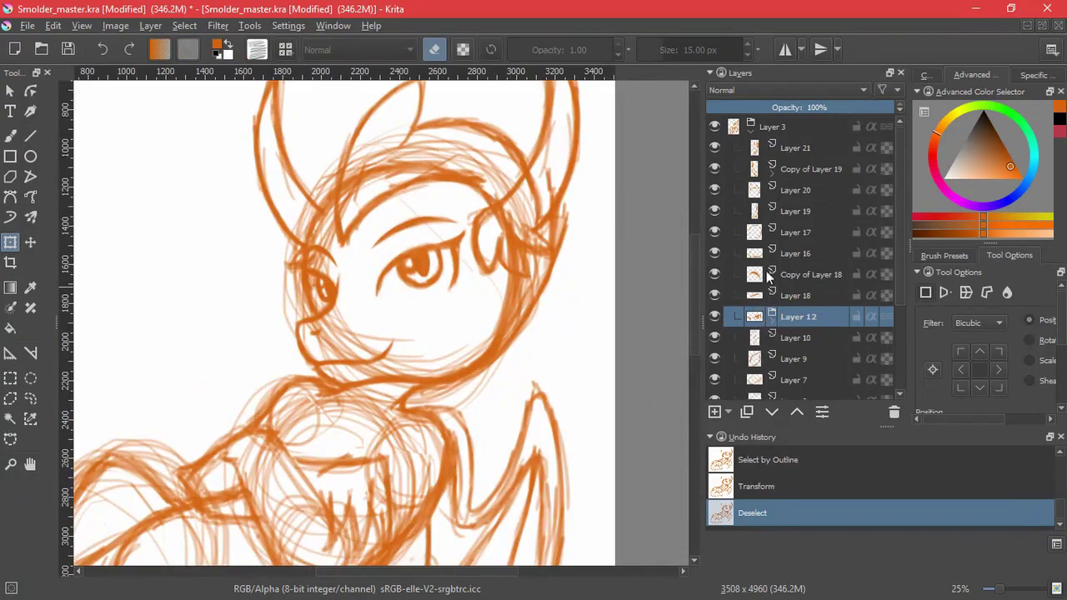
{"action": "left_click_drag", "start_coordinate": [716, 297], "coordinate": [713, 151]}
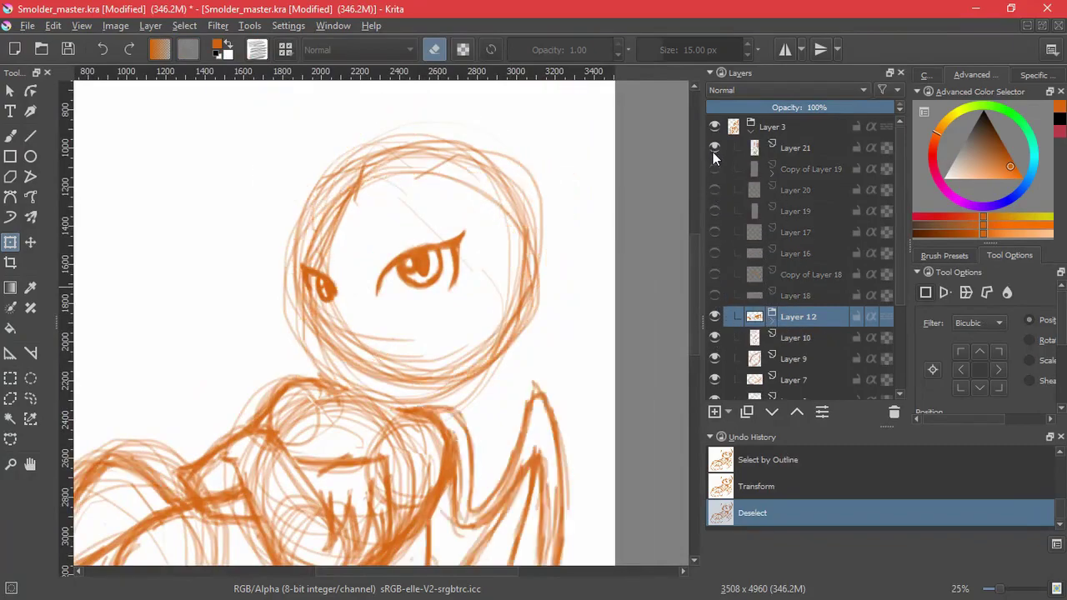
{"action": "left_click", "coordinate": [715, 168]}
{"action": "left_click", "coordinate": [716, 171]}
Step: Group all layers from Copy of Layer 19 down to Layer 12 into one head group
{"action": "left_click", "coordinate": [759, 173]}
{"action": "left_click", "coordinate": [727, 288], "text": "shift"}
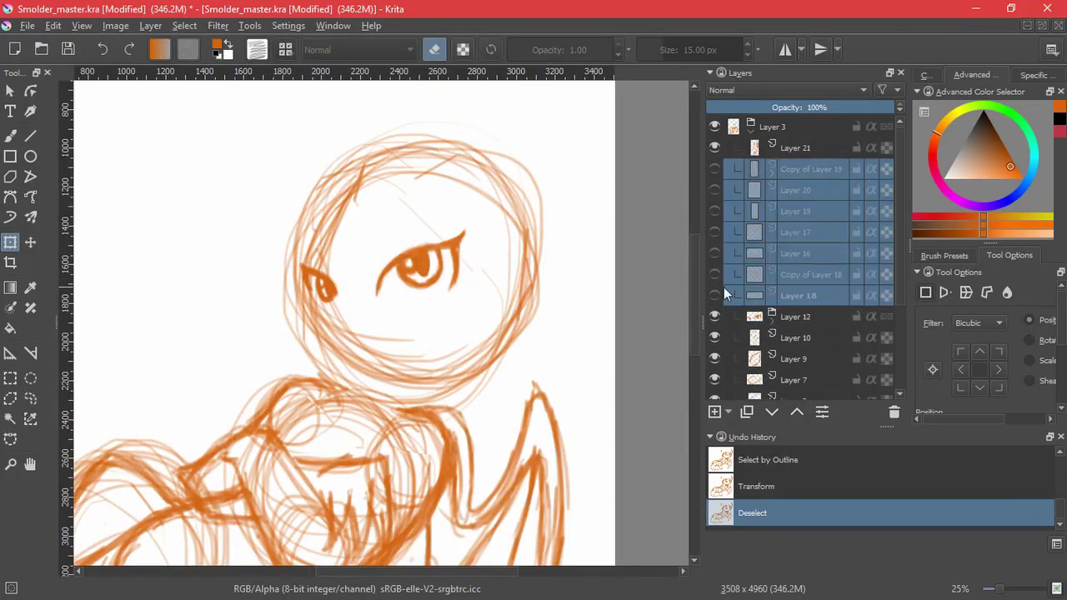
{"action": "left_click", "coordinate": [736, 299]}
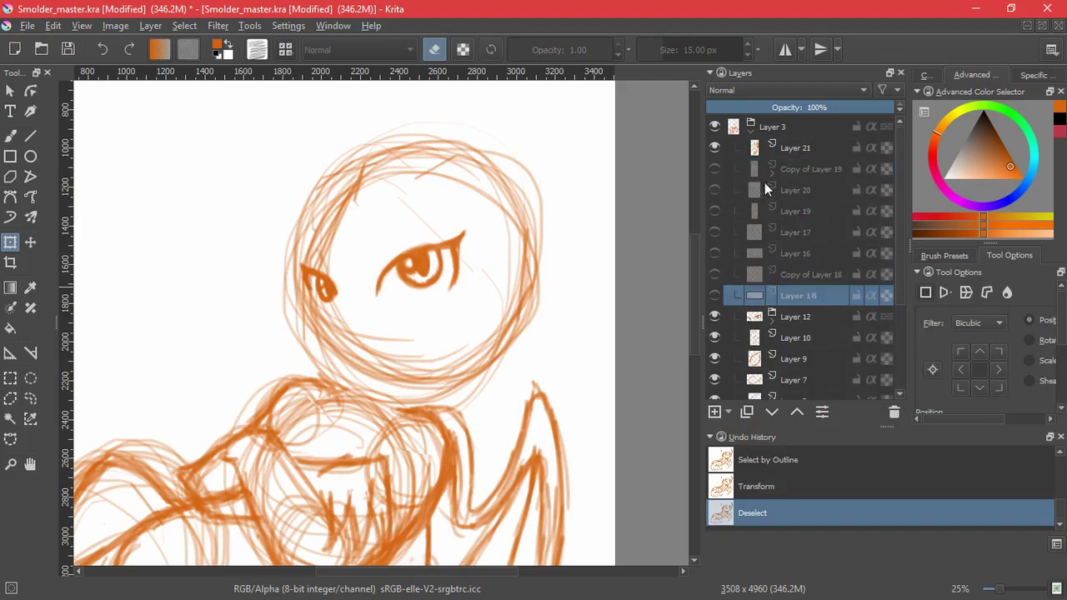
{"action": "left_click", "coordinate": [729, 169]}
{"action": "left_click", "coordinate": [735, 315], "text": "shift"}
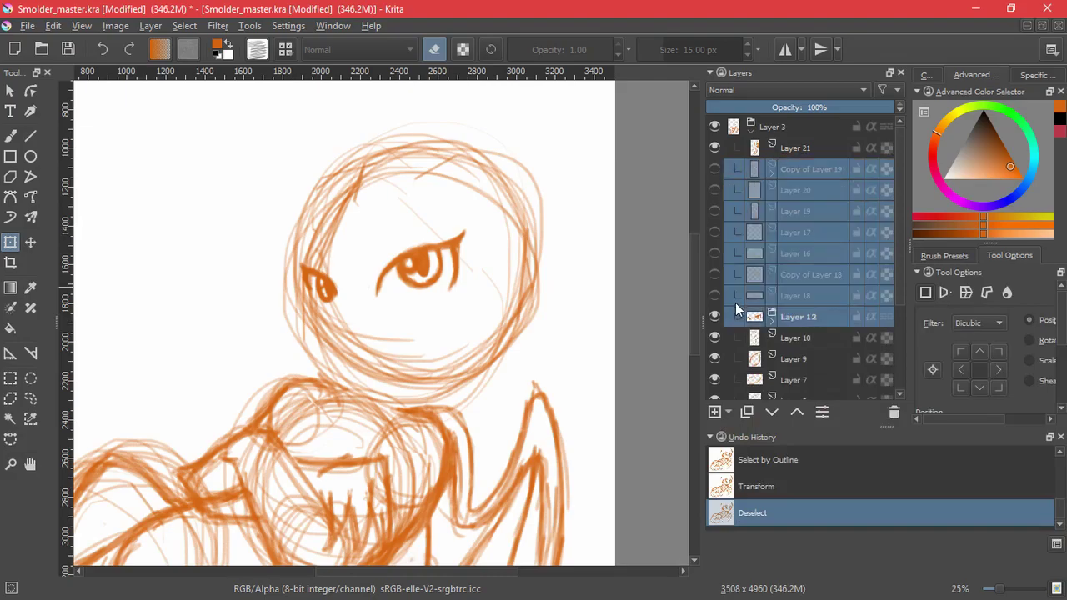
{"action": "key", "text": "ctrl+g"}
Step: Make all hidden layers in the new head group visible again and collapse the group
{"action": "left_click", "coordinate": [715, 192]}
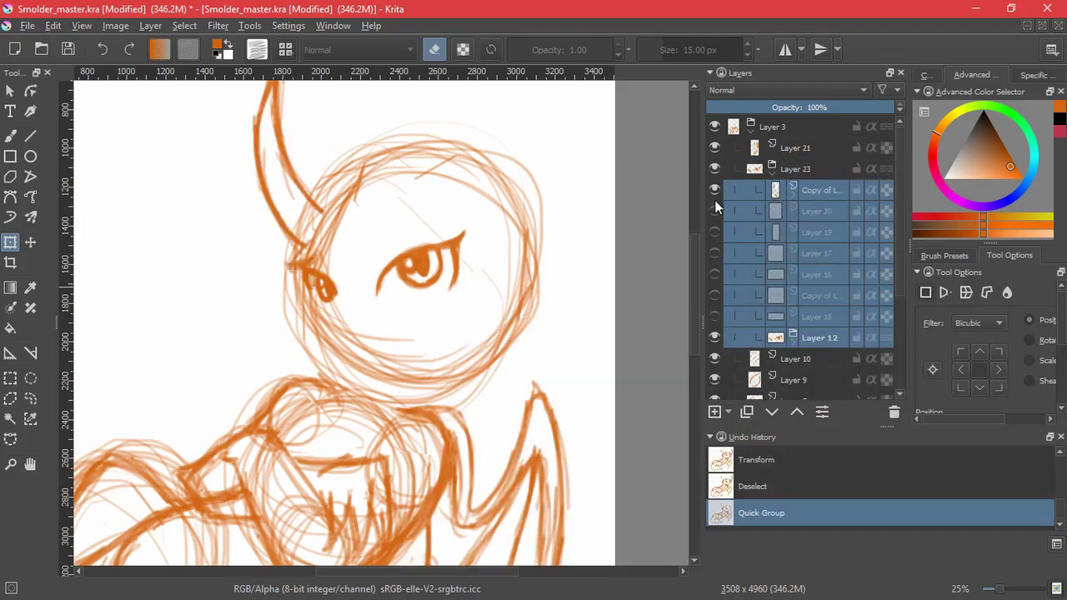
{"action": "left_click", "coordinate": [715, 212]}
{"action": "left_click", "coordinate": [715, 233]}
{"action": "left_click", "coordinate": [715, 254]}
{"action": "left_click", "coordinate": [714, 275]}
{"action": "left_click", "coordinate": [715, 296]}
{"action": "left_click", "coordinate": [714, 317]}
{"action": "left_click", "coordinate": [774, 173]}
{"action": "left_click", "coordinate": [778, 172]}
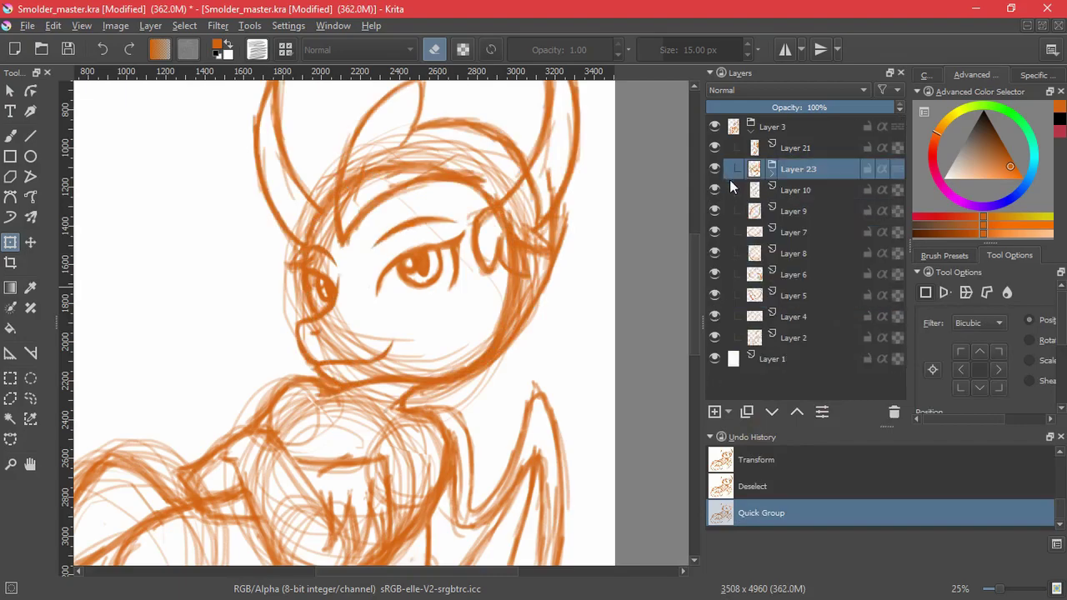
Step: Hide Layer 2 with the rough construction circles
{"action": "left_click", "coordinate": [715, 338]}
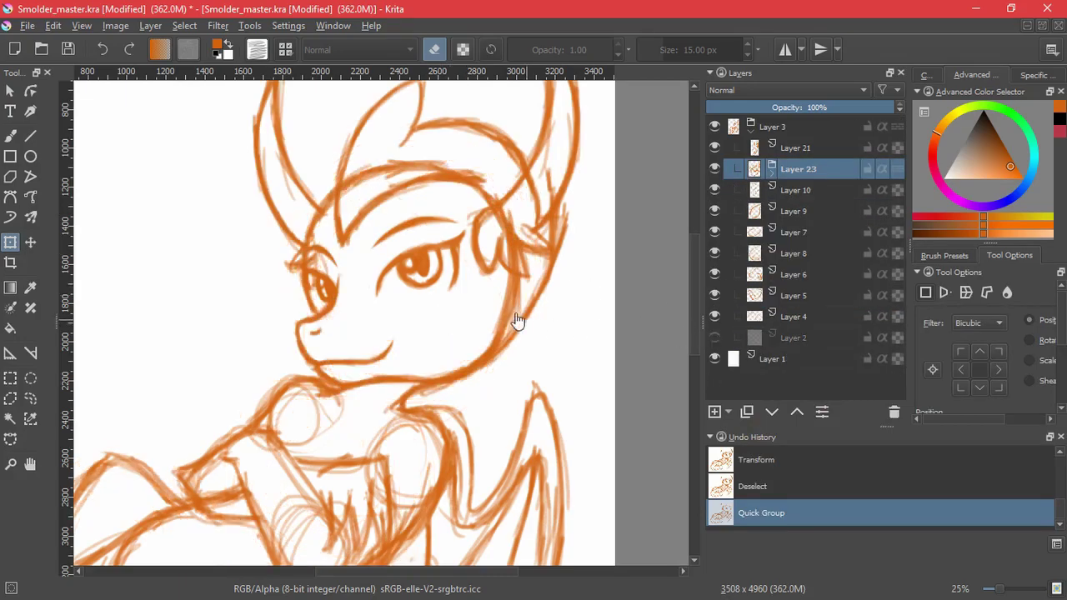
{"action": "scroll", "coordinate": [517, 319], "scroll_direction": "down", "scroll_amount": 3}
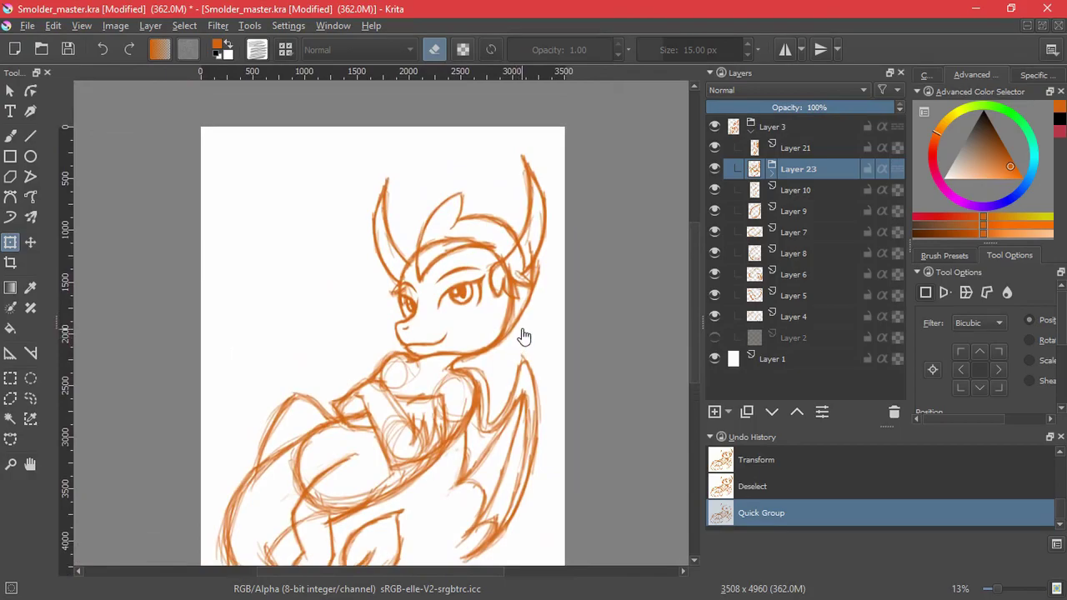
{"action": "scroll", "coordinate": [505, 329], "scroll_direction": "up", "scroll_amount": 1}
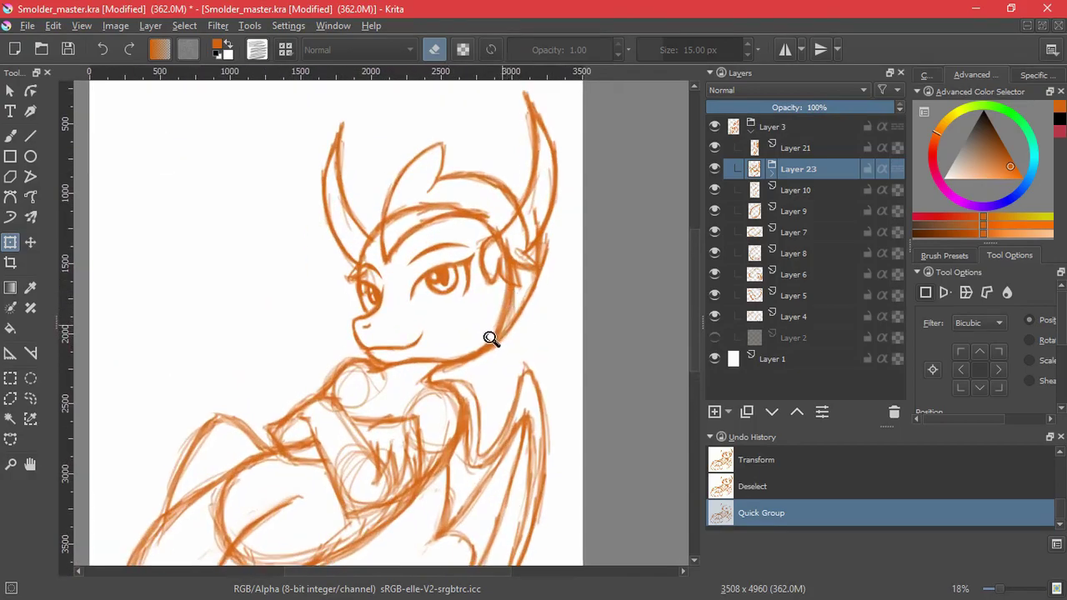
{"action": "scroll", "coordinate": [492, 337], "scroll_direction": "up", "scroll_amount": 1}
Step: Expand the Layer 23 group and toggle layer visibility to check which layers hold the head and jaw lines
{"action": "left_click", "coordinate": [715, 208]}
{"action": "left_click", "coordinate": [715, 189]}
{"action": "left_click", "coordinate": [715, 188]}
{"action": "left_click", "coordinate": [716, 173]}
{"action": "left_click", "coordinate": [716, 174]}
{"action": "left_click", "coordinate": [771, 175]}
{"action": "left_click", "coordinate": [716, 187]}
{"action": "left_click", "coordinate": [714, 190]}
{"action": "left_click", "coordinate": [715, 254]}
{"action": "left_click", "coordinate": [715, 274]}
{"action": "left_click", "coordinate": [715, 274]}
{"action": "left_click", "coordinate": [715, 254]}
{"action": "left_click", "coordinate": [715, 273]}
{"action": "left_click", "coordinate": [716, 272]}
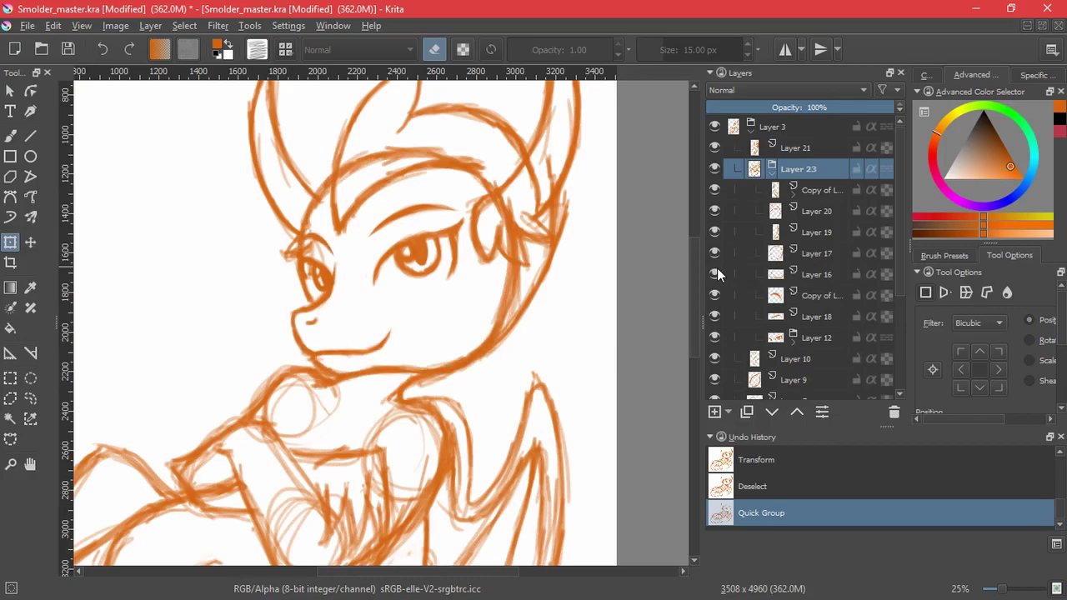
Step: Erase stray lines around the jaw and neck on Layer 17 with a 28.53 px sketch brush
{"action": "left_click", "coordinate": [747, 256]}
{"action": "key", "text": "b"}
{"action": "left_click_drag", "start_coordinate": [457, 336], "coordinate": [478, 360]}
{"action": "left_click_drag", "start_coordinate": [484, 366], "coordinate": [499, 317]}
{"action": "key", "text": "ctrl+z"}
{"action": "left_click_drag", "start_coordinate": [527, 284], "coordinate": [495, 342]}
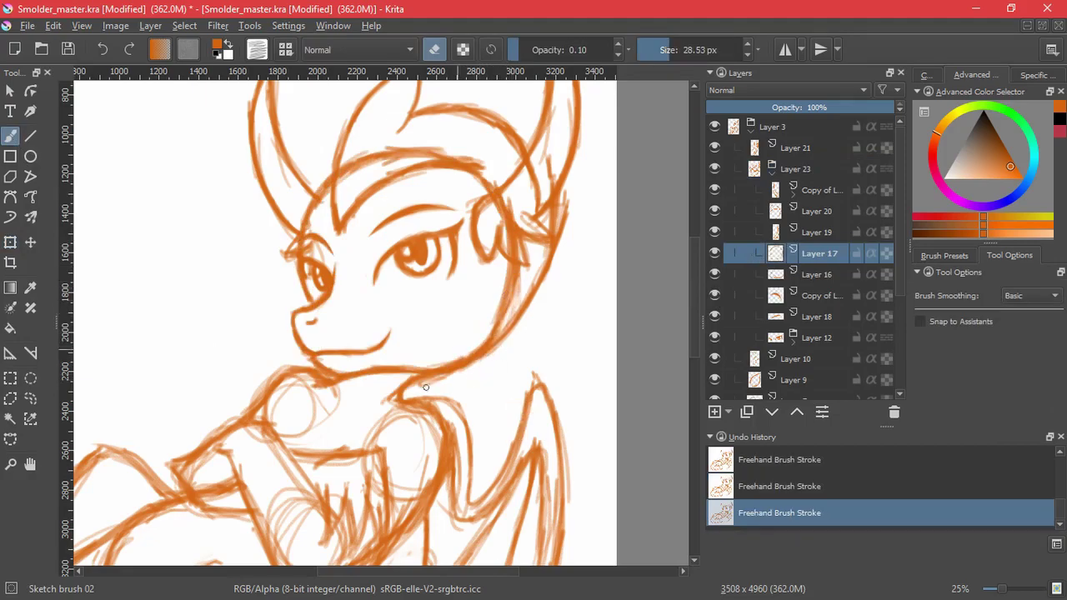
Step: Transform Layer 16 slightly to adjust the muzzle, mouth and jaw line
{"action": "left_click", "coordinate": [767, 275]}
{"action": "left_click", "coordinate": [10, 242]}
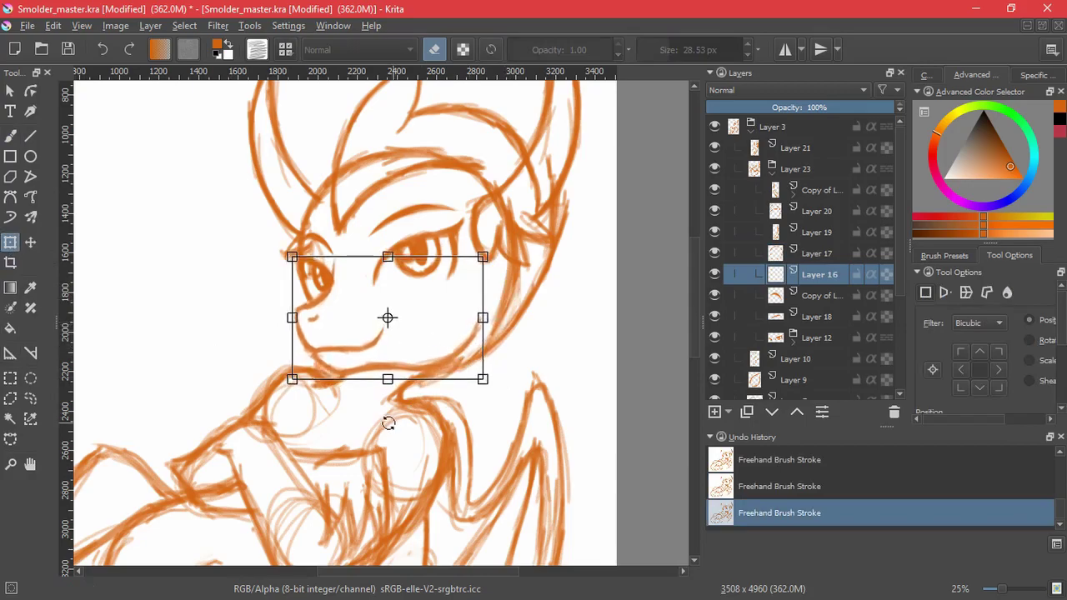
{"action": "key", "text": "Return"}
Step: Narrow Layer 17 slightly by pulling in the back of the head outline
{"action": "scroll", "coordinate": [503, 377], "scroll_direction": "up", "scroll_amount": 3}
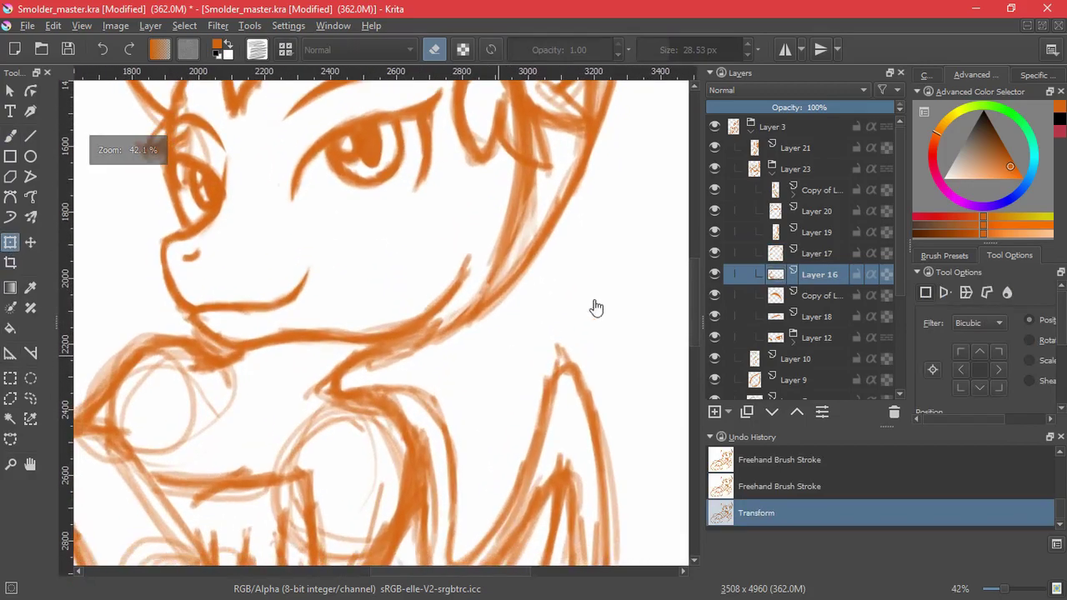
{"action": "left_click", "coordinate": [759, 253]}
{"action": "scroll", "coordinate": [172, 222], "scroll_direction": "down", "scroll_amount": 2}
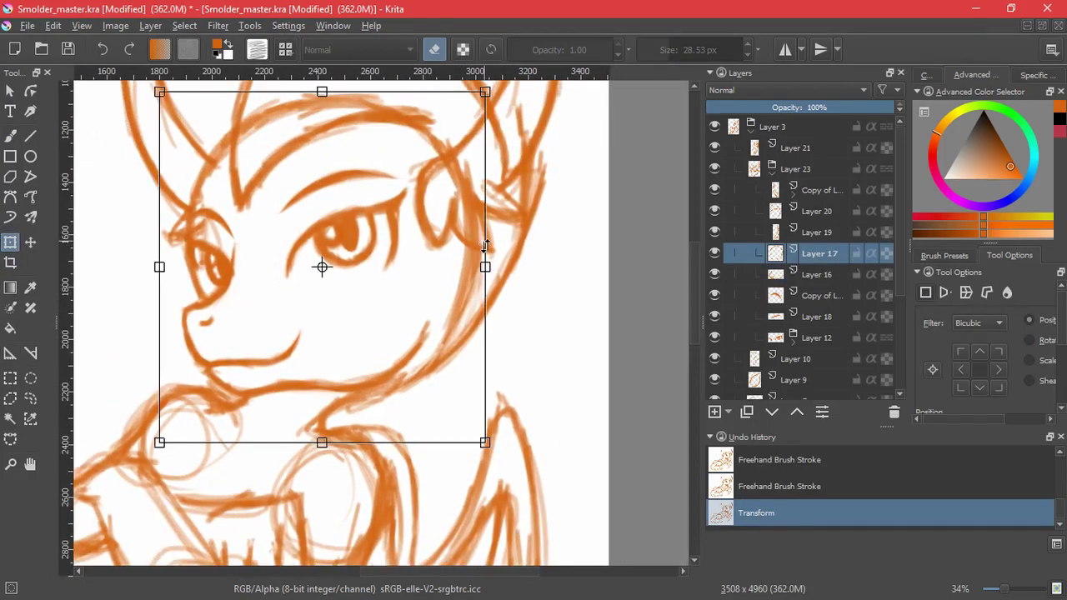
{"action": "left_click_drag", "start_coordinate": [477, 267], "coordinate": [469, 269]}
{"action": "key", "text": "Return"}
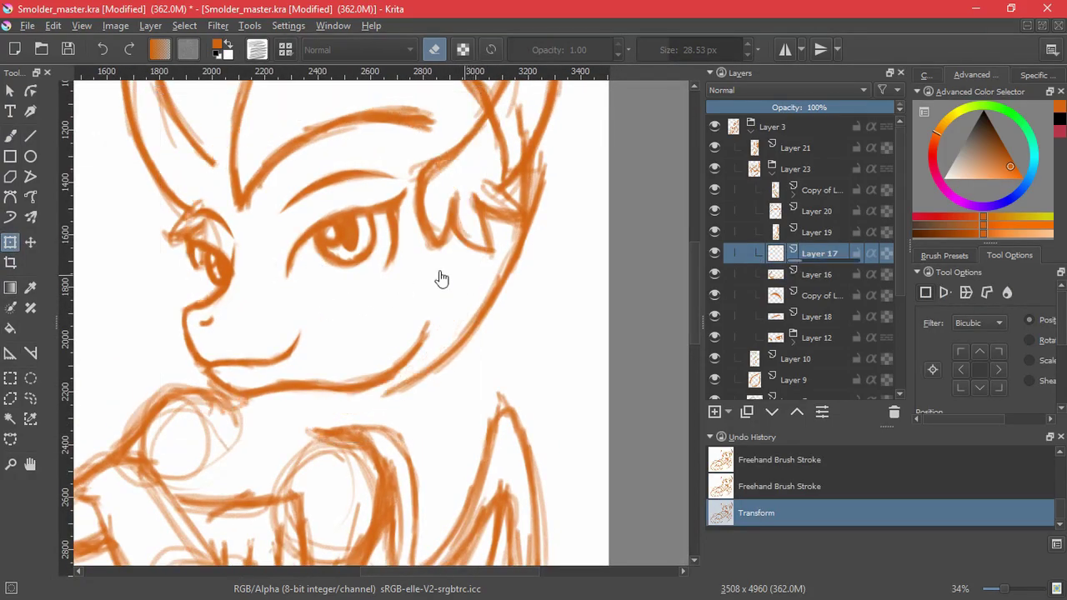
Step: Clear the old neck line on Layer 17 and redraw the cheek and neck lines with a 15 px sketch brush
{"action": "left_click", "coordinate": [10, 136]}
{"action": "mouse_move", "coordinate": [454, 357]}
{"action": "left_mouse_down"}
{"action": "mouse_move", "coordinate": [429, 354]}
{"action": "mouse_move", "coordinate": [359, 401]}
{"action": "mouse_move", "coordinate": [331, 403]}
{"action": "mouse_move", "coordinate": [459, 308]}
{"action": "mouse_move", "coordinate": [471, 225]}
{"action": "mouse_move", "coordinate": [471, 316]}
{"action": "mouse_move", "coordinate": [429, 352]}
{"action": "left_mouse_up"}
{"action": "key", "text": "e"}
{"action": "mouse_move", "coordinate": [460, 280]}
{"action": "left_mouse_down"}
{"action": "mouse_move", "coordinate": [427, 354]}
{"action": "mouse_move", "coordinate": [383, 388]}
{"action": "left_mouse_up"}
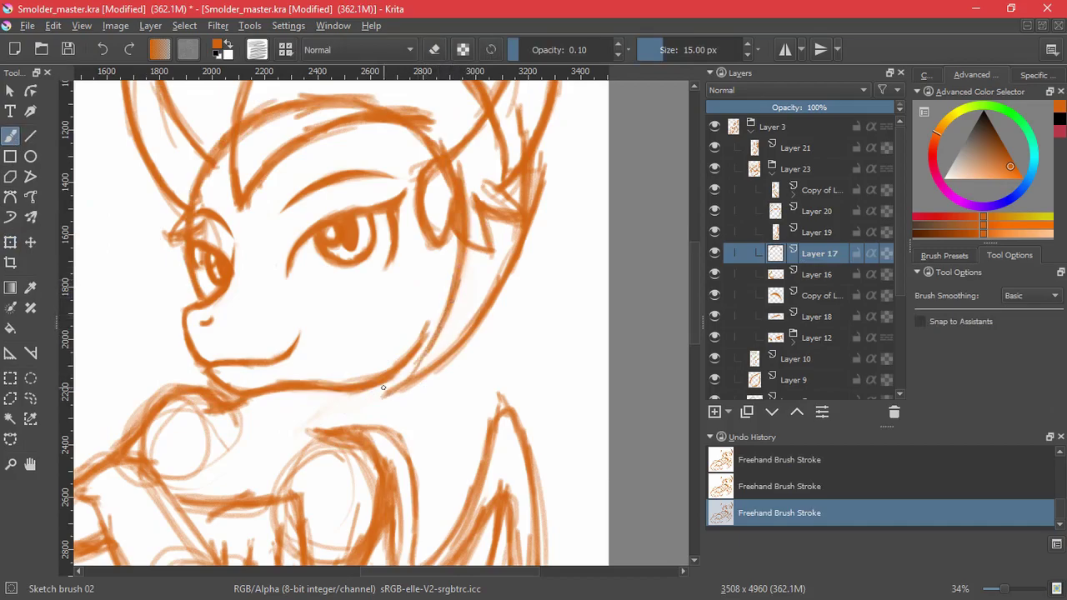
{"action": "left_click_drag", "start_coordinate": [432, 340], "coordinate": [341, 426]}
{"action": "left_click_drag", "start_coordinate": [413, 369], "coordinate": [359, 402]}
{"action": "left_click_drag", "start_coordinate": [429, 351], "coordinate": [384, 389]}
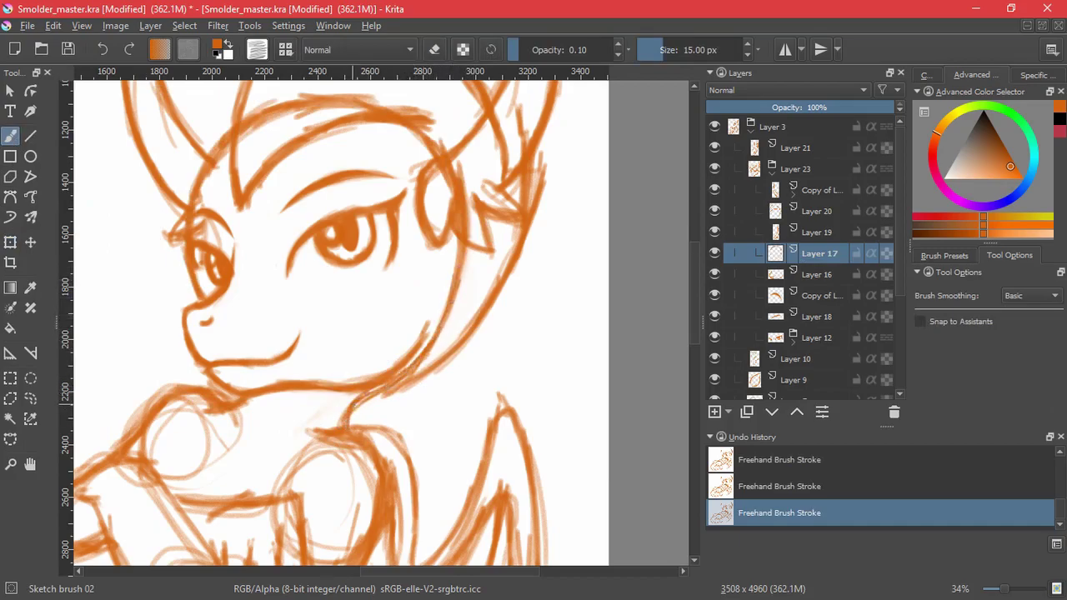
{"action": "left_click_drag", "start_coordinate": [444, 315], "coordinate": [402, 370]}
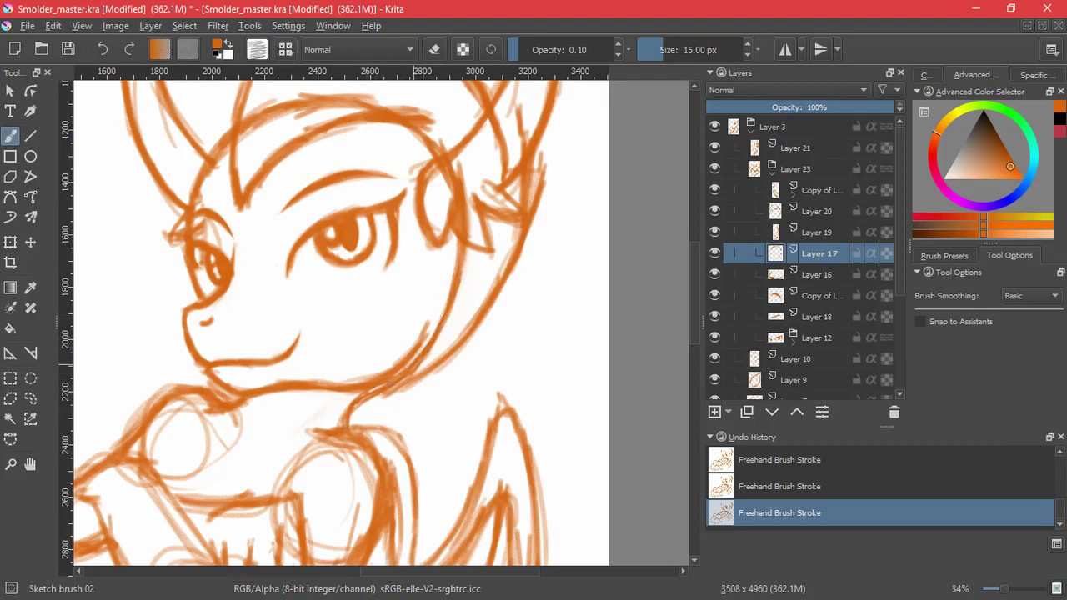
Step: Refine the back jaw line on Layer 17 by alternating between erasing and drawing strokes
{"action": "key", "text": "e"}
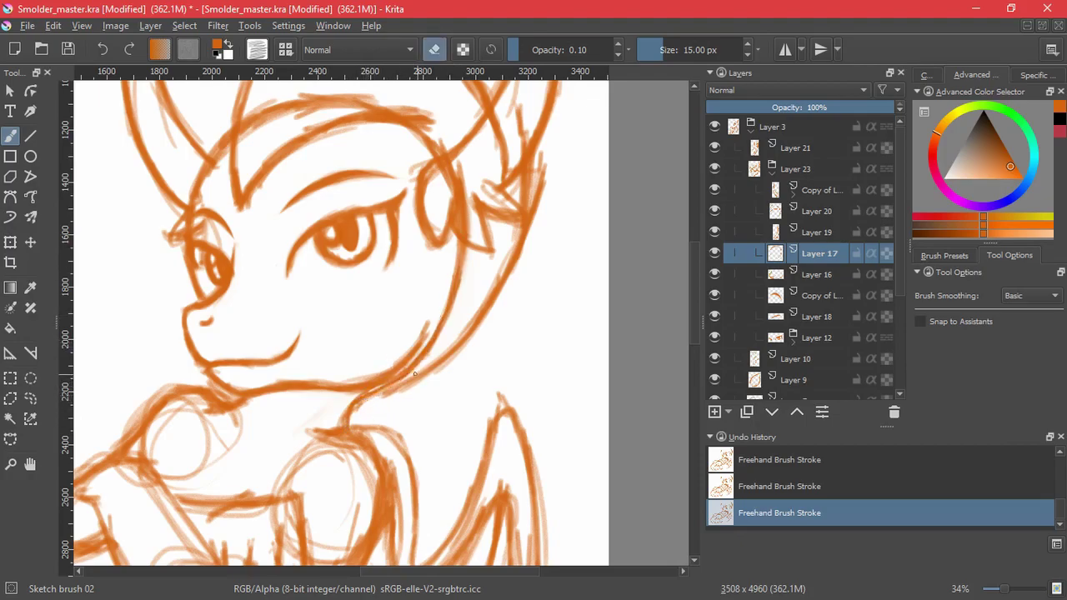
{"action": "key", "text": "e"}
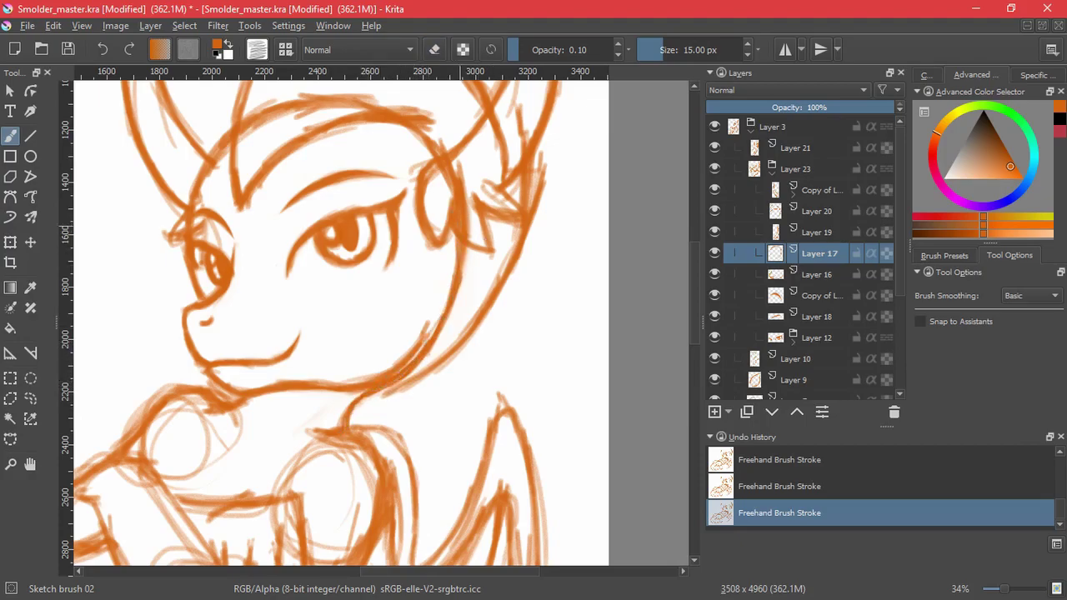
{"action": "key", "text": "e"}
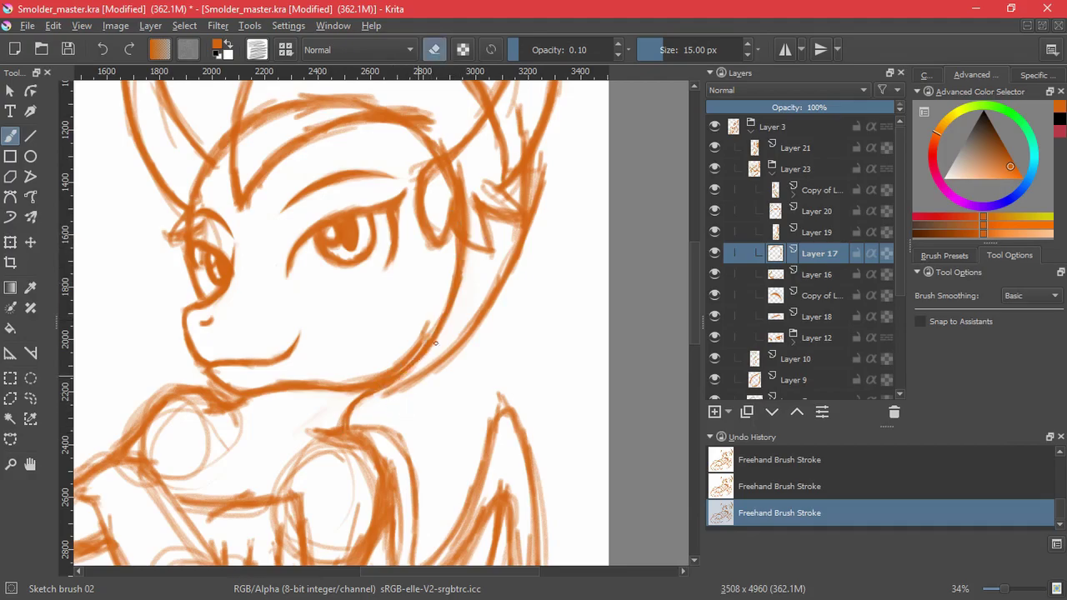
{"action": "left_click_drag", "start_coordinate": [485, 328], "coordinate": [464, 398]}
{"action": "left_click_drag", "start_coordinate": [492, 330], "coordinate": [458, 385]}
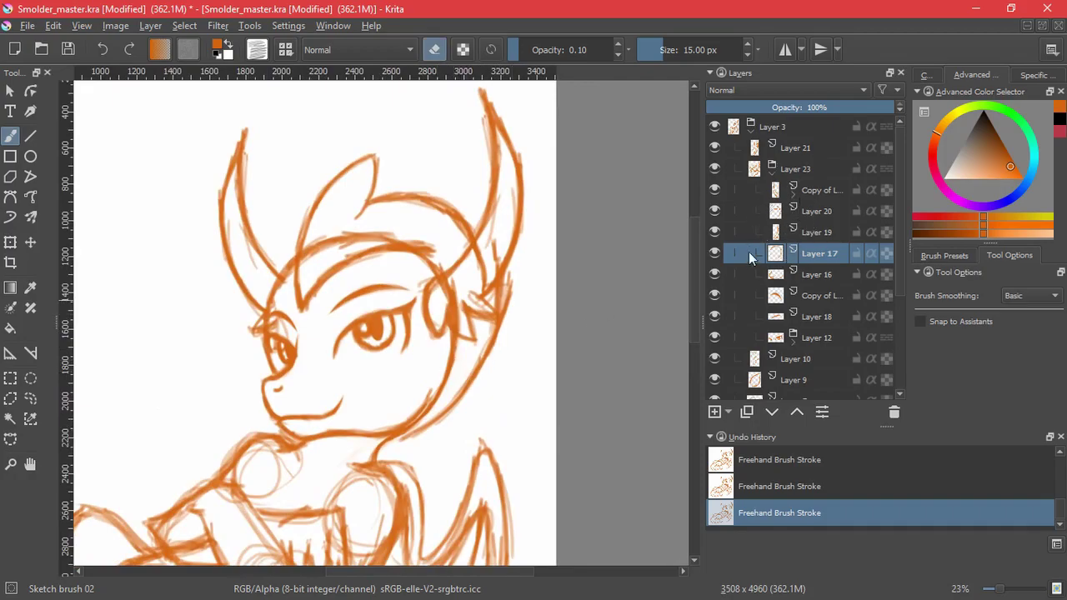
Step: Expand the Layer 12 group and toggle its sublayers to check which parts of the eyes each one holds
{"action": "left_click", "coordinate": [793, 339]}
{"action": "scroll", "coordinate": [895, 290], "scroll_direction": "down", "scroll_amount": 2}
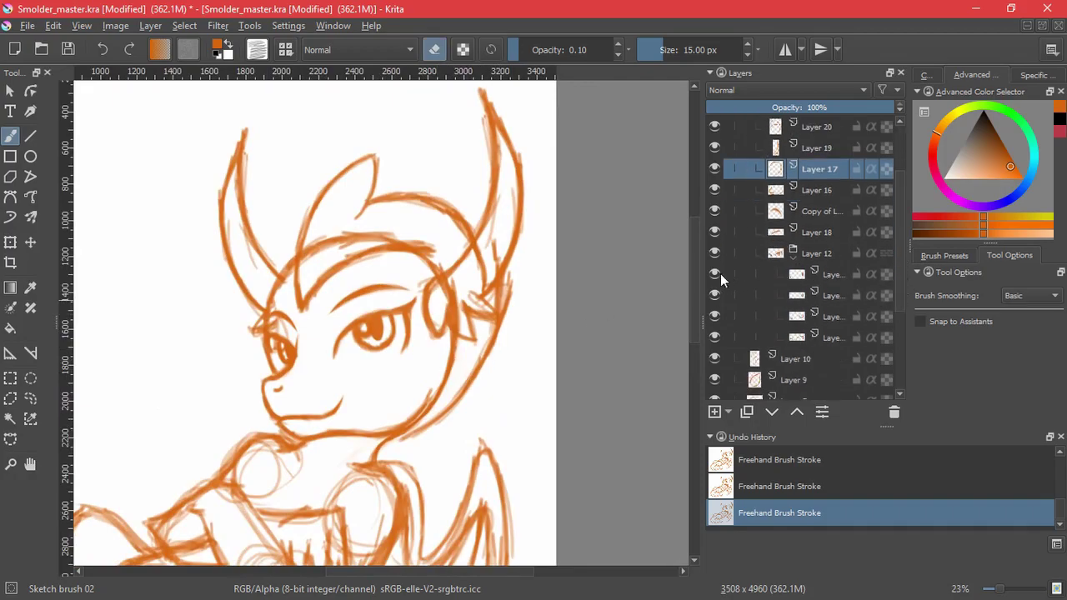
{"action": "left_click", "coordinate": [715, 295]}
{"action": "left_click", "coordinate": [715, 335]}
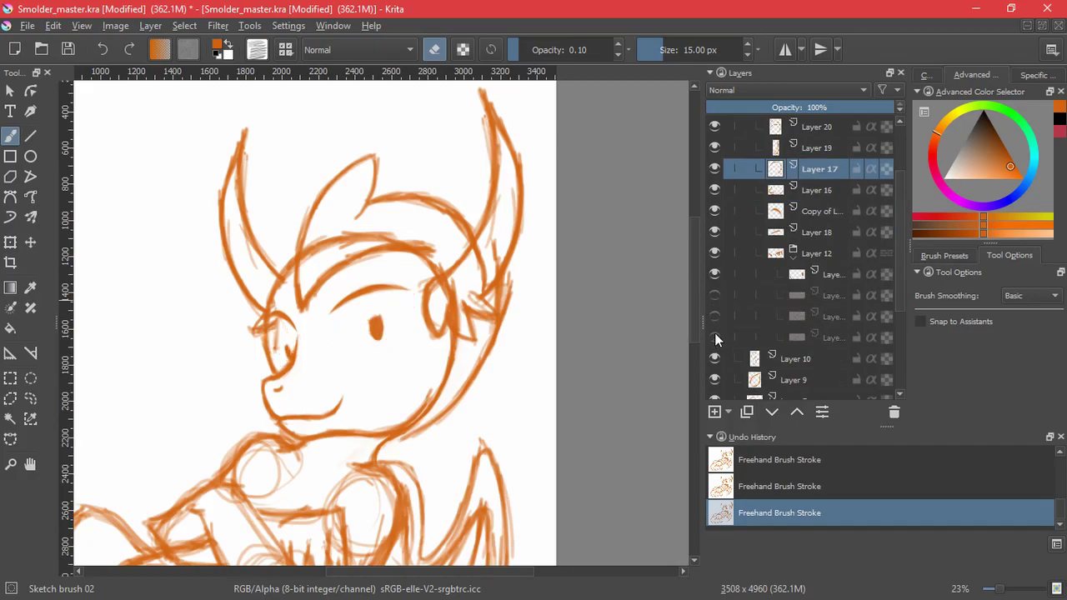
{"action": "left_click", "coordinate": [715, 335]}
{"action": "left_click", "coordinate": [715, 295]}
{"action": "left_click", "coordinate": [715, 274]}
{"action": "left_click", "coordinate": [716, 274]}
Step: Group the upper three eye layers inside Layer 12
{"action": "left_click", "coordinate": [773, 271]}
{"action": "left_click", "coordinate": [762, 316], "text": "shift"}
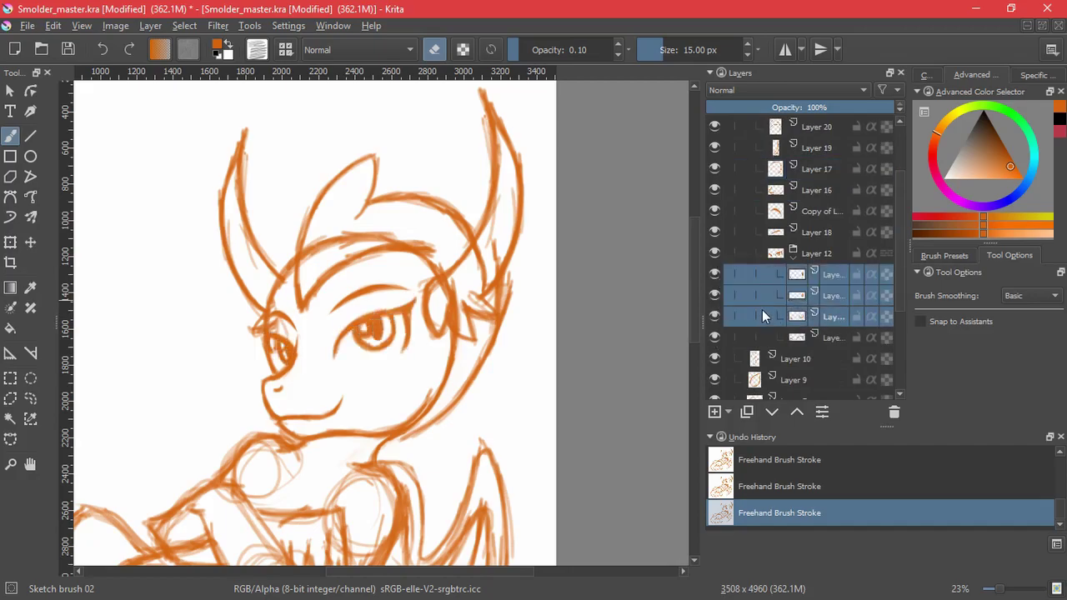
{"action": "key", "text": "ctrl+g"}
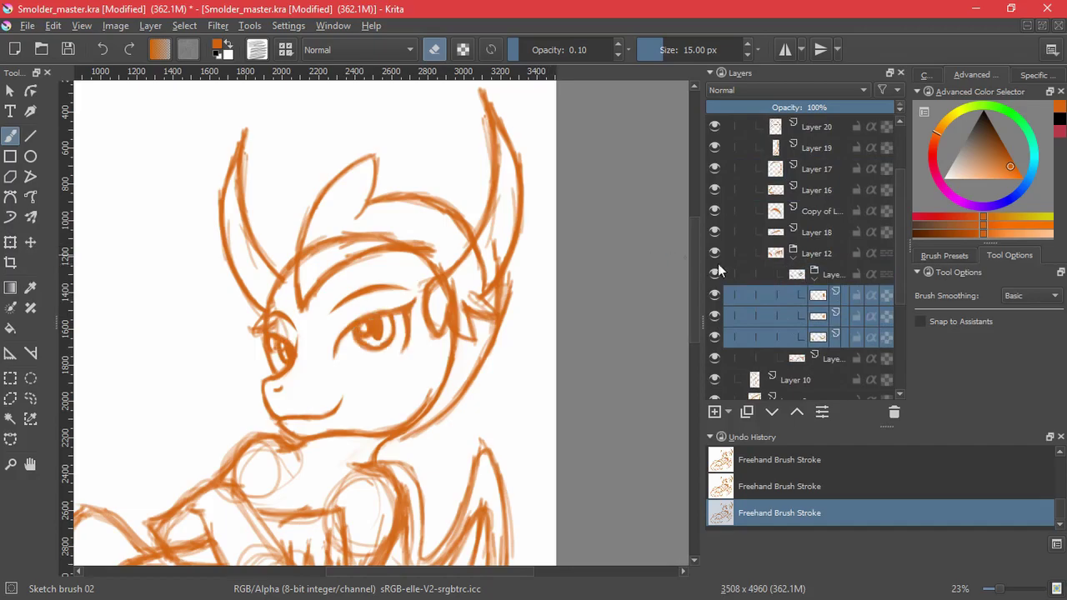
Step: Transform the nearer eye within the new eye group using a freehand selection, and clear the selection
{"action": "left_click", "coordinate": [30, 242]}
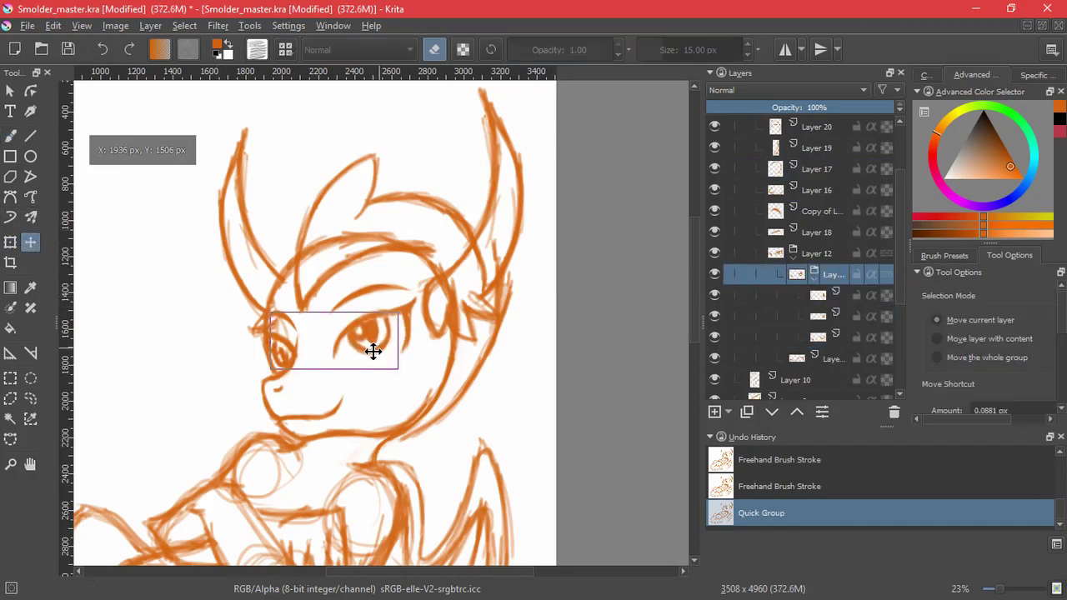
{"action": "left_click", "coordinate": [30, 399]}
{"action": "mouse_move", "coordinate": [409, 315]}
{"action": "left_mouse_down"}
{"action": "mouse_move", "coordinate": [414, 358]}
{"action": "mouse_move", "coordinate": [410, 320]}
{"action": "left_mouse_up"}
{"action": "key", "text": "ctrl+t"}
{"action": "mouse_move", "coordinate": [449, 354]}
{"action": "left_mouse_down"}
{"action": "mouse_move", "coordinate": [447, 364]}
{"action": "mouse_move", "coordinate": [395, 362]}
{"action": "mouse_move", "coordinate": [456, 357]}
{"action": "left_mouse_up"}
{"action": "left_click_drag", "start_coordinate": [393, 352], "coordinate": [445, 339]}
{"action": "key", "text": "Return"}
{"action": "left_click", "coordinate": [185, 25]}
{"action": "left_click", "coordinate": [192, 61]}
Step: Touch up the nearer eye's pupil with brush strokes on the top layer of the nested eye group
{"action": "key", "text": "b"}
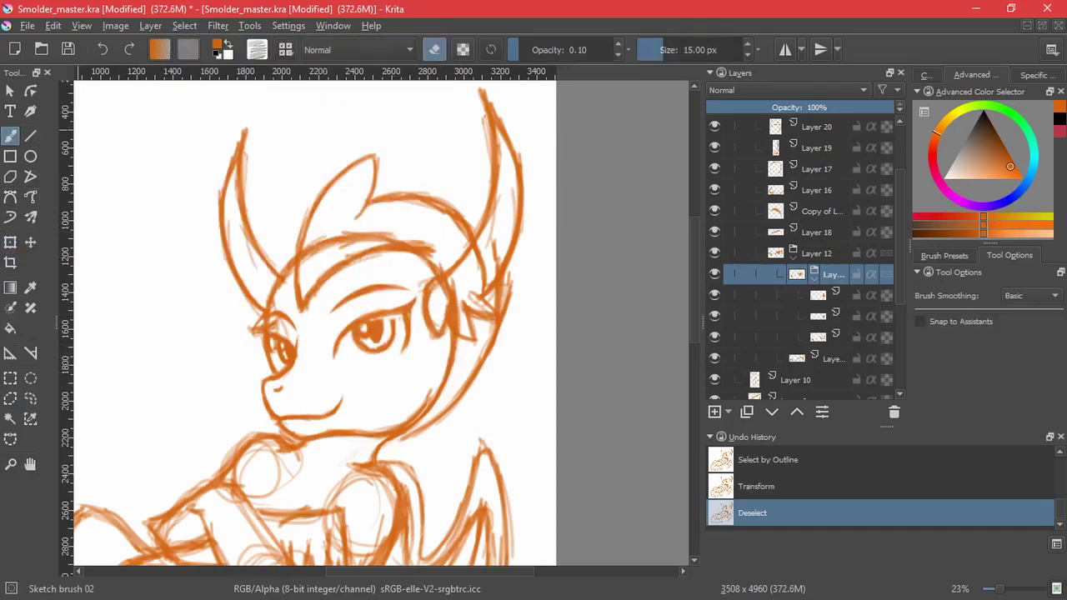
{"action": "left_click", "coordinate": [783, 296]}
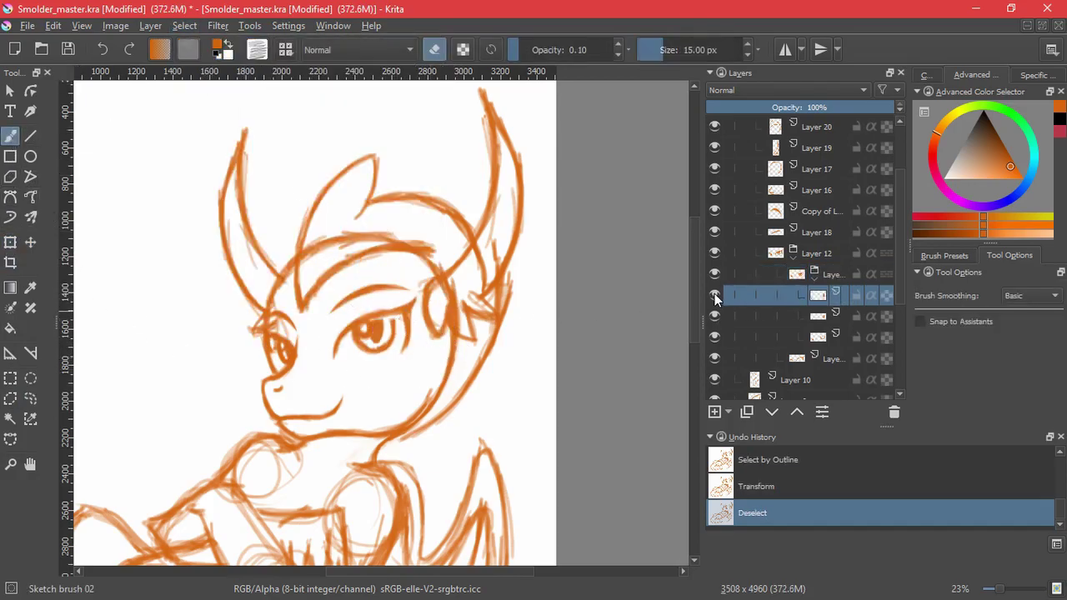
{"action": "mouse_move", "coordinate": [400, 367]}
{"action": "left_mouse_down"}
{"action": "mouse_move", "coordinate": [413, 356]}
{"action": "mouse_move", "coordinate": [422, 239]}
{"action": "mouse_move", "coordinate": [449, 386]}
{"action": "left_mouse_up"}
{"action": "key", "text": "e"}
{"action": "mouse_move", "coordinate": [291, 326]}
{"action": "left_mouse_down"}
{"action": "mouse_move", "coordinate": [339, 290]}
{"action": "mouse_move", "coordinate": [334, 336]}
{"action": "mouse_move", "coordinate": [326, 299]}
{"action": "mouse_move", "coordinate": [266, 310]}
{"action": "left_mouse_up"}
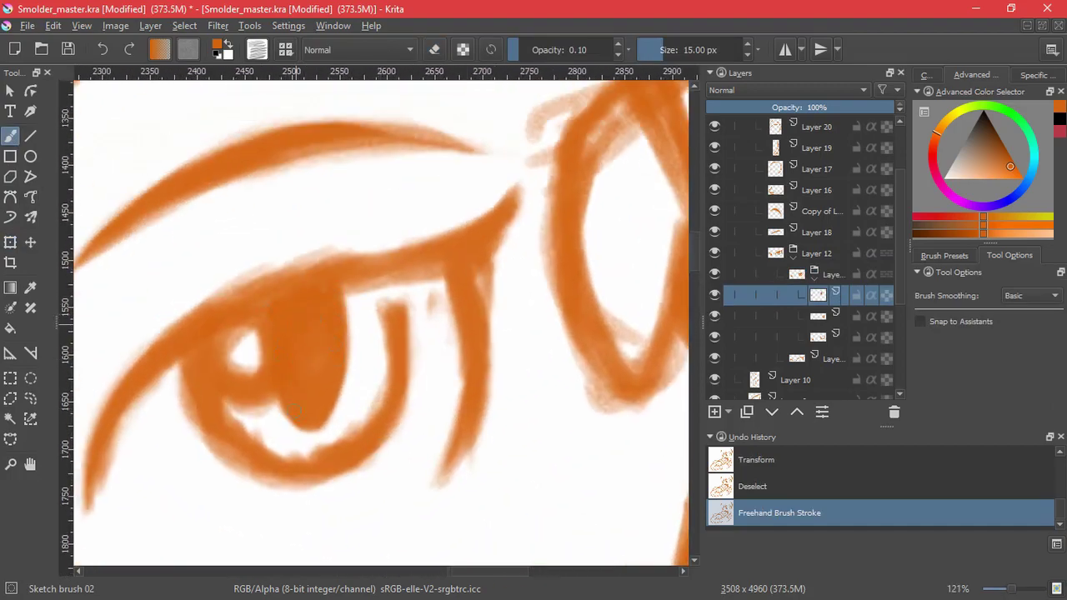
{"action": "left_click_drag", "start_coordinate": [337, 354], "coordinate": [339, 350]}
Step: Identify the layer holding the nearer eye's iris outline and refine that outline by alternating between drawing and erasing strokes
{"action": "left_click", "coordinate": [715, 317]}
{"action": "left_click", "coordinate": [715, 317]}
{"action": "left_click", "coordinate": [714, 337]}
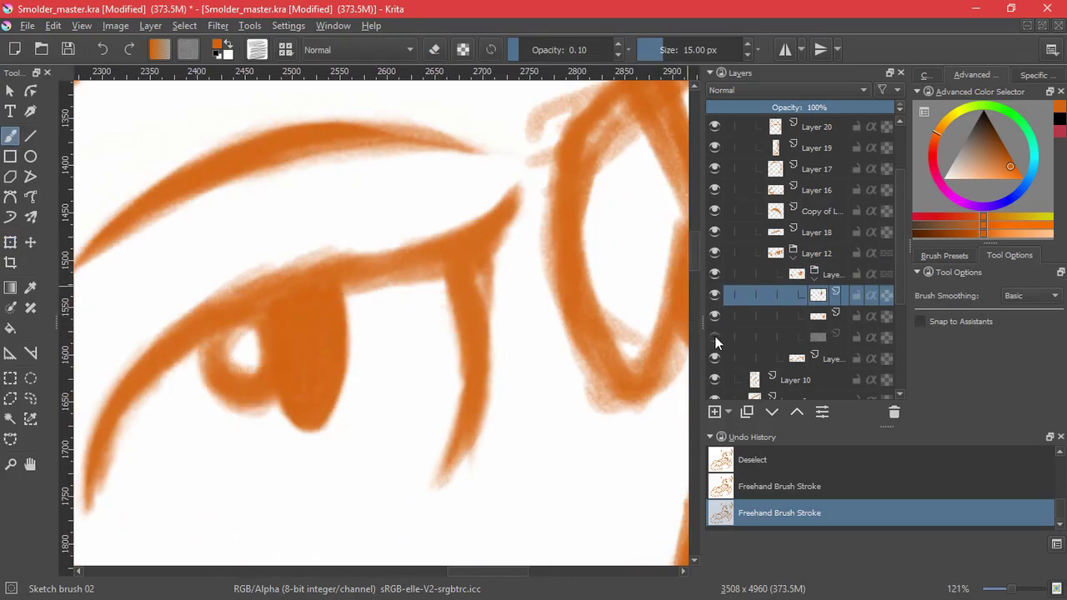
{"action": "left_click", "coordinate": [715, 337]}
{"action": "left_click", "coordinate": [784, 339]}
{"action": "mouse_move", "coordinate": [378, 280]}
{"action": "left_mouse_down"}
{"action": "mouse_move", "coordinate": [385, 315]}
{"action": "mouse_move", "coordinate": [376, 282]}
{"action": "mouse_move", "coordinate": [379, 322]}
{"action": "mouse_move", "coordinate": [338, 423]}
{"action": "mouse_move", "coordinate": [356, 425]}
{"action": "mouse_move", "coordinate": [338, 446]}
{"action": "mouse_move", "coordinate": [312, 448]}
{"action": "mouse_move", "coordinate": [341, 443]}
{"action": "mouse_move", "coordinate": [331, 456]}
{"action": "mouse_move", "coordinate": [273, 447]}
{"action": "mouse_move", "coordinate": [234, 417]}
{"action": "mouse_move", "coordinate": [244, 432]}
{"action": "mouse_move", "coordinate": [271, 448]}
{"action": "left_mouse_up"}
{"action": "key", "text": "e"}
{"action": "mouse_move", "coordinate": [390, 380]}
{"action": "left_mouse_down"}
{"action": "mouse_move", "coordinate": [341, 438]}
{"action": "mouse_move", "coordinate": [376, 406]}
{"action": "left_mouse_up"}
{"action": "key", "text": "e"}
{"action": "mouse_move", "coordinate": [391, 380]}
{"action": "left_mouse_down"}
{"action": "mouse_move", "coordinate": [386, 409]}
{"action": "mouse_move", "coordinate": [390, 380]}
{"action": "left_mouse_up"}
{"action": "key", "text": "e"}
{"action": "left_click_drag", "start_coordinate": [395, 285], "coordinate": [405, 410]}
{"action": "key", "text": "e"}
{"action": "key", "text": "e"}
{"action": "mouse_move", "coordinate": [375, 285]}
{"action": "left_mouse_down"}
{"action": "mouse_move", "coordinate": [383, 388]}
{"action": "mouse_move", "coordinate": [386, 350]}
{"action": "mouse_move", "coordinate": [392, 369]}
{"action": "left_mouse_up"}
{"action": "key", "text": "e"}
{"action": "mouse_move", "coordinate": [393, 273]}
{"action": "left_mouse_down"}
{"action": "mouse_move", "coordinate": [403, 350]}
{"action": "mouse_move", "coordinate": [392, 406]}
{"action": "left_mouse_up"}
{"action": "key", "text": "e"}
{"action": "mouse_move", "coordinate": [178, 388]}
{"action": "left_mouse_down"}
{"action": "mouse_move", "coordinate": [178, 406]}
{"action": "mouse_move", "coordinate": [226, 467]}
{"action": "left_mouse_up"}
{"action": "mouse_move", "coordinate": [398, 308]}
{"action": "left_mouse_down"}
{"action": "mouse_move", "coordinate": [374, 248]}
{"action": "mouse_move", "coordinate": [412, 338]}
{"action": "left_mouse_up"}
{"action": "key", "text": "e"}
{"action": "mouse_move", "coordinate": [376, 275]}
{"action": "left_mouse_down"}
{"action": "mouse_move", "coordinate": [385, 333]}
{"action": "mouse_move", "coordinate": [409, 359]}
{"action": "mouse_move", "coordinate": [400, 337]}
{"action": "left_mouse_up"}
{"action": "key", "text": "e"}
{"action": "scroll", "coordinate": [467, 411], "scroll_direction": "down", "scroll_amount": 8}
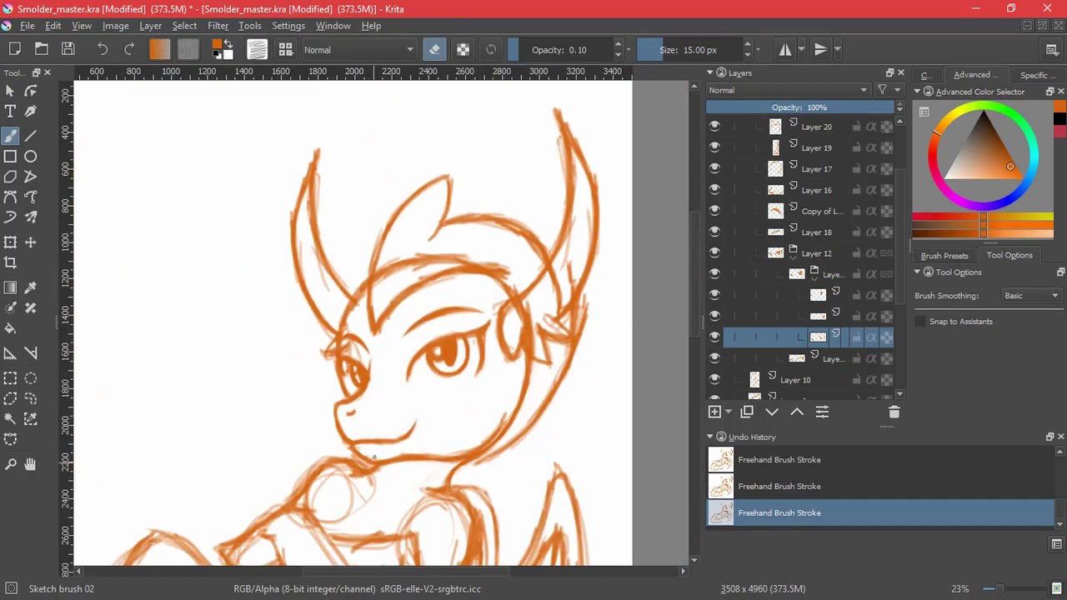
Step: Transform the nearer eye and eyebrow within the Layer 12 group using a freehand selection, and clear the selection
{"action": "left_click", "coordinate": [796, 253]}
{"action": "left_click", "coordinate": [30, 398]}
{"action": "mouse_move", "coordinate": [510, 300]}
{"action": "left_mouse_down"}
{"action": "mouse_move", "coordinate": [417, 428]}
{"action": "mouse_move", "coordinate": [519, 316]}
{"action": "left_mouse_up"}
{"action": "key", "text": "ctrl+t"}
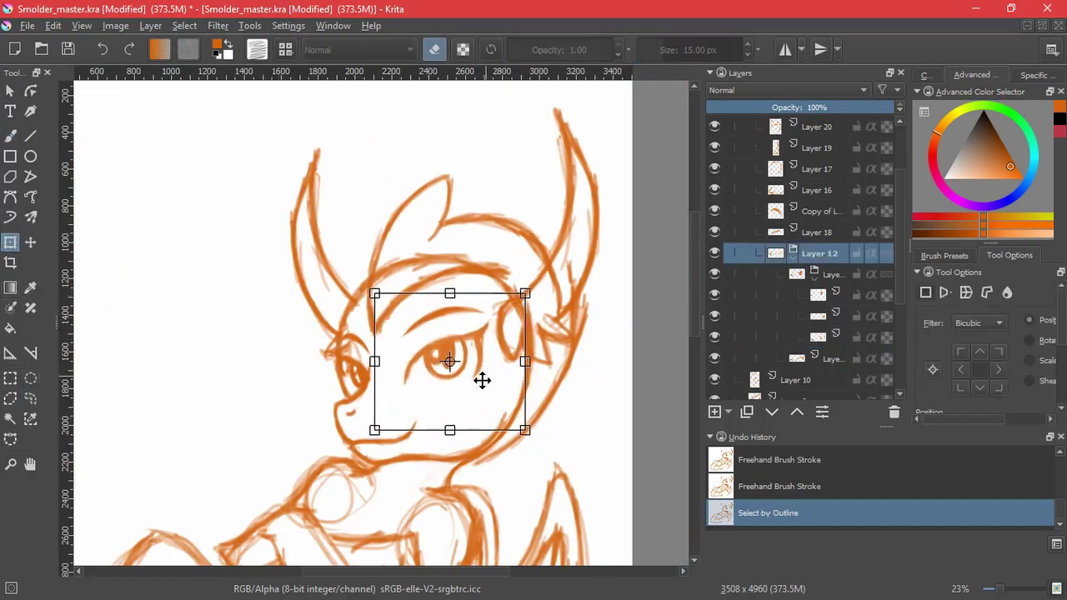
{"action": "key", "text": "Return"}
{"action": "left_click", "coordinate": [185, 25]}
{"action": "left_click", "coordinate": [186, 60]}
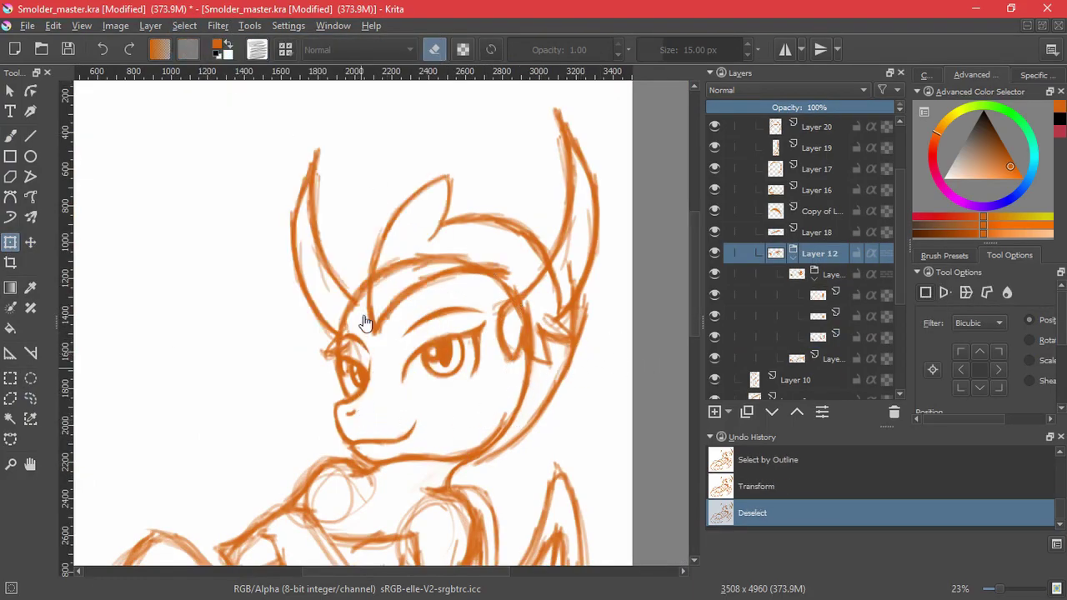
Step: Hide the stray lines crossing the farther eye by painting black on the existing transparency mask of the topmost layer in Layer 23
{"action": "left_click_drag", "start_coordinate": [347, 387], "coordinate": [401, 300]}
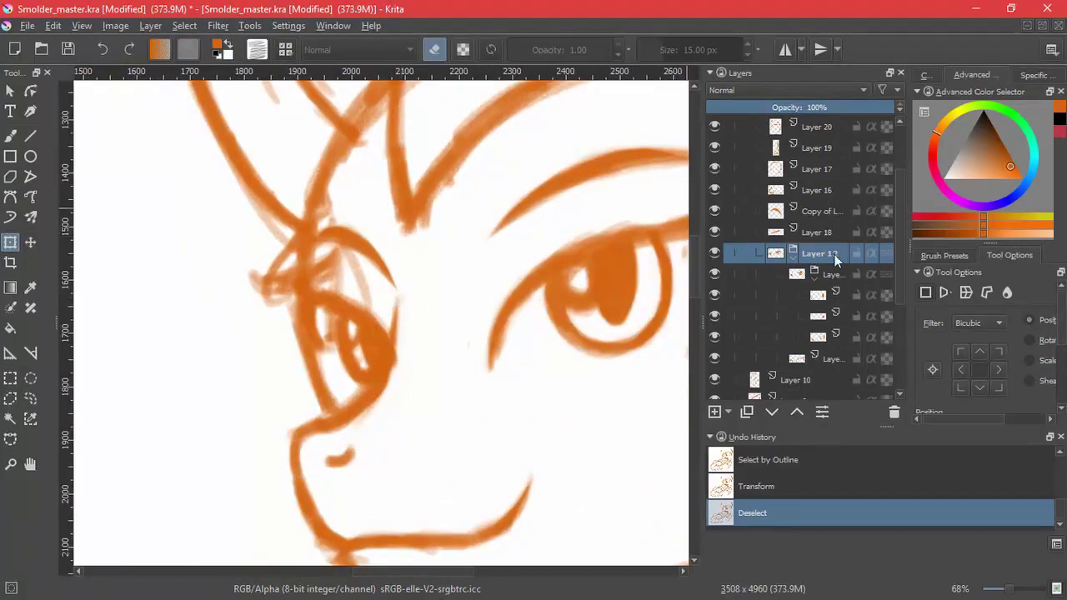
{"action": "left_click", "coordinate": [793, 258]}
{"action": "scroll", "coordinate": [899, 237], "scroll_direction": "up", "scroll_amount": 2}
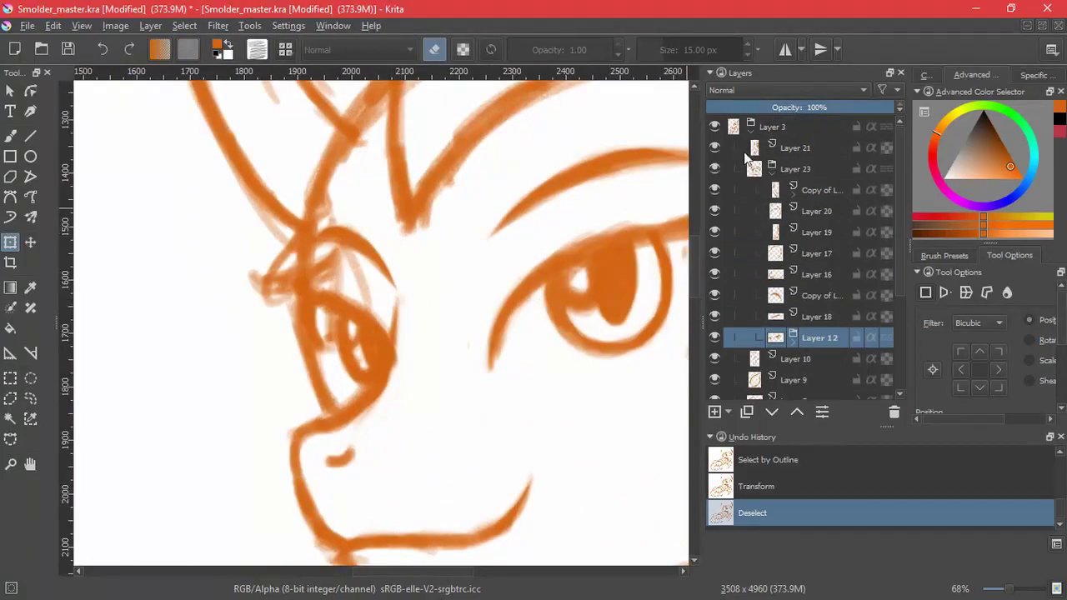
{"action": "left_click", "coordinate": [766, 175]}
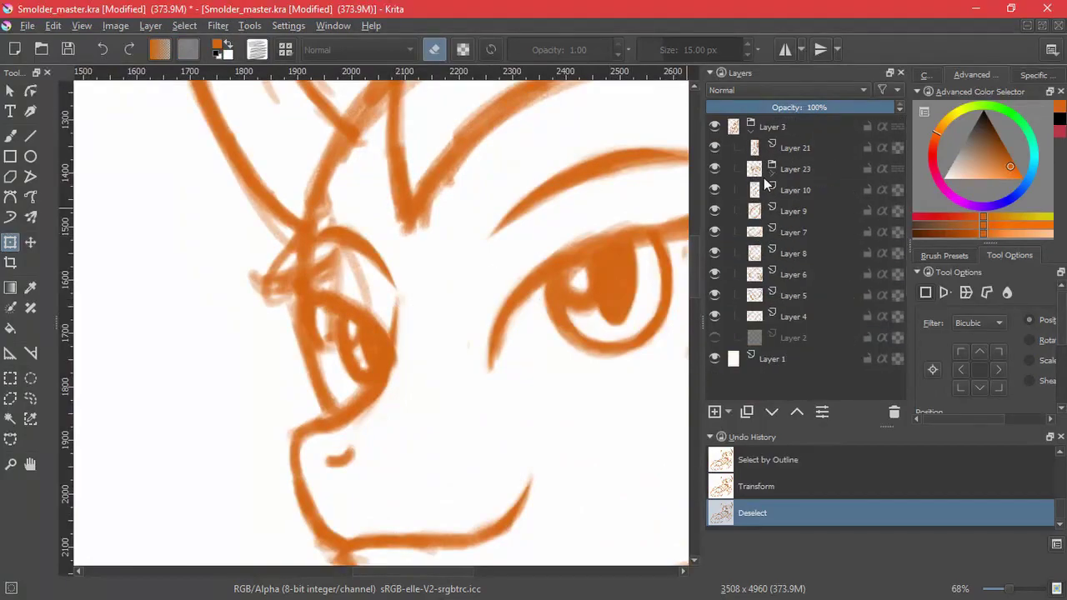
{"action": "left_click", "coordinate": [770, 171]}
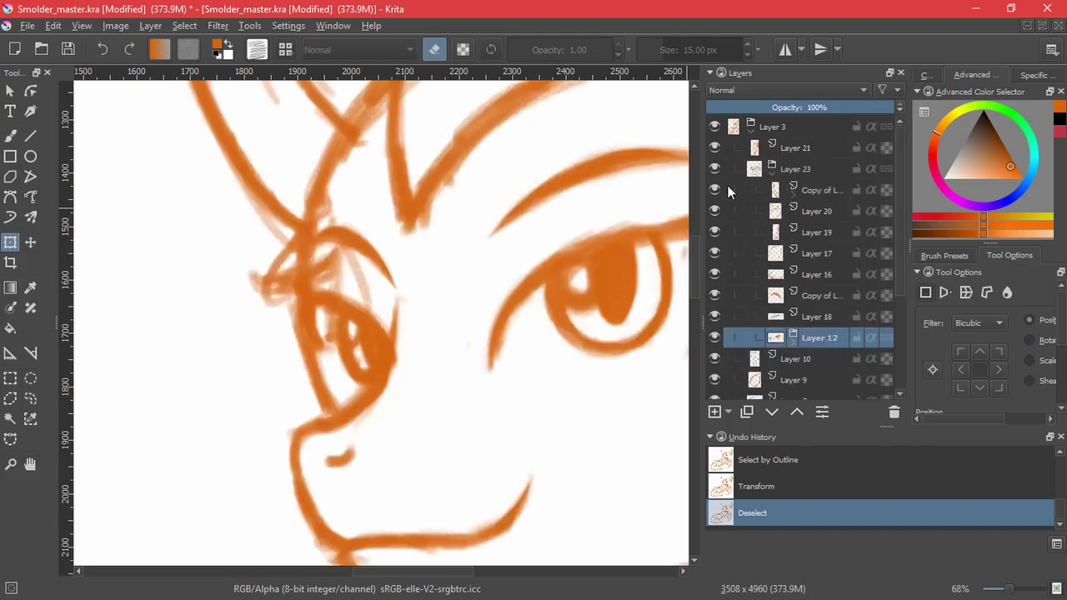
{"action": "left_click", "coordinate": [798, 214]}
{"action": "left_click", "coordinate": [10, 136]}
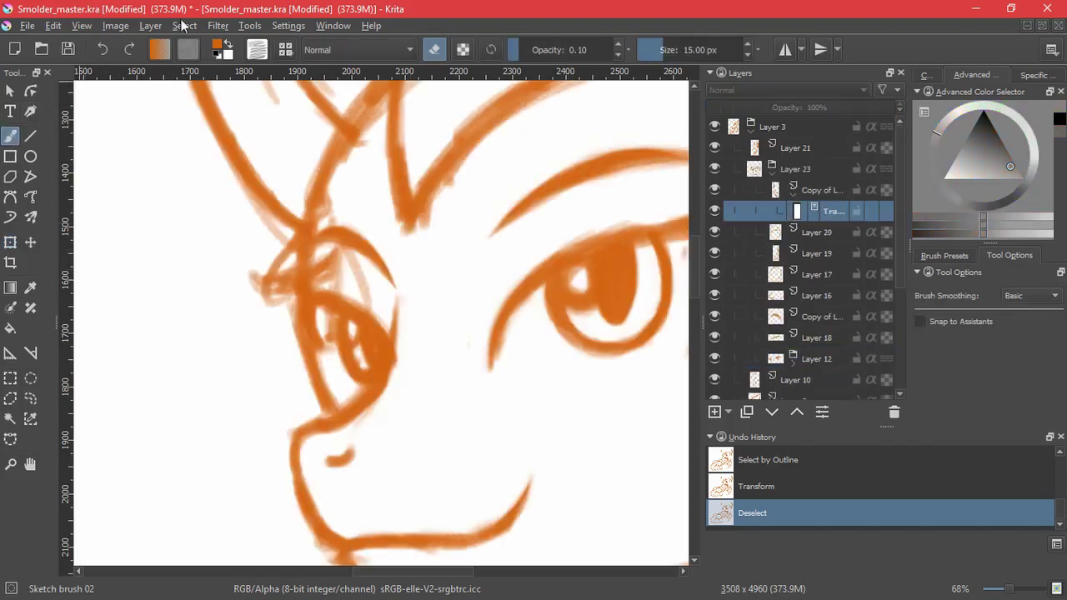
{"action": "mouse_move", "coordinate": [337, 301]}
{"action": "left_mouse_down"}
{"action": "mouse_move", "coordinate": [324, 257]}
{"action": "mouse_move", "coordinate": [320, 327]}
{"action": "mouse_move", "coordinate": [337, 314]}
{"action": "left_mouse_up"}
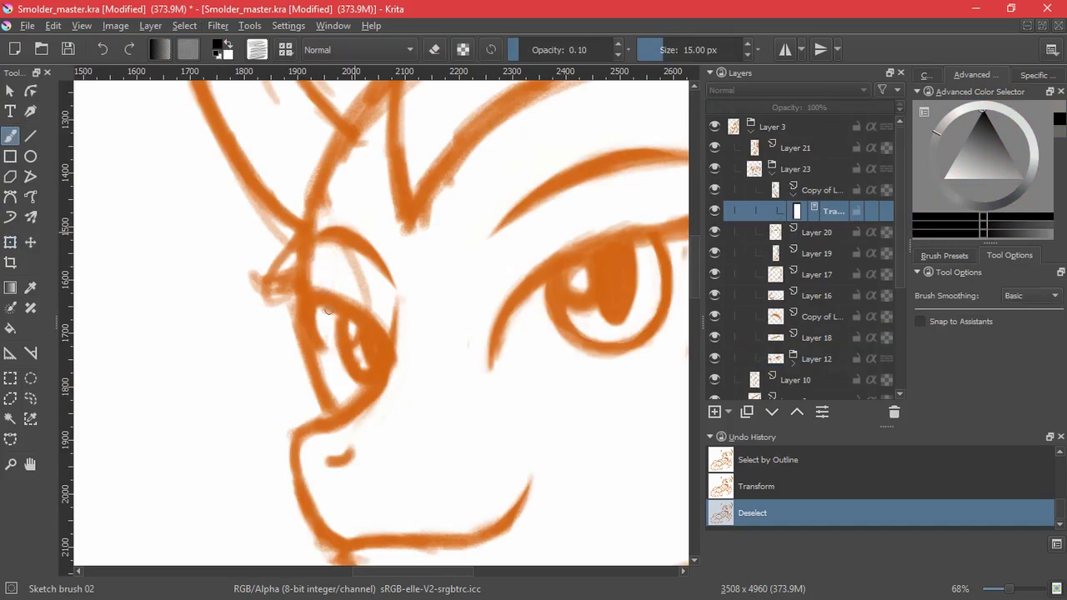
{"action": "left_click_drag", "start_coordinate": [336, 313], "coordinate": [437, 269]}
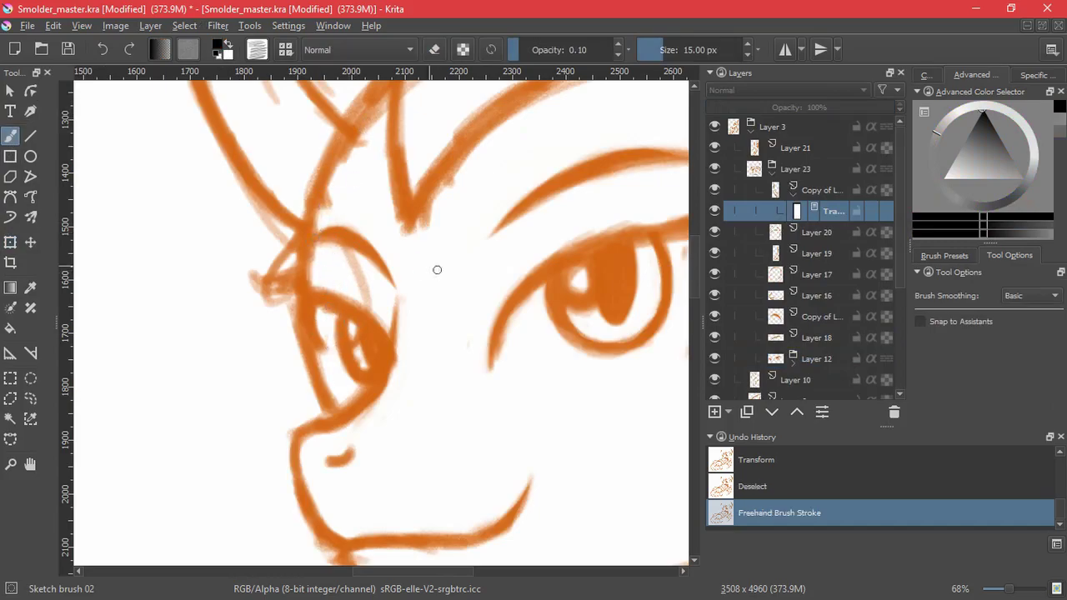
{"action": "left_click_drag", "start_coordinate": [462, 377], "coordinate": [509, 359]}
{"action": "left_click", "coordinate": [793, 195]}
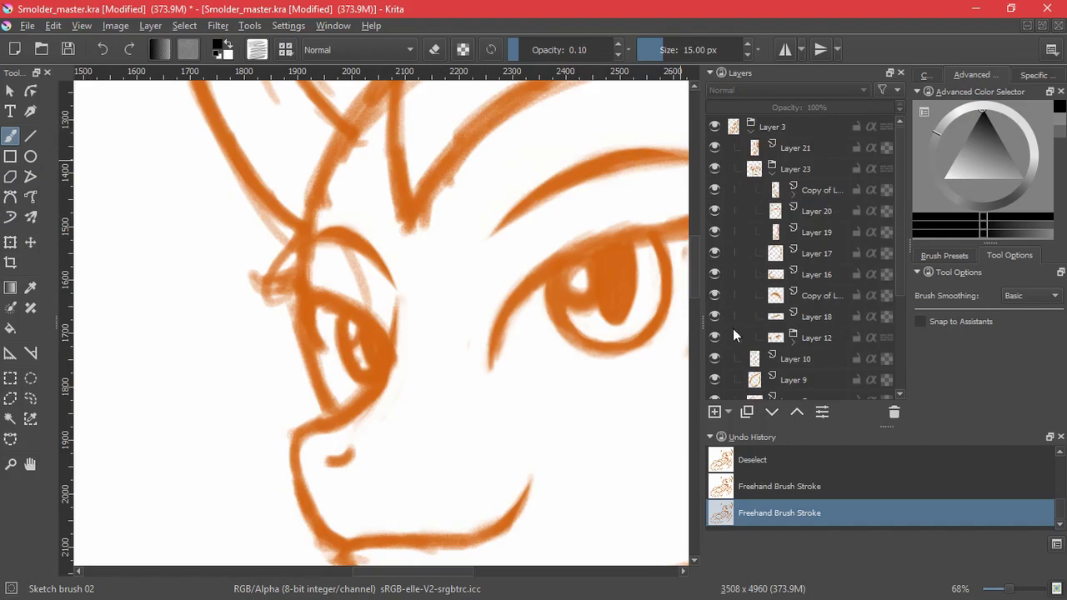
Step: Add a transparency mask to Layer 17 and paint out the overlapping lines around the ear at 48.17 px
{"action": "left_click_drag", "start_coordinate": [507, 251], "coordinate": [534, 279]}
{"action": "left_click", "coordinate": [778, 259]}
{"action": "left_click", "coordinate": [728, 412]}
{"action": "left_click", "coordinate": [738, 519]}
{"action": "mouse_move", "coordinate": [593, 235]}
{"action": "left_mouse_down"}
{"action": "mouse_move", "coordinate": [583, 221]}
{"action": "mouse_move", "coordinate": [572, 235]}
{"action": "mouse_move", "coordinate": [615, 223]}
{"action": "left_mouse_up"}
{"action": "mouse_move", "coordinate": [584, 219]}
{"action": "left_mouse_down"}
{"action": "mouse_move", "coordinate": [558, 244]}
{"action": "mouse_move", "coordinate": [584, 216]}
{"action": "mouse_move", "coordinate": [598, 289]}
{"action": "mouse_move", "coordinate": [586, 227]}
{"action": "mouse_move", "coordinate": [600, 262]}
{"action": "mouse_move", "coordinate": [578, 251]}
{"action": "mouse_move", "coordinate": [593, 206]}
{"action": "left_mouse_up"}
{"action": "mouse_move", "coordinate": [448, 141]}
{"action": "left_mouse_down"}
{"action": "mouse_move", "coordinate": [381, 147]}
{"action": "mouse_move", "coordinate": [522, 134]}
{"action": "mouse_move", "coordinate": [368, 134]}
{"action": "mouse_move", "coordinate": [406, 117]}
{"action": "left_mouse_up"}
{"action": "scroll", "coordinate": [406, 117], "scroll_direction": "down", "scroll_amount": 2}
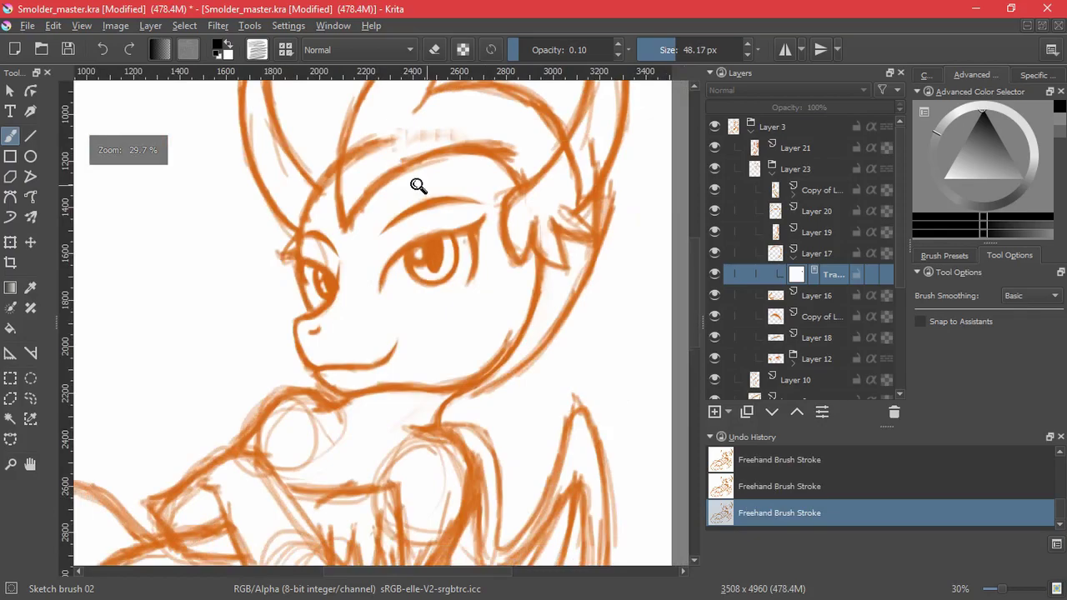
{"action": "mouse_move", "coordinate": [397, 247]}
{"action": "left_mouse_down"}
{"action": "mouse_move", "coordinate": [486, 237]}
{"action": "mouse_move", "coordinate": [397, 236]}
{"action": "mouse_move", "coordinate": [355, 275]}
{"action": "mouse_move", "coordinate": [352, 253]}
{"action": "mouse_move", "coordinate": [364, 245]}
{"action": "mouse_move", "coordinate": [361, 270]}
{"action": "left_mouse_up"}
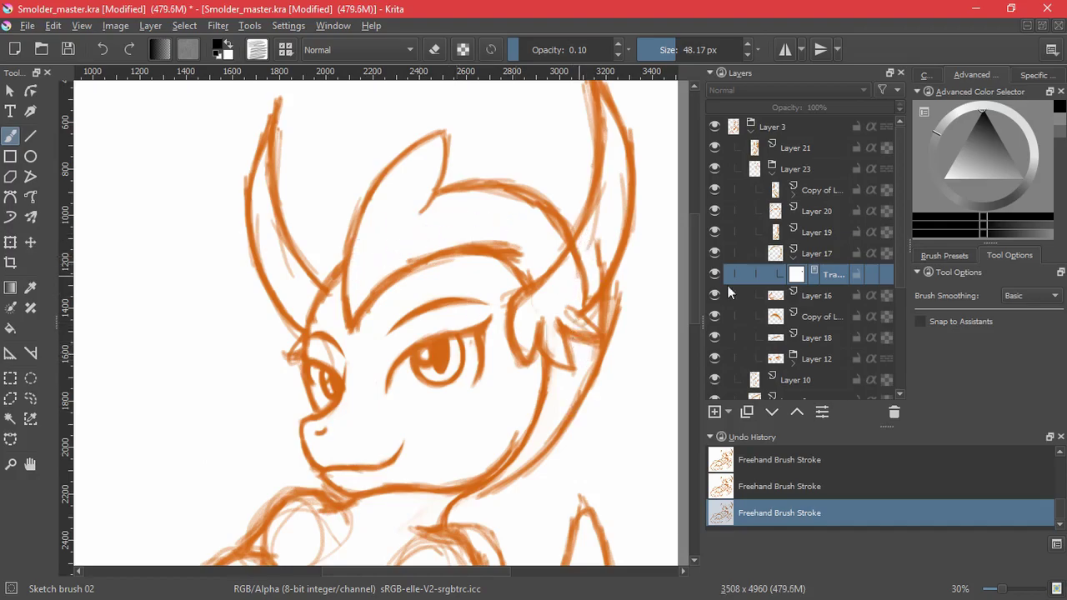
{"action": "left_click", "coordinate": [795, 261]}
Step: Transform Layer 20 to make the crest and back-of-head lines slightly shorter vertically
{"action": "left_click", "coordinate": [772, 212]}
{"action": "left_click", "coordinate": [716, 212]}
{"action": "left_click", "coordinate": [715, 211]}
{"action": "left_click", "coordinate": [11, 242]}
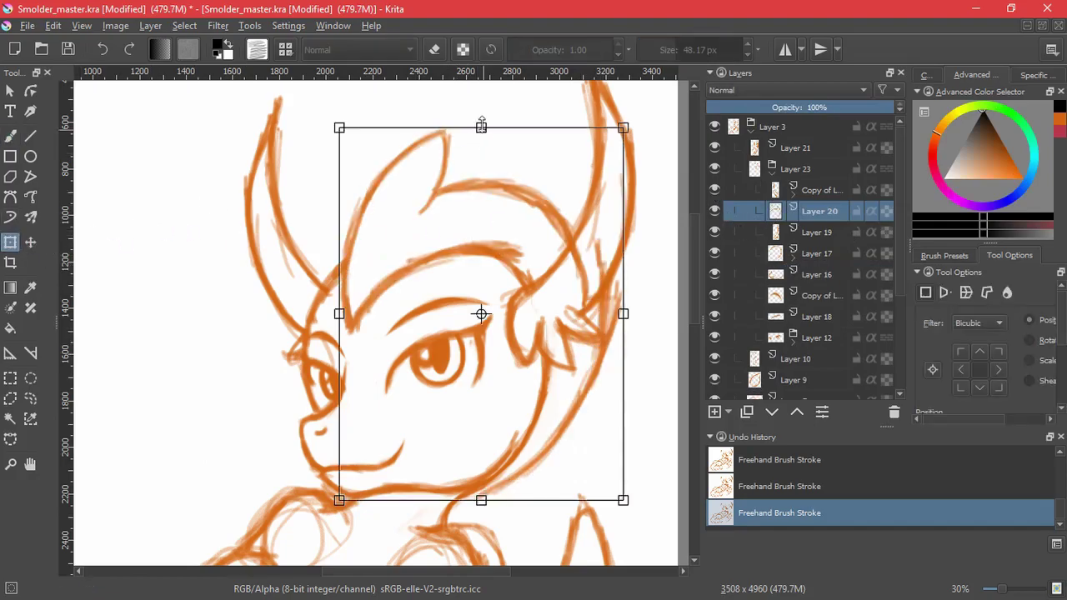
{"action": "left_click_drag", "start_coordinate": [483, 201], "coordinate": [481, 183]}
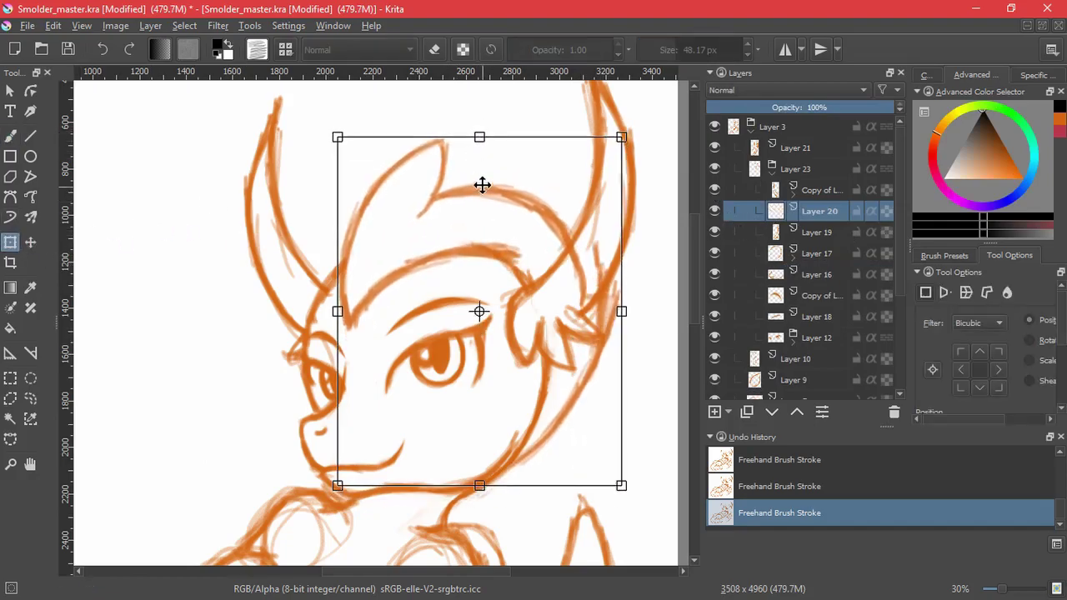
{"action": "key", "text": "Return"}
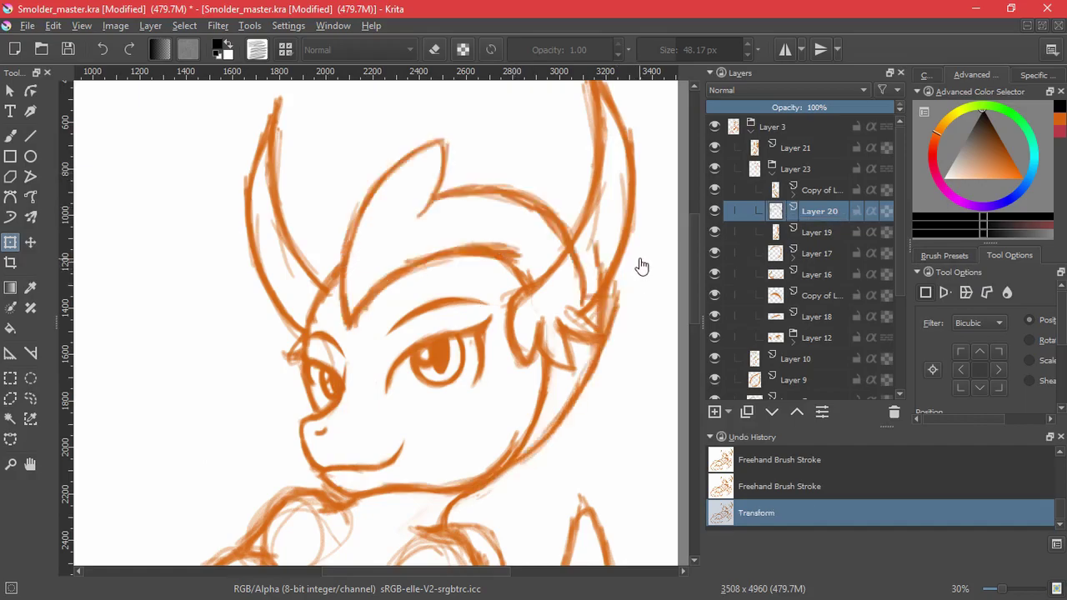
Step: Add a transparency mask to Layer 20 and paint out the back-of-head line where it crosses the nearer horn
{"action": "left_click", "coordinate": [728, 412]}
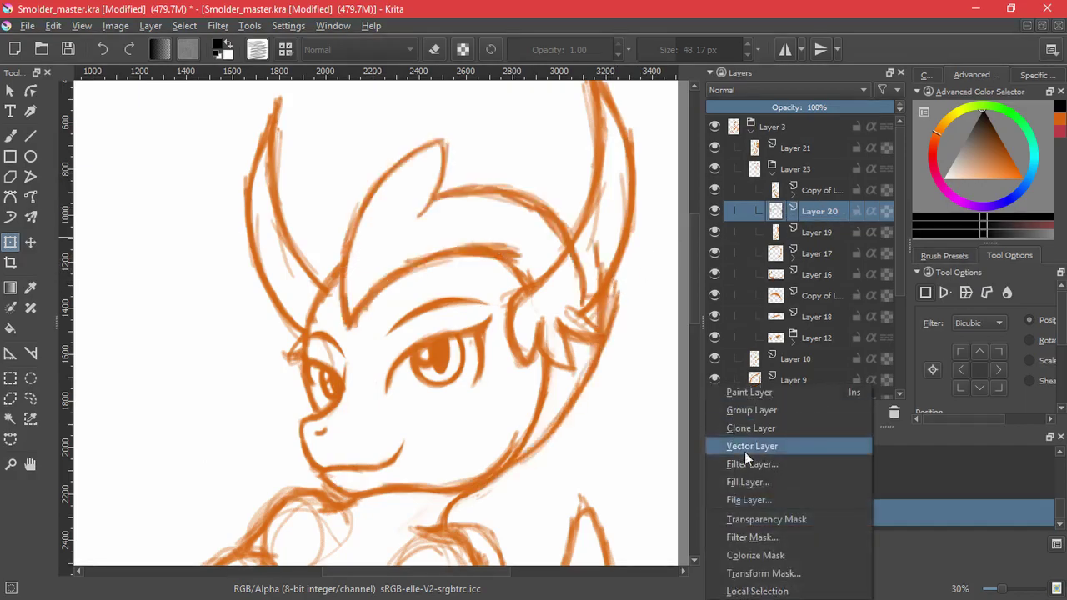
{"action": "left_click", "coordinate": [767, 514]}
{"action": "left_click", "coordinate": [11, 136]}
{"action": "mouse_move", "coordinate": [577, 266]}
{"action": "left_mouse_down"}
{"action": "mouse_move", "coordinate": [587, 232]}
{"action": "mouse_move", "coordinate": [581, 302]}
{"action": "mouse_move", "coordinate": [592, 236]}
{"action": "mouse_move", "coordinate": [596, 259]}
{"action": "mouse_move", "coordinate": [590, 231]}
{"action": "mouse_move", "coordinate": [576, 287]}
{"action": "mouse_move", "coordinate": [580, 298]}
{"action": "mouse_move", "coordinate": [589, 231]}
{"action": "mouse_move", "coordinate": [575, 265]}
{"action": "mouse_move", "coordinate": [603, 314]}
{"action": "left_mouse_up"}
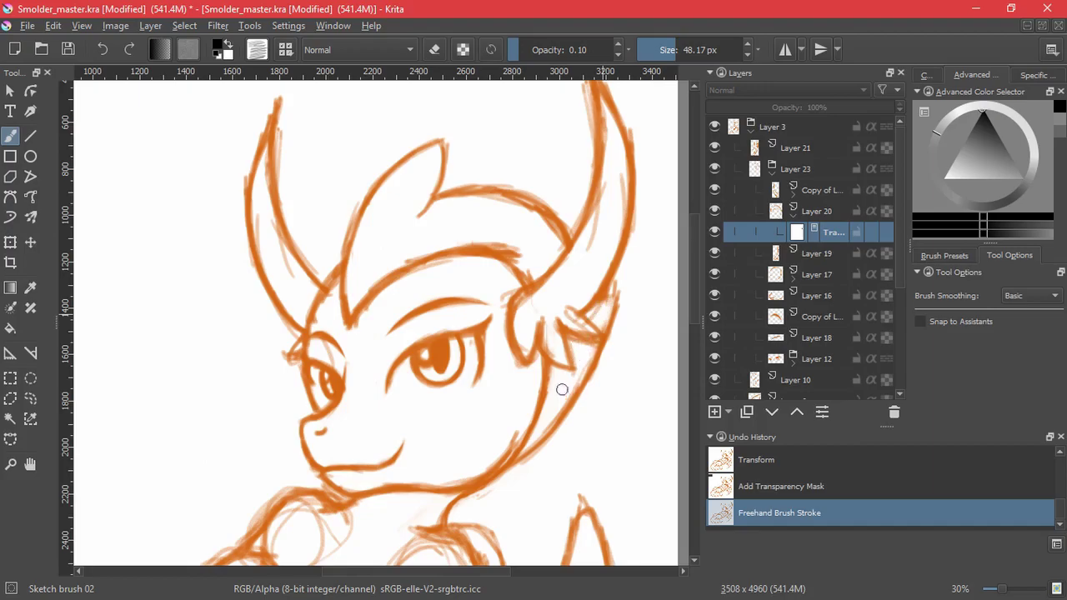
{"action": "mouse_move", "coordinate": [508, 339]}
{"action": "left_mouse_down"}
{"action": "mouse_move", "coordinate": [501, 424]}
{"action": "mouse_move", "coordinate": [495, 327]}
{"action": "left_mouse_up"}
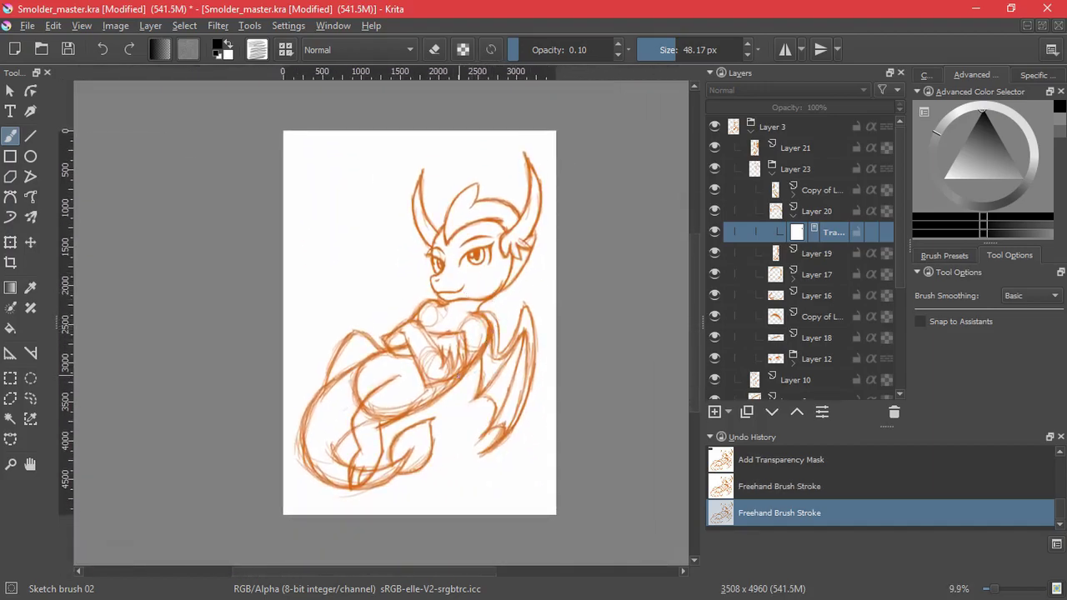
{"action": "left_click_drag", "start_coordinate": [469, 332], "coordinate": [465, 470]}
{"action": "left_click", "coordinate": [793, 215]}
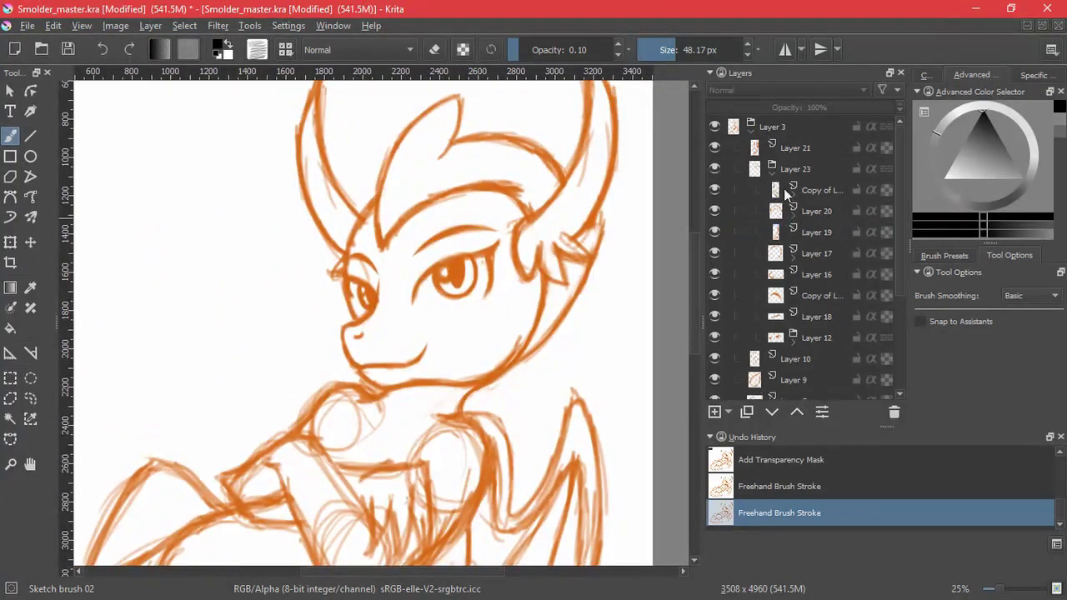
Step: Add a paint layer above Layer 21 and restore the orange colour and the original 15 px sketch brush
{"action": "left_click", "coordinate": [773, 173]}
{"action": "left_click", "coordinate": [715, 148]}
{"action": "left_click", "coordinate": [716, 148]}
{"action": "left_click", "coordinate": [760, 149]}
{"action": "left_click", "coordinate": [715, 412]}
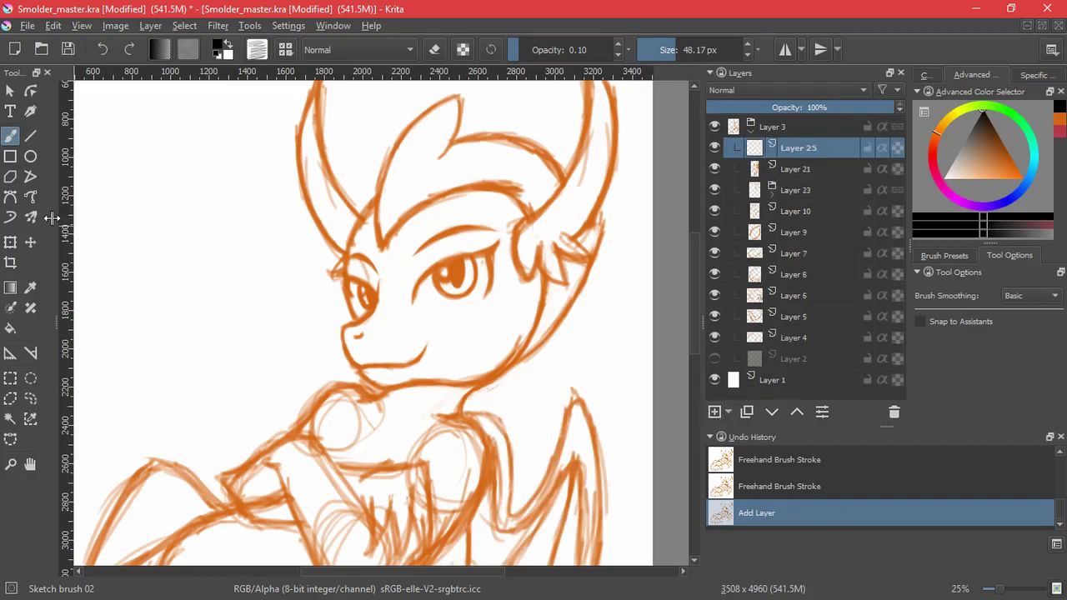
{"action": "left_click", "coordinate": [1062, 122]}
{"action": "left_click", "coordinate": [491, 50]}
Step: Sketch the raised far shoulder contour below the chin on the new layer
{"action": "mouse_move", "coordinate": [297, 306]}
{"action": "left_mouse_down"}
{"action": "mouse_move", "coordinate": [248, 358]}
{"action": "mouse_move", "coordinate": [323, 276]}
{"action": "left_mouse_up"}
{"action": "key", "text": "ctrl+z"}
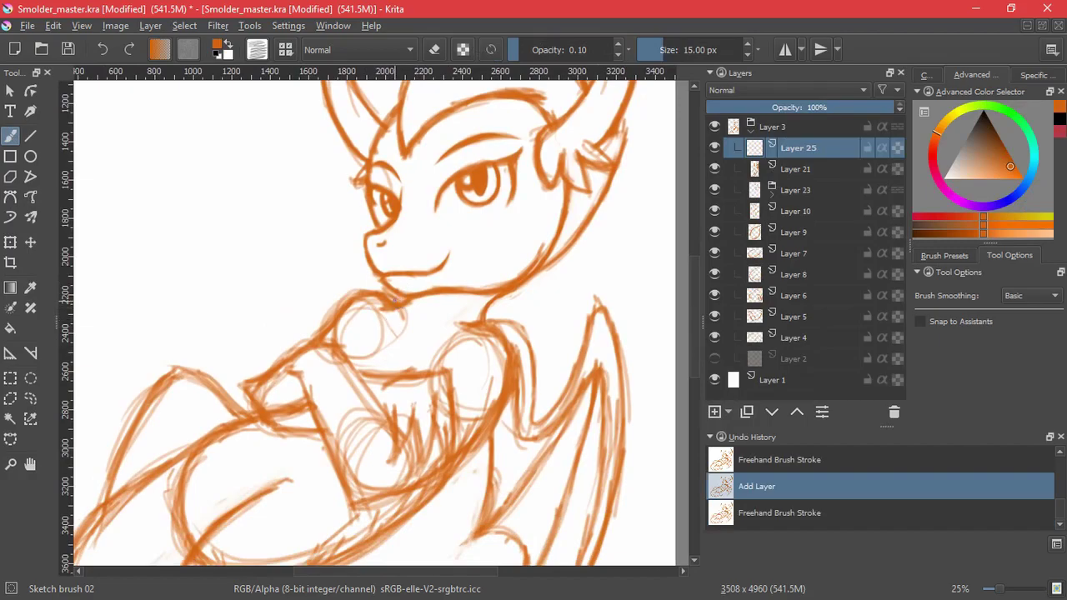
{"action": "left_click_drag", "start_coordinate": [386, 281], "coordinate": [345, 293]}
{"action": "left_click_drag", "start_coordinate": [373, 283], "coordinate": [343, 295]}
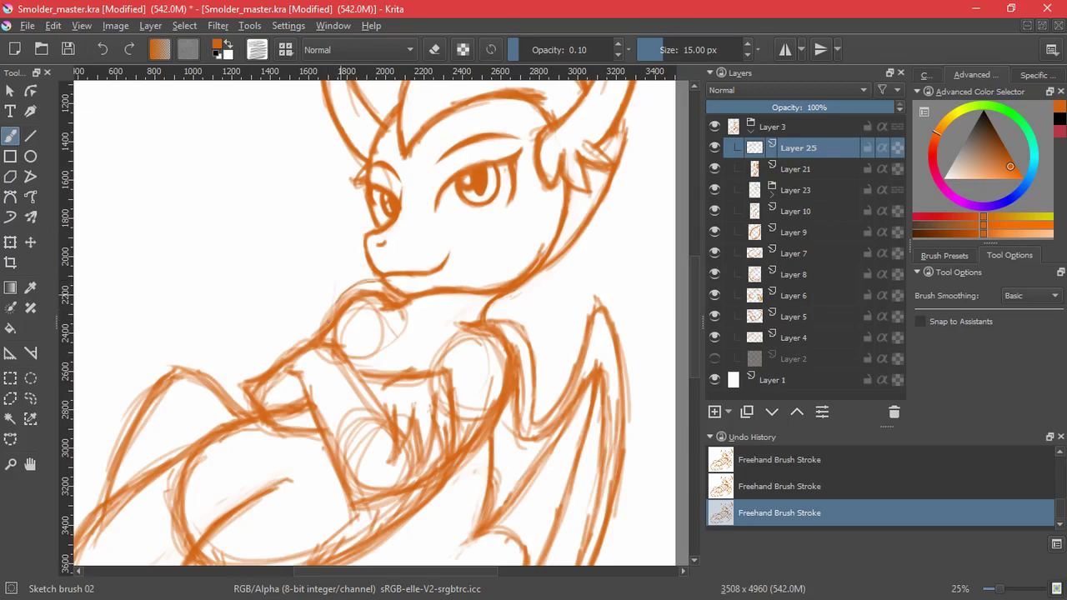
{"action": "mouse_move", "coordinate": [334, 302]}
{"action": "left_mouse_down"}
{"action": "mouse_move", "coordinate": [340, 230]}
{"action": "mouse_move", "coordinate": [282, 334]}
{"action": "left_mouse_up"}
Step: Sketch the folded far wing rising behind the shoulder, with its outer outline and inner finger lines
{"action": "mouse_move", "coordinate": [307, 265]}
{"action": "left_mouse_down"}
{"action": "mouse_move", "coordinate": [267, 368]}
{"action": "mouse_move", "coordinate": [336, 230]}
{"action": "left_mouse_up"}
{"action": "left_click_drag", "start_coordinate": [338, 227], "coordinate": [338, 286]}
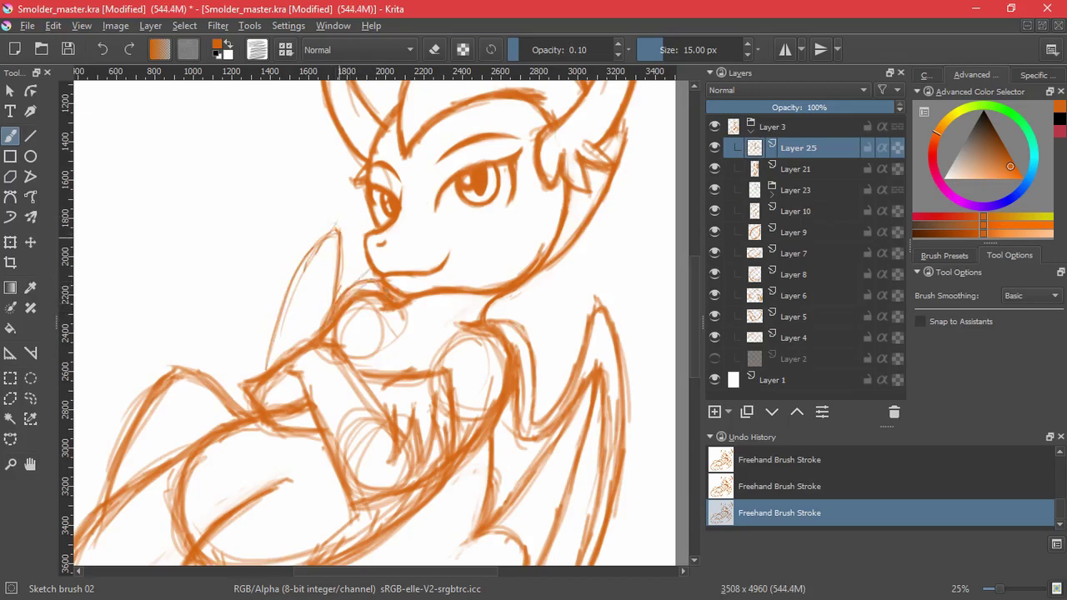
{"action": "left_click_drag", "start_coordinate": [287, 295], "coordinate": [265, 374]}
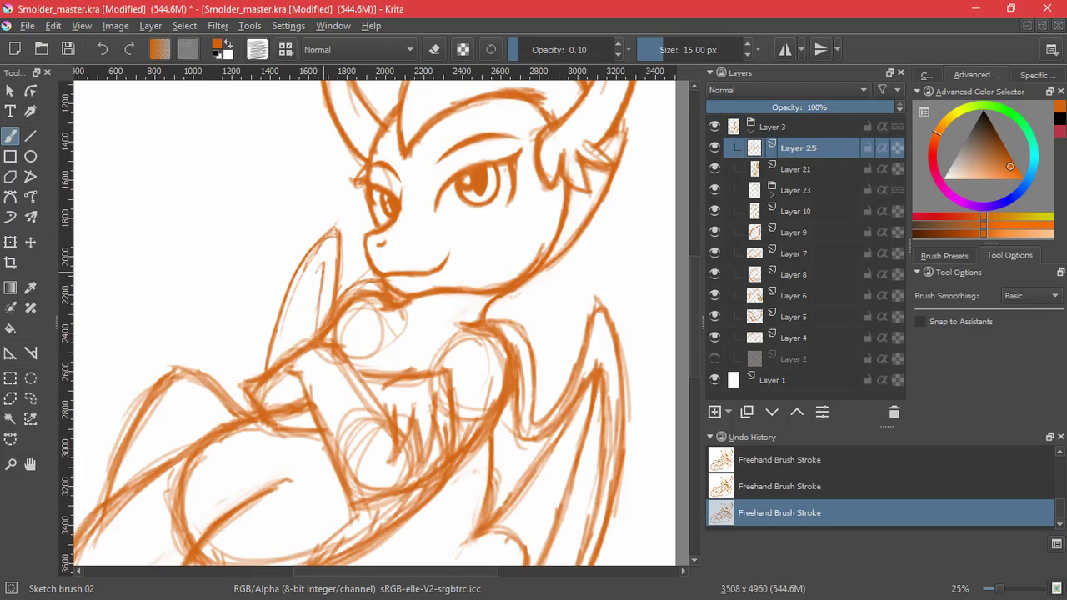
{"action": "left_click_drag", "start_coordinate": [320, 268], "coordinate": [277, 350]}
{"action": "left_click_drag", "start_coordinate": [299, 296], "coordinate": [268, 371]}
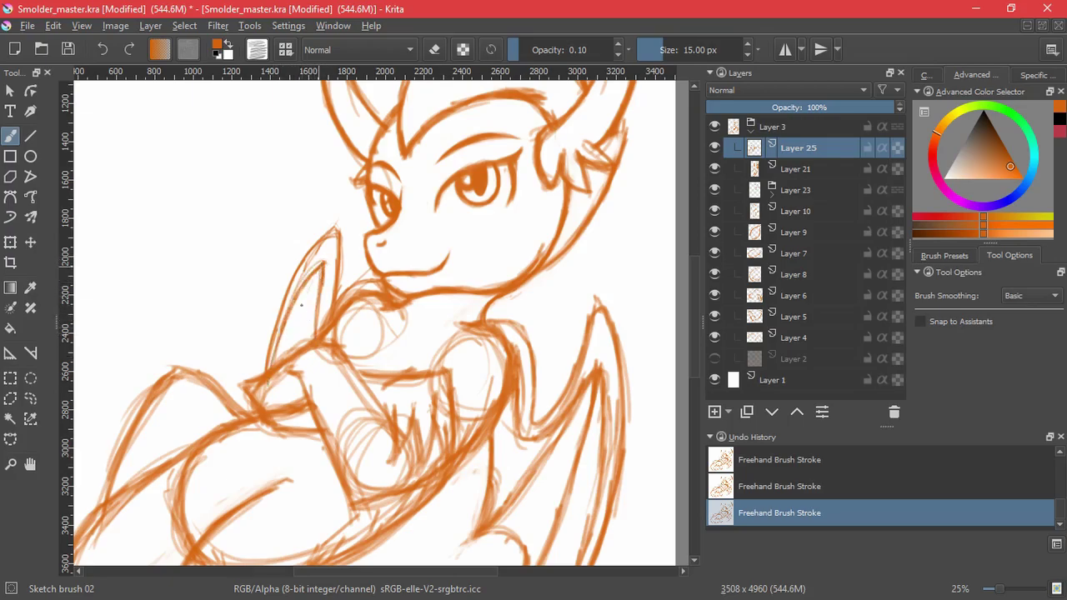
{"action": "left_click_drag", "start_coordinate": [321, 267], "coordinate": [304, 345]}
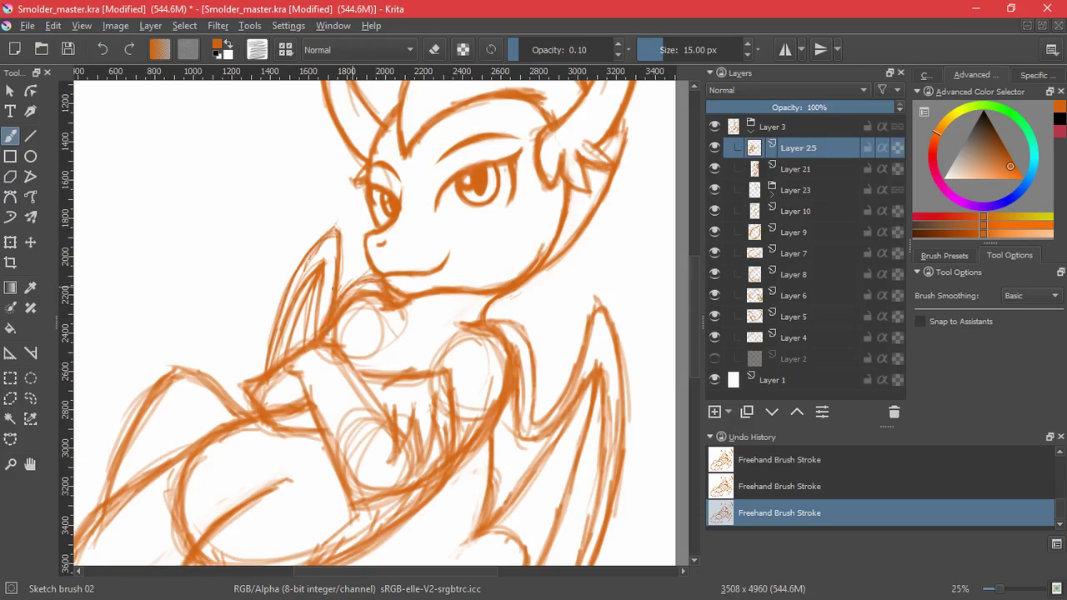
Step: Add another paint layer above Layer 25
{"action": "scroll", "coordinate": [450, 321], "scroll_direction": "down", "scroll_amount": 3}
{"action": "left_click_drag", "start_coordinate": [443, 391], "coordinate": [424, 316]}
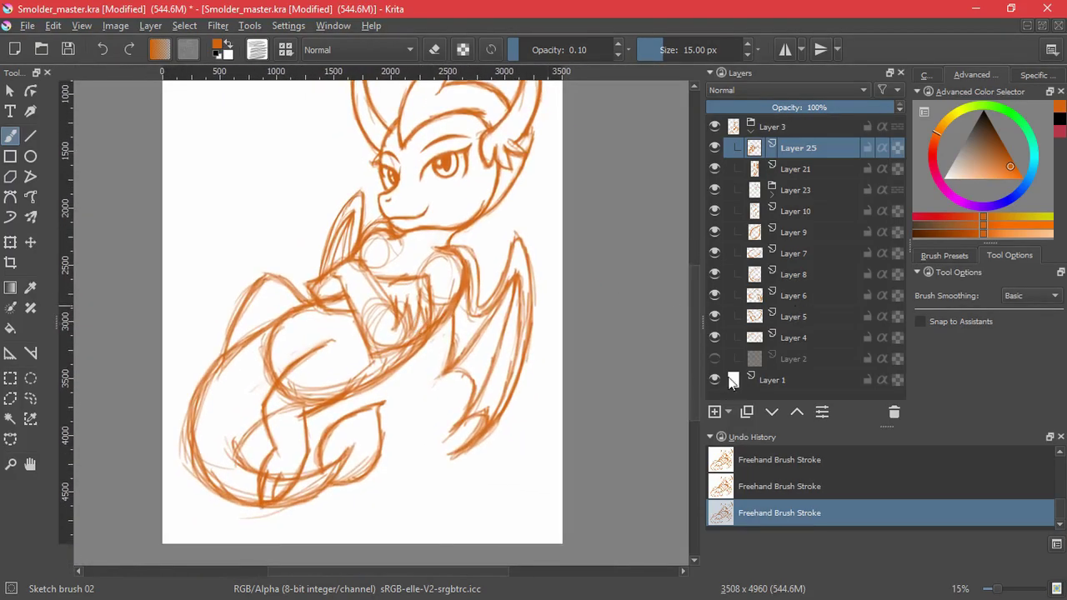
{"action": "left_click", "coordinate": [715, 412]}
{"action": "left_click_drag", "start_coordinate": [404, 242], "coordinate": [390, 252]}
{"action": "key", "text": "ctrl+z"}
{"action": "mouse_move", "coordinate": [398, 308]}
{"action": "left_mouse_down"}
{"action": "mouse_move", "coordinate": [364, 262]}
{"action": "mouse_move", "coordinate": [370, 341]}
{"action": "left_mouse_up"}
{"action": "left_click_drag", "start_coordinate": [374, 237], "coordinate": [393, 264]}
{"action": "mouse_move", "coordinate": [403, 222]}
{"action": "left_mouse_down"}
{"action": "mouse_move", "coordinate": [328, 281]}
{"action": "mouse_move", "coordinate": [409, 213]}
{"action": "mouse_move", "coordinate": [380, 237]}
{"action": "left_mouse_up"}
{"action": "key", "text": "ctrl+z"}
{"action": "key", "text": "ctrl+z"}
{"action": "key", "text": "ctrl+z"}
{"action": "key", "text": "ctrl+z"}
Step: Draw the front neck line running down from under the chin and the back neck line below the jaw
{"action": "left_click_drag", "start_coordinate": [417, 215], "coordinate": [382, 237]}
{"action": "mouse_move", "coordinate": [410, 220]}
{"action": "left_mouse_down"}
{"action": "mouse_move", "coordinate": [321, 282]}
{"action": "mouse_move", "coordinate": [392, 233]}
{"action": "left_mouse_up"}
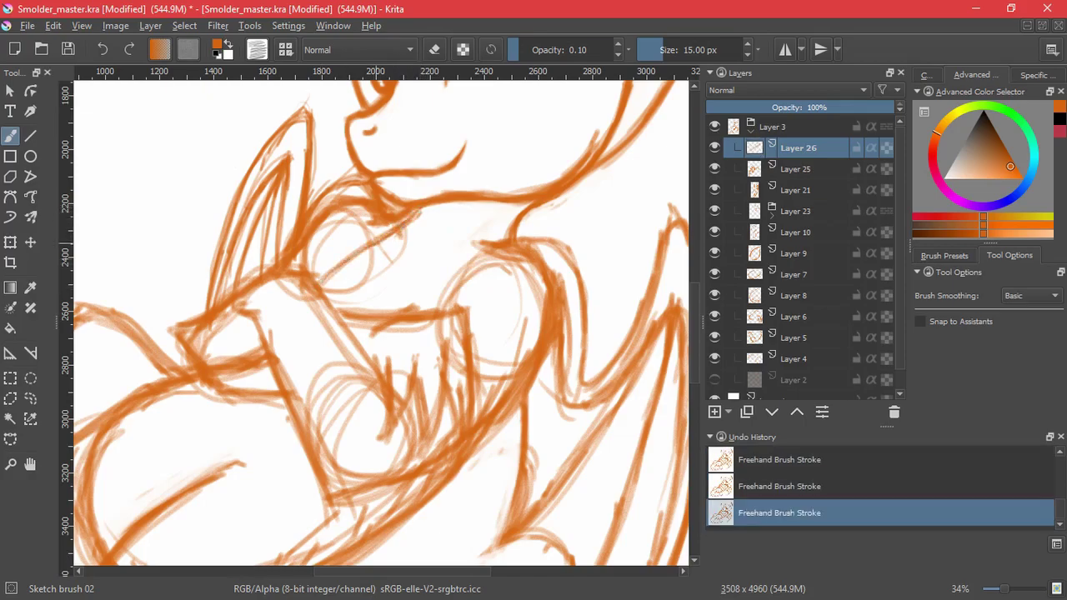
{"action": "left_click_drag", "start_coordinate": [510, 209], "coordinate": [477, 241]}
{"action": "left_click_drag", "start_coordinate": [512, 205], "coordinate": [486, 236]}
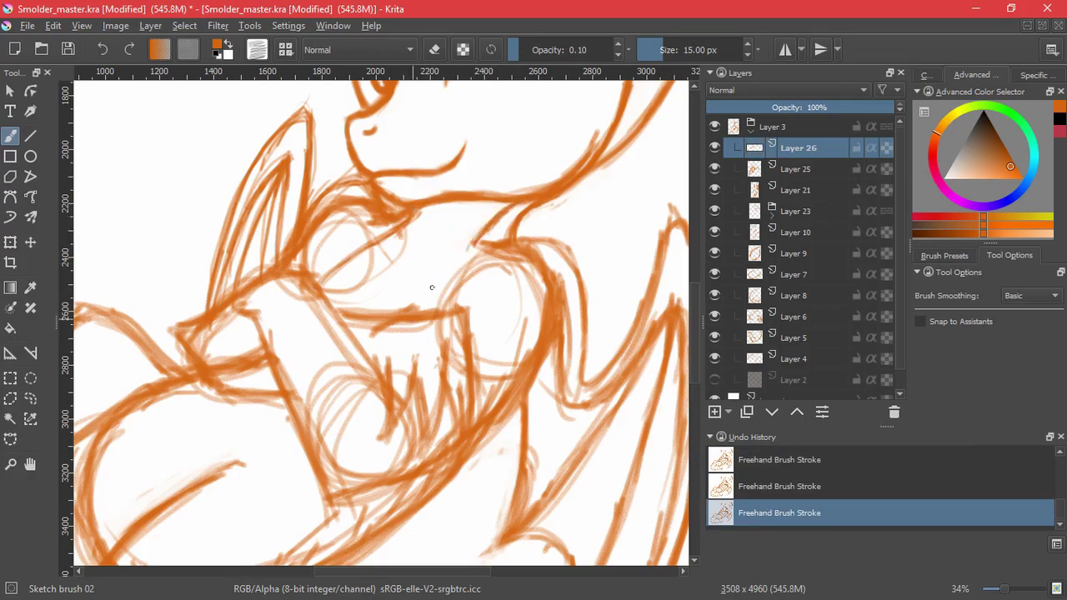
Step: Extend the thigh's upper contour line up to the forearm
{"action": "left_click_drag", "start_coordinate": [318, 321], "coordinate": [522, 213]}
{"action": "mouse_move", "coordinate": [355, 340]}
{"action": "left_mouse_down"}
{"action": "mouse_move", "coordinate": [386, 226]}
{"action": "mouse_move", "coordinate": [344, 297]}
{"action": "left_mouse_up"}
{"action": "left_click_drag", "start_coordinate": [490, 281], "coordinate": [421, 302]}
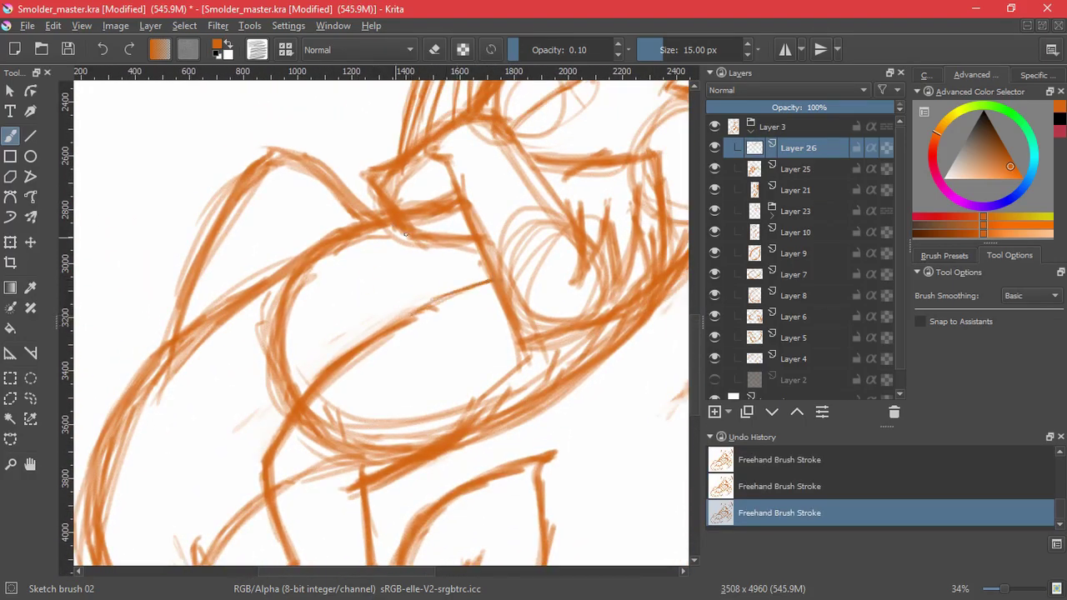
{"action": "mouse_move", "coordinate": [398, 221]}
{"action": "left_mouse_down"}
{"action": "mouse_move", "coordinate": [148, 375]}
{"action": "mouse_move", "coordinate": [88, 532]}
{"action": "left_mouse_up"}
{"action": "mouse_move", "coordinate": [270, 396]}
{"action": "left_mouse_down"}
{"action": "mouse_move", "coordinate": [341, 191]}
{"action": "mouse_move", "coordinate": [329, 247]}
{"action": "mouse_move", "coordinate": [258, 397]}
{"action": "mouse_move", "coordinate": [263, 433]}
{"action": "left_mouse_up"}
{"action": "mouse_move", "coordinate": [338, 267]}
{"action": "left_mouse_down"}
{"action": "mouse_move", "coordinate": [271, 348]}
{"action": "mouse_move", "coordinate": [242, 405]}
{"action": "mouse_move", "coordinate": [235, 475]}
{"action": "mouse_move", "coordinate": [250, 496]}
{"action": "left_mouse_up"}
{"action": "key", "text": "ctrl+z"}
{"action": "key", "text": "ctrl+z"}
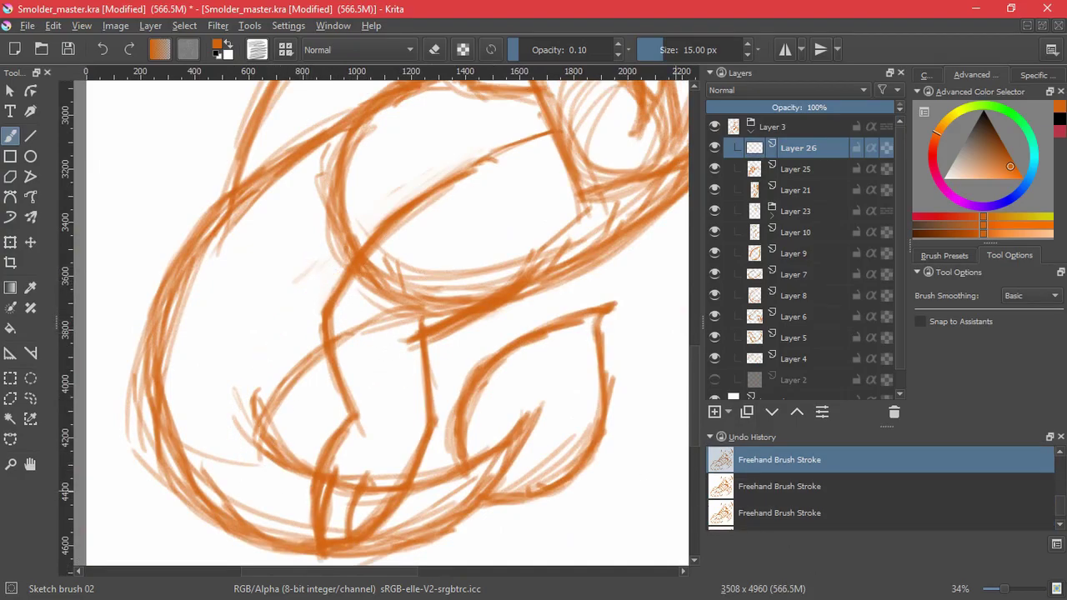
{"action": "key", "text": "alt+Tab"}
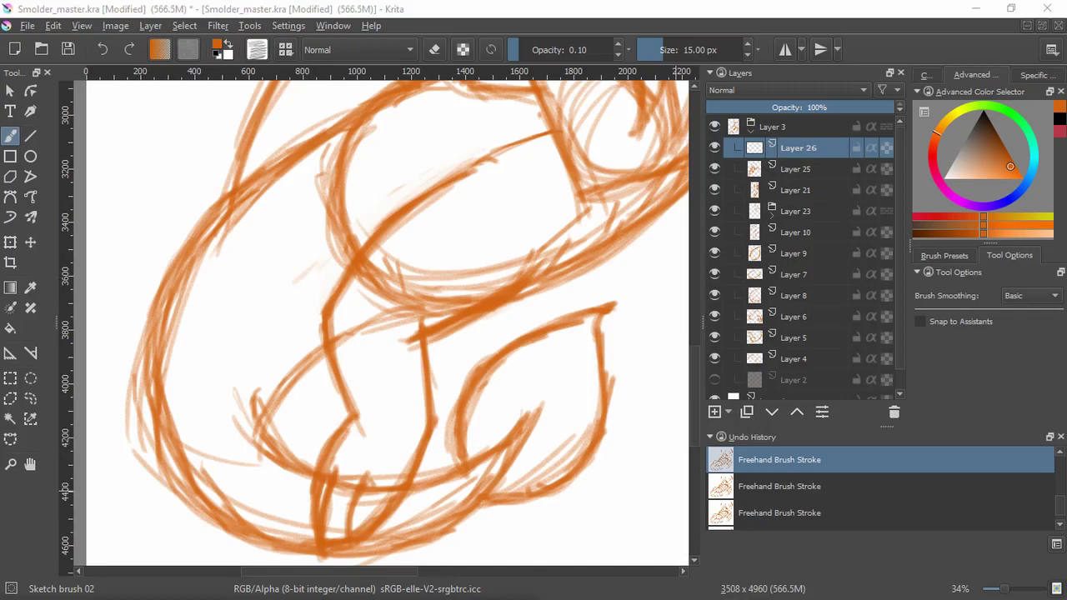
{"action": "mouse_move", "coordinate": [338, 223]}
{"action": "left_mouse_down"}
{"action": "mouse_move", "coordinate": [334, 250]}
{"action": "mouse_move", "coordinate": [217, 396]}
{"action": "mouse_move", "coordinate": [223, 477]}
{"action": "left_mouse_up"}
{"action": "key", "text": "ctrl+z"}
{"action": "key", "text": "ctrl+z"}
{"action": "key", "text": "ctrl+z"}
{"action": "key", "text": "ctrl+z"}
{"action": "key", "text": "ctrl+z"}
{"action": "key", "text": "ctrl+z"}
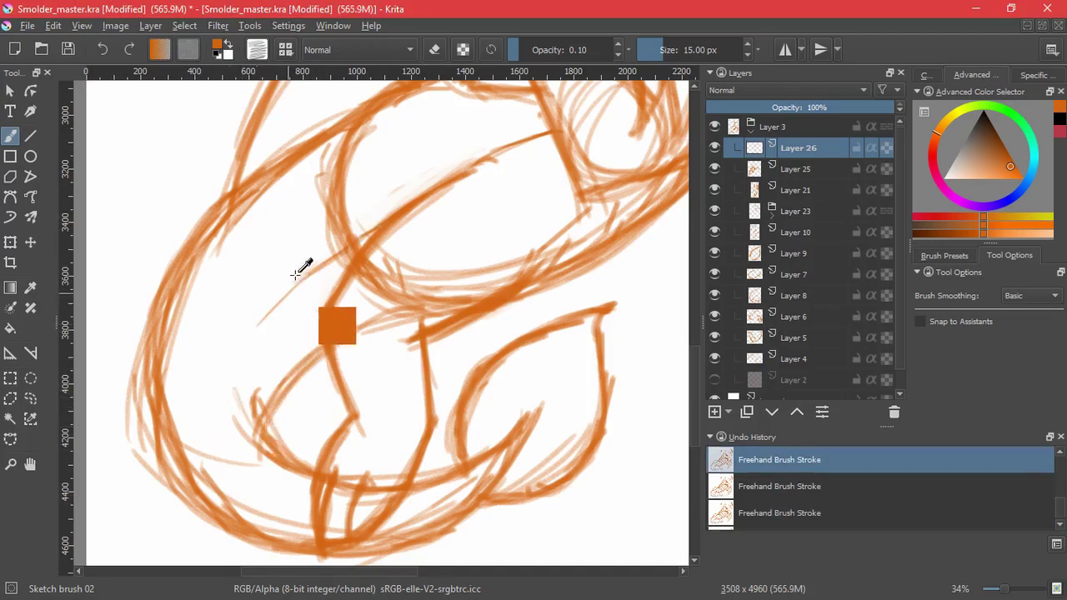
Step: Draw the inner underside line of the tail from below the belly down to the tail's bottom curve and reinforce the outer contour
{"action": "left_click_drag", "start_coordinate": [345, 250], "coordinate": [298, 281]}
{"action": "left_click_drag", "start_coordinate": [384, 218], "coordinate": [302, 296]}
{"action": "mouse_move", "coordinate": [346, 251]}
{"action": "left_mouse_down"}
{"action": "mouse_move", "coordinate": [257, 364]}
{"action": "mouse_move", "coordinate": [262, 424]}
{"action": "left_mouse_up"}
{"action": "mouse_move", "coordinate": [257, 414]}
{"action": "left_mouse_down"}
{"action": "mouse_move", "coordinate": [293, 306]}
{"action": "mouse_move", "coordinate": [394, 211]}
{"action": "left_mouse_up"}
{"action": "left_click_drag", "start_coordinate": [197, 265], "coordinate": [177, 366]}
{"action": "left_click_drag", "start_coordinate": [182, 289], "coordinate": [168, 406]}
{"action": "left_click_drag", "start_coordinate": [174, 311], "coordinate": [168, 425]}
{"action": "left_click_drag", "start_coordinate": [191, 462], "coordinate": [228, 510]}
{"action": "left_click_drag", "start_coordinate": [196, 482], "coordinate": [235, 517]}
{"action": "mouse_move", "coordinate": [435, 216]}
{"action": "left_mouse_down"}
{"action": "mouse_move", "coordinate": [367, 414]}
{"action": "mouse_move", "coordinate": [355, 409]}
{"action": "mouse_move", "coordinate": [476, 310]}
{"action": "mouse_move", "coordinate": [427, 182]}
{"action": "mouse_move", "coordinate": [394, 230]}
{"action": "mouse_move", "coordinate": [406, 206]}
{"action": "mouse_move", "coordinate": [417, 220]}
{"action": "mouse_move", "coordinate": [412, 209]}
{"action": "left_mouse_up"}
{"action": "key", "text": "e"}
{"action": "key", "text": "e"}
{"action": "scroll", "coordinate": [472, 334], "scroll_direction": "down", "scroll_amount": 4}
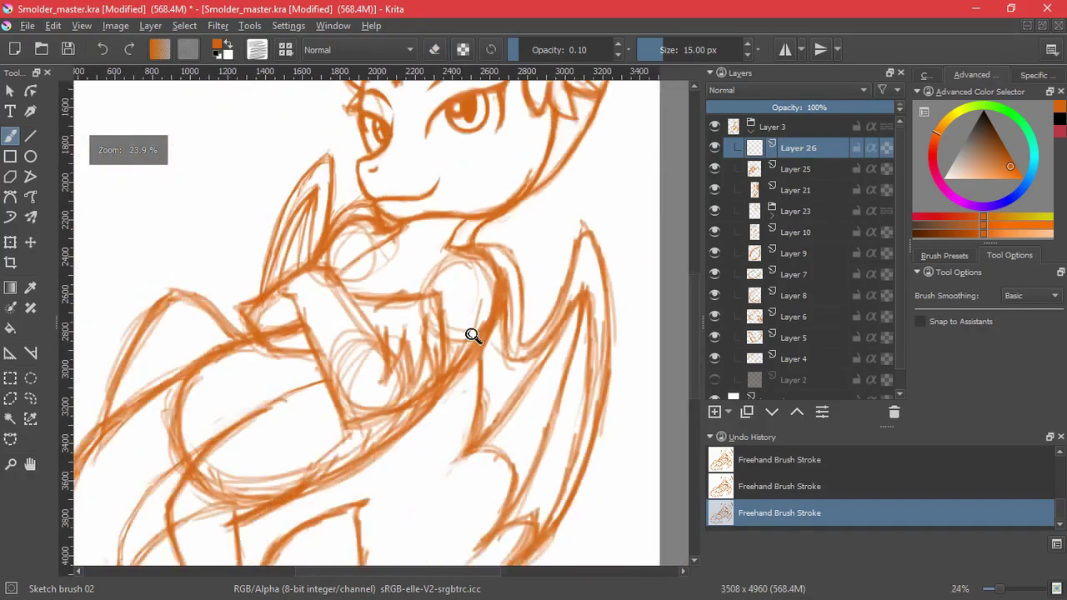
{"action": "scroll", "coordinate": [436, 298], "scroll_direction": "up", "scroll_amount": 4}
Step: Restore the brush colour to saturated orange and start sketching curved underside plate lines across the neck and chest
{"action": "left_click_drag", "start_coordinate": [466, 227], "coordinate": [452, 246]}
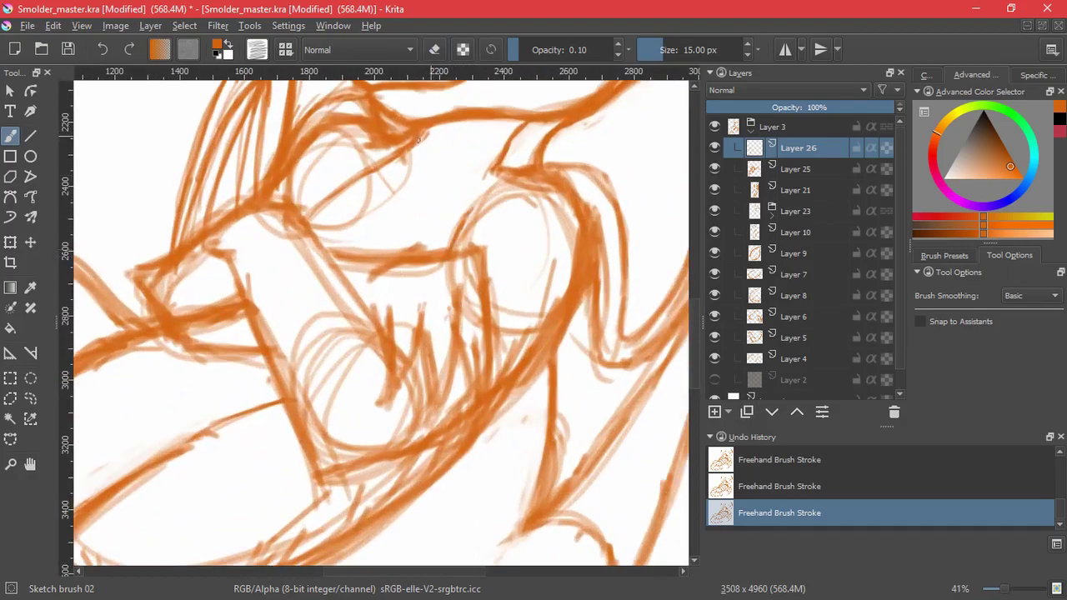
{"action": "key", "text": "l"}
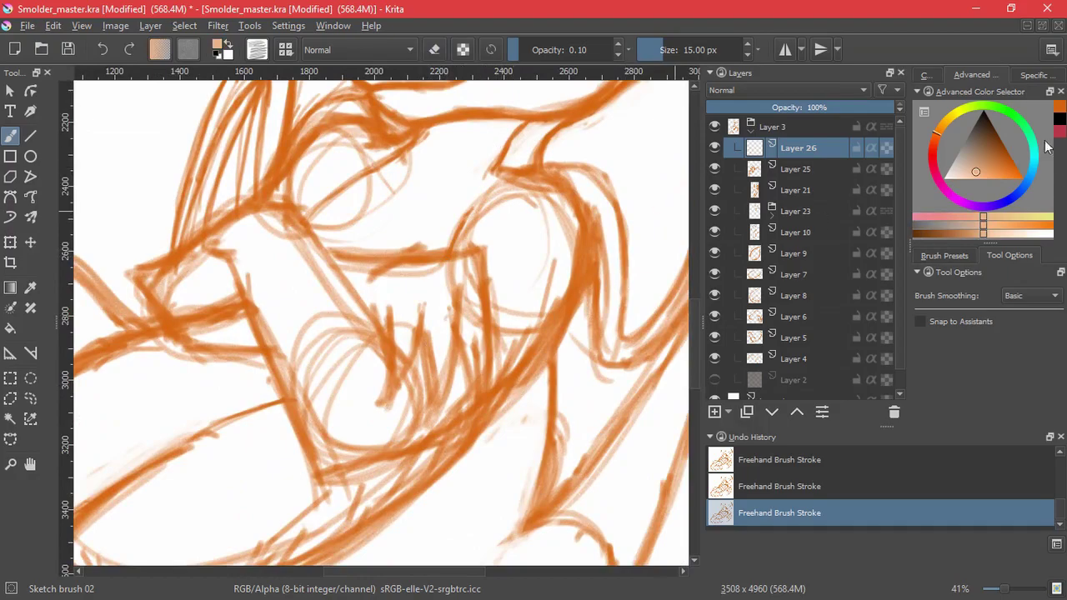
{"action": "left_click", "coordinate": [1010, 166]}
{"action": "left_click_drag", "start_coordinate": [523, 164], "coordinate": [509, 217]}
{"action": "left_click_drag", "start_coordinate": [509, 217], "coordinate": [442, 419]}
{"action": "left_click_drag", "start_coordinate": [443, 417], "coordinate": [470, 312]}
{"action": "left_click_drag", "start_coordinate": [338, 336], "coordinate": [409, 356]}
{"action": "mouse_move", "coordinate": [298, 377]}
{"action": "left_mouse_down"}
{"action": "mouse_move", "coordinate": [338, 415]}
{"action": "mouse_move", "coordinate": [383, 417]}
{"action": "left_mouse_up"}
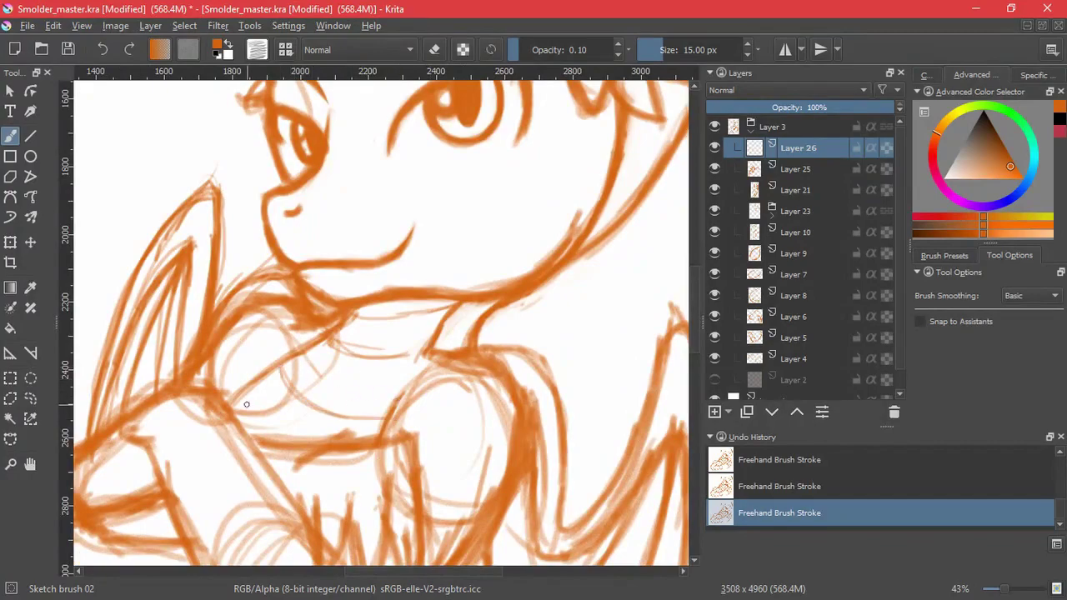
Step: Refine the curved plate line below the chin and the one across the middle of the chest
{"action": "left_click_drag", "start_coordinate": [281, 371], "coordinate": [339, 405]}
{"action": "left_click_drag", "start_coordinate": [327, 337], "coordinate": [408, 354]}
{"action": "key", "text": "ctrl+z"}
{"action": "mouse_move", "coordinate": [329, 340]}
{"action": "left_mouse_down"}
{"action": "mouse_move", "coordinate": [348, 359]}
{"action": "mouse_move", "coordinate": [394, 353]}
{"action": "left_mouse_up"}
{"action": "mouse_move", "coordinate": [455, 302]}
{"action": "left_mouse_down"}
{"action": "mouse_move", "coordinate": [375, 318]}
{"action": "mouse_move", "coordinate": [356, 309]}
{"action": "mouse_move", "coordinate": [443, 312]}
{"action": "left_mouse_up"}
{"action": "mouse_move", "coordinate": [280, 368]}
{"action": "left_mouse_down"}
{"action": "mouse_move", "coordinate": [317, 409]}
{"action": "mouse_move", "coordinate": [369, 431]}
{"action": "left_mouse_up"}
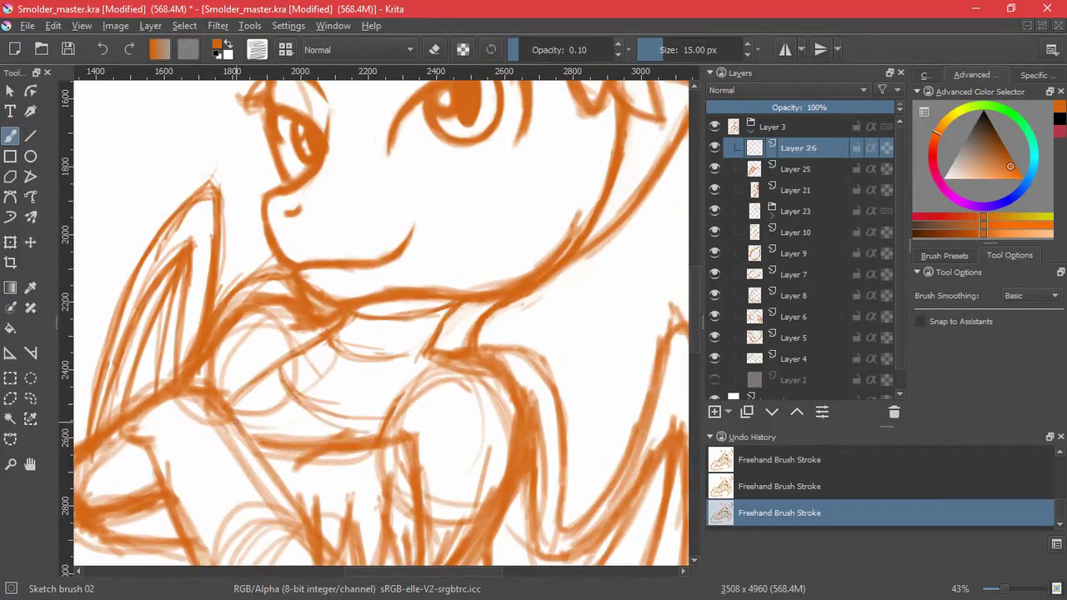
Step: Sketch curved plate lines across the belly, from the forearm down to the start of the tail
{"action": "left_click_drag", "start_coordinate": [224, 479], "coordinate": [398, 239]}
{"action": "left_click_drag", "start_coordinate": [245, 301], "coordinate": [332, 366]}
{"action": "mouse_move", "coordinate": [256, 301]}
{"action": "left_mouse_down"}
{"action": "mouse_move", "coordinate": [348, 351]}
{"action": "mouse_move", "coordinate": [354, 371]}
{"action": "left_mouse_up"}
{"action": "left_click_drag", "start_coordinate": [195, 310], "coordinate": [339, 331]}
{"action": "left_click_drag", "start_coordinate": [226, 345], "coordinate": [439, 297]}
{"action": "mouse_move", "coordinate": [297, 326]}
{"action": "left_mouse_down"}
{"action": "mouse_move", "coordinate": [389, 357]}
{"action": "mouse_move", "coordinate": [411, 395]}
{"action": "left_mouse_up"}
{"action": "left_click_drag", "start_coordinate": [335, 328], "coordinate": [401, 382]}
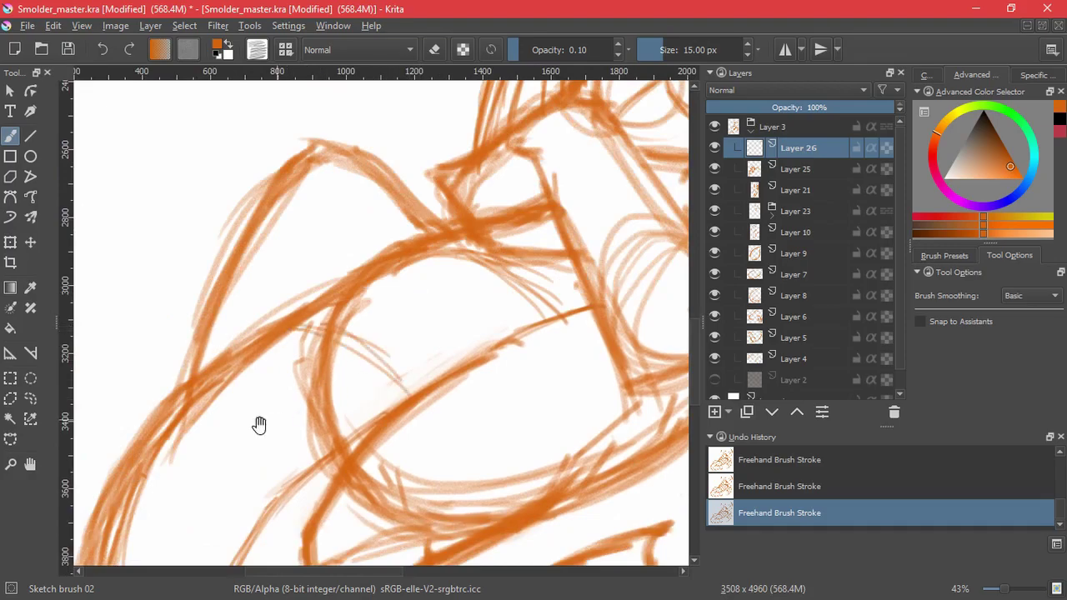
Step: Add curved segment lines between the tail's outer contour and its inner underside line
{"action": "left_click_drag", "start_coordinate": [262, 424], "coordinate": [432, 245]}
{"action": "key", "text": "ctrl+z"}
{"action": "mouse_move", "coordinate": [303, 331]}
{"action": "left_mouse_down"}
{"action": "mouse_move", "coordinate": [415, 322]}
{"action": "mouse_move", "coordinate": [407, 366]}
{"action": "left_mouse_up"}
{"action": "left_click_drag", "start_coordinate": [317, 322], "coordinate": [413, 377]}
{"action": "left_click_drag", "start_coordinate": [332, 407], "coordinate": [372, 278]}
{"action": "mouse_move", "coordinate": [324, 358]}
{"action": "left_mouse_down"}
{"action": "mouse_move", "coordinate": [408, 312]}
{"action": "mouse_move", "coordinate": [420, 318]}
{"action": "left_mouse_up"}
{"action": "mouse_move", "coordinate": [438, 410]}
{"action": "left_mouse_down"}
{"action": "mouse_move", "coordinate": [402, 478]}
{"action": "mouse_move", "coordinate": [404, 467]}
{"action": "left_mouse_up"}
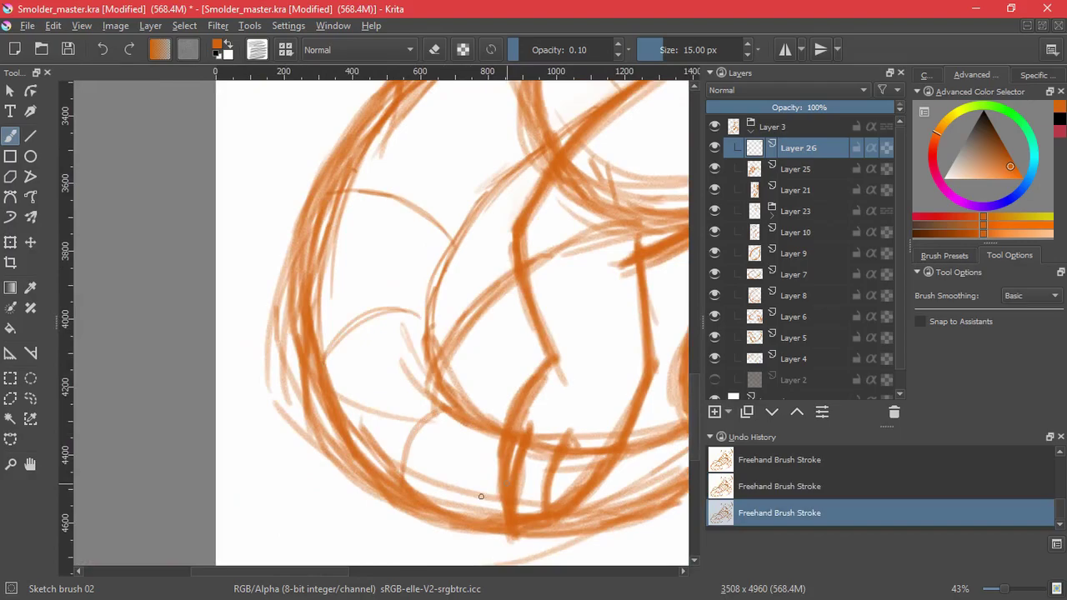
Step: Continue the underside segment lines along the lower bend of the tail
{"action": "scroll", "coordinate": [496, 490], "scroll_direction": "right", "scroll_amount": 3}
{"action": "left_click_drag", "start_coordinate": [287, 316], "coordinate": [190, 348]}
{"action": "mouse_move", "coordinate": [314, 230]}
{"action": "left_mouse_down"}
{"action": "mouse_move", "coordinate": [217, 200]}
{"action": "mouse_move", "coordinate": [321, 235]}
{"action": "mouse_move", "coordinate": [260, 423]}
{"action": "mouse_move", "coordinate": [400, 293]}
{"action": "left_mouse_up"}
{"action": "left_click_drag", "start_coordinate": [481, 225], "coordinate": [391, 339]}
{"action": "mouse_move", "coordinate": [328, 267]}
{"action": "left_mouse_down"}
{"action": "mouse_move", "coordinate": [423, 294]}
{"action": "mouse_move", "coordinate": [467, 333]}
{"action": "mouse_move", "coordinate": [456, 322]}
{"action": "left_mouse_up"}
{"action": "mouse_move", "coordinate": [483, 332]}
{"action": "left_mouse_down"}
{"action": "mouse_move", "coordinate": [467, 389]}
{"action": "mouse_move", "coordinate": [463, 509]}
{"action": "left_mouse_up"}
{"action": "left_click_drag", "start_coordinate": [505, 359], "coordinate": [416, 413]}
{"action": "left_click_drag", "start_coordinate": [422, 362], "coordinate": [362, 406]}
{"action": "left_click_drag", "start_coordinate": [398, 352], "coordinate": [405, 399]}
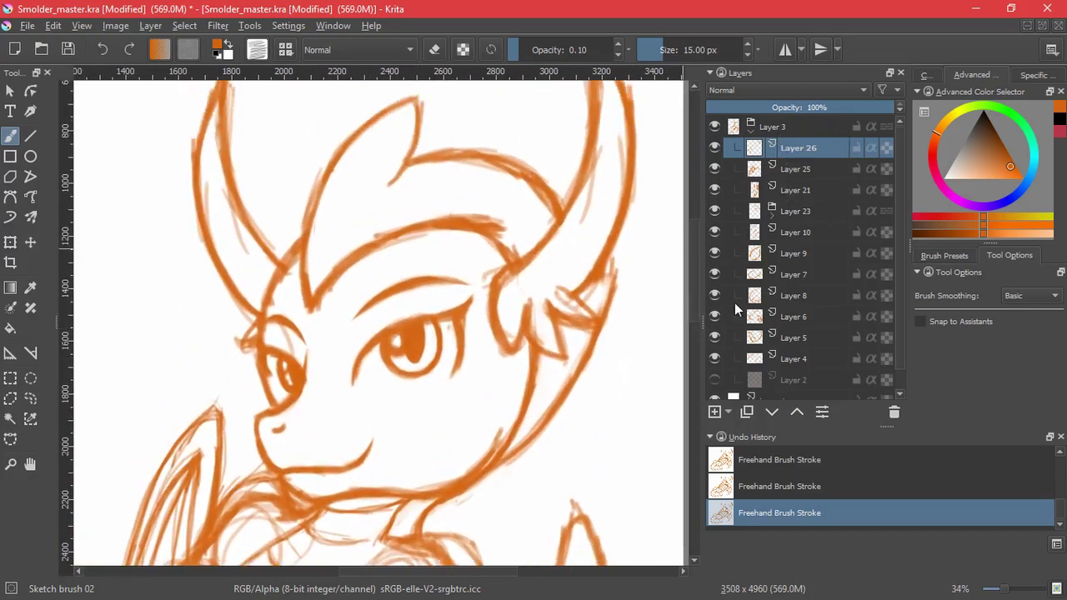
Step: Outline-select the near eye and brow on Layer 12 inside the Layer 23 group, nudge them slightly with the Transform tool, and deselect
{"action": "scroll", "coordinate": [890, 335], "scroll_direction": "down", "scroll_amount": 1}
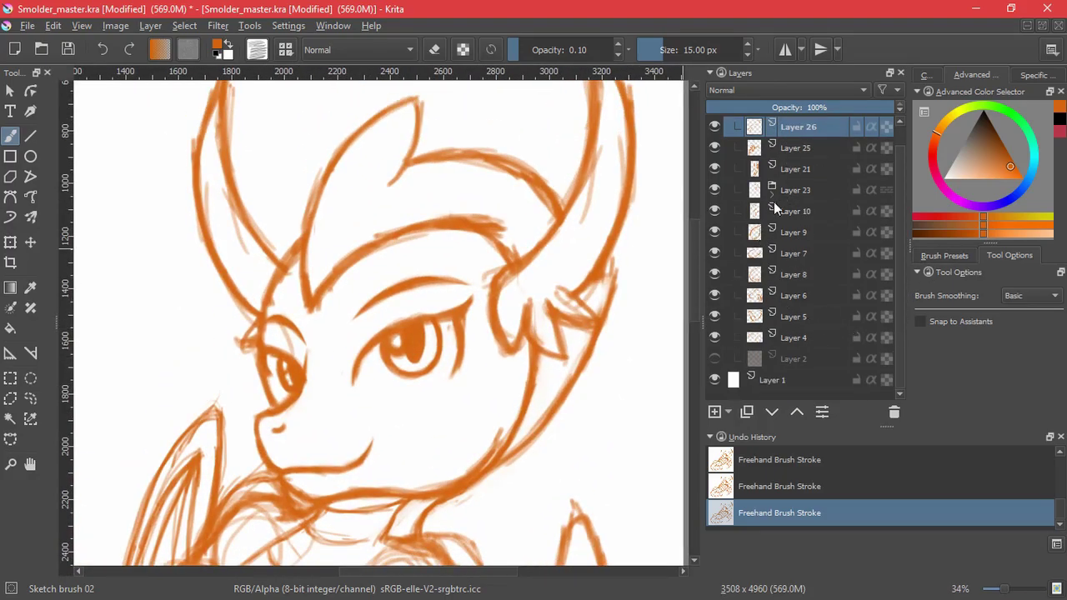
{"action": "scroll", "coordinate": [893, 261], "scroll_direction": "up", "scroll_amount": 1}
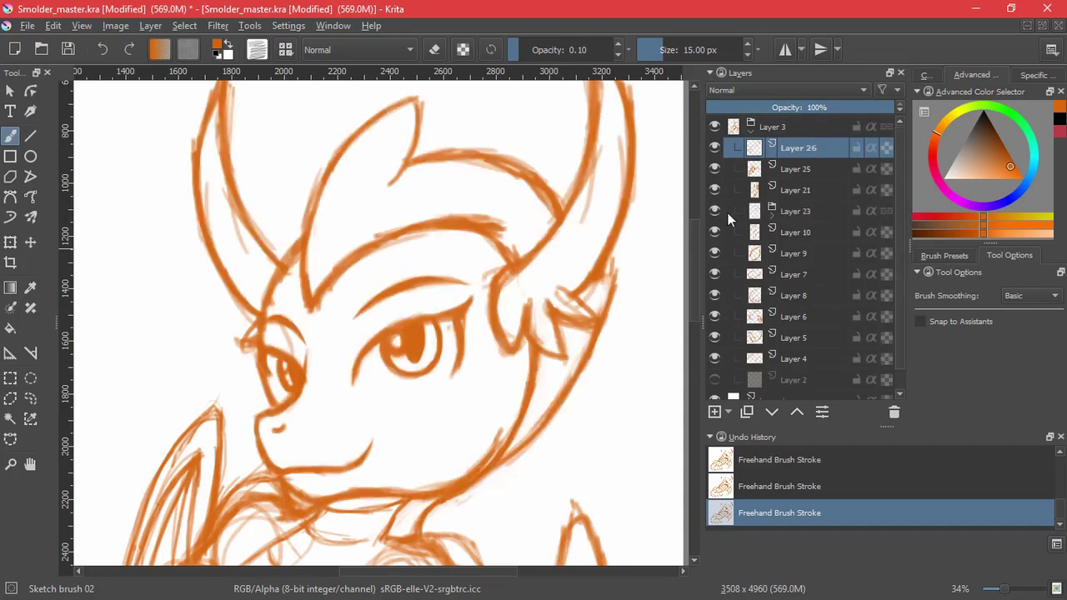
{"action": "left_click", "coordinate": [770, 217]}
{"action": "left_click", "coordinate": [714, 375]}
{"action": "left_click", "coordinate": [715, 375]}
{"action": "left_click", "coordinate": [819, 379]}
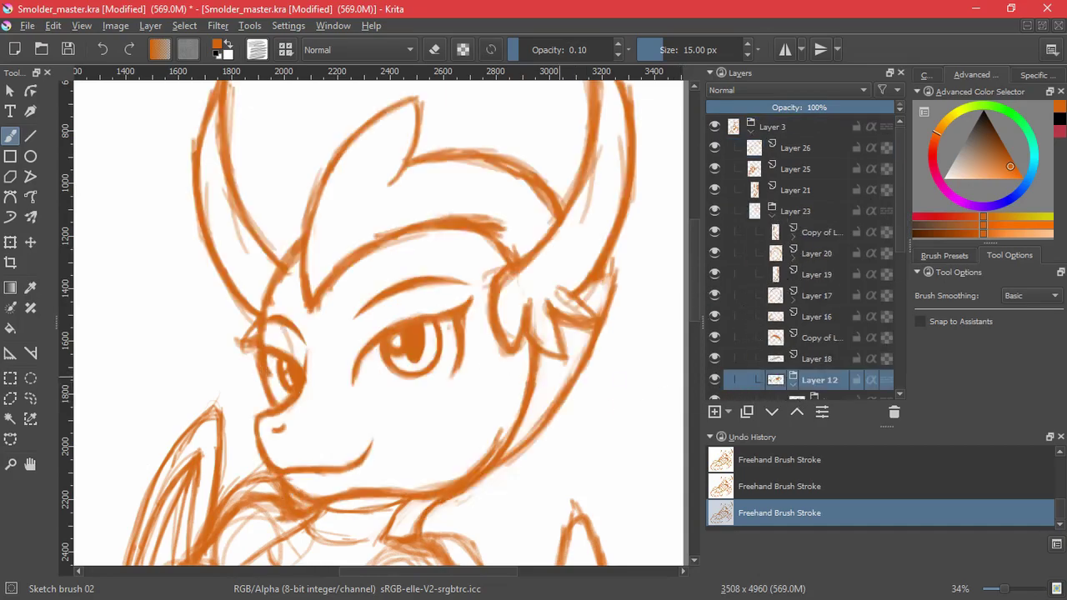
{"action": "left_click", "coordinate": [30, 399]}
{"action": "left_click_drag", "start_coordinate": [467, 282], "coordinate": [489, 308]}
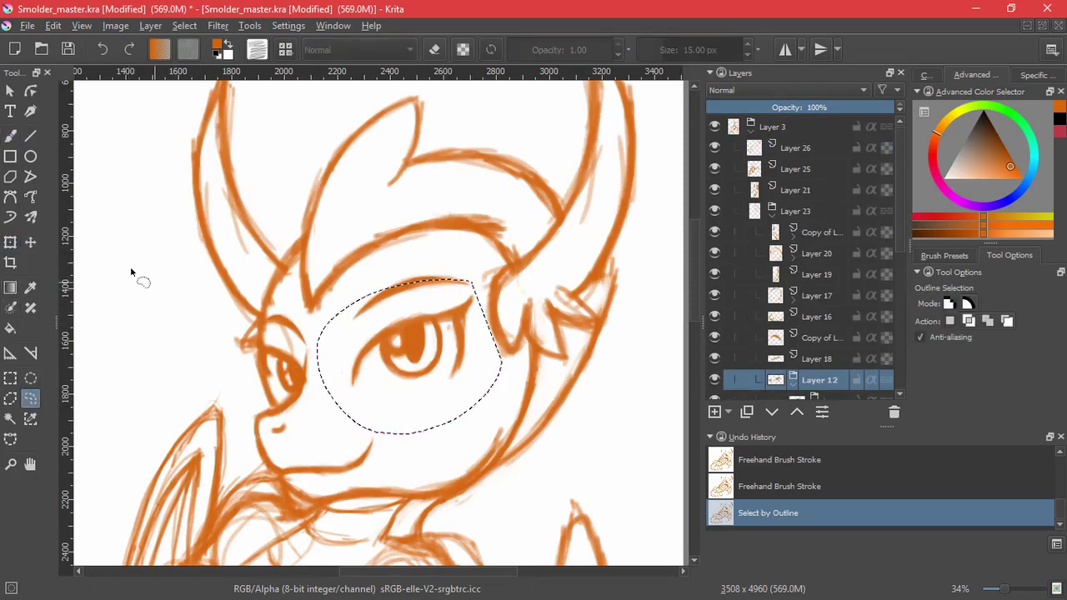
{"action": "left_click", "coordinate": [10, 242]}
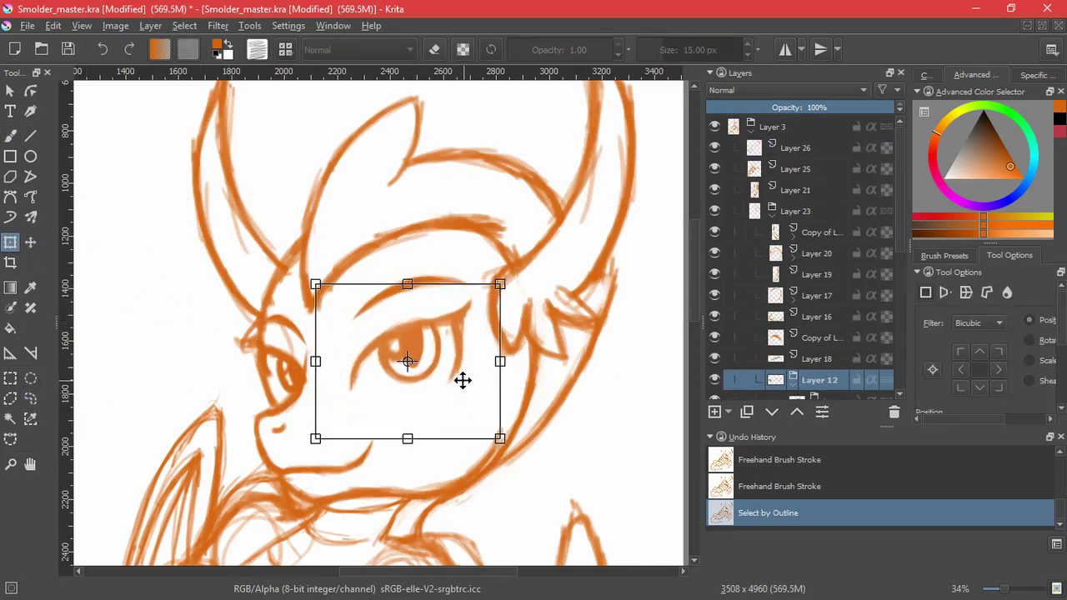
{"action": "left_click", "coordinate": [189, 27]}
{"action": "left_click", "coordinate": [197, 62]}
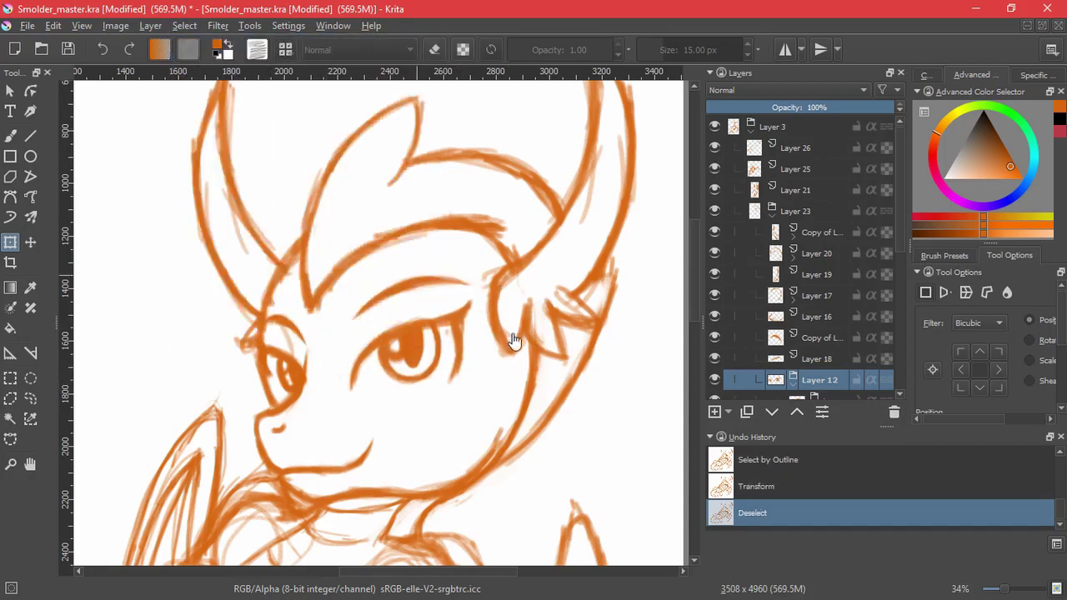
Step: Fit the whole page in view and save the drawing
{"action": "mouse_move", "coordinate": [528, 327]}
{"action": "left_mouse_down"}
{"action": "mouse_move", "coordinate": [526, 425]}
{"action": "mouse_move", "coordinate": [526, 314]}
{"action": "mouse_move", "coordinate": [528, 345]}
{"action": "left_mouse_up"}
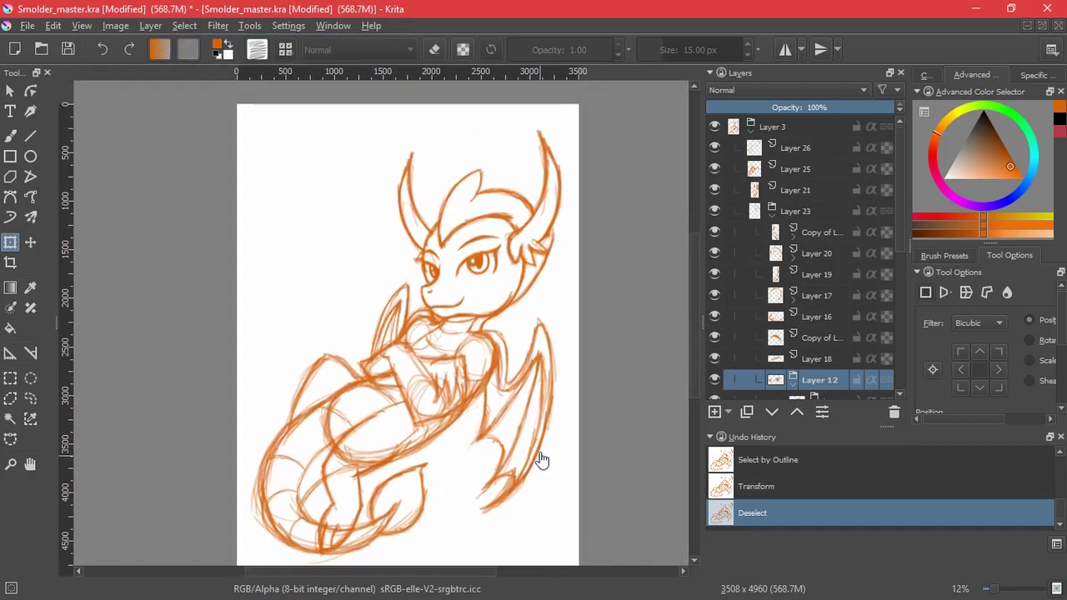
{"action": "key", "text": "2"}
{"action": "key", "text": "ctrl+s"}
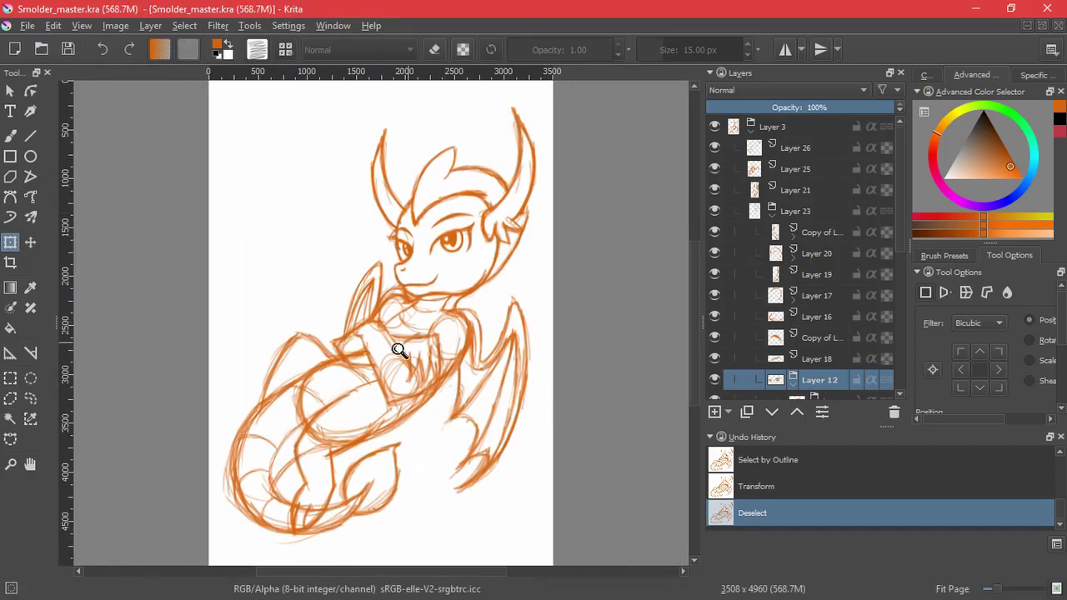
Step: Outline-select the chest plate lines on Layer 26, shift them slightly toward the near shoulder with the Transform tool, and deselect
{"action": "scroll", "coordinate": [400, 353], "scroll_direction": "up", "scroll_amount": 3}
{"action": "left_click", "coordinate": [787, 148]}
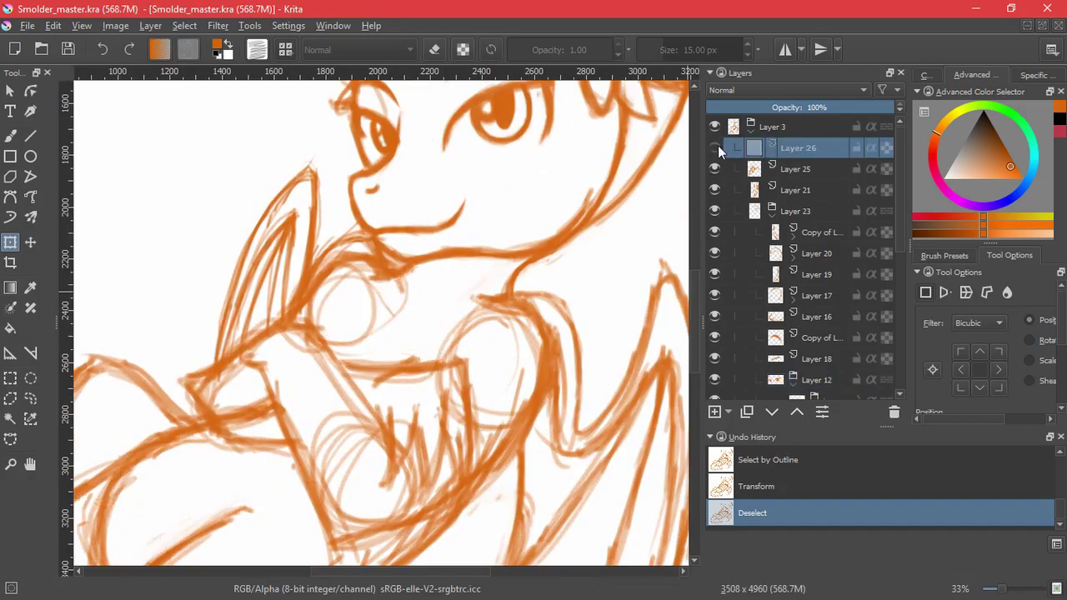
{"action": "left_click", "coordinate": [30, 399]}
{"action": "mouse_move", "coordinate": [370, 305]}
{"action": "left_mouse_down"}
{"action": "mouse_move", "coordinate": [442, 380]}
{"action": "mouse_move", "coordinate": [367, 306]}
{"action": "mouse_move", "coordinate": [303, 328]}
{"action": "left_mouse_up"}
{"action": "key", "text": "ctrl+t"}
{"action": "mouse_move", "coordinate": [390, 333]}
{"action": "left_mouse_down"}
{"action": "mouse_move", "coordinate": [455, 329]}
{"action": "mouse_move", "coordinate": [377, 342]}
{"action": "mouse_move", "coordinate": [425, 342]}
{"action": "left_mouse_up"}
{"action": "key", "text": "Return"}
{"action": "left_click", "coordinate": [184, 25]}
{"action": "left_click", "coordinate": [214, 92]}
{"action": "scroll", "coordinate": [525, 409], "scroll_direction": "down", "scroll_amount": 5}
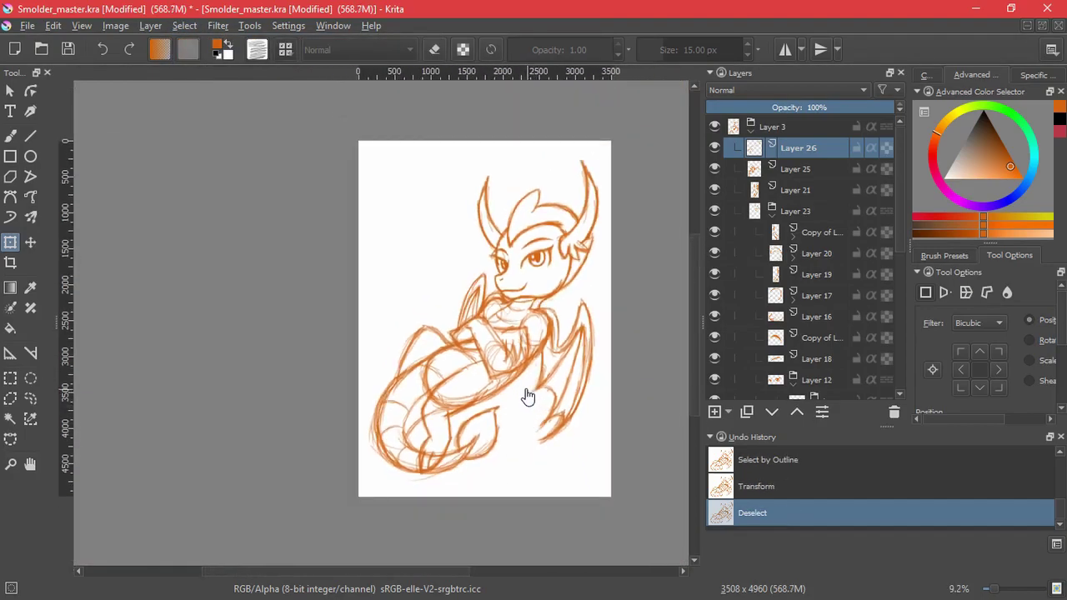
{"action": "key", "text": "2"}
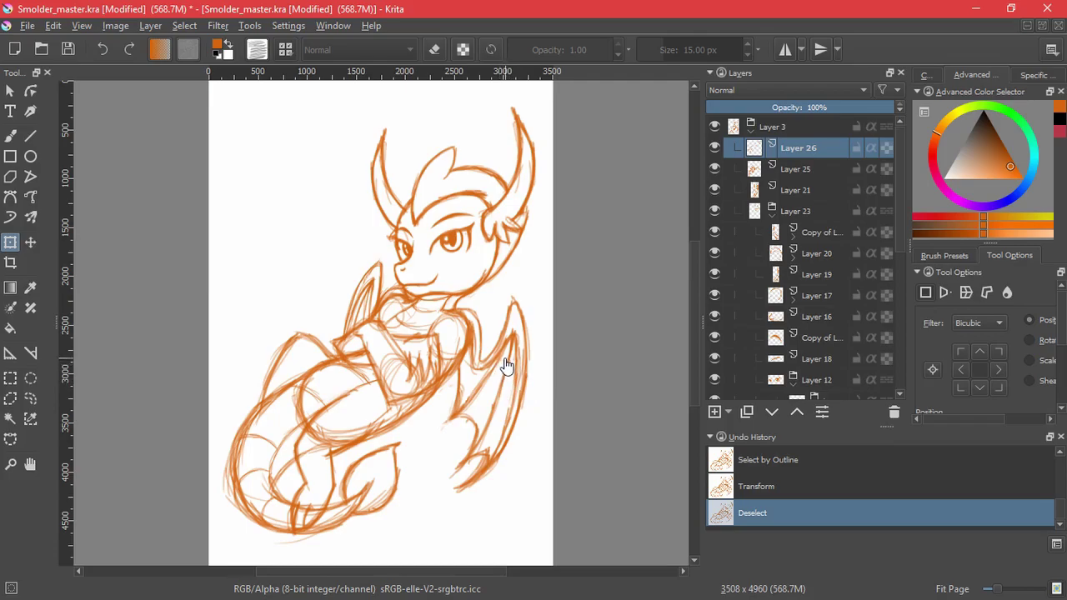
Step: Draw a long inner line inside the tall front head crest, from its tip down to its base on the forehead
{"action": "key", "text": "b"}
{"action": "left_click_drag", "start_coordinate": [578, 240], "coordinate": [542, 254]}
{"action": "mouse_move", "coordinate": [542, 255]}
{"action": "left_mouse_down"}
{"action": "mouse_move", "coordinate": [517, 279]}
{"action": "mouse_move", "coordinate": [543, 148]}
{"action": "left_mouse_up"}
{"action": "key", "text": "ctrl+z"}
{"action": "left_click_drag", "start_coordinate": [451, 206], "coordinate": [460, 398]}
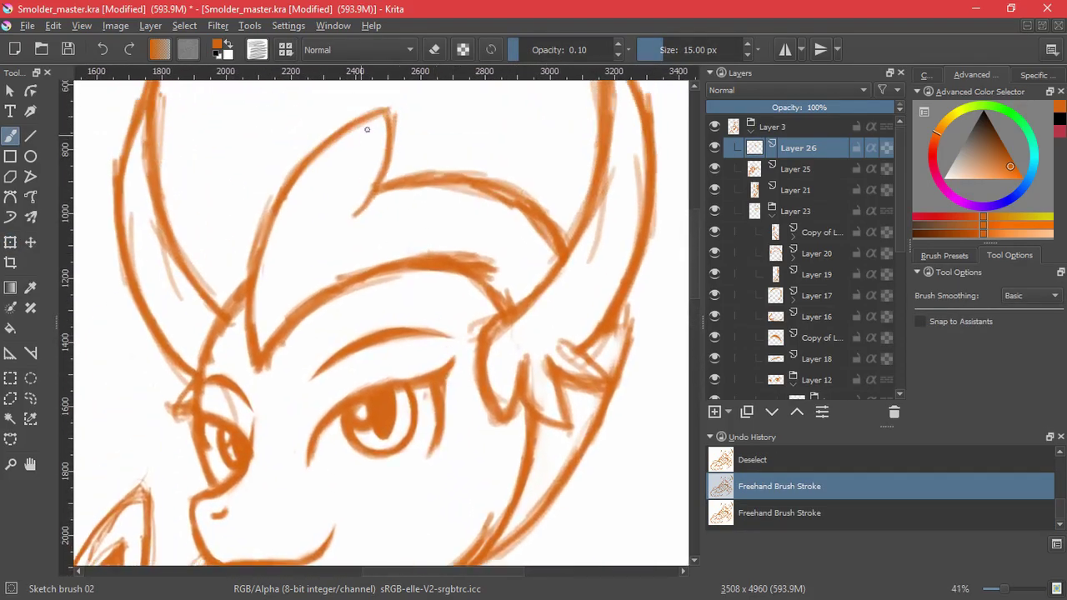
{"action": "left_click_drag", "start_coordinate": [382, 119], "coordinate": [337, 168]}
{"action": "mouse_move", "coordinate": [366, 135]}
{"action": "left_mouse_down"}
{"action": "mouse_move", "coordinate": [272, 293]}
{"action": "mouse_move", "coordinate": [261, 337]}
{"action": "left_mouse_up"}
{"action": "mouse_move", "coordinate": [261, 336]}
{"action": "left_mouse_down"}
{"action": "mouse_move", "coordinate": [312, 210]}
{"action": "mouse_move", "coordinate": [388, 115]}
{"action": "mouse_move", "coordinate": [275, 292]}
{"action": "mouse_move", "coordinate": [259, 350]}
{"action": "mouse_move", "coordinate": [265, 317]}
{"action": "mouse_move", "coordinate": [387, 118]}
{"action": "left_mouse_up"}
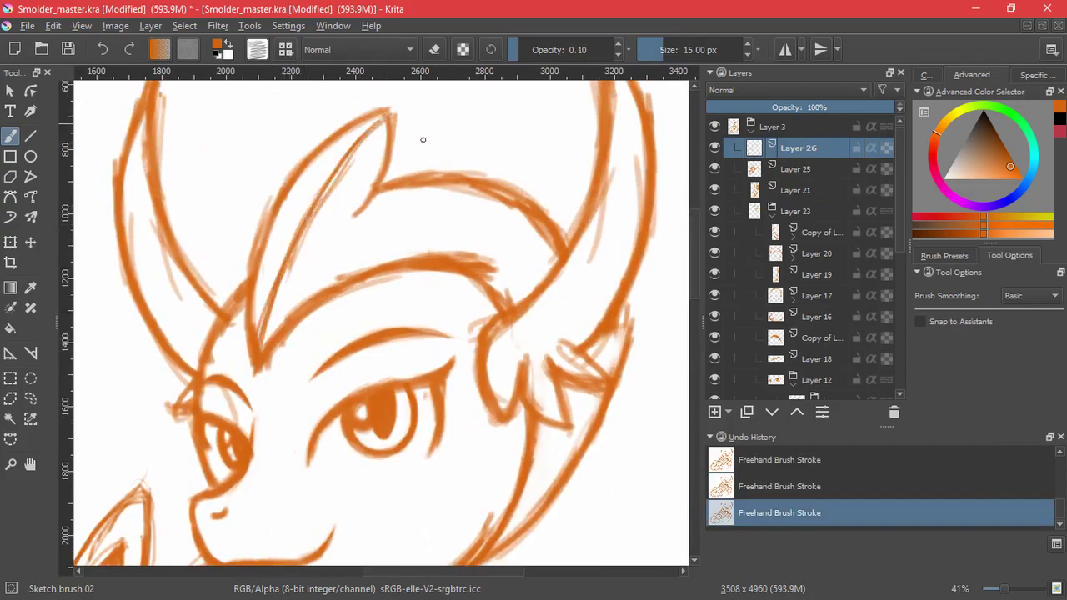
Step: Add inner dividing lines to the rear head crest and short lines across the strip behind the jaw
{"action": "mouse_move", "coordinate": [375, 265]}
{"action": "left_mouse_down"}
{"action": "mouse_move", "coordinate": [442, 191]}
{"action": "mouse_move", "coordinate": [367, 269]}
{"action": "left_mouse_up"}
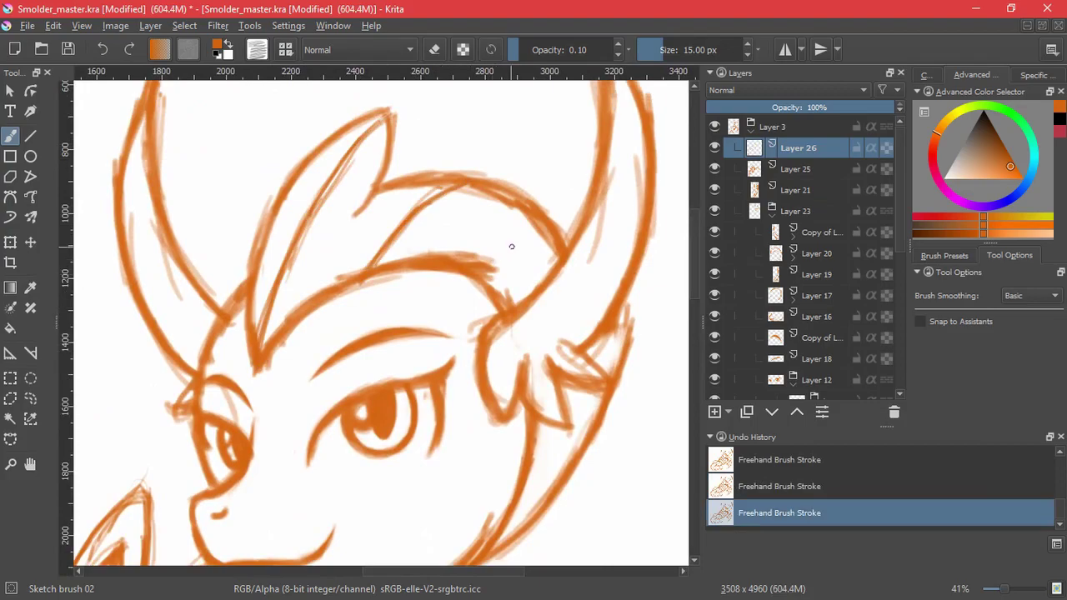
{"action": "mouse_move", "coordinate": [539, 249]}
{"action": "left_mouse_down"}
{"action": "mouse_move", "coordinate": [489, 264]}
{"action": "mouse_move", "coordinate": [553, 248]}
{"action": "left_mouse_up"}
{"action": "mouse_move", "coordinate": [542, 441]}
{"action": "left_mouse_down"}
{"action": "mouse_move", "coordinate": [584, 436]}
{"action": "mouse_move", "coordinate": [538, 442]}
{"action": "mouse_move", "coordinate": [585, 358]}
{"action": "left_mouse_up"}
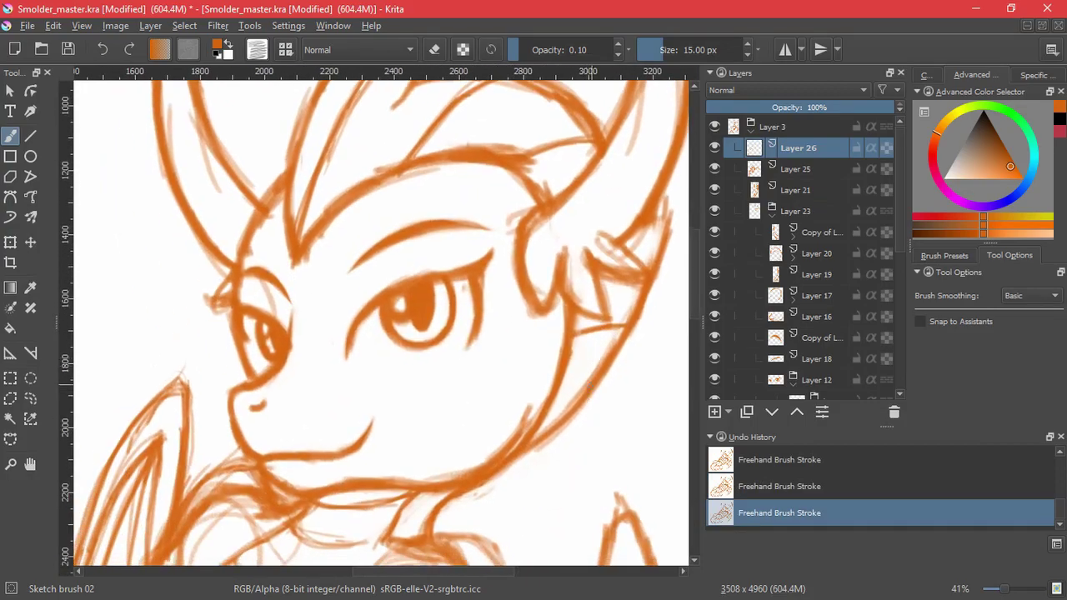
{"action": "scroll", "coordinate": [614, 352], "scroll_direction": "down", "scroll_amount": 5}
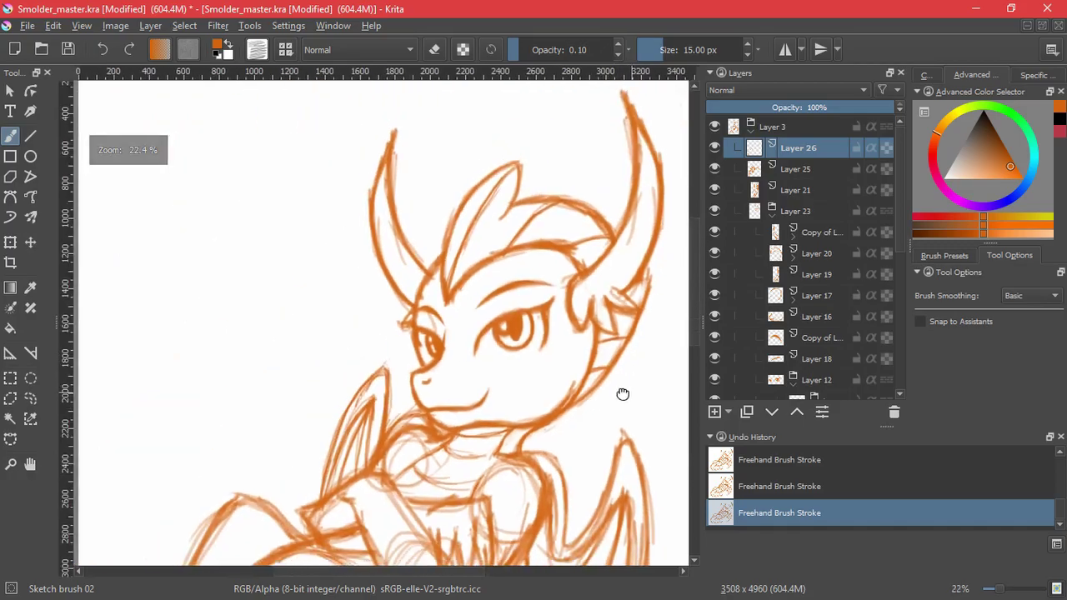